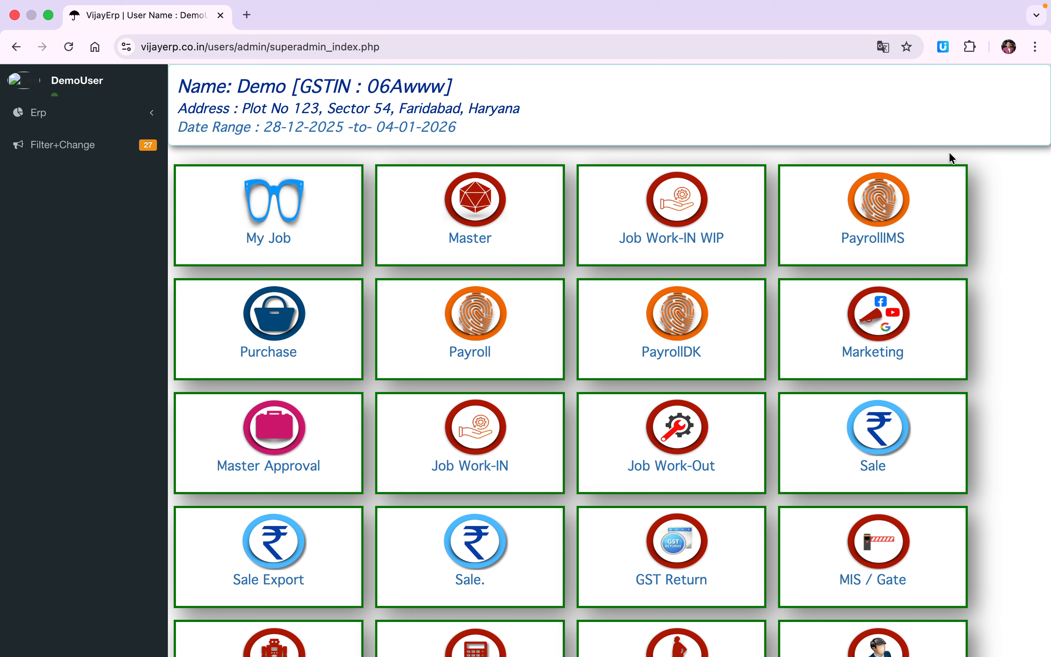
Select EVA ENTERPRISES as the party name in the PayrollIMS party selection and return to the main dashboard
click(891, 207)
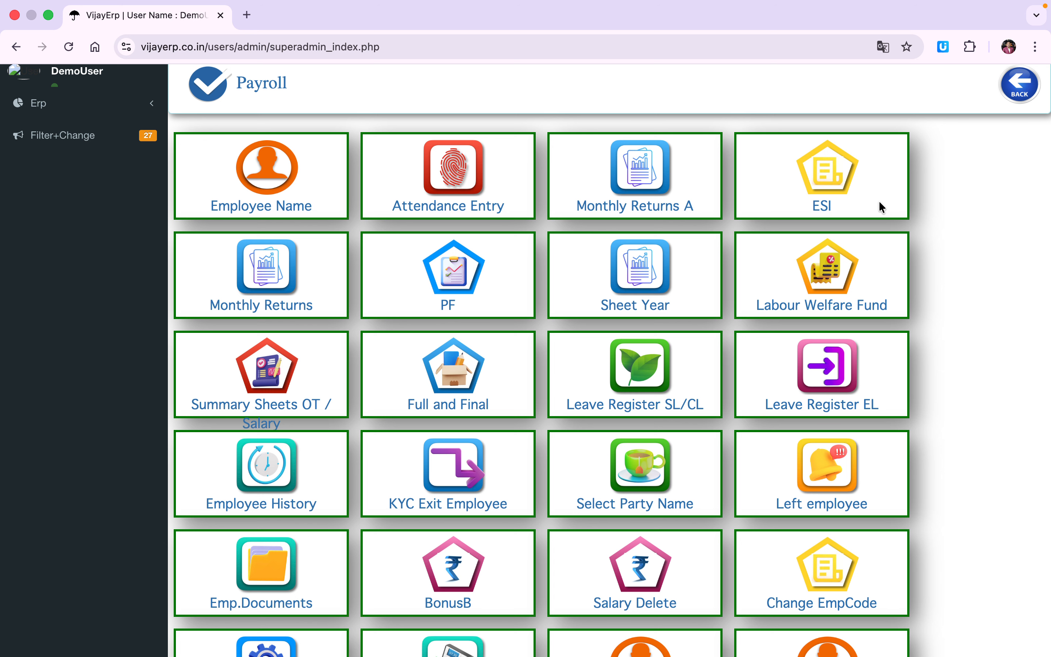
click(638, 474)
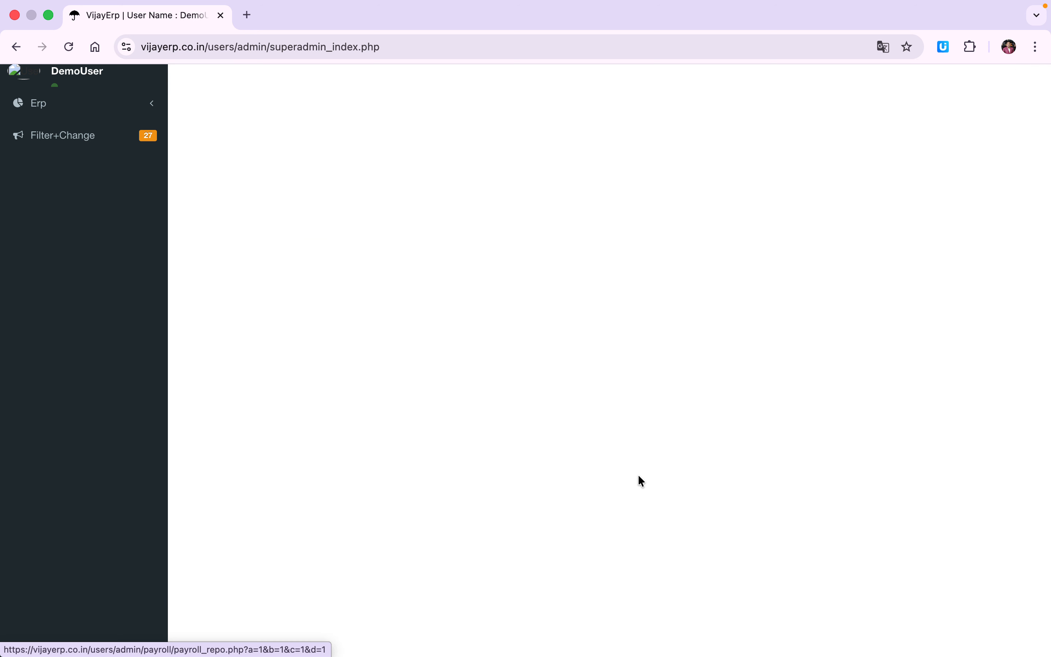
click(626, 197)
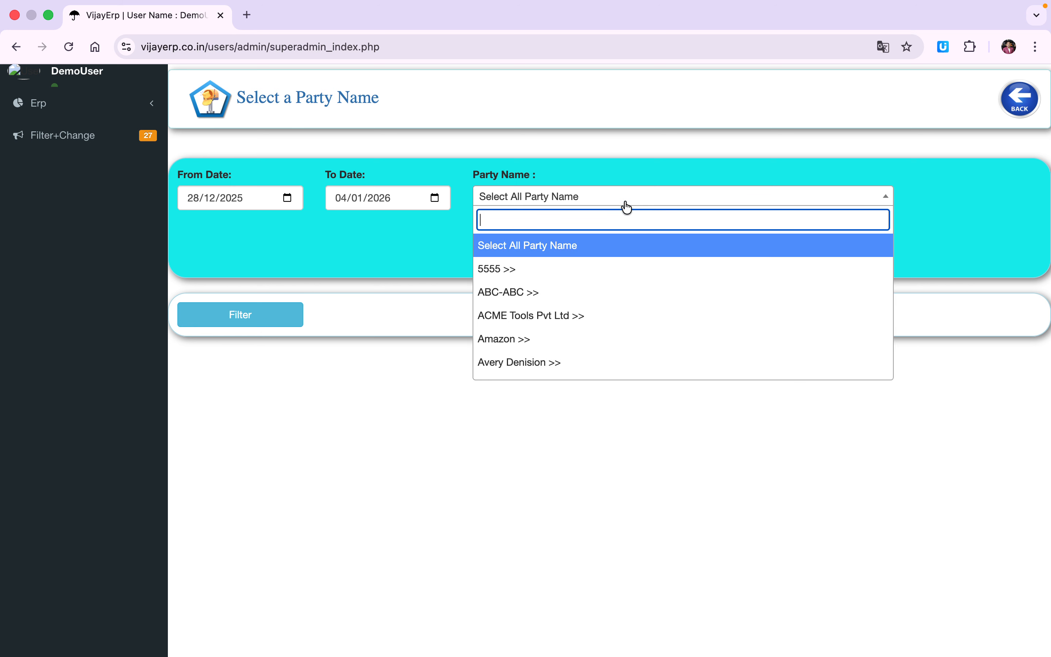
text(eva)
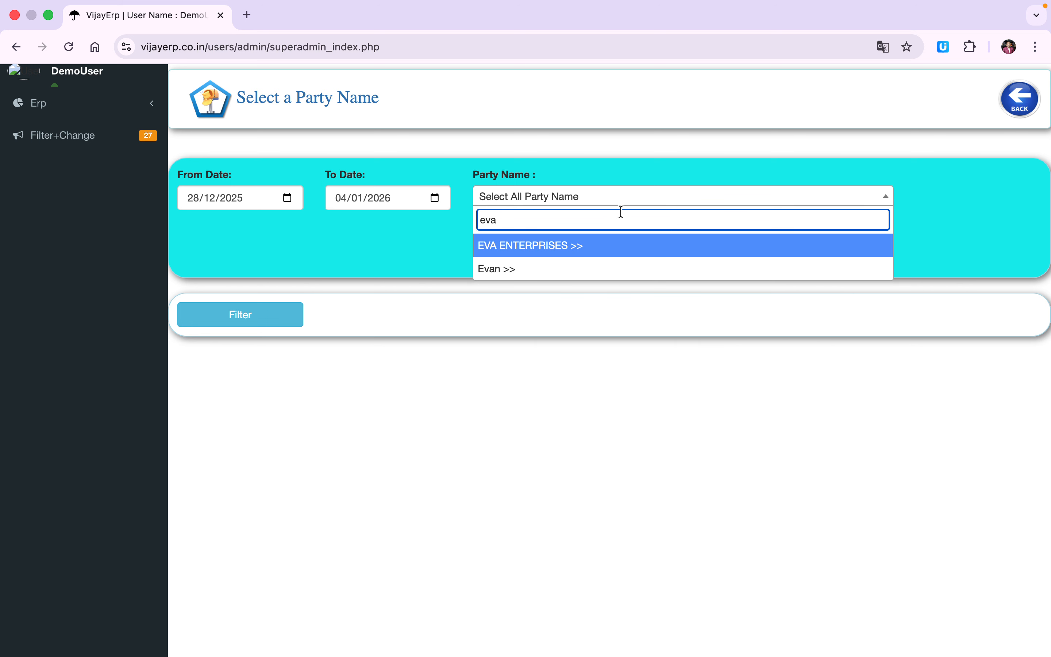
click(539, 247)
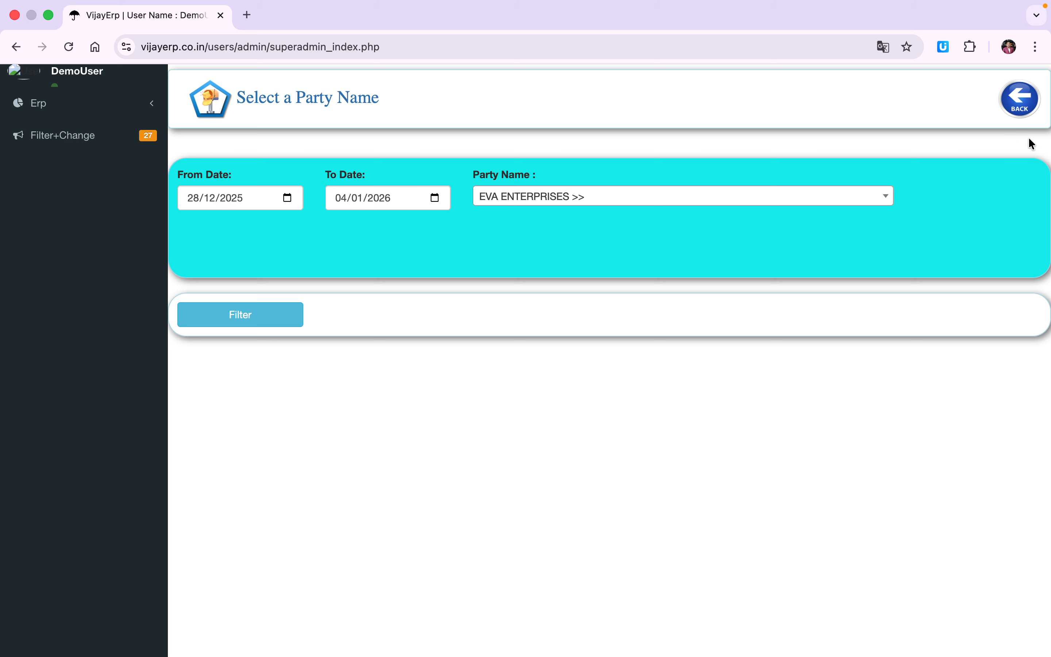
click(1022, 100)
click(1012, 83)
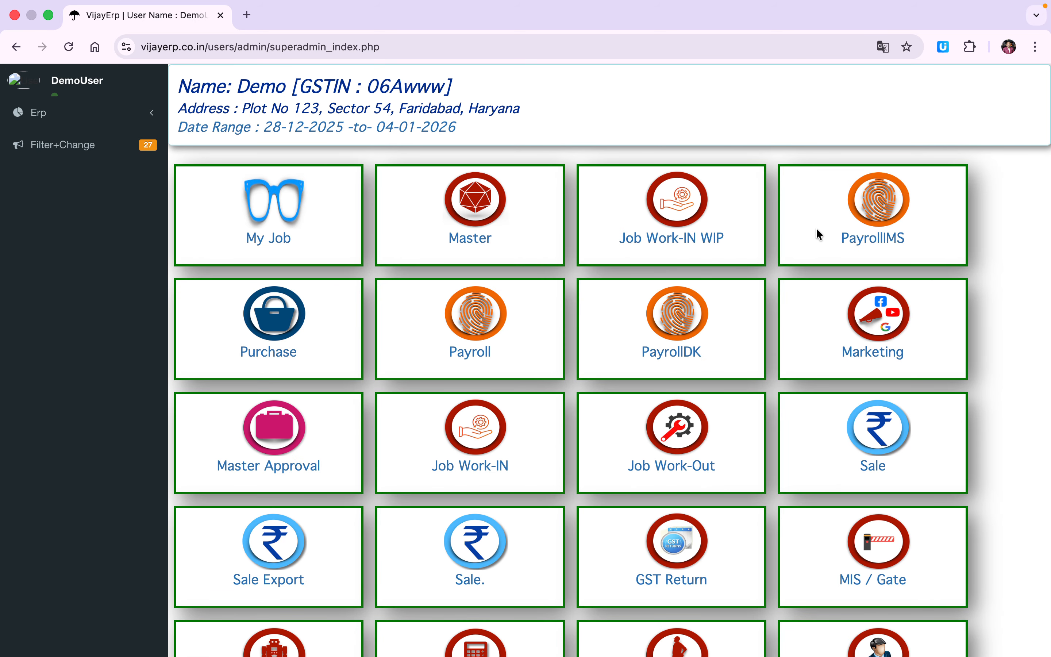
Open the offer letter of the first listed employee from the PayrollIMS Employee Name list
click(876, 214)
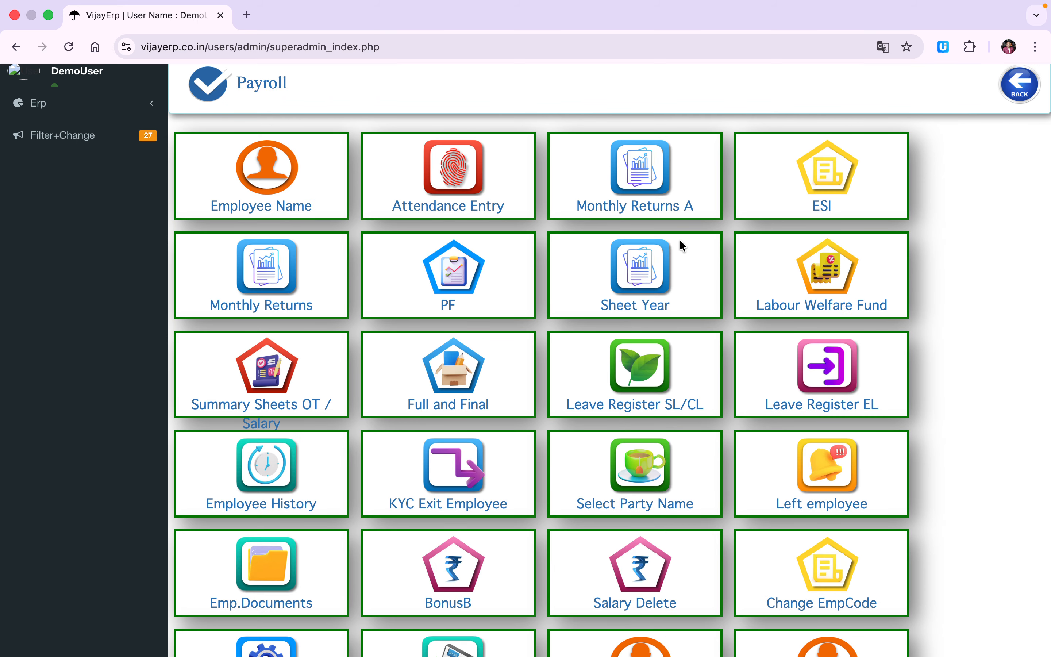
click(277, 189)
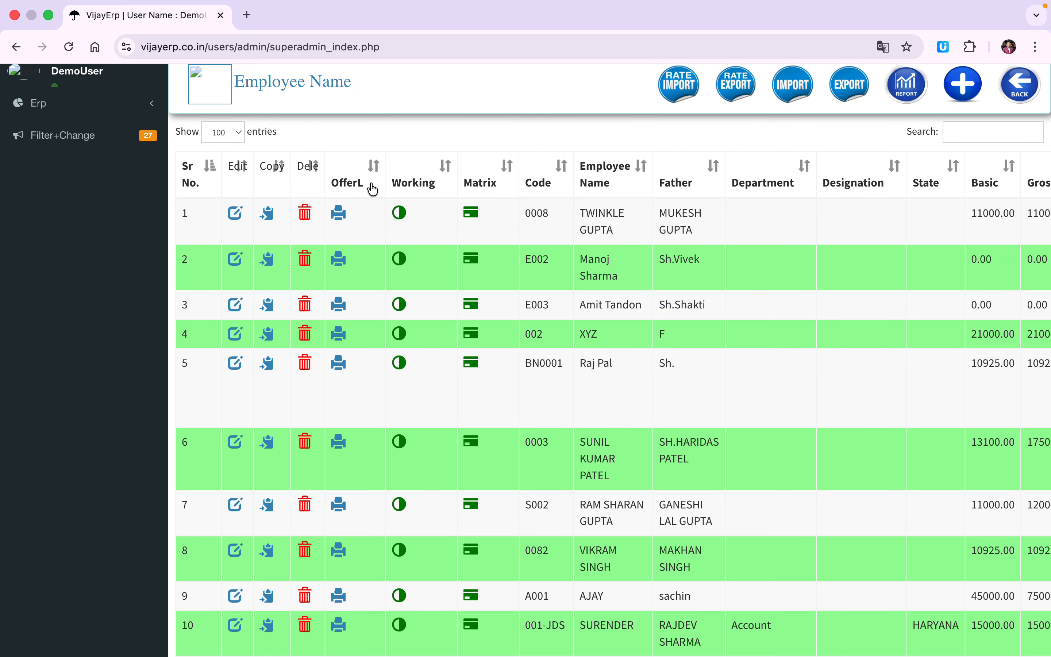
click(336, 214)
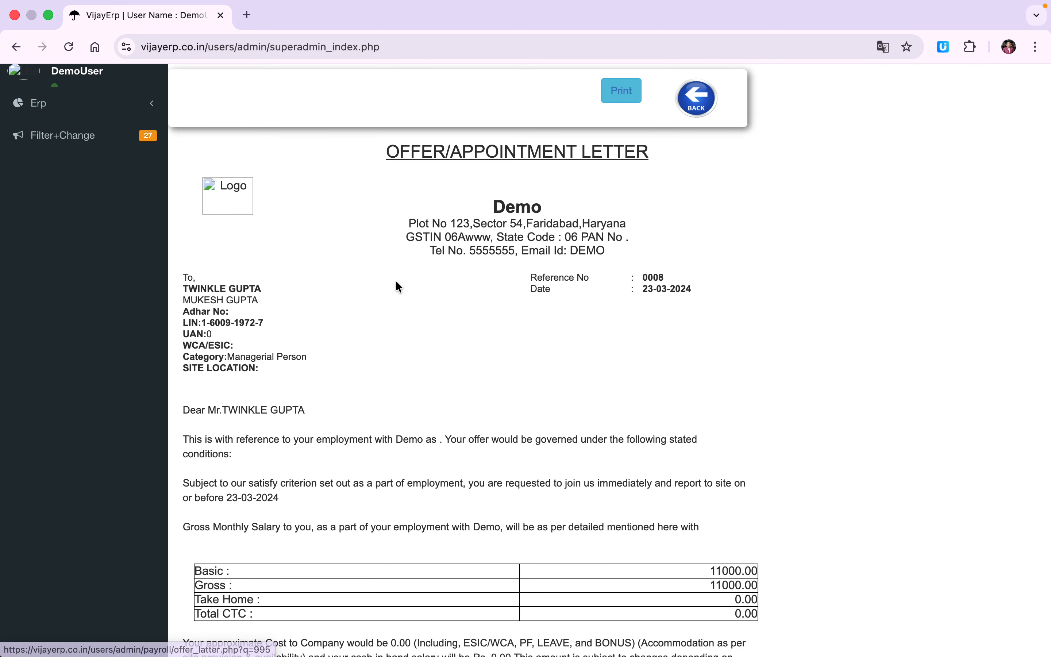
Read through the offer letter's salary details and its English and Hindi terms, and return to the employee list
scroll(395, 280, down, 2)
scroll(396, 302, down, 10)
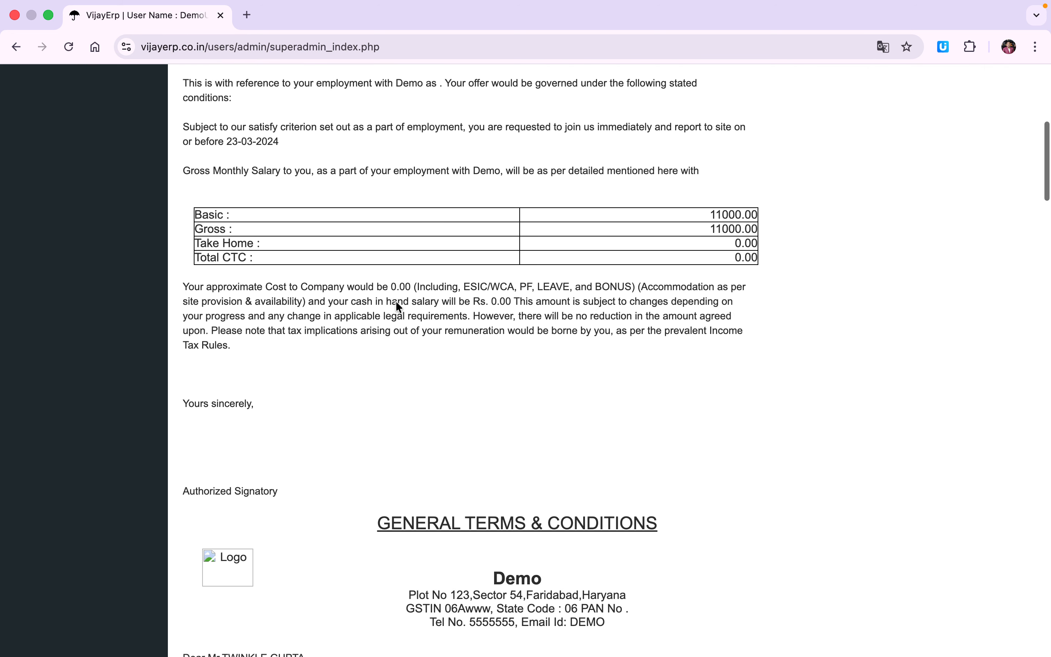
scroll(396, 301, down, 20)
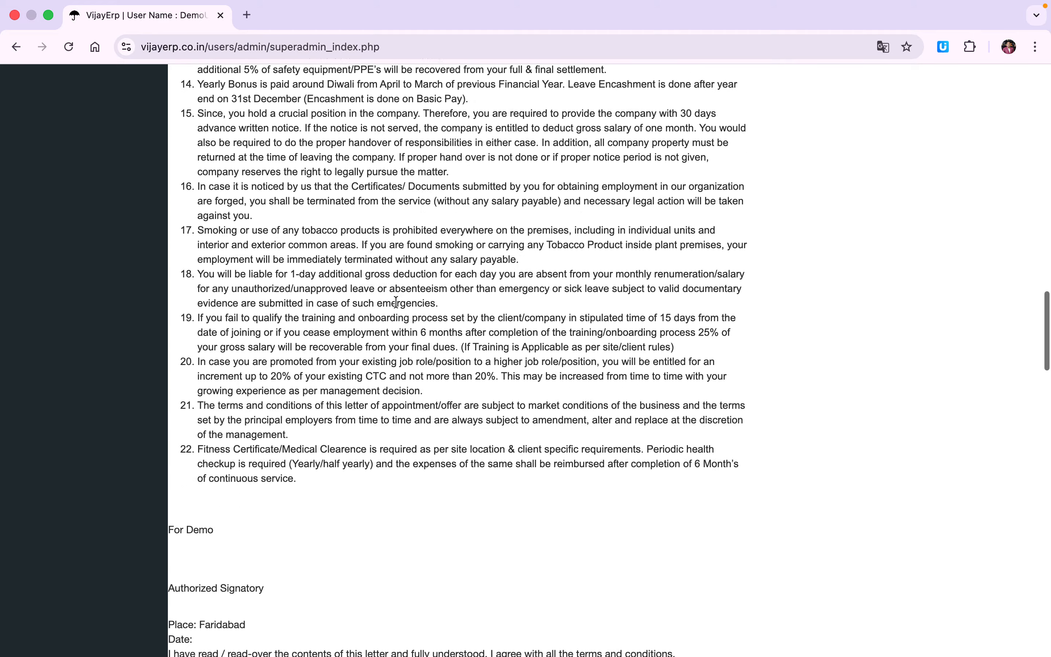
scroll(396, 301, down, 20)
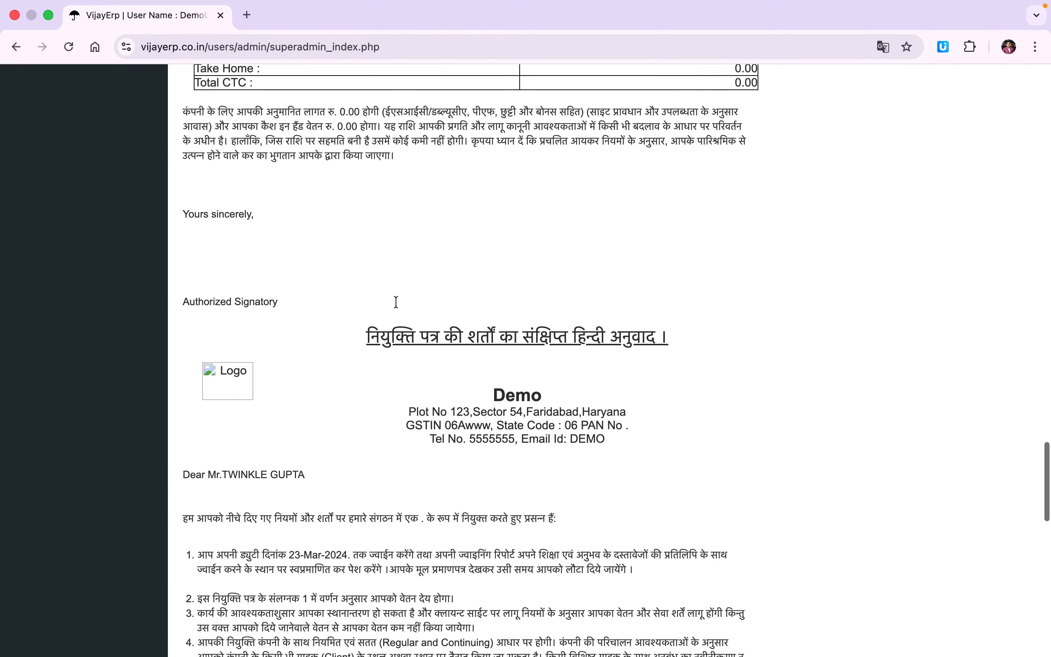
scroll(396, 300, down, 12)
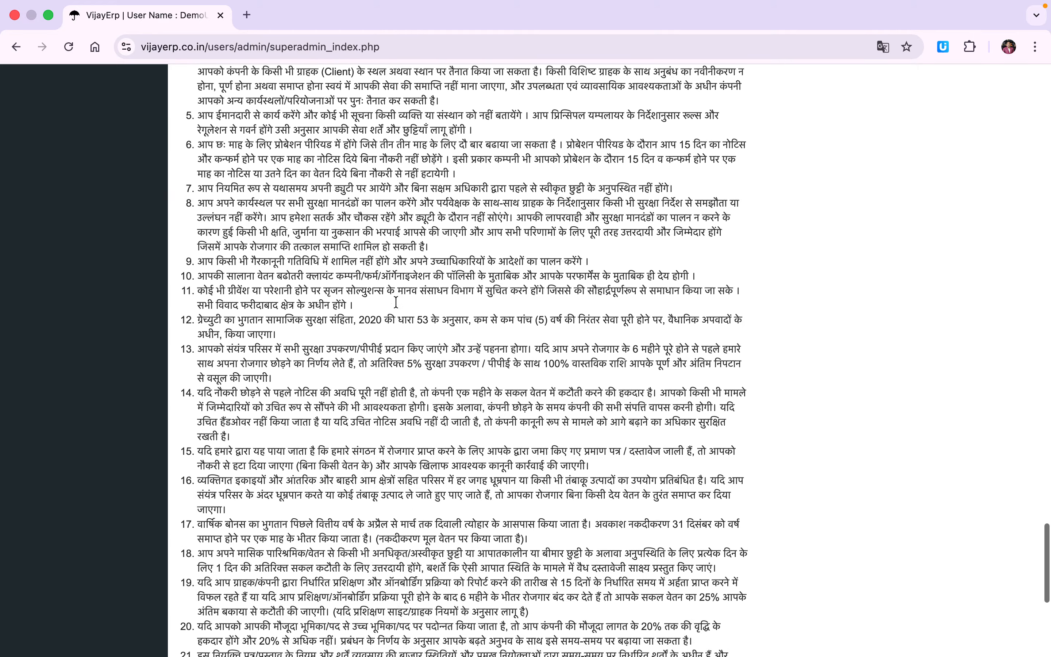
scroll(396, 301, down, 10)
scroll(396, 300, up, 20)
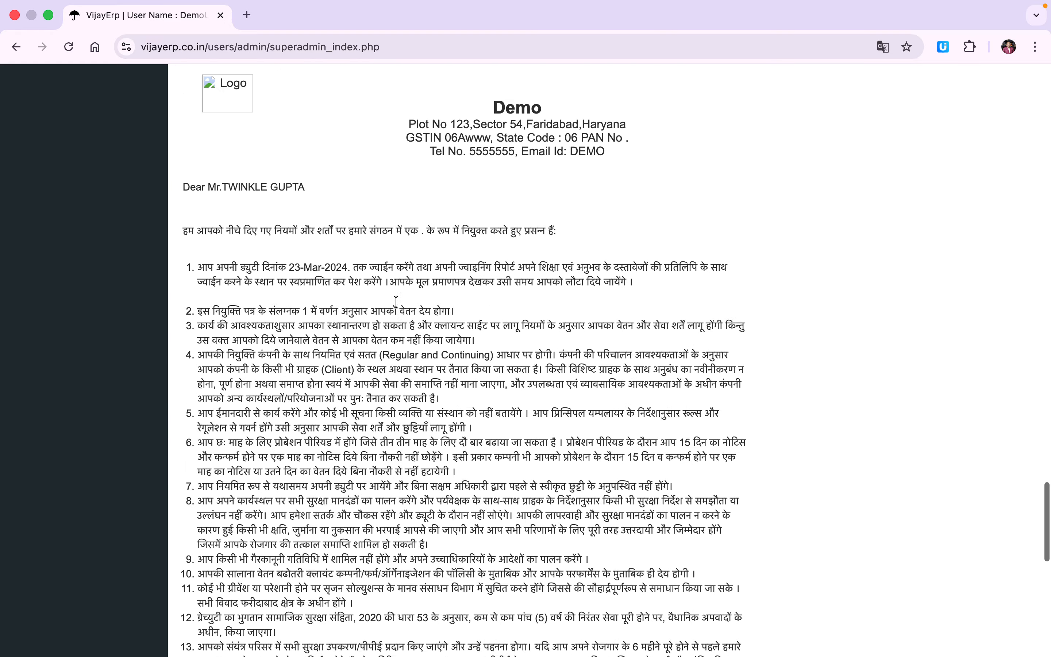
scroll(396, 303, up, 20)
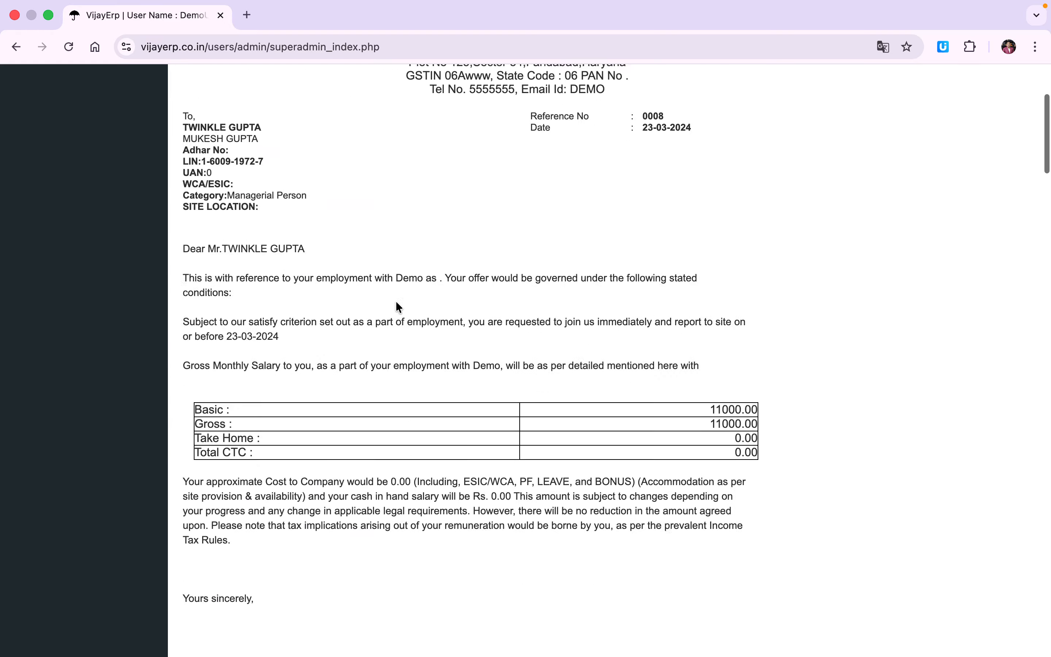
click(693, 145)
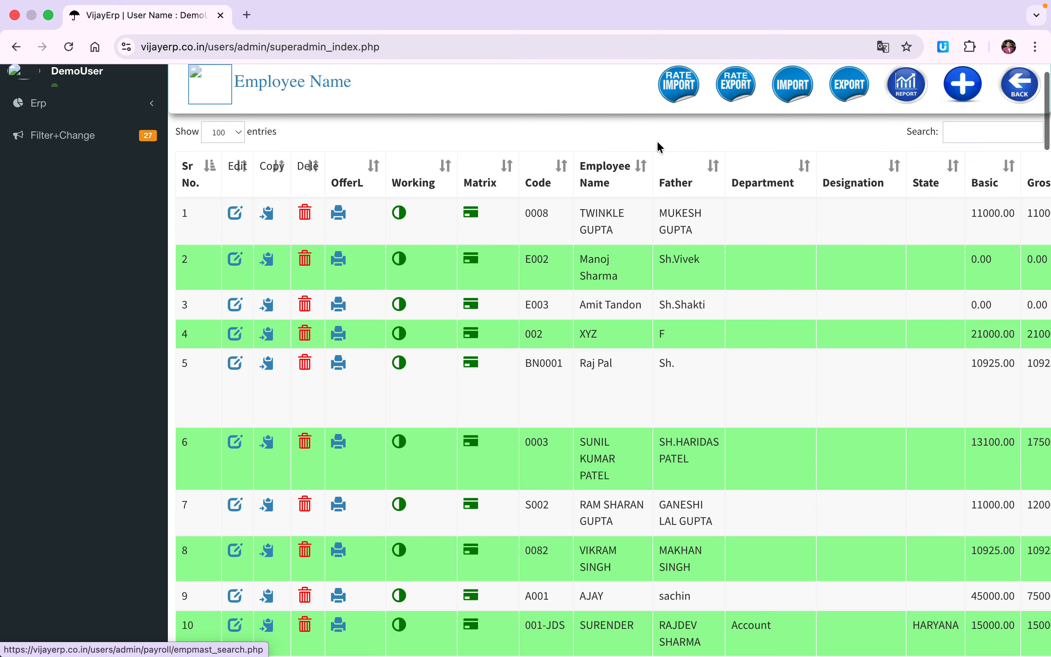
Open the first listed employee's record for editing
scroll(421, 260, down, 2)
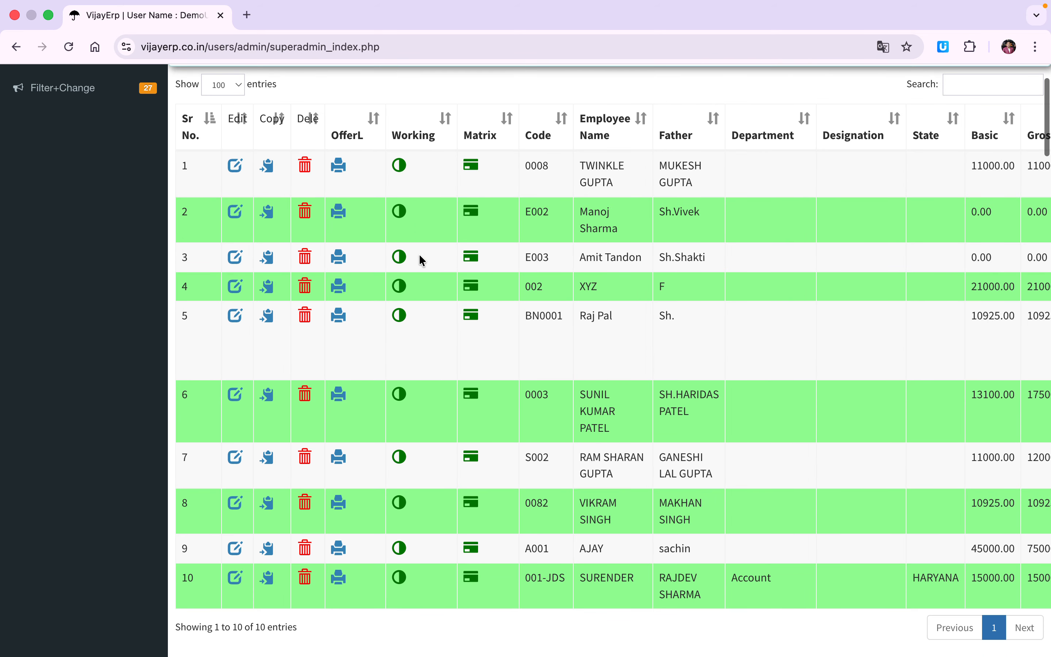
click(235, 166)
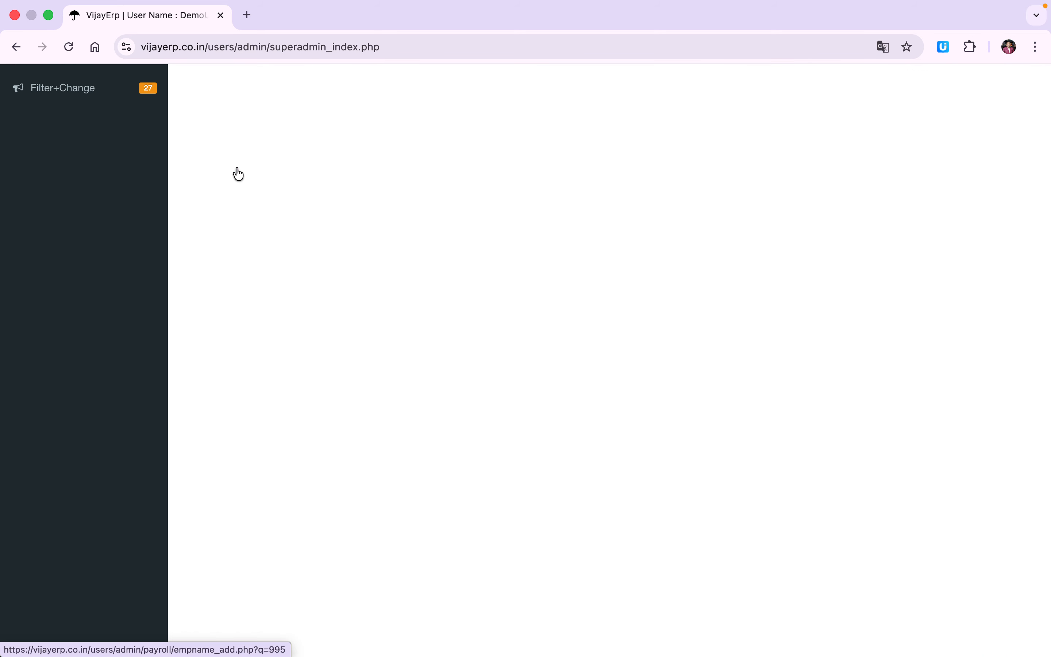
scroll(439, 323, down, 2)
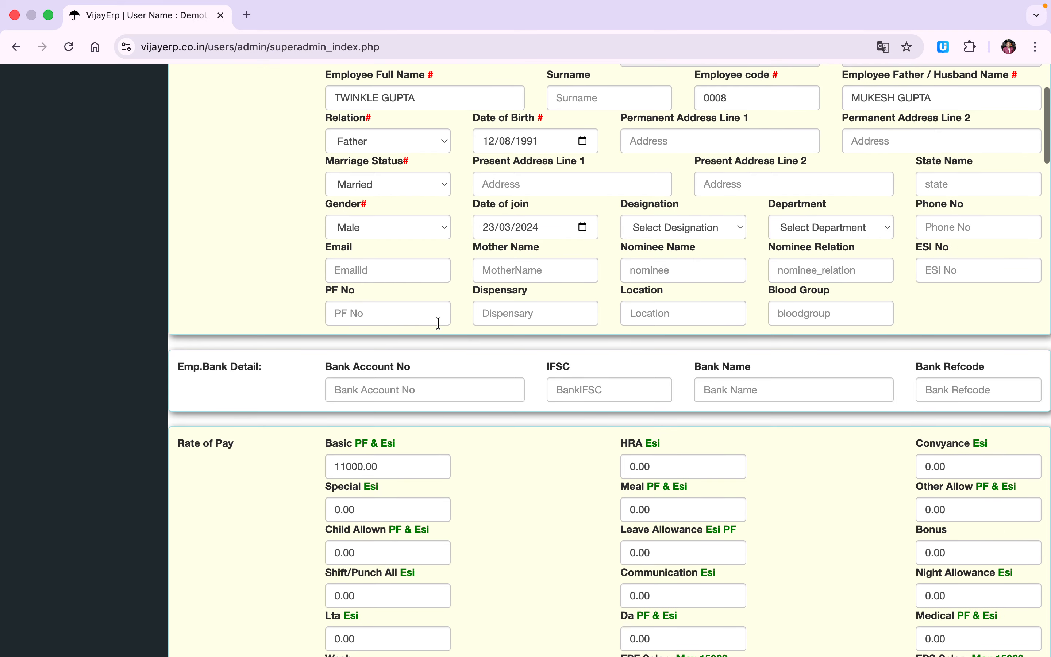
Examine the record's personal, nominee, blood group, bank, rate of pay, and employer and employee share fields
scroll(438, 323, up, 4)
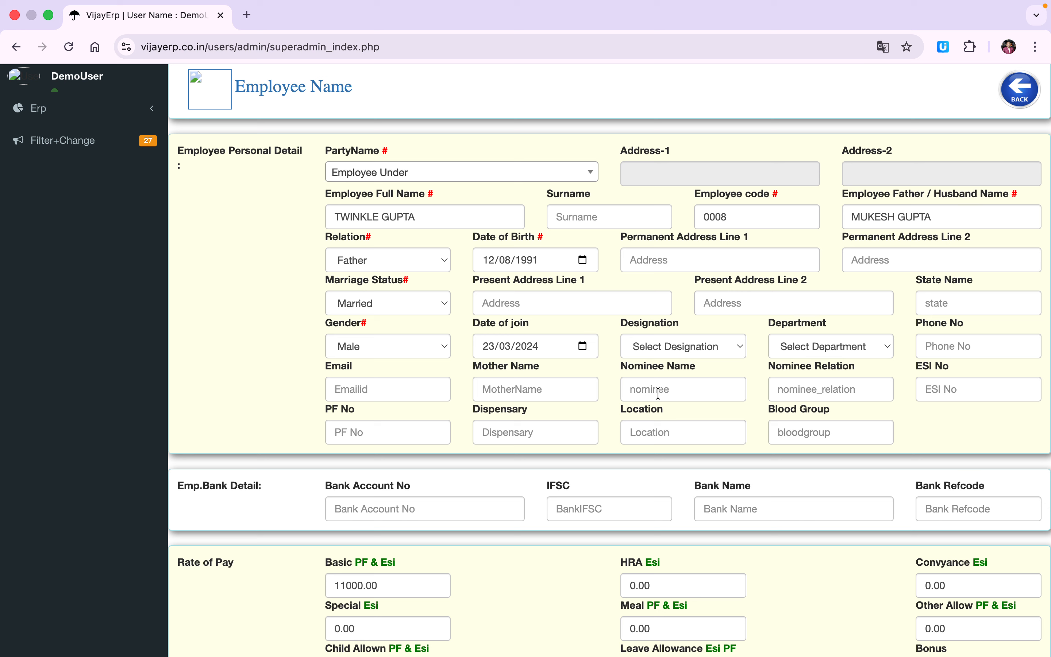
click(674, 393)
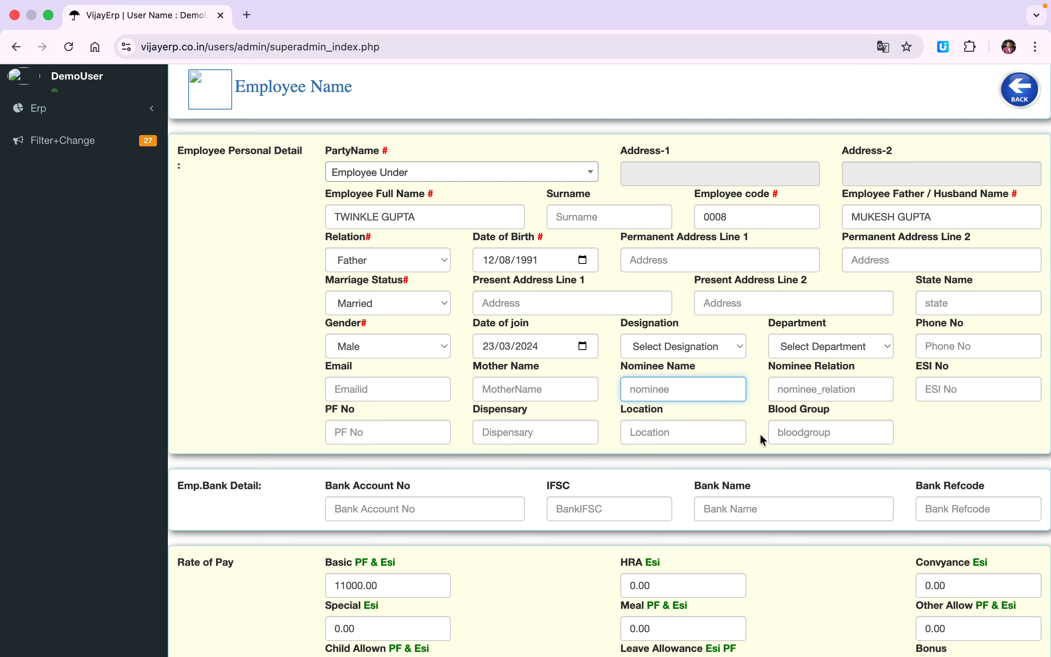
click(786, 433)
scroll(786, 434, down, 6)
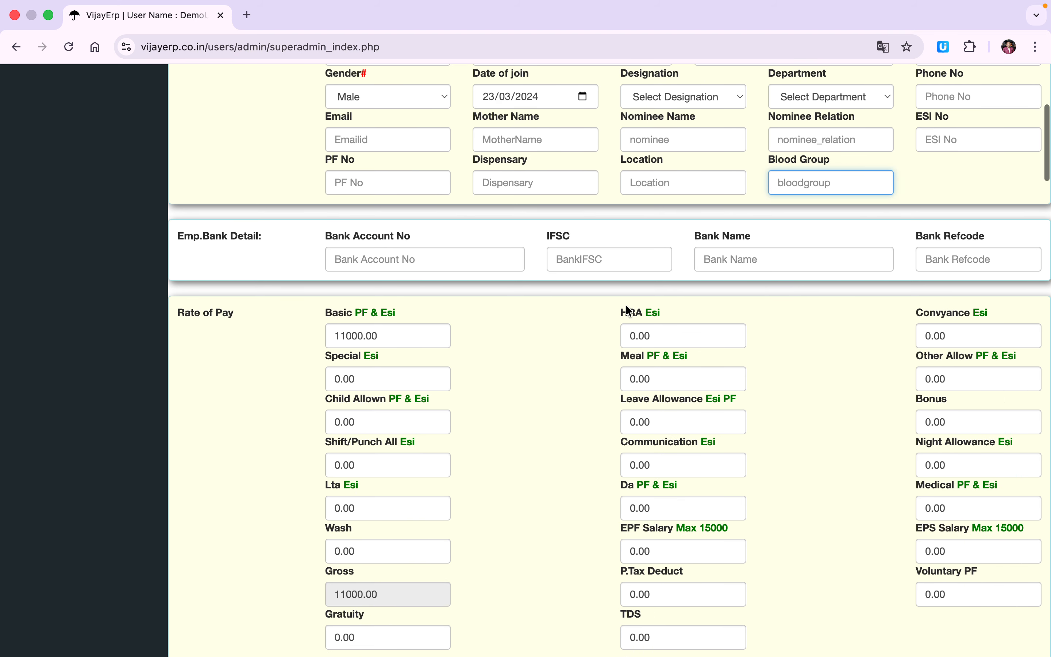
scroll(706, 357, down, 3)
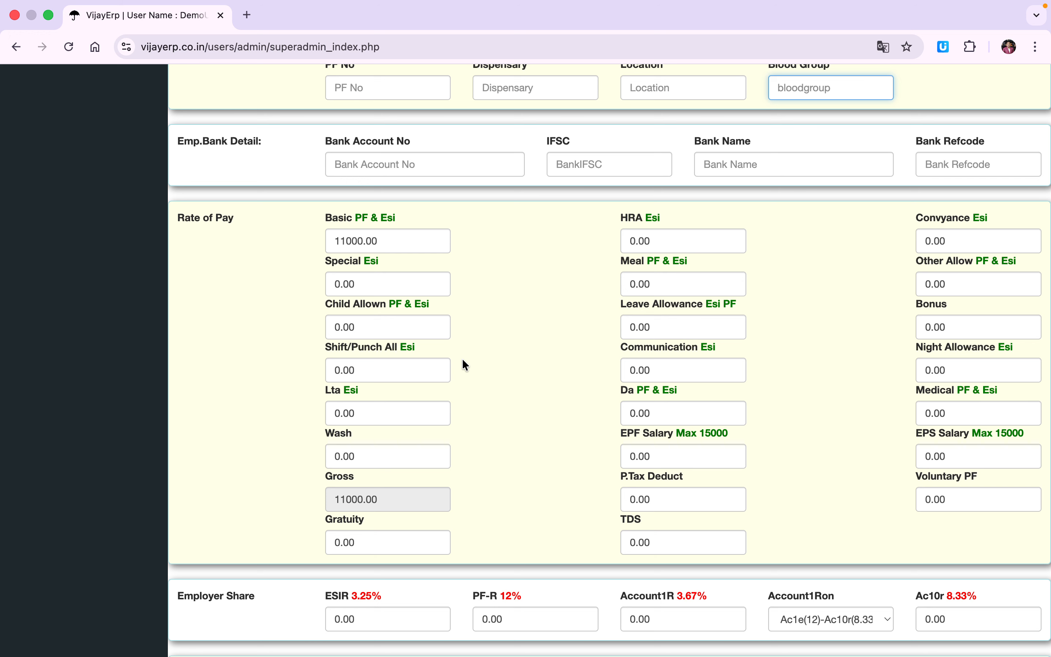
scroll(463, 363, down, 5)
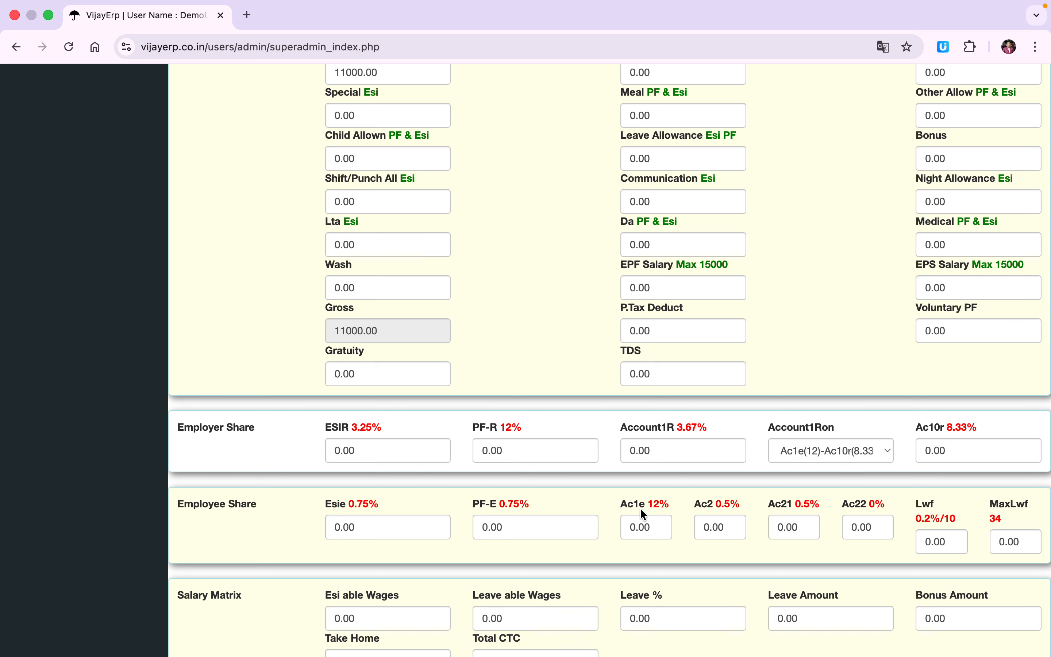
scroll(680, 512, up, 9)
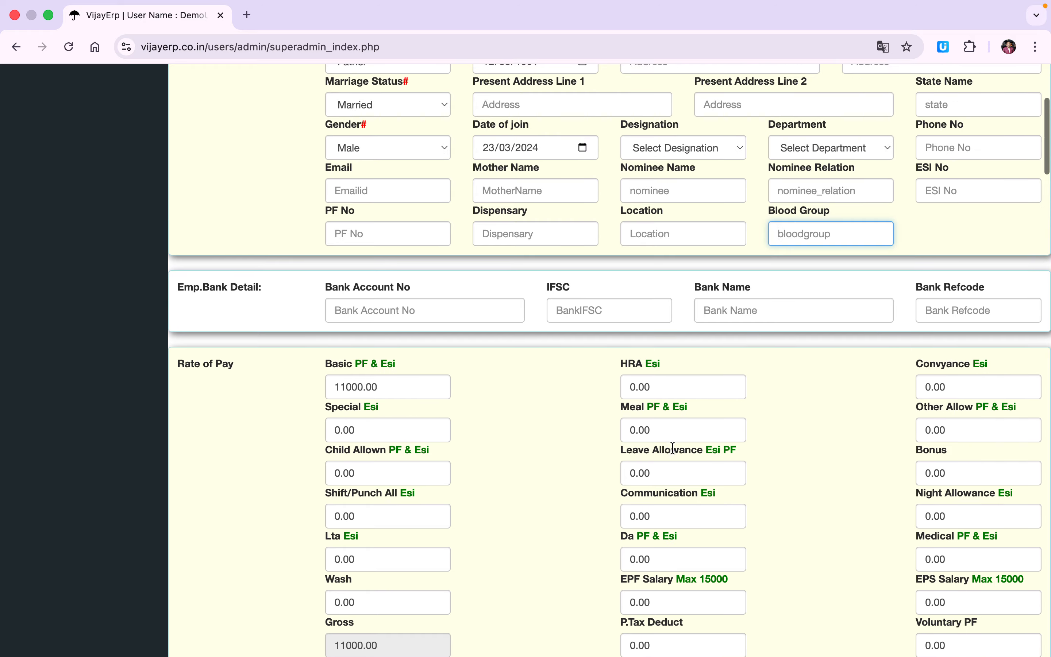
scroll(673, 448, up, 5)
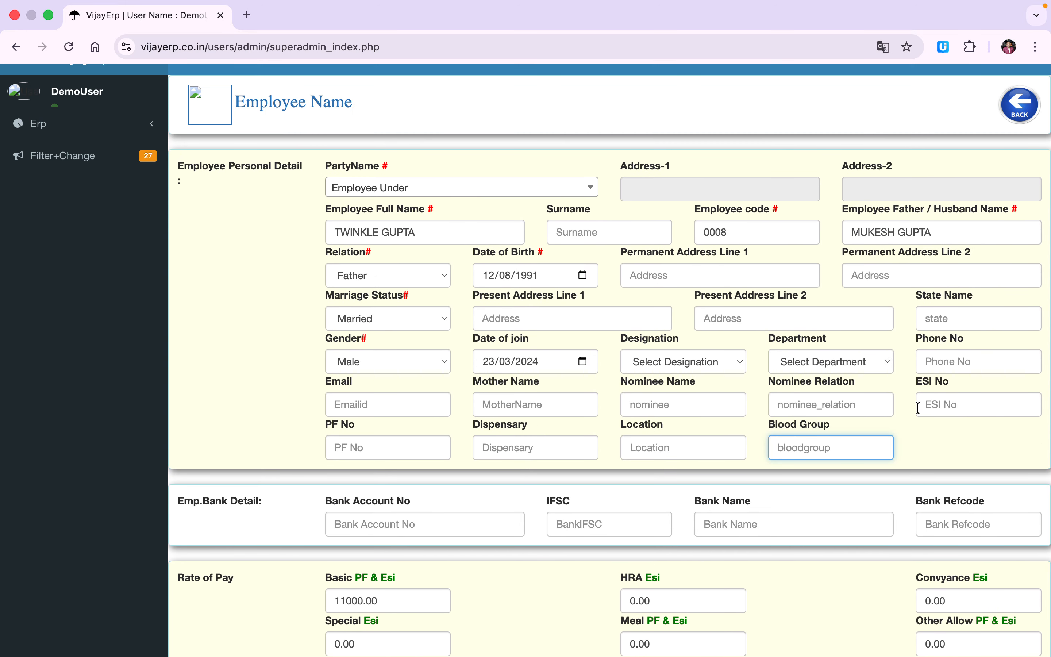
Enter the employee's ESI number and check the ESI rates under Employer Share and Employee Share
click(934, 405)
text(987)
scroll(804, 426, down, 10)
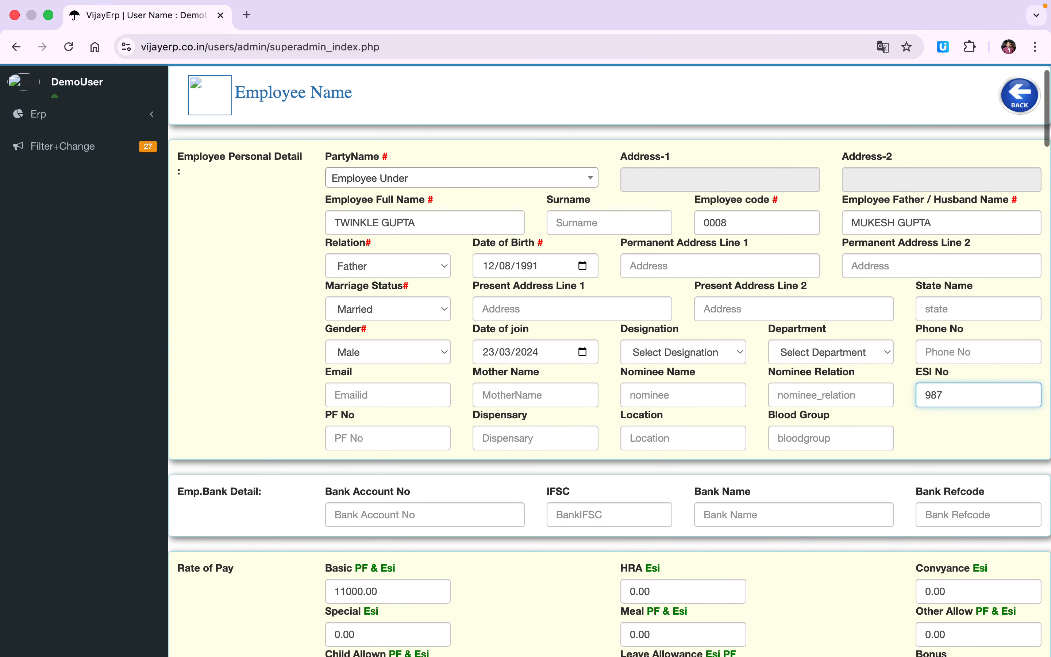
scroll(802, 418, down, 3)
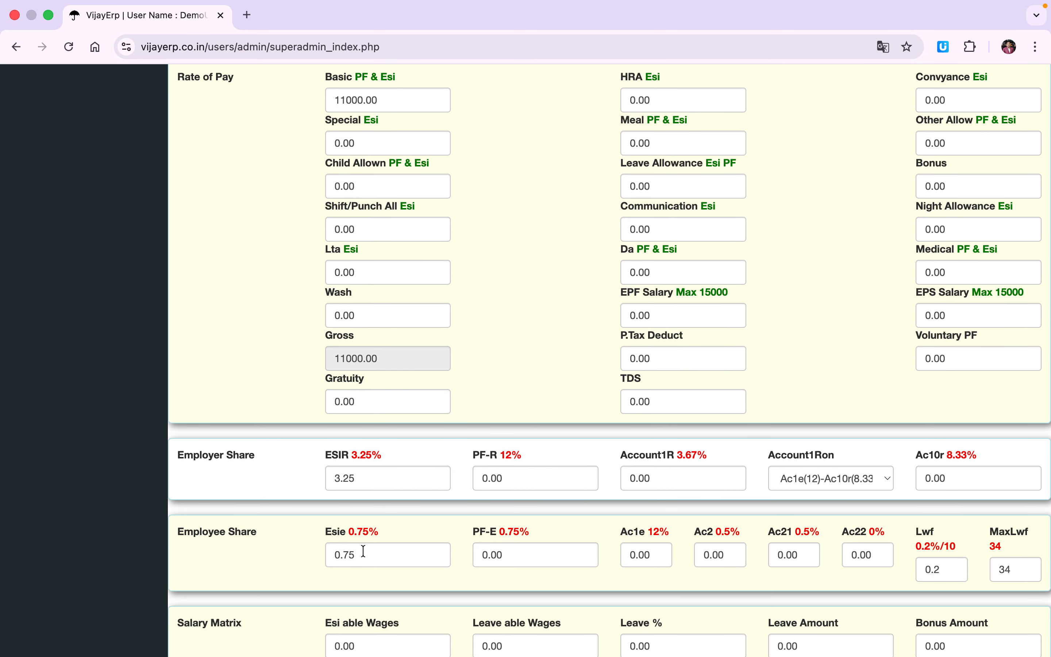
scroll(364, 550, up, 10)
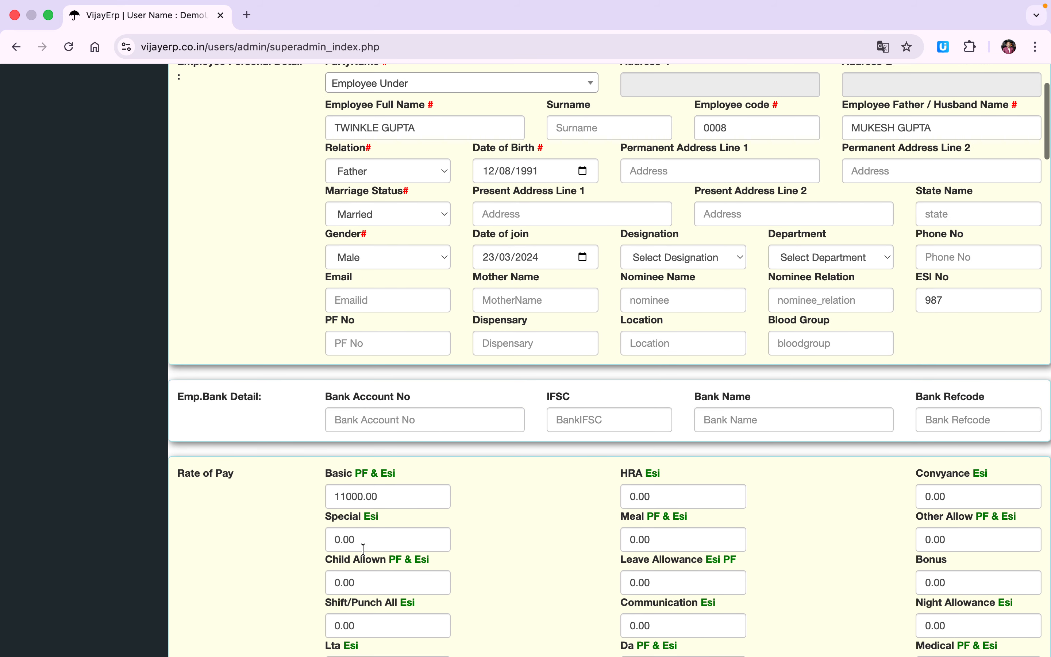
Enter the employee's PF number and check the PF rates under Employer Share and Employee Share
click(364, 346)
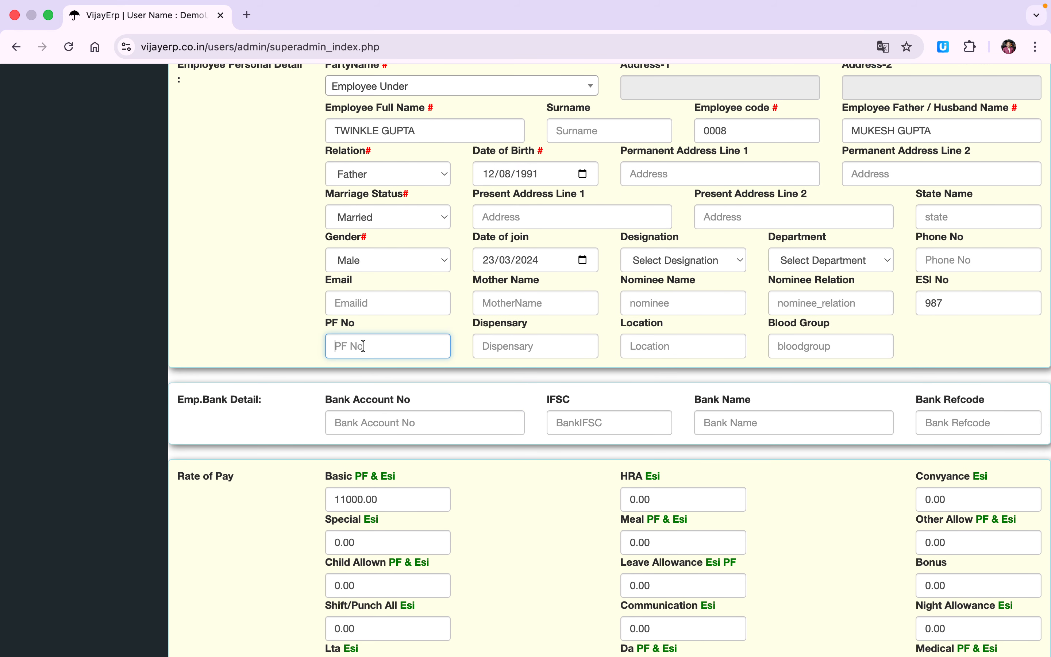
text(09856)
click(500, 343)
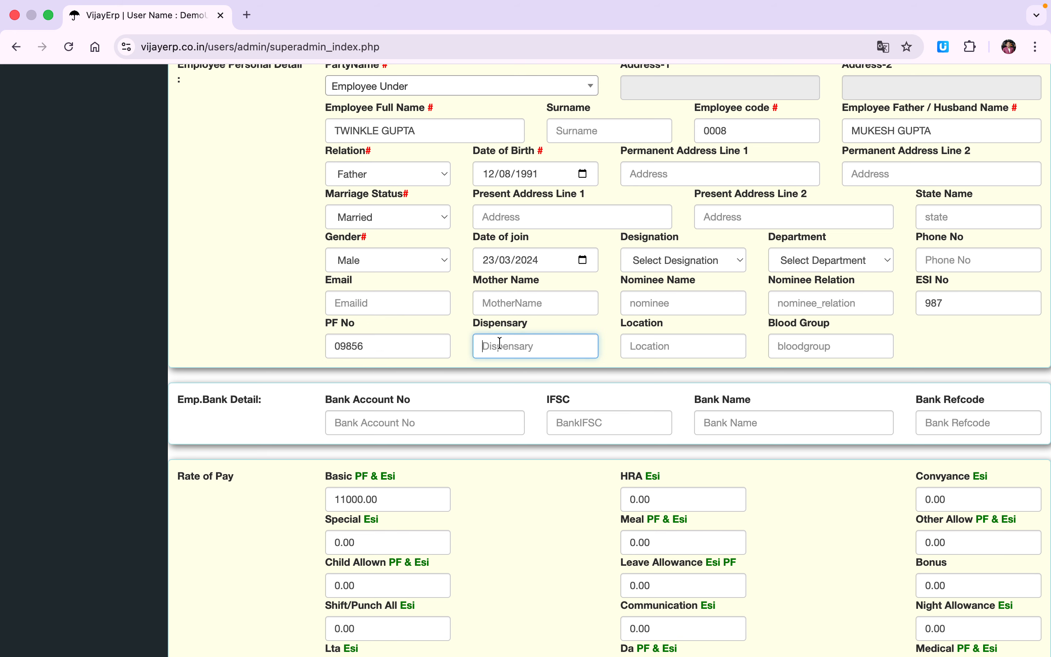
scroll(500, 343, down, 10)
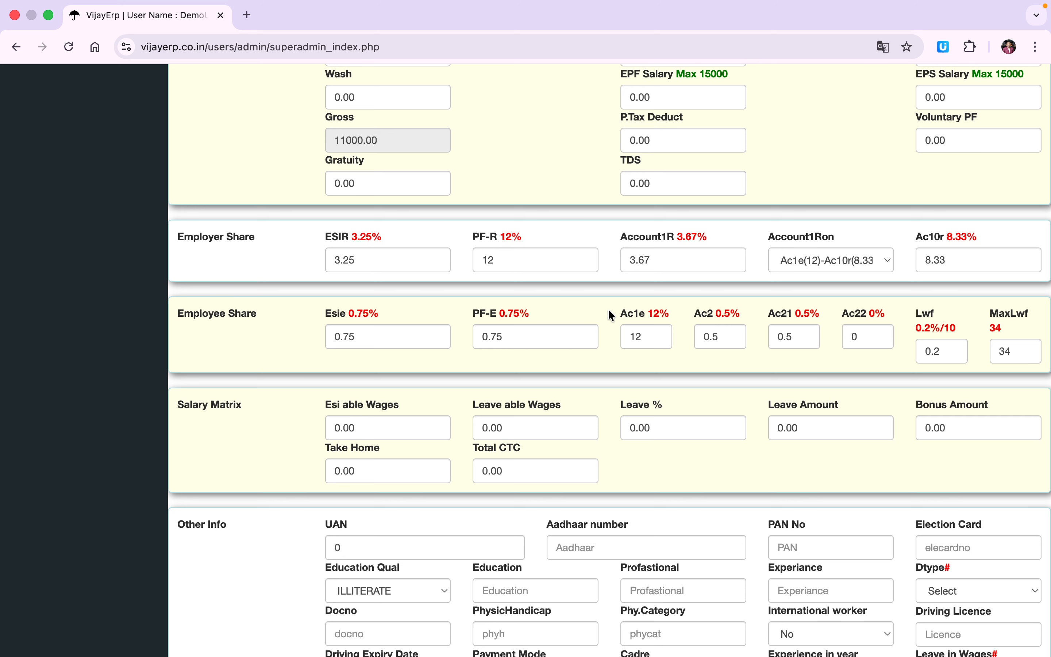
Review the Salary Matrix and Other Info fields and submit the update of the employee record
scroll(608, 310, down, 4)
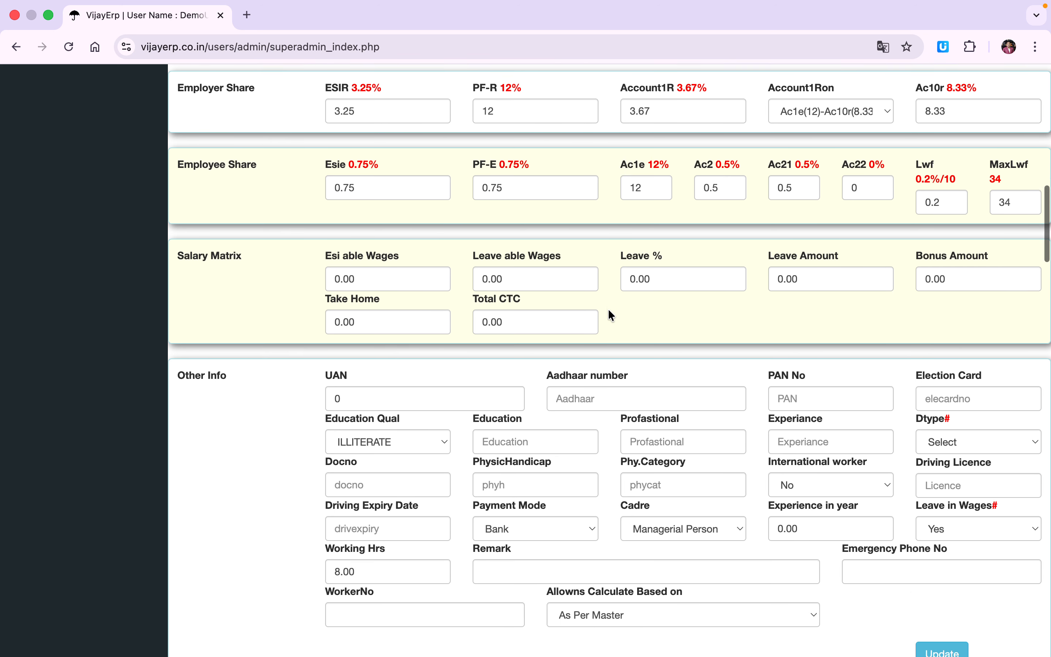
scroll(607, 309, down, 1)
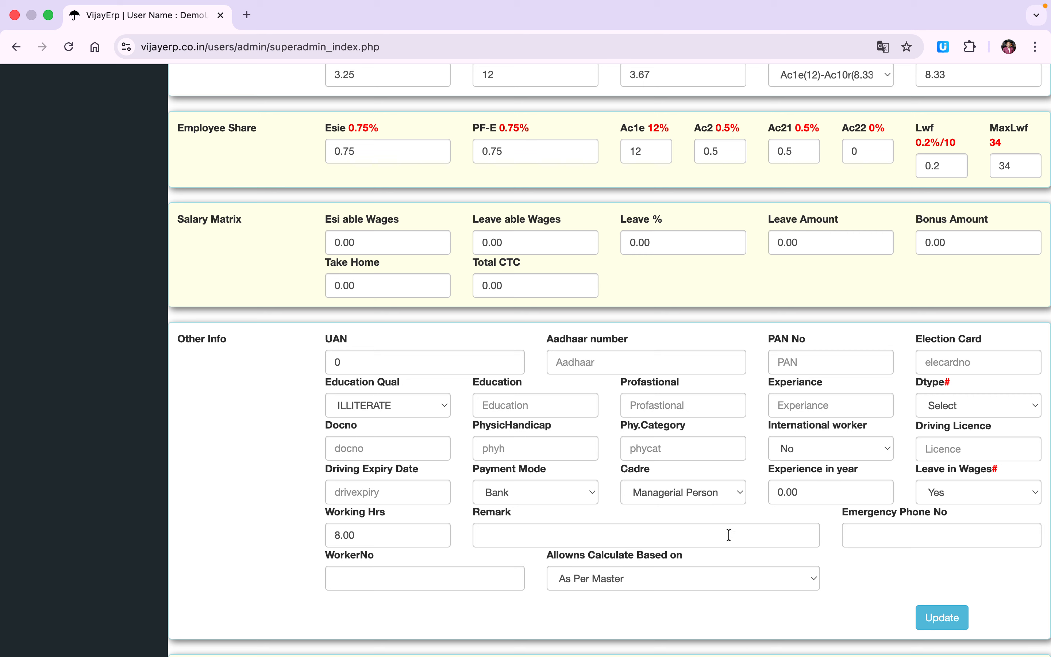
click(940, 619)
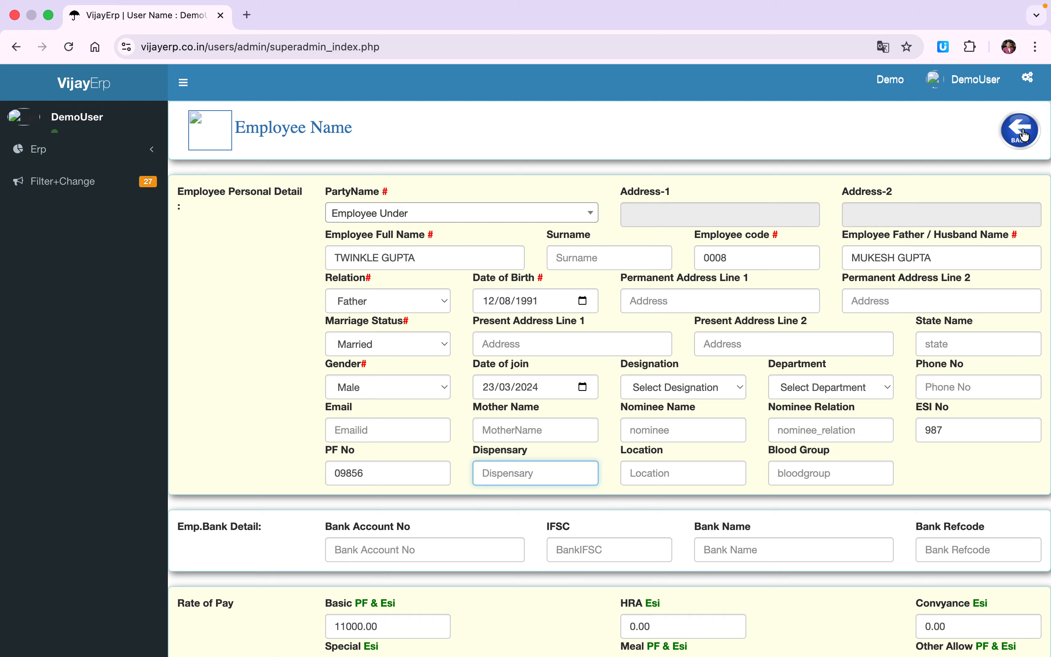
Reopen the first employee's record from the employee list, review the documents under Employee forms and return to the list
click(1024, 136)
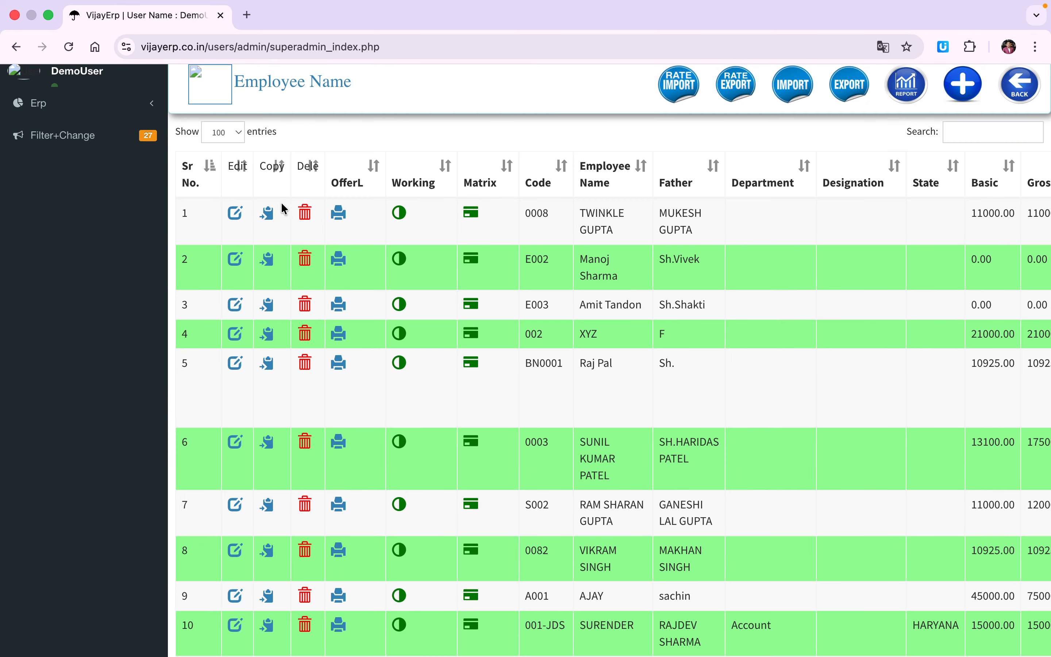
click(235, 214)
scroll(387, 322, down, 15)
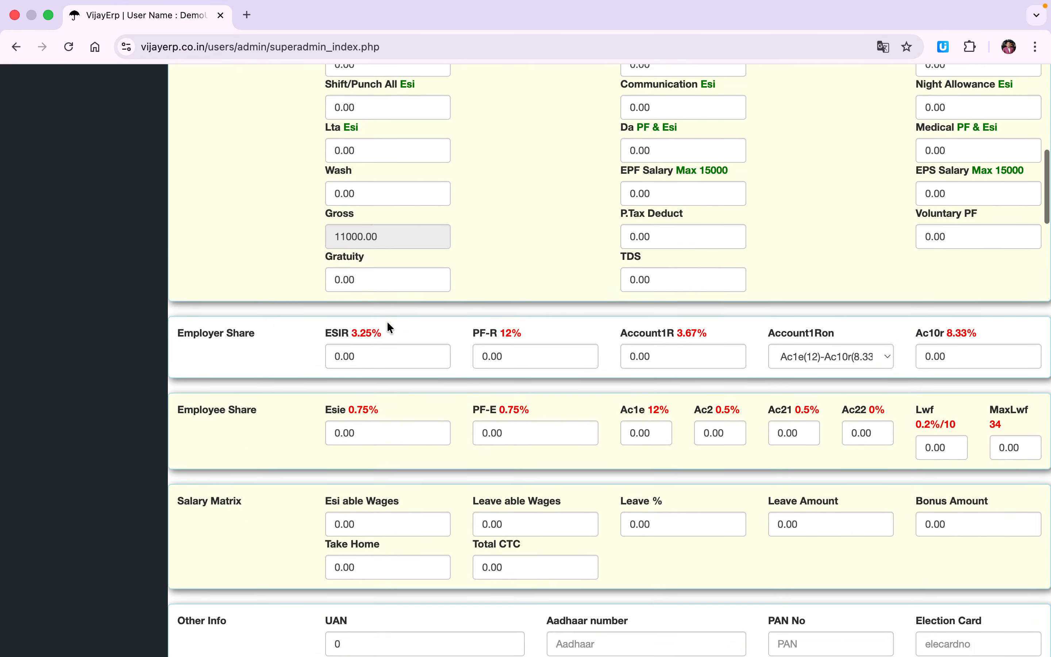
scroll(386, 321, down, 15)
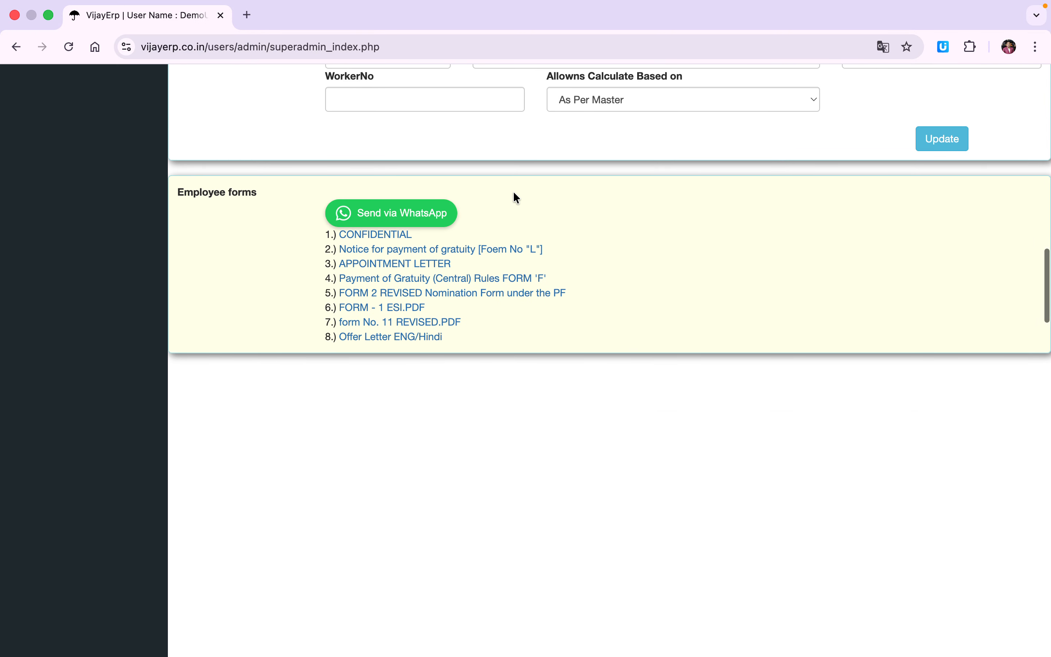
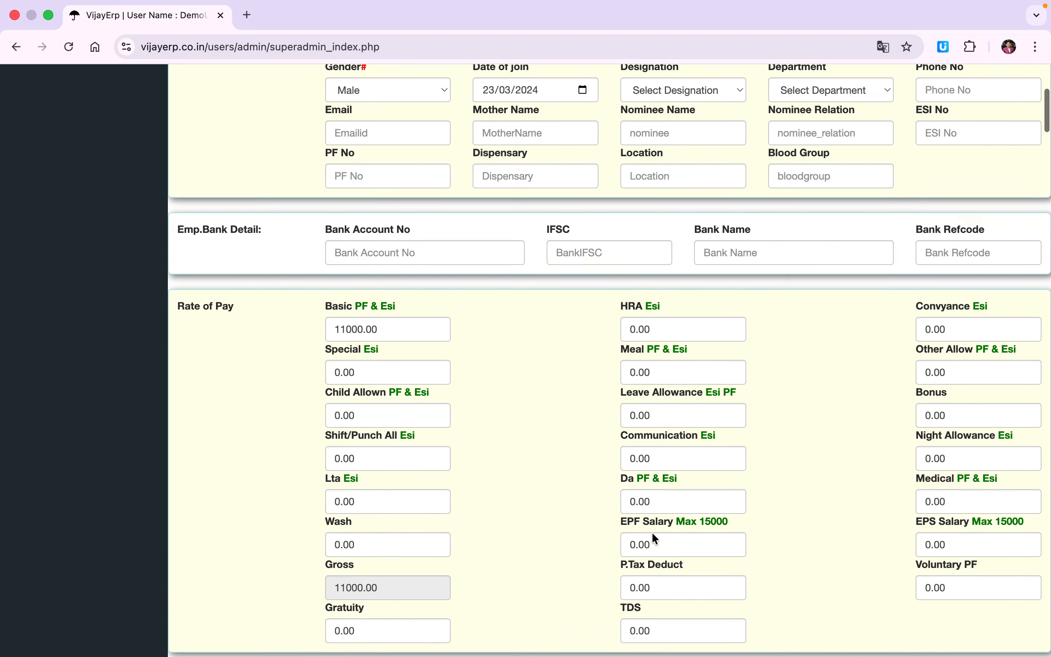
click(1026, 107)
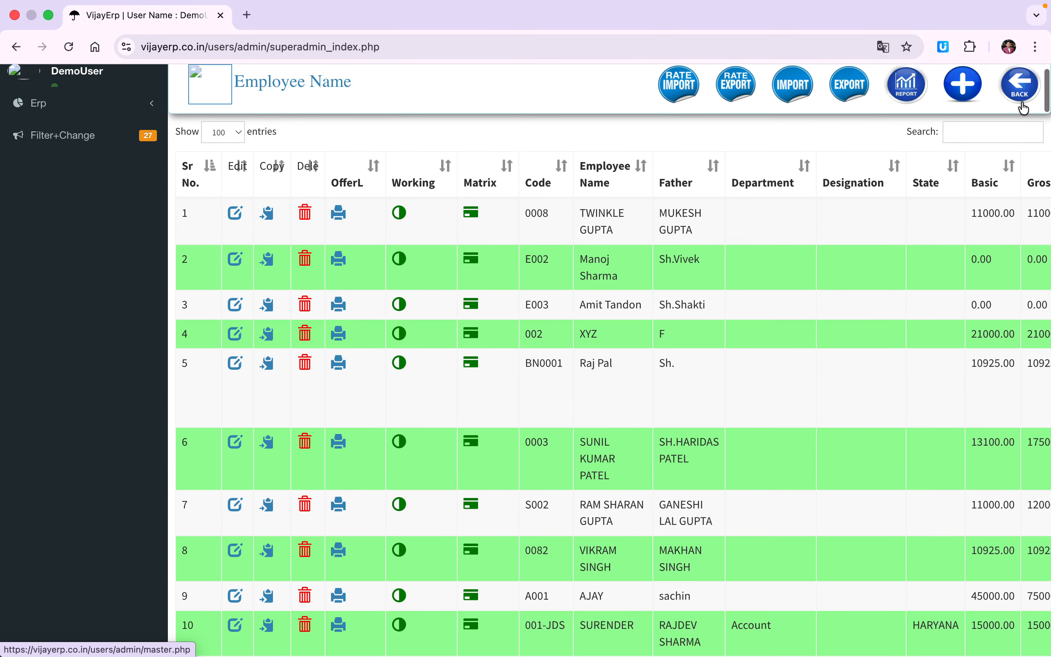
Filter the payroll data to the party EVA ENTERPRISES through Select Party Name
click(1031, 93)
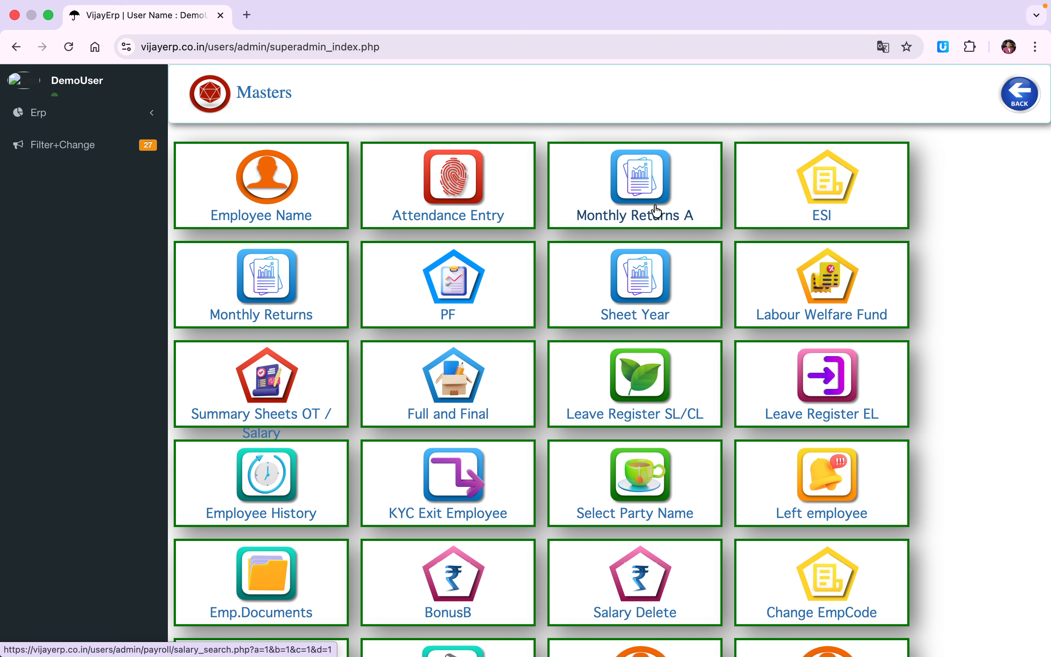
scroll(485, 269, down, 3)
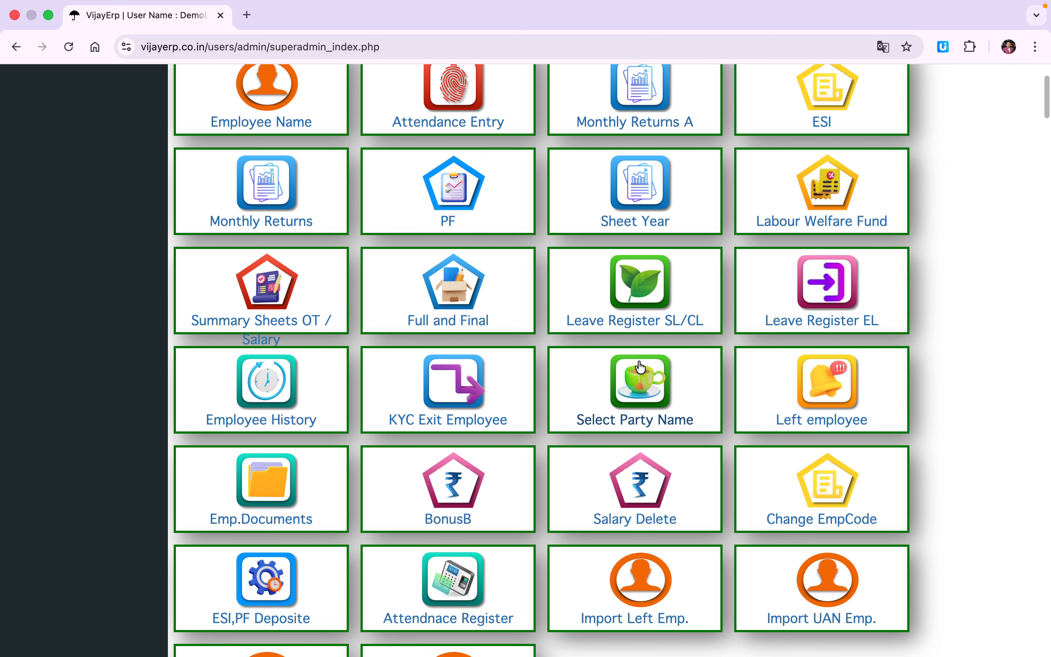
click(640, 367)
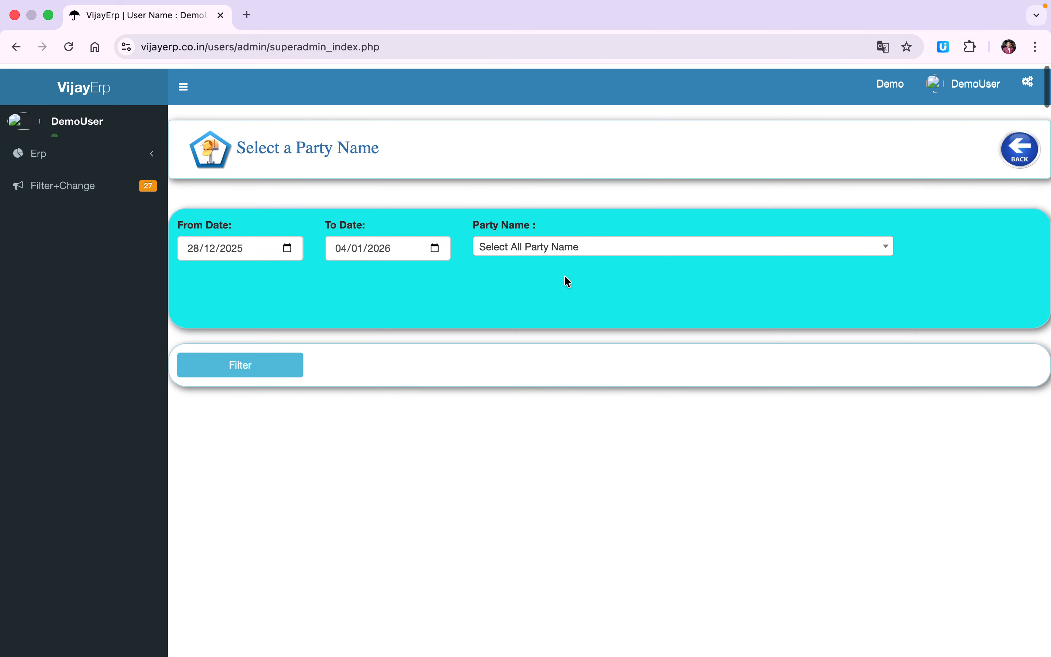
click(546, 240)
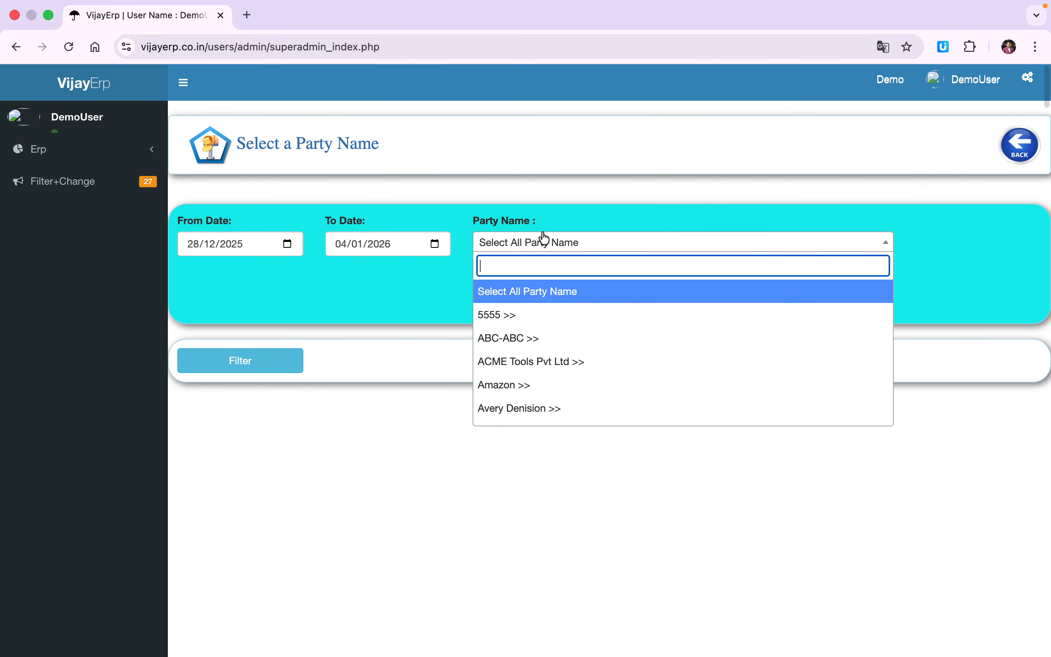
text(eva)
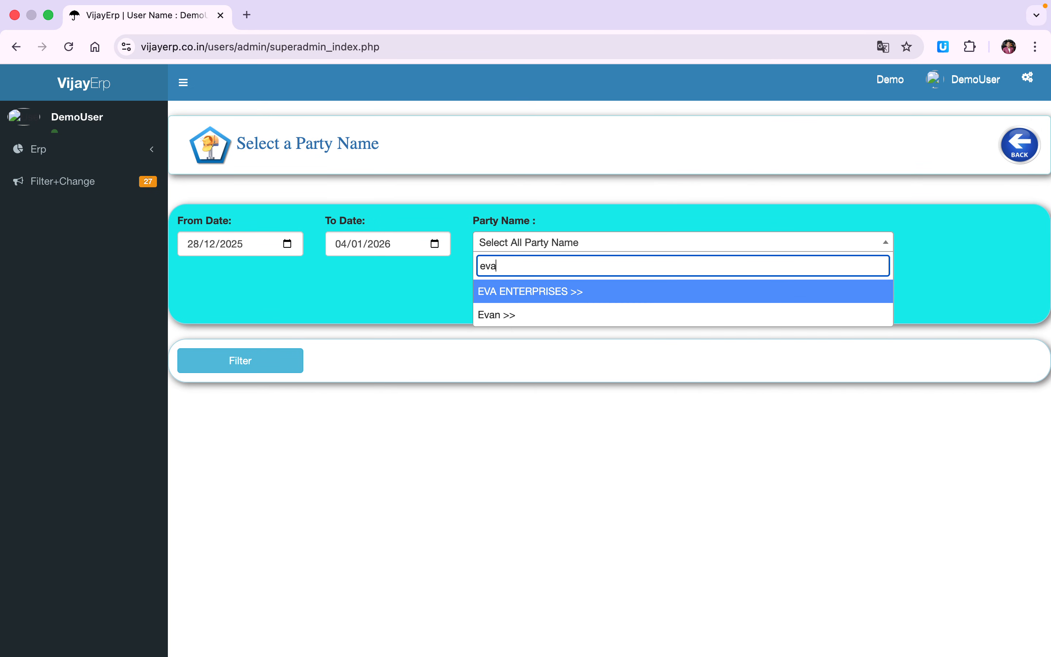
click(535, 292)
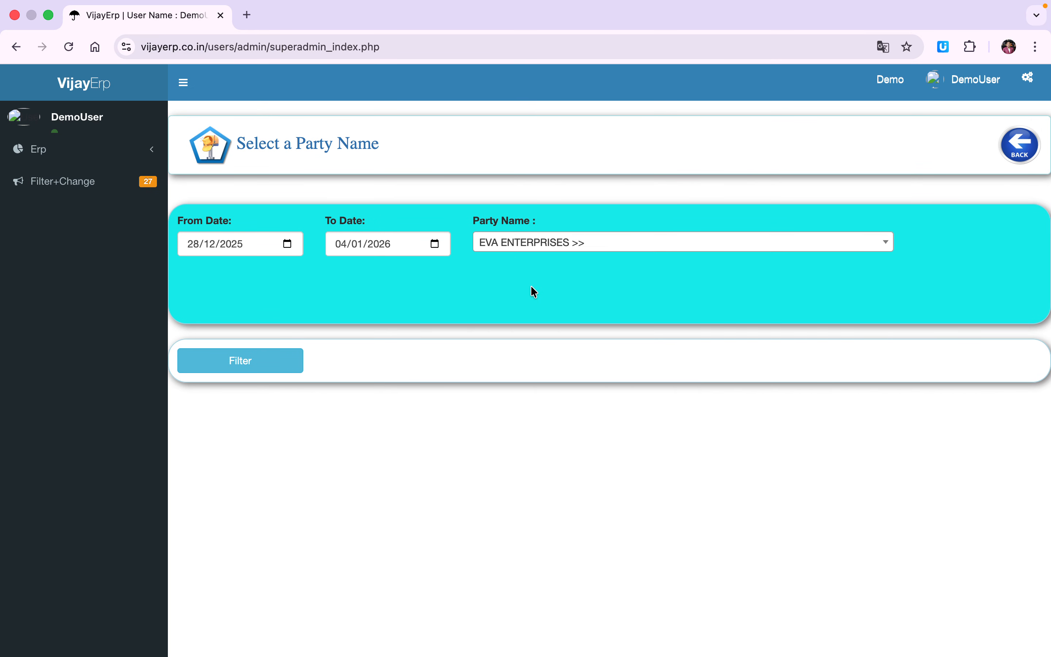
click(233, 247)
click(249, 363)
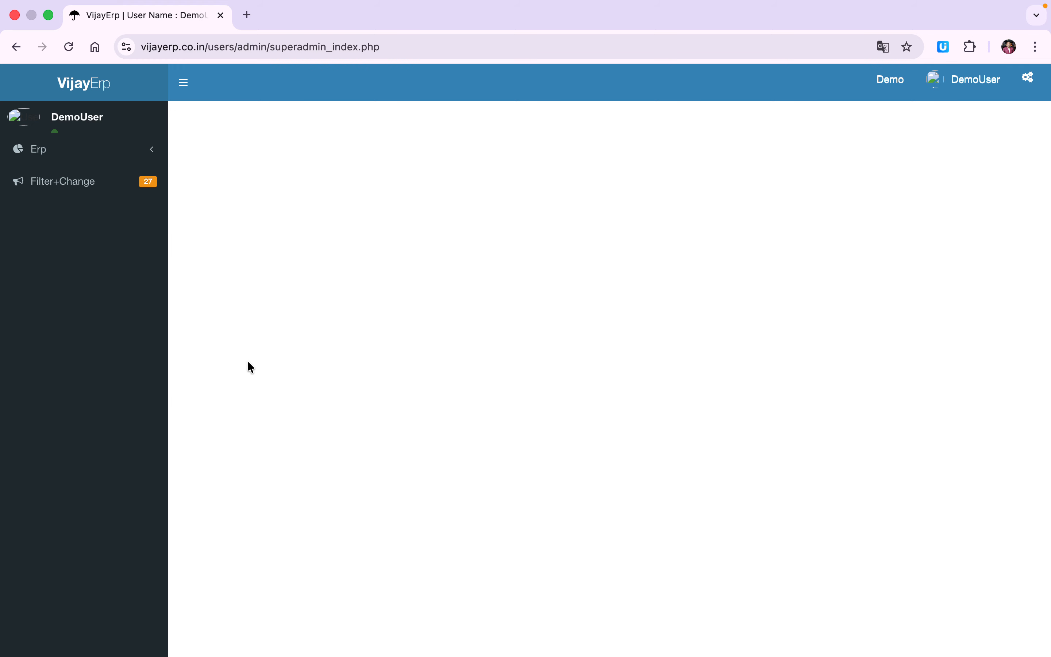
View the party's Attendance Entry list and its Employee Name list, and return to the payroll modules
scroll(448, 261, up, 2)
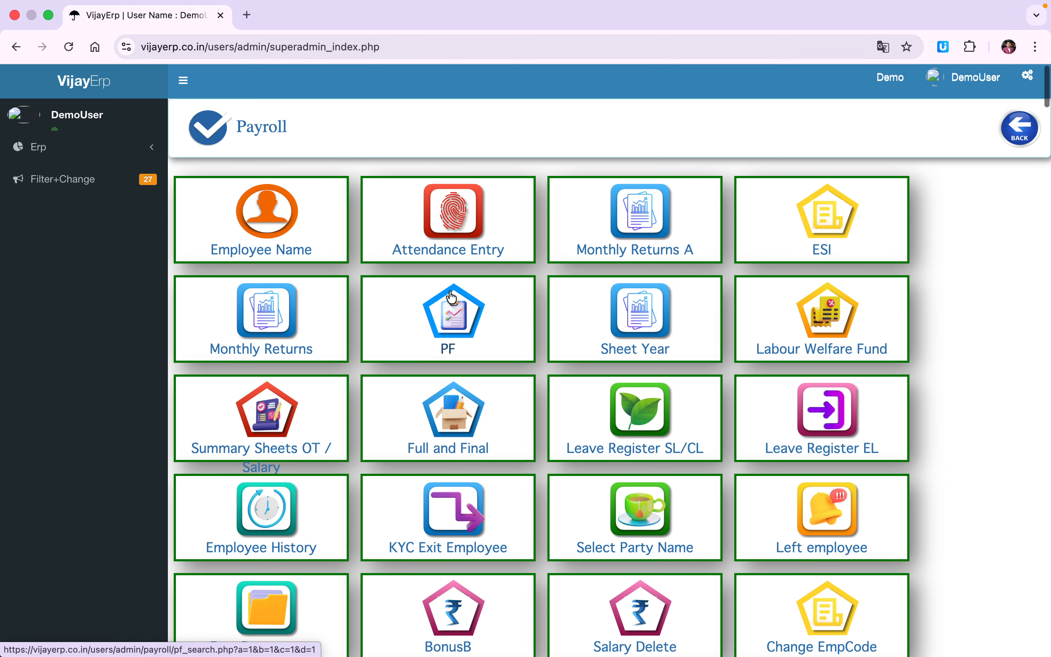
click(450, 203)
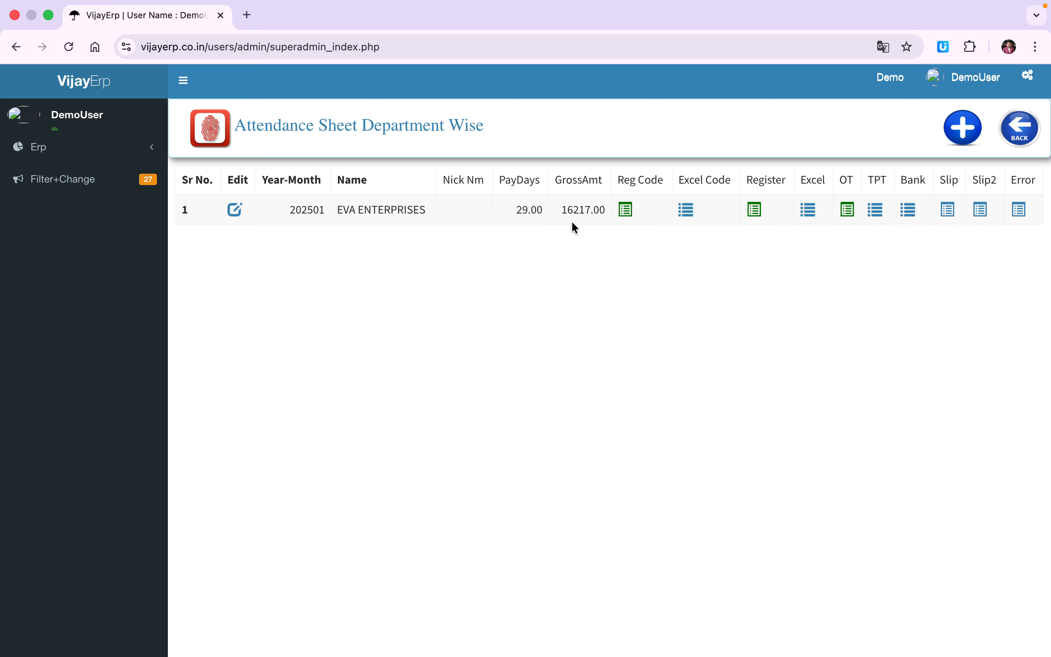
click(1011, 136)
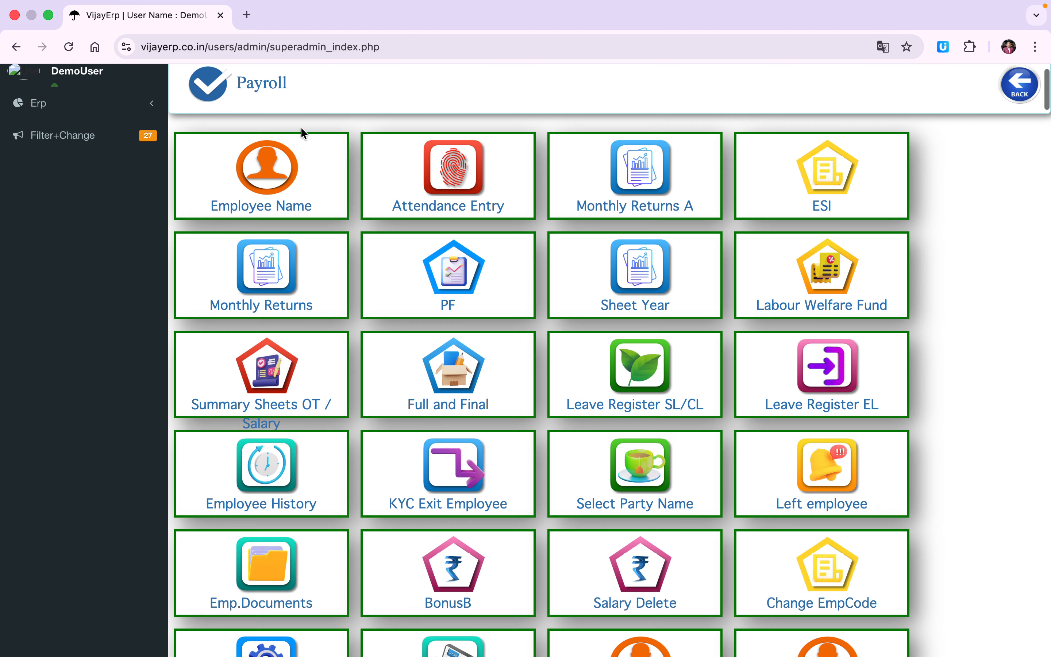
click(262, 182)
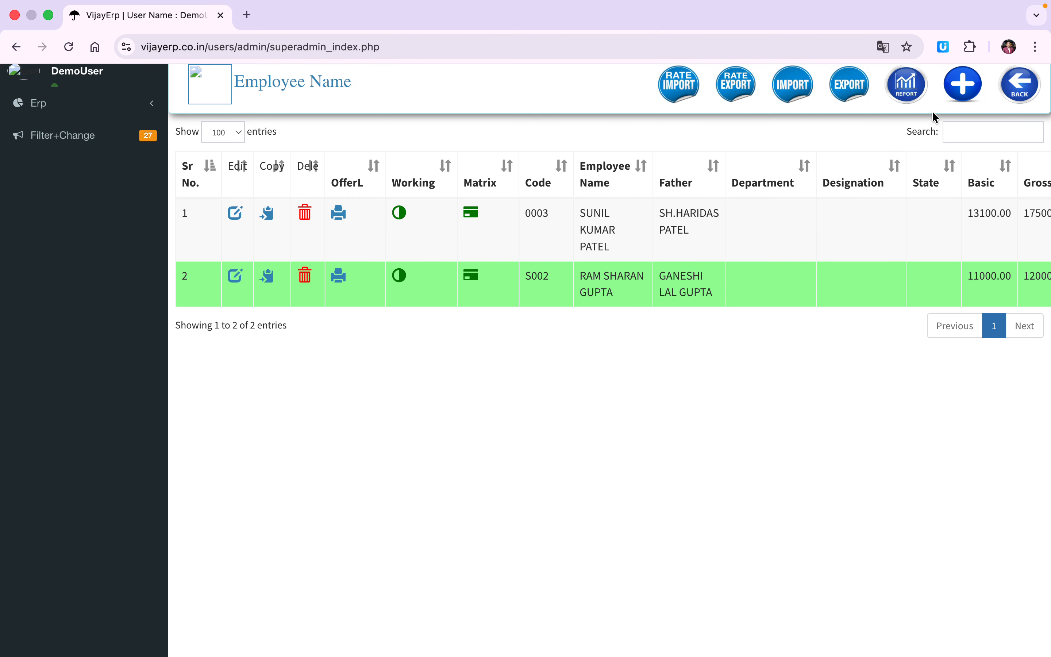
click(1022, 89)
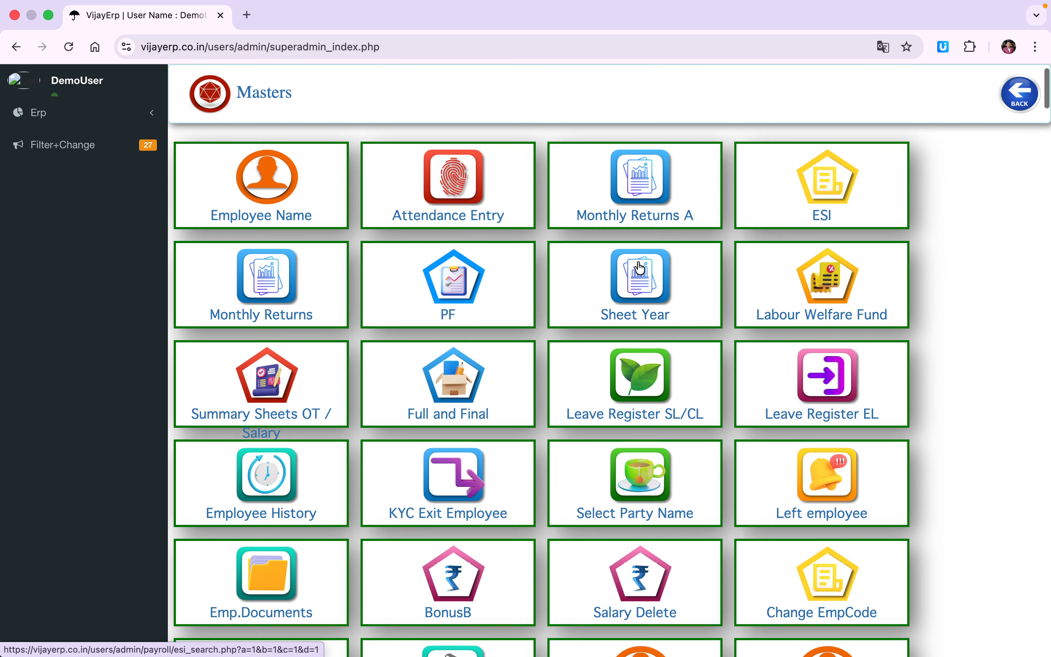
Edit the 202501 attendance sheet of EVA ENTERPRISES, setting the second employee's WorkingDays to 24 and W.Off to 4
click(464, 192)
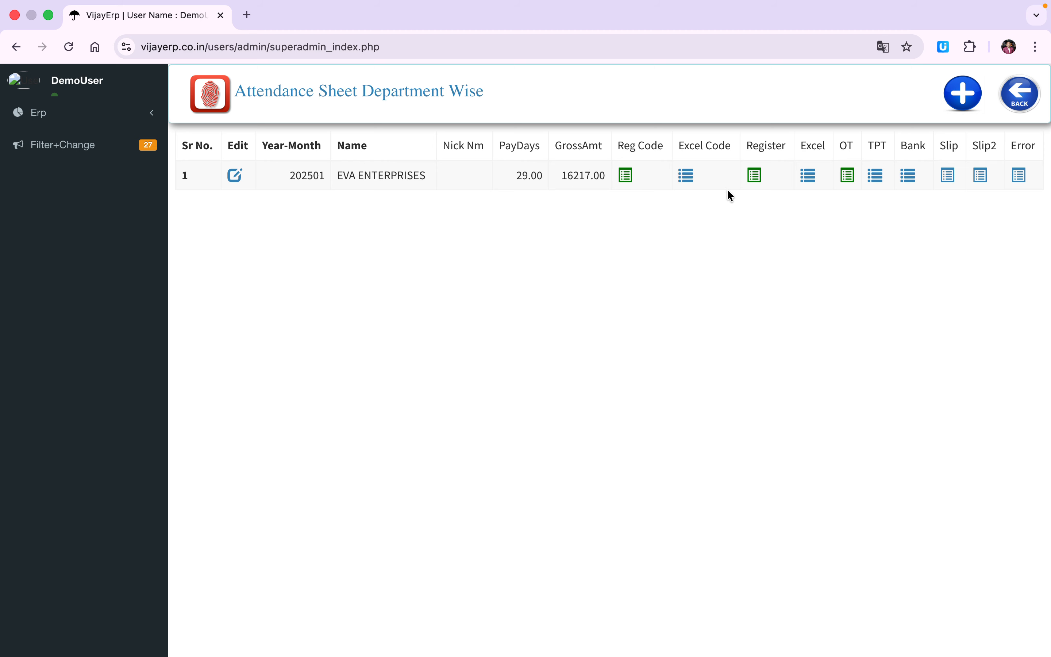
click(234, 176)
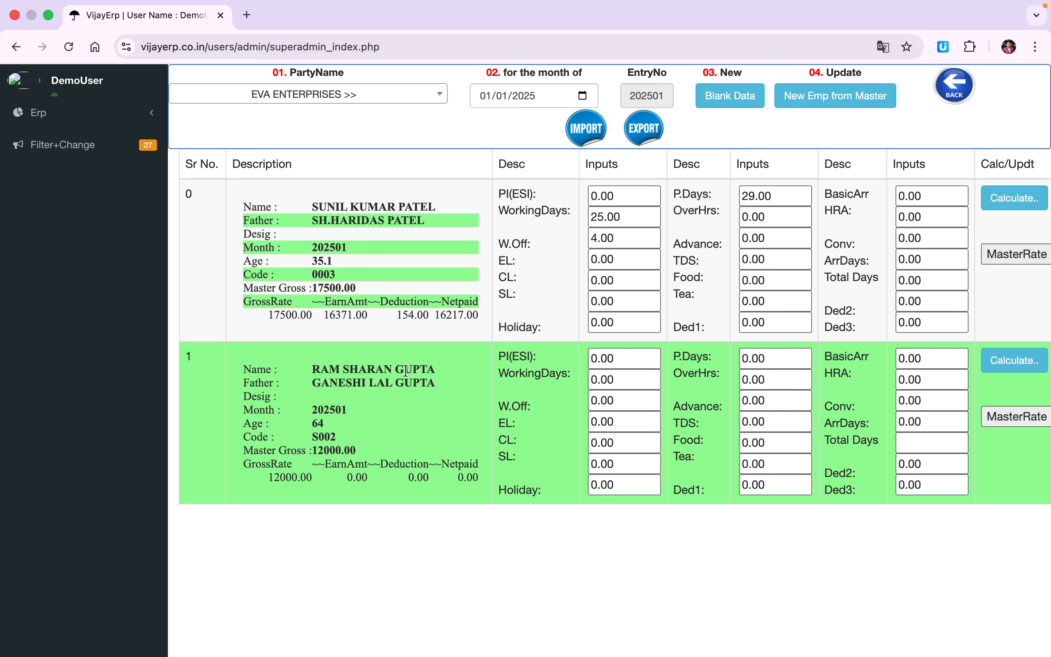
click(619, 377)
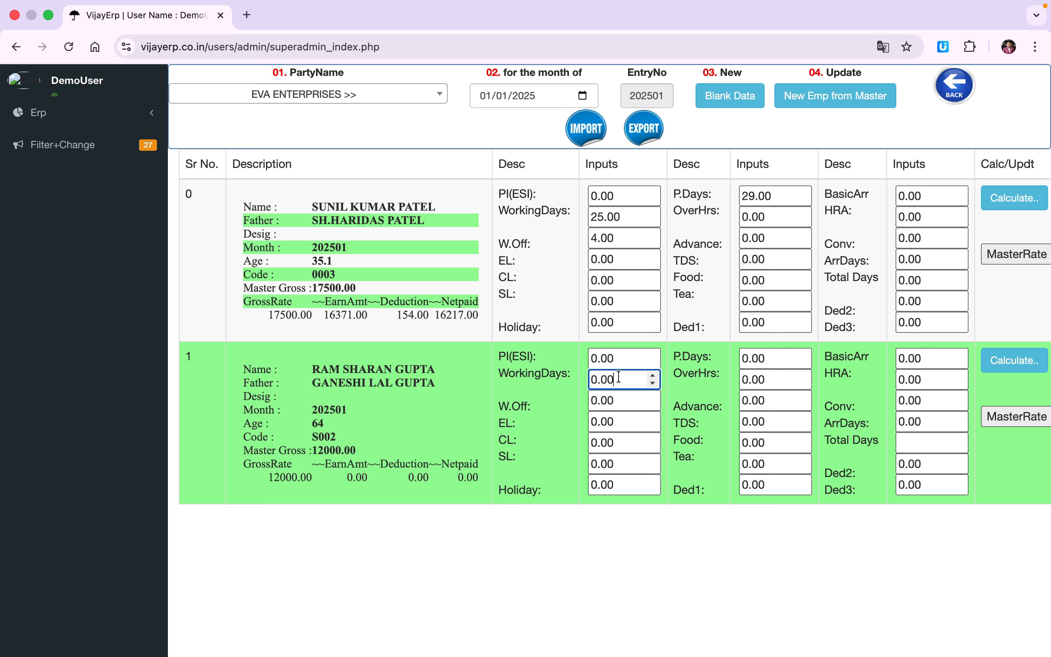
drag(619, 377, 510, 372)
text(24)
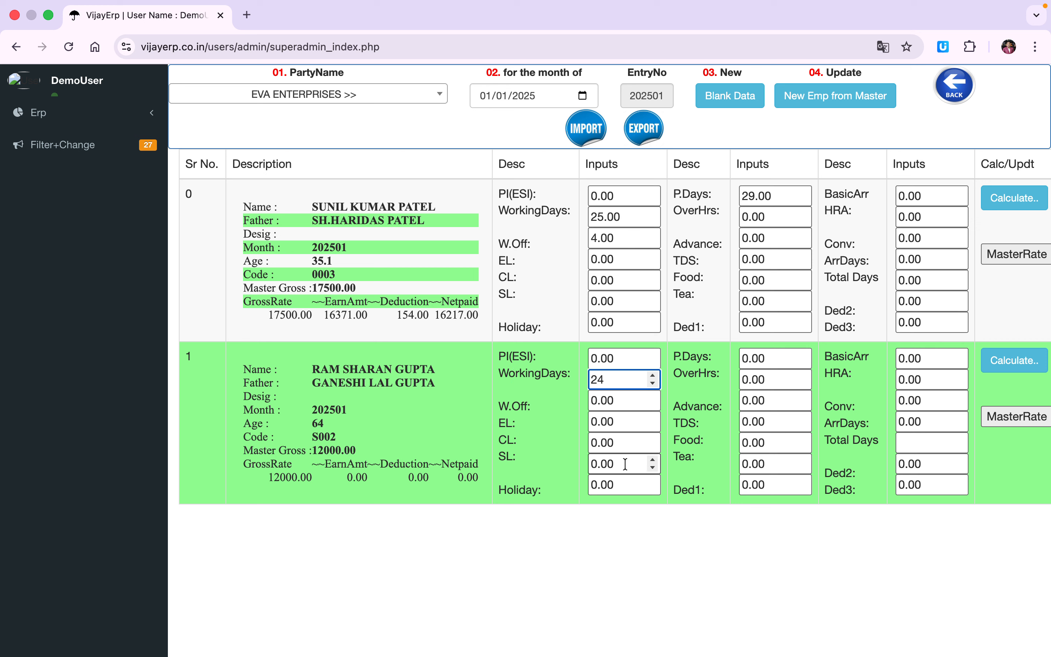
key(Tab)
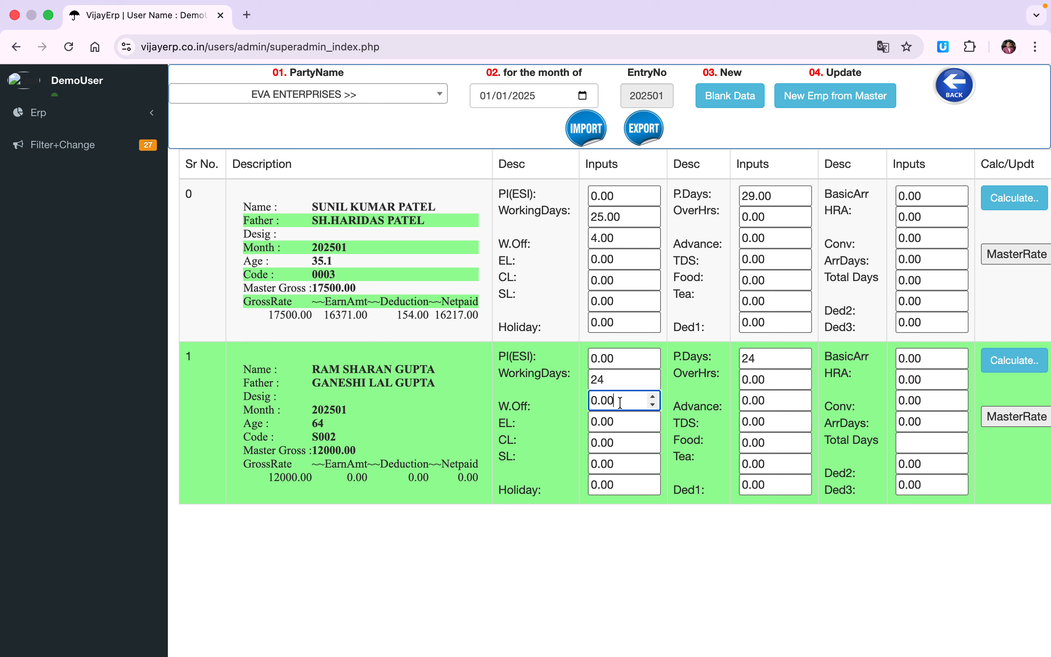
text(4)
key(Tab)
key(Tab)
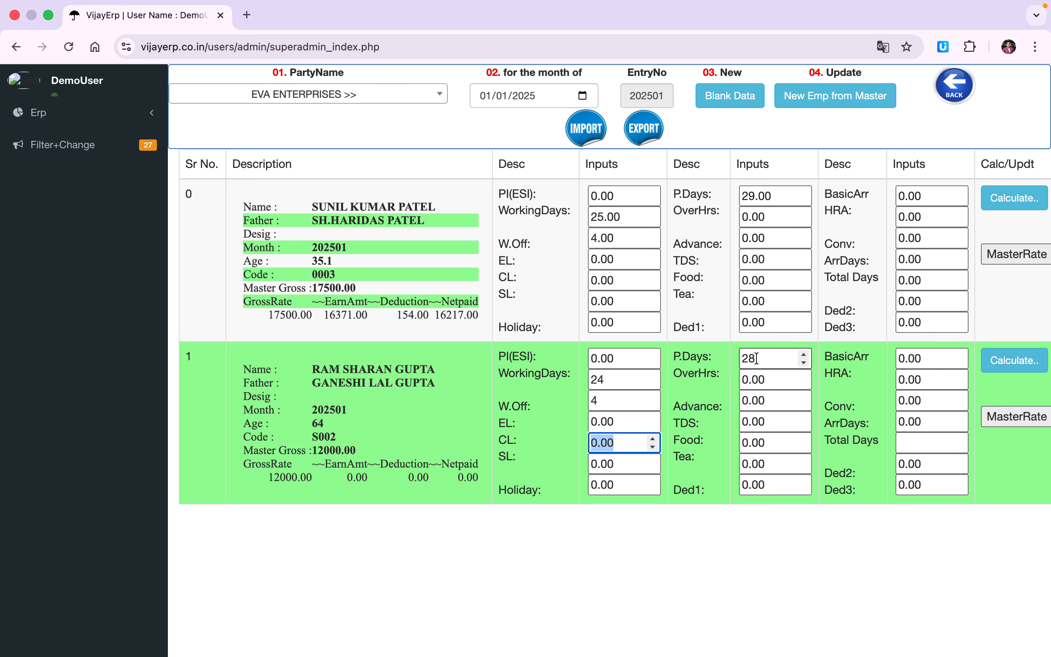
Calculate the second employee's net pay and return to the department-wise attendance sheet list
click(1003, 361)
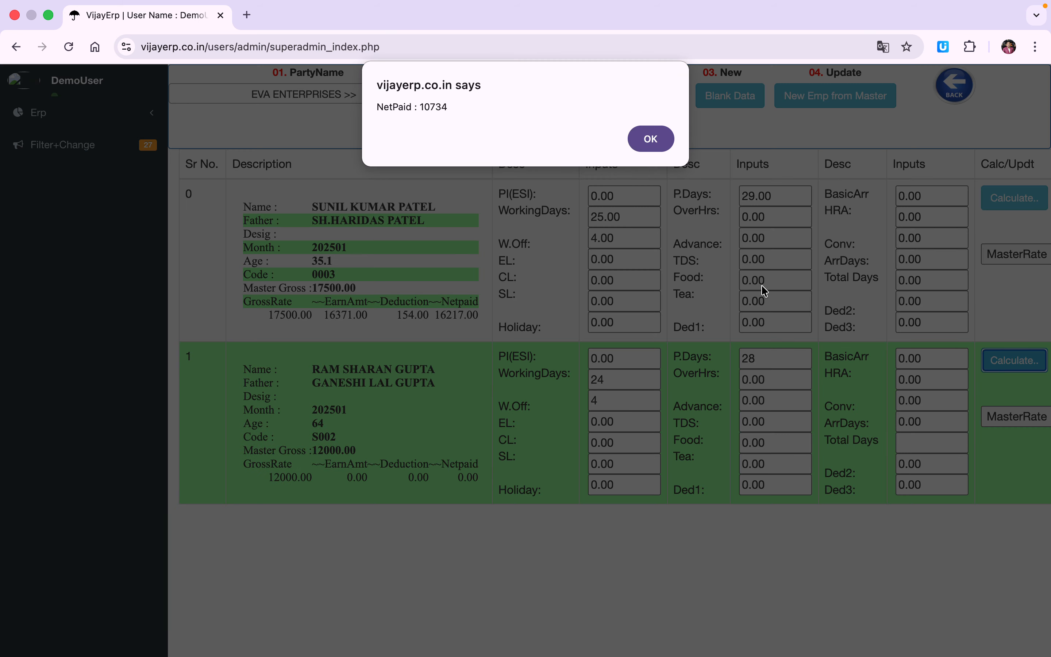
click(649, 138)
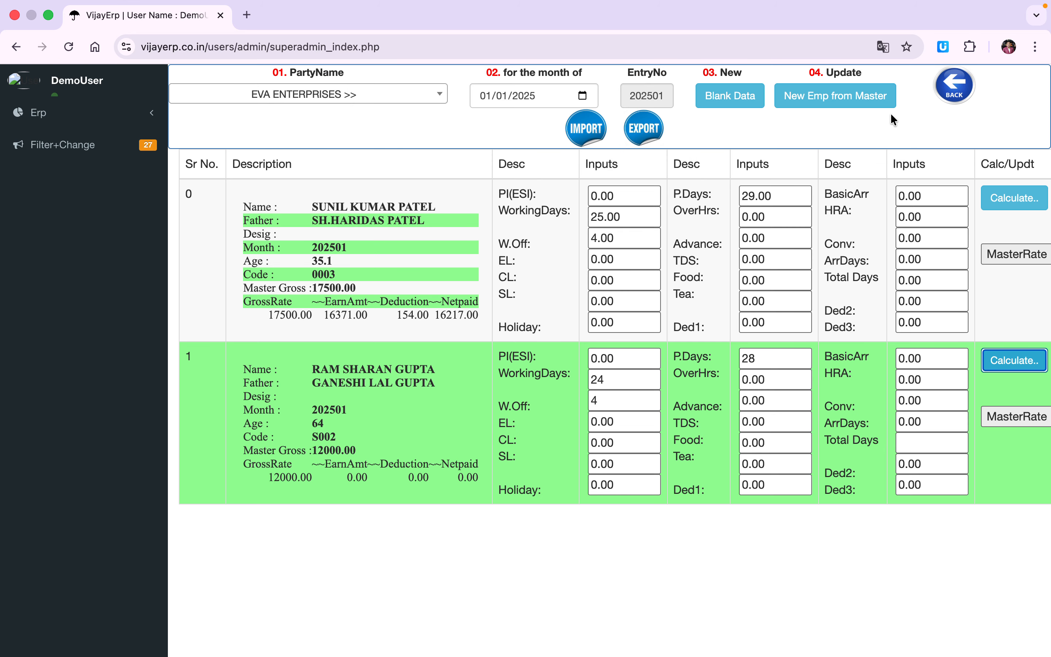
click(955, 91)
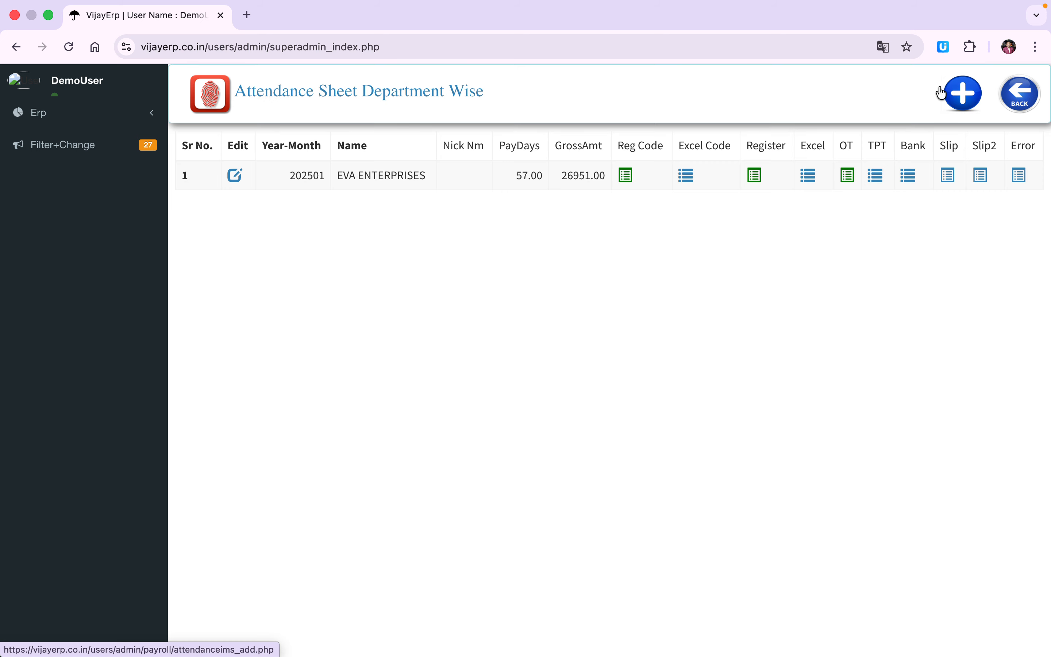
Review the Reg Code wages register for EVA ENTERPRISES, including the ESI, PF and LWF summaries, and return to the list
click(627, 176)
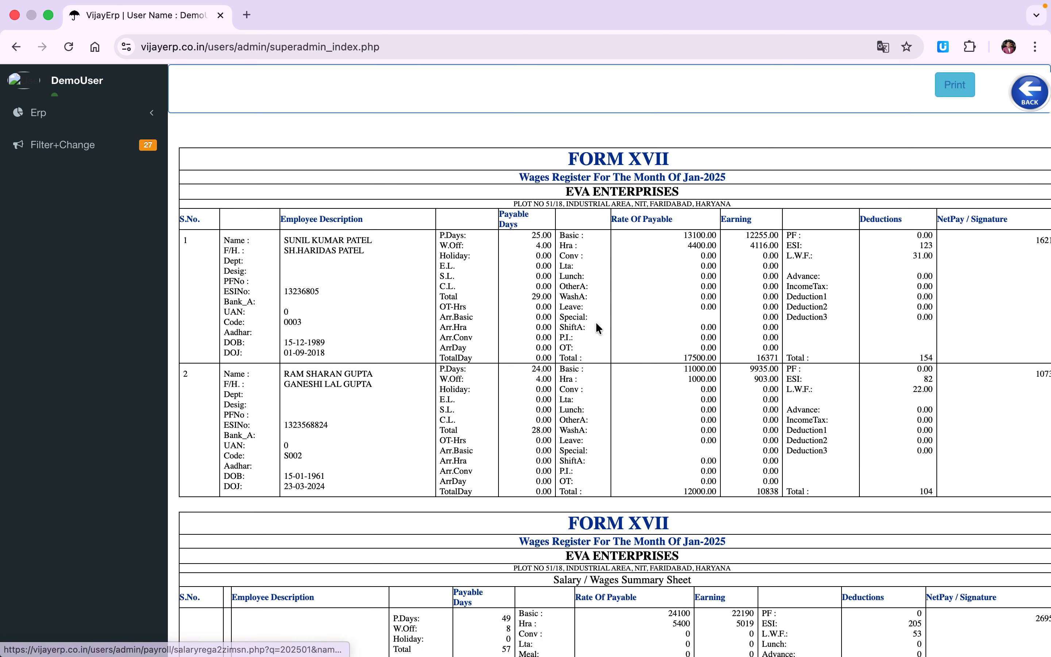
scroll(539, 453, down, 5)
scroll(539, 454, up, 3)
scroll(539, 453, up, 2)
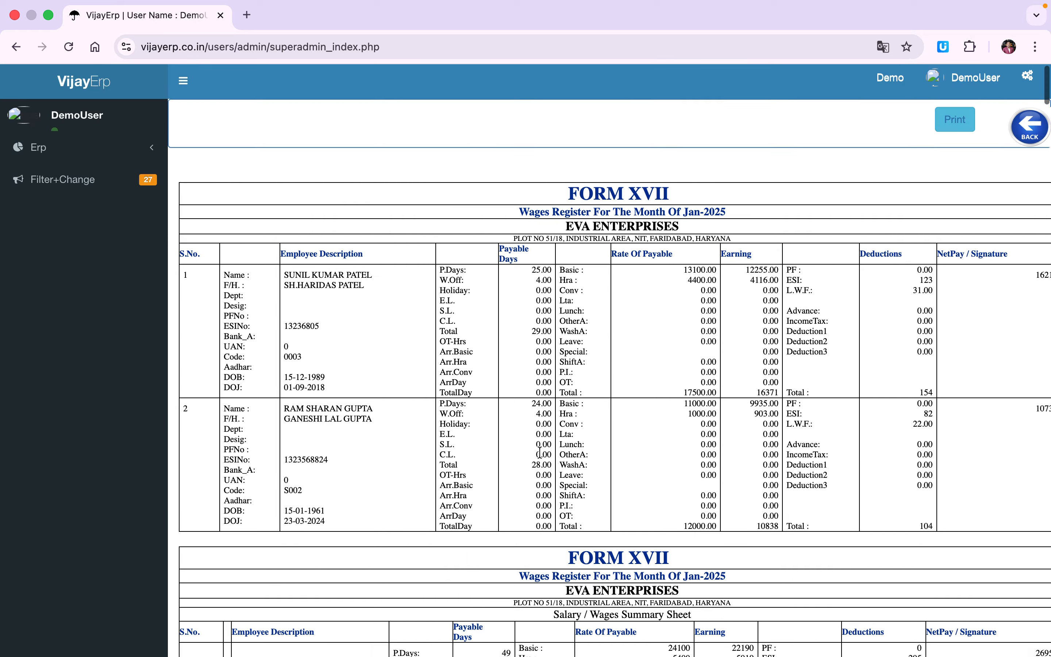
scroll(539, 453, down, 10)
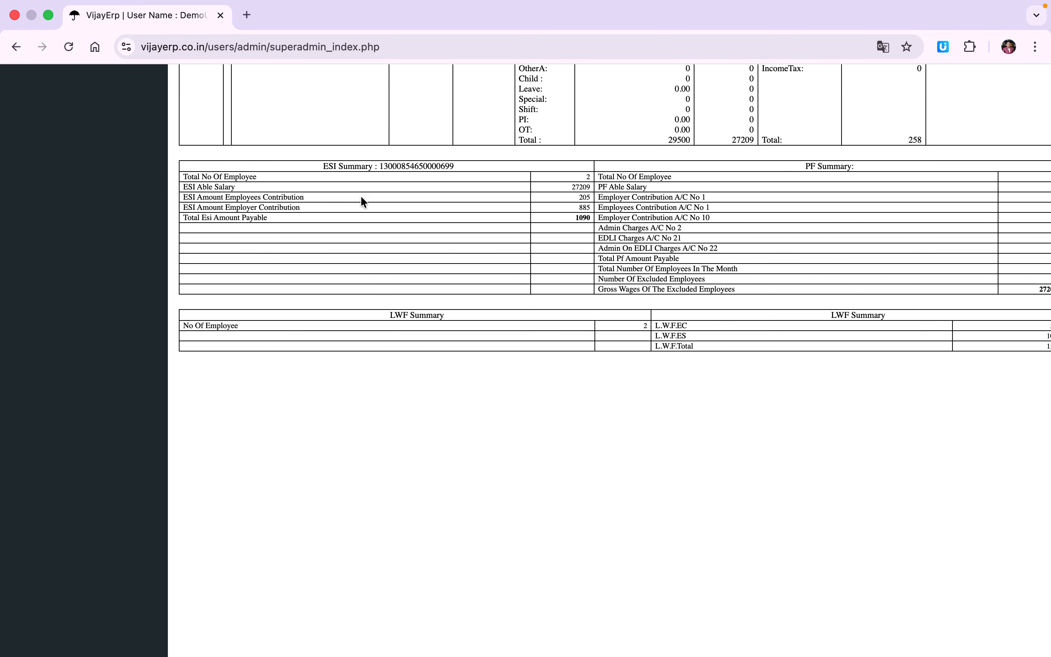
scroll(485, 324, up, 15)
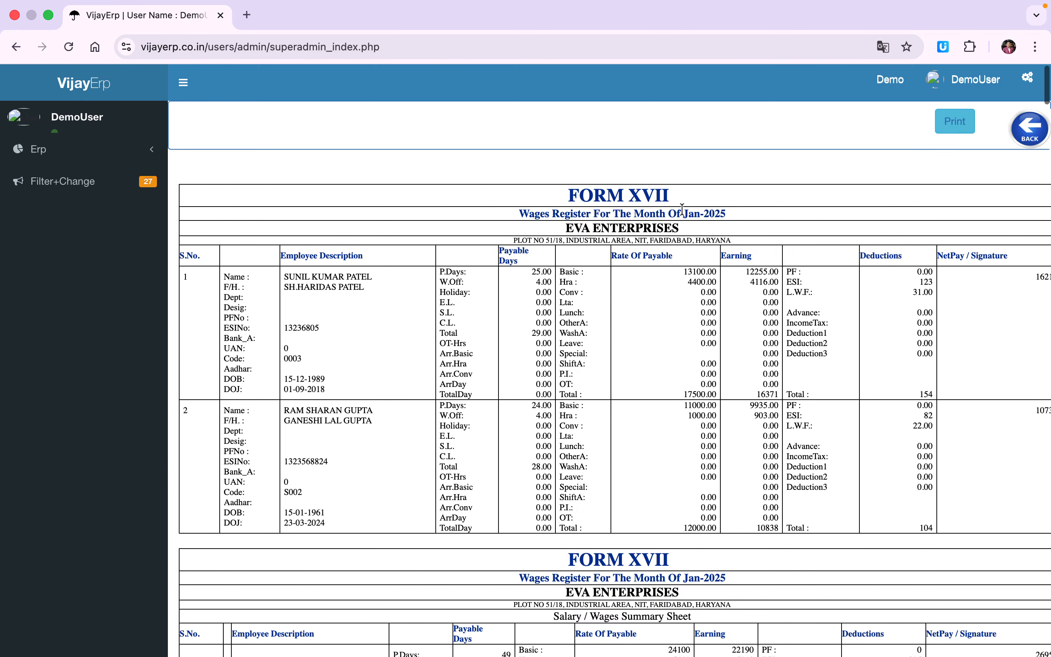
click(1031, 133)
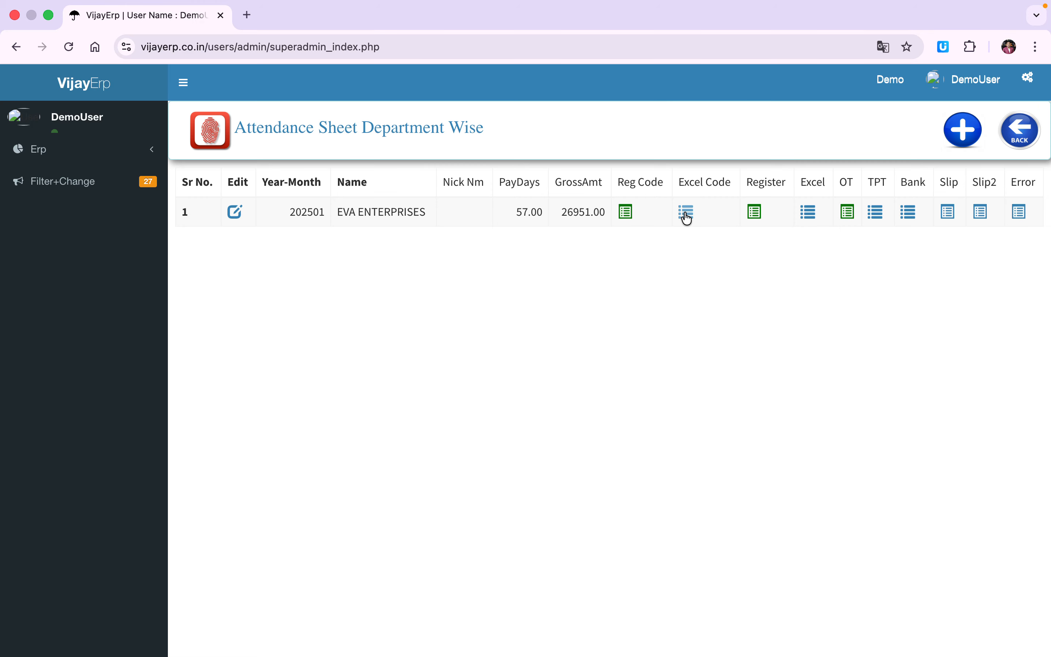
View the Excel Code wages register and the OT register for EVA ENTERPRISES, returning to the attendance list after each
click(685, 214)
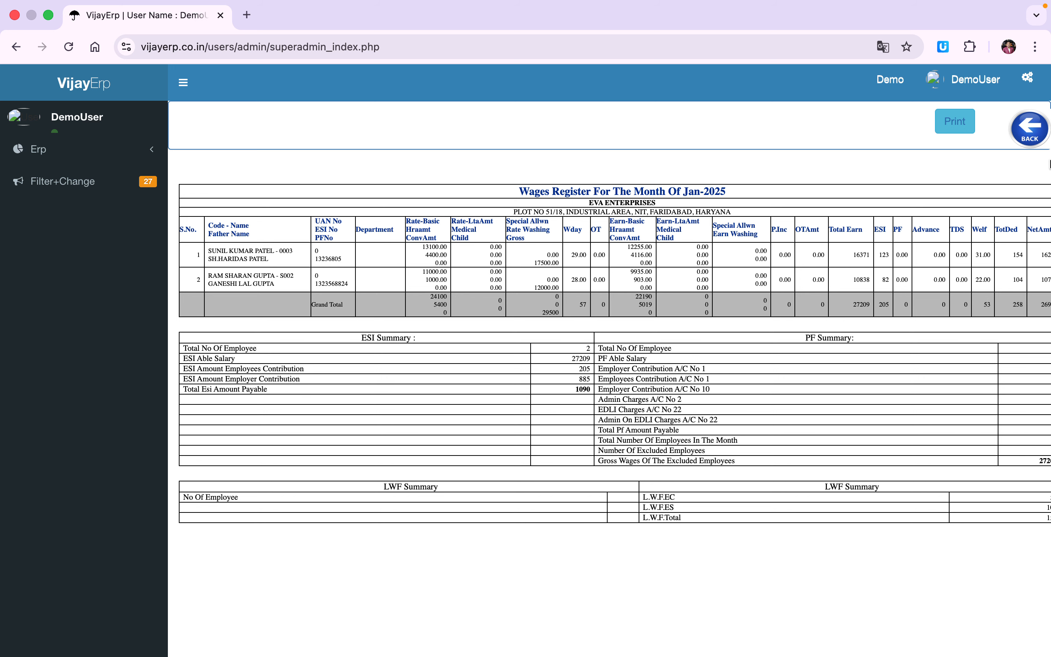
click(1028, 136)
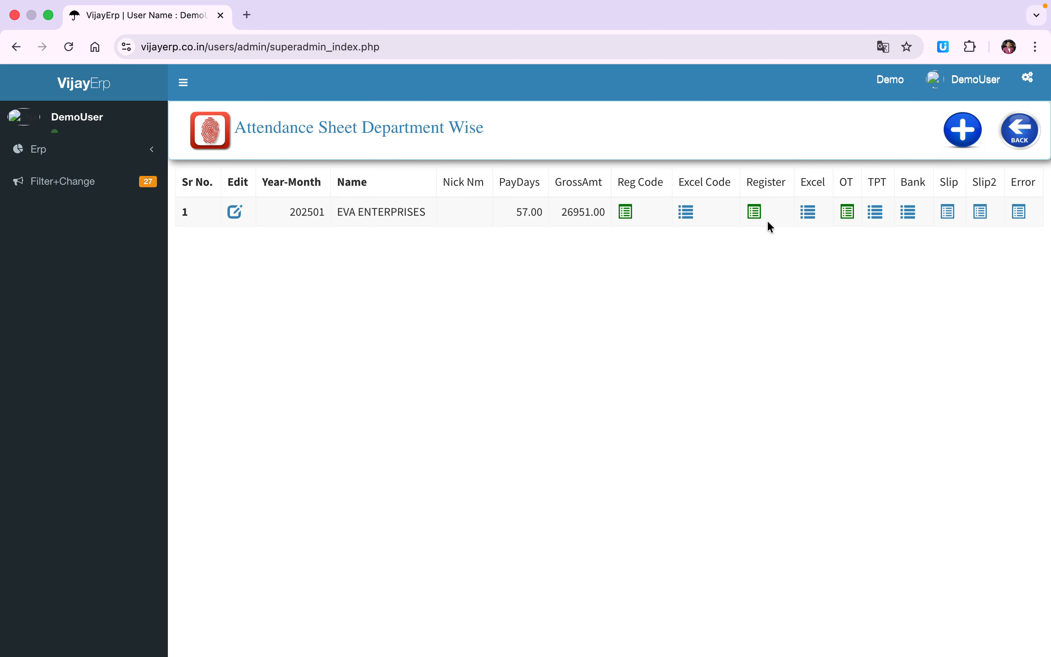
click(849, 213)
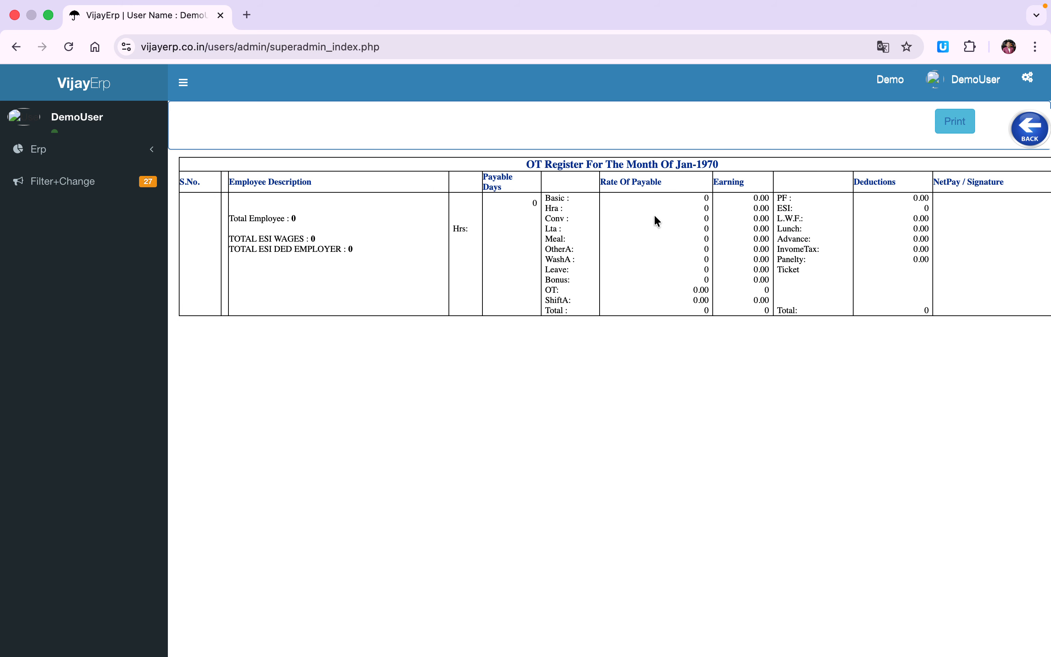
click(1026, 131)
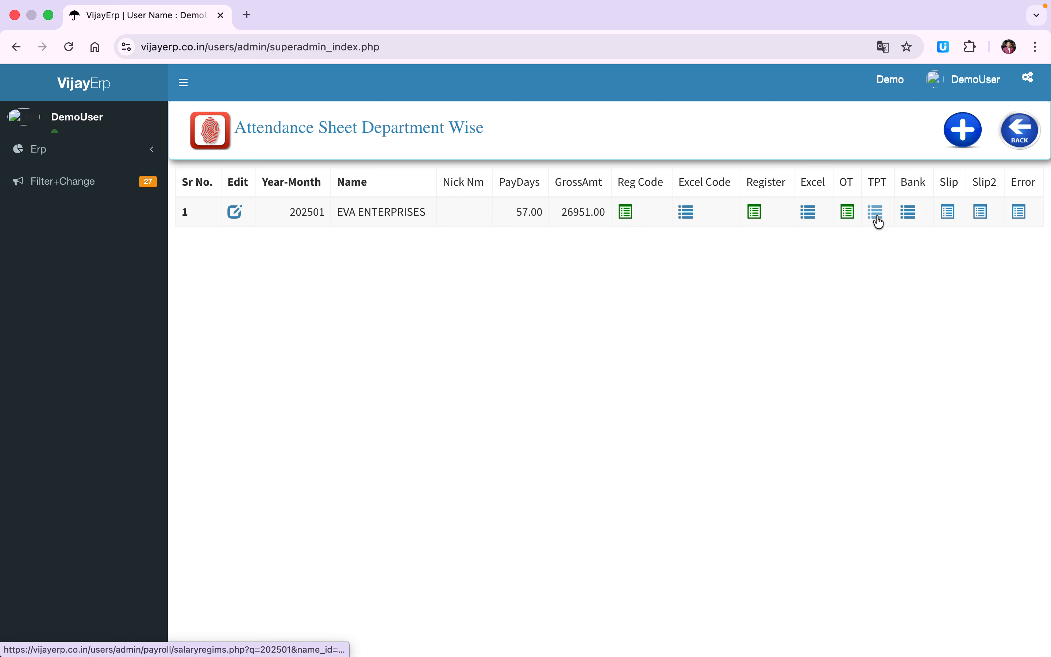
Review the January 2025 salary slips of EVA ENTERPRISES in the Slip format and return to the department-wise attendance list
click(948, 212)
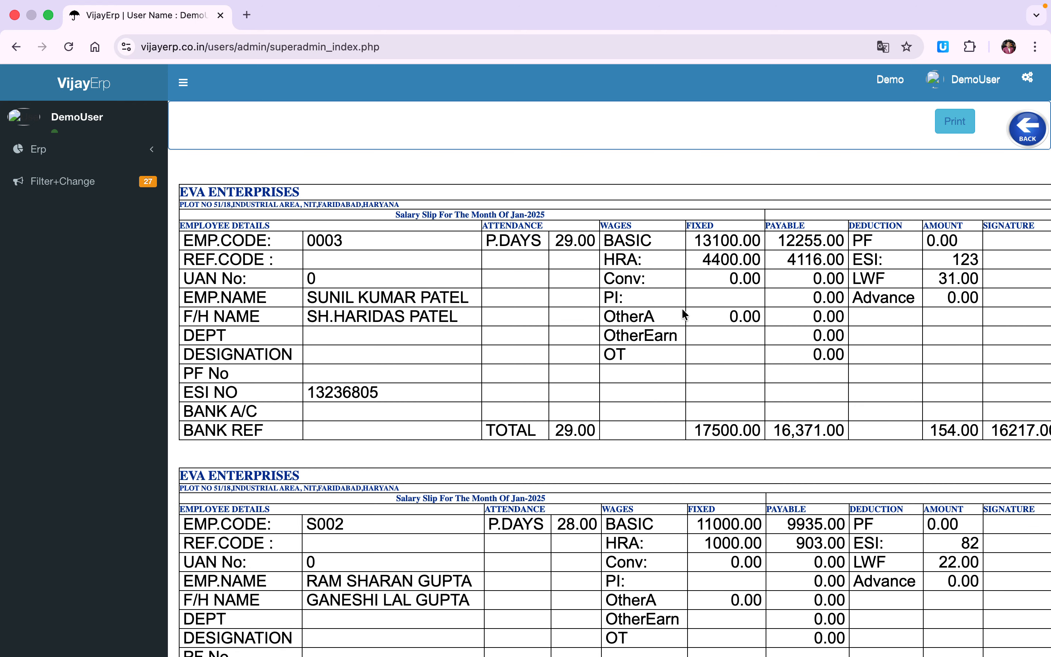
scroll(674, 335, down, 10)
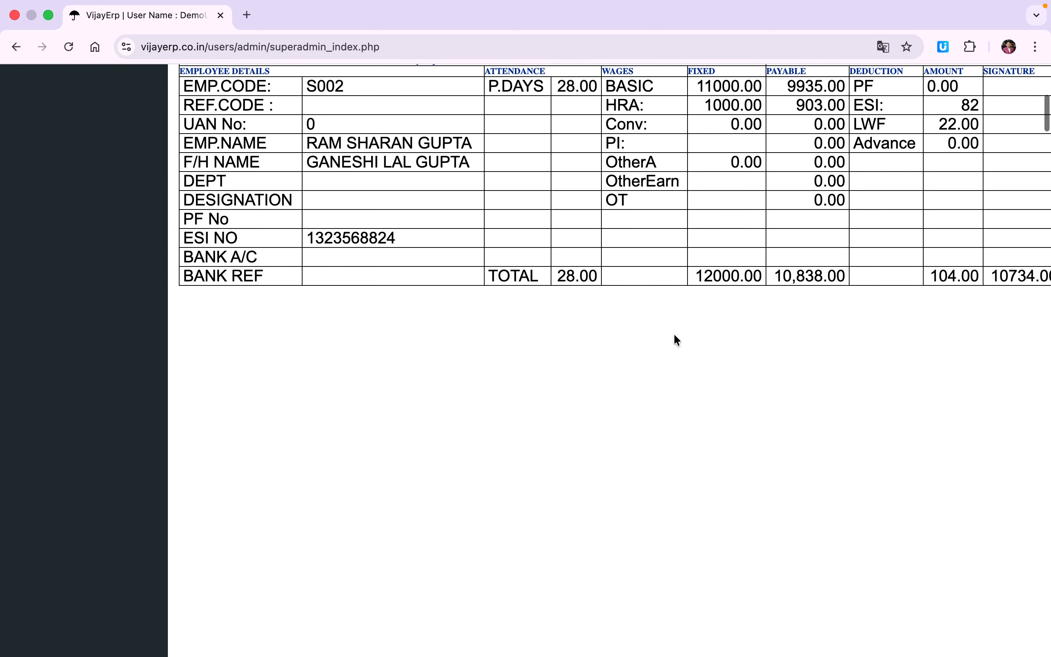
scroll(674, 335, up, 9)
scroll(673, 333, up, 2)
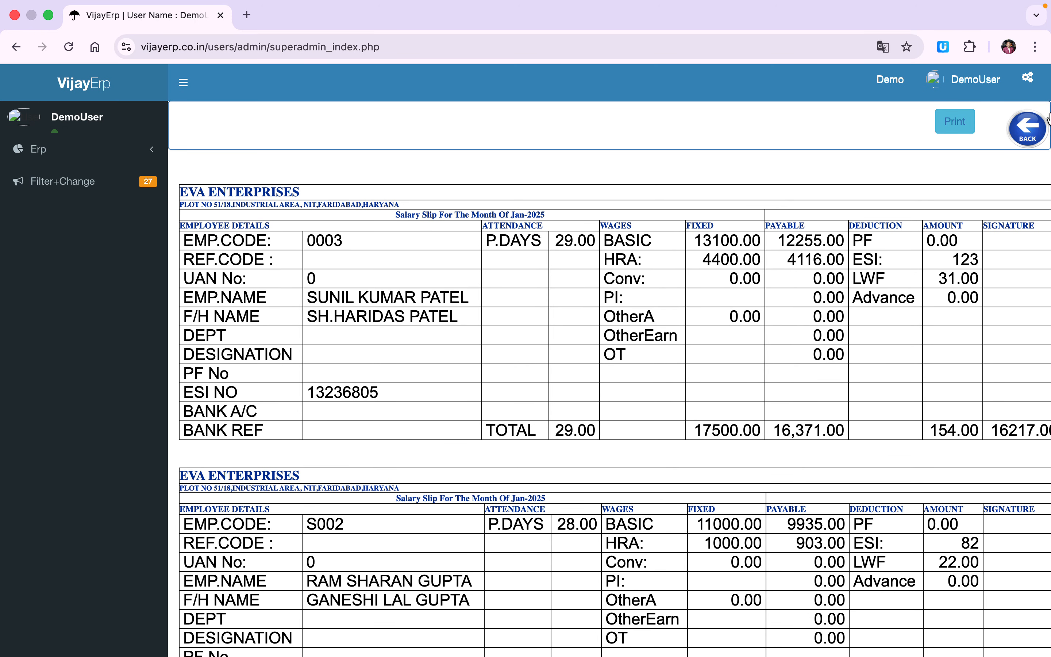
click(1042, 124)
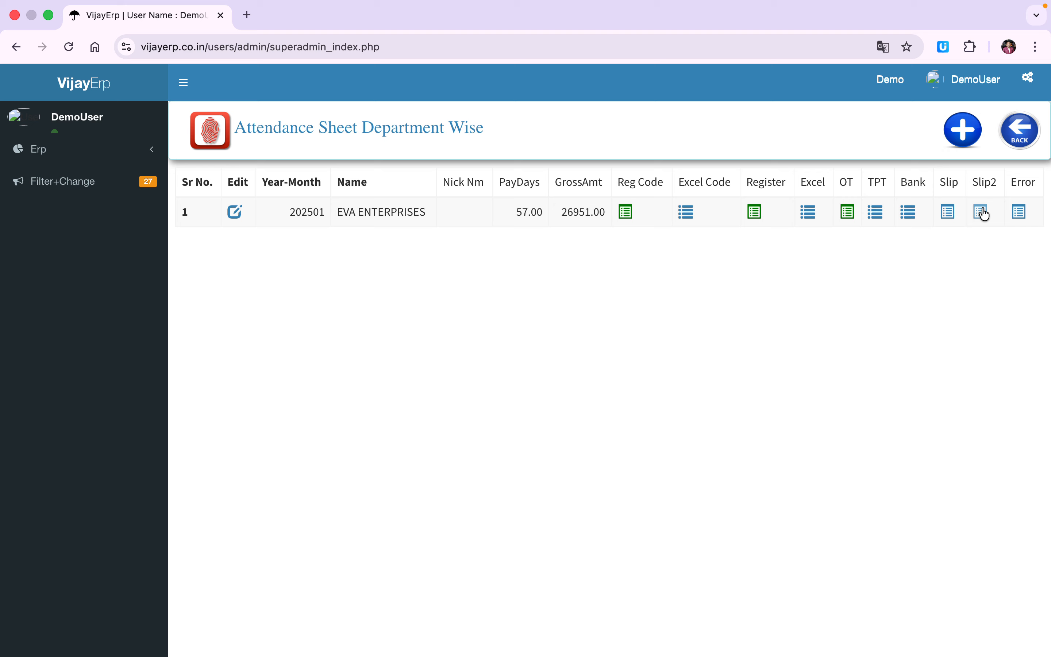
Review the detailed Slip2 salary slips of EVA ENTERPRISES, including work, leave, earning and deduction details, and return to the list
click(984, 212)
scroll(647, 396, down, 4)
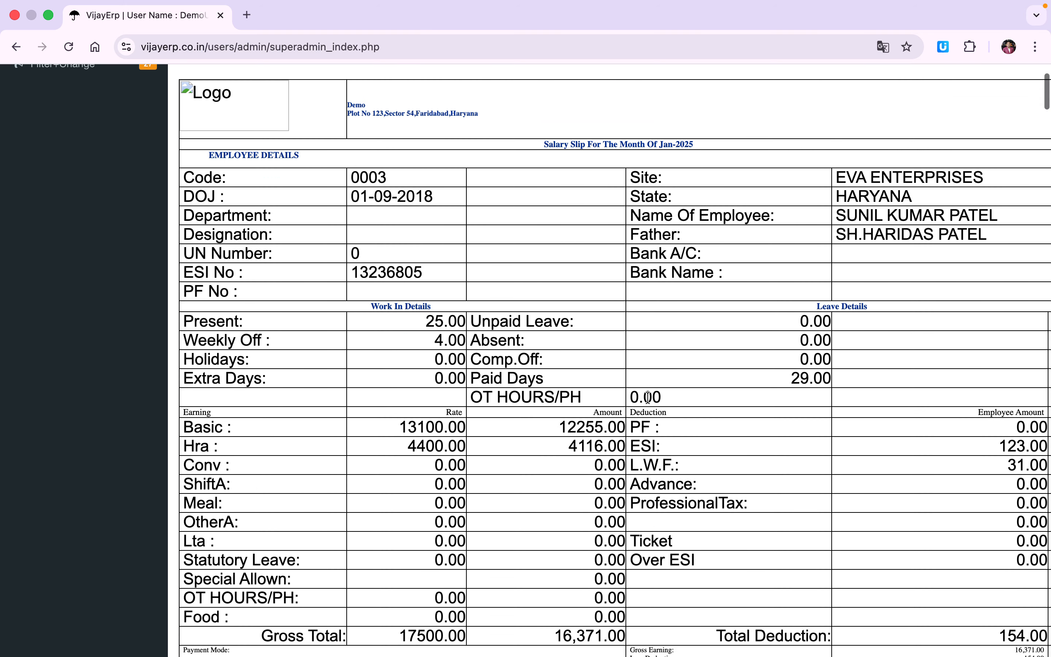
scroll(647, 397, down, 4)
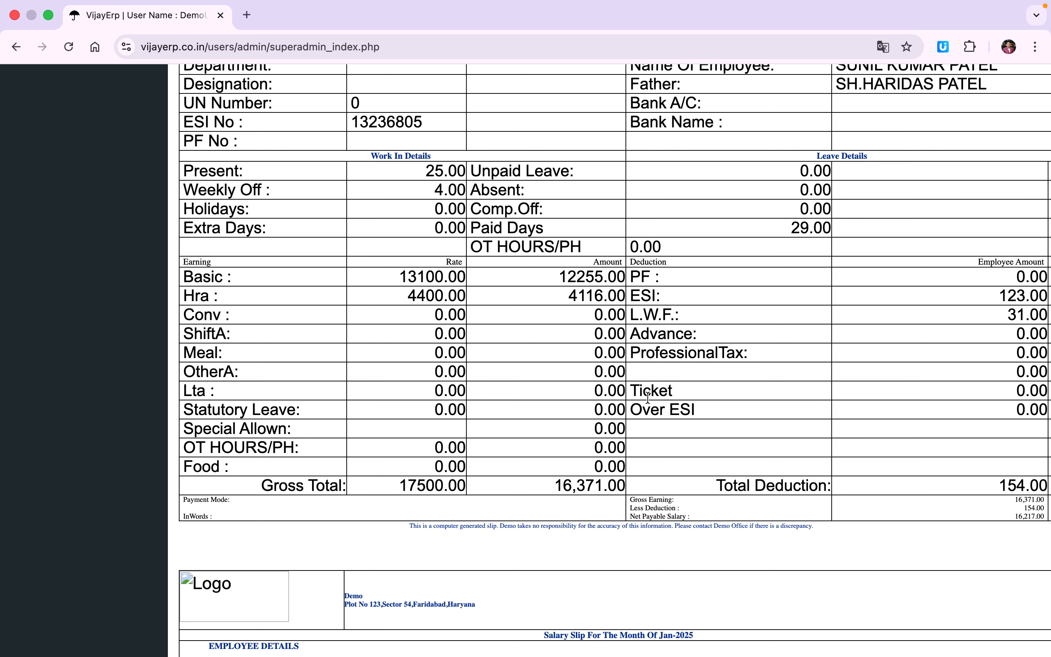
scroll(647, 397, up, 8)
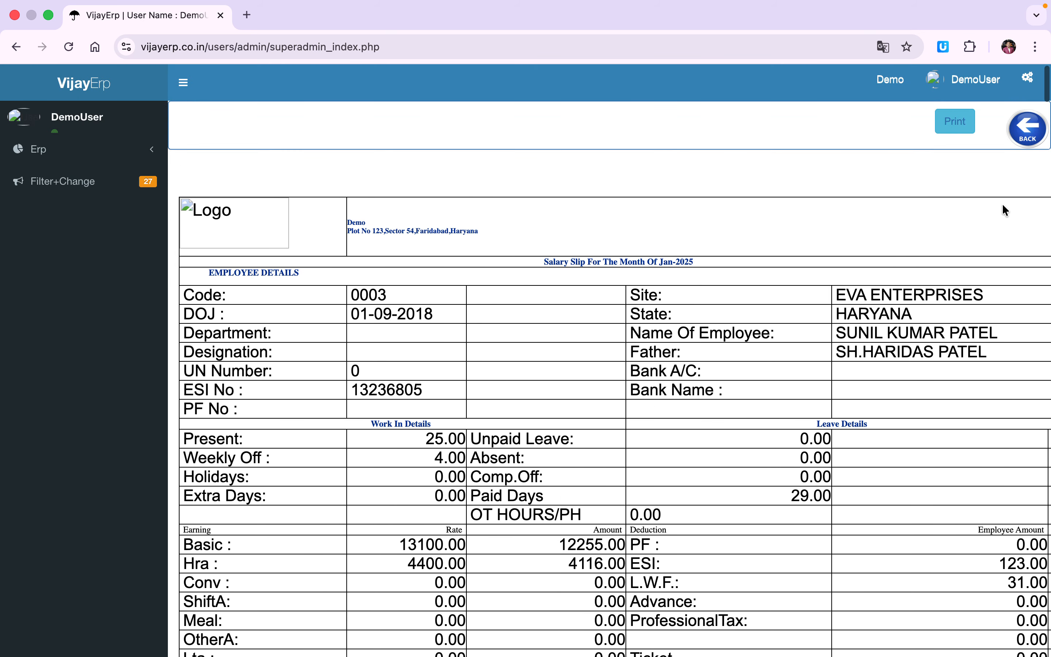
click(1026, 132)
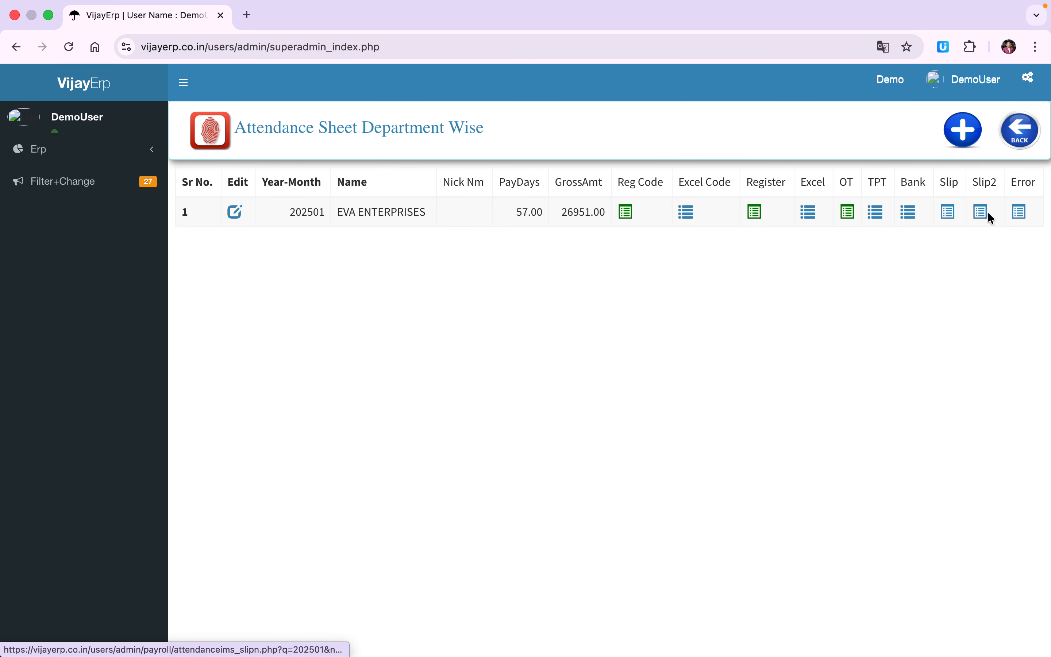
Check the Error report for salary records missing from the employee master, and go back to the Payroll menu
click(1020, 212)
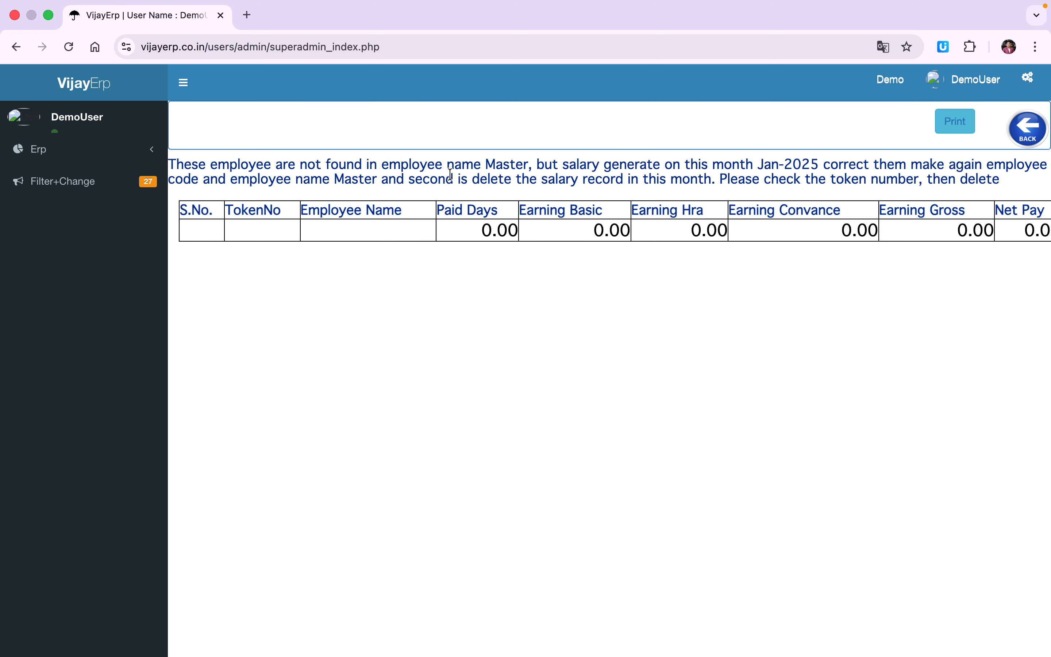
click(1010, 140)
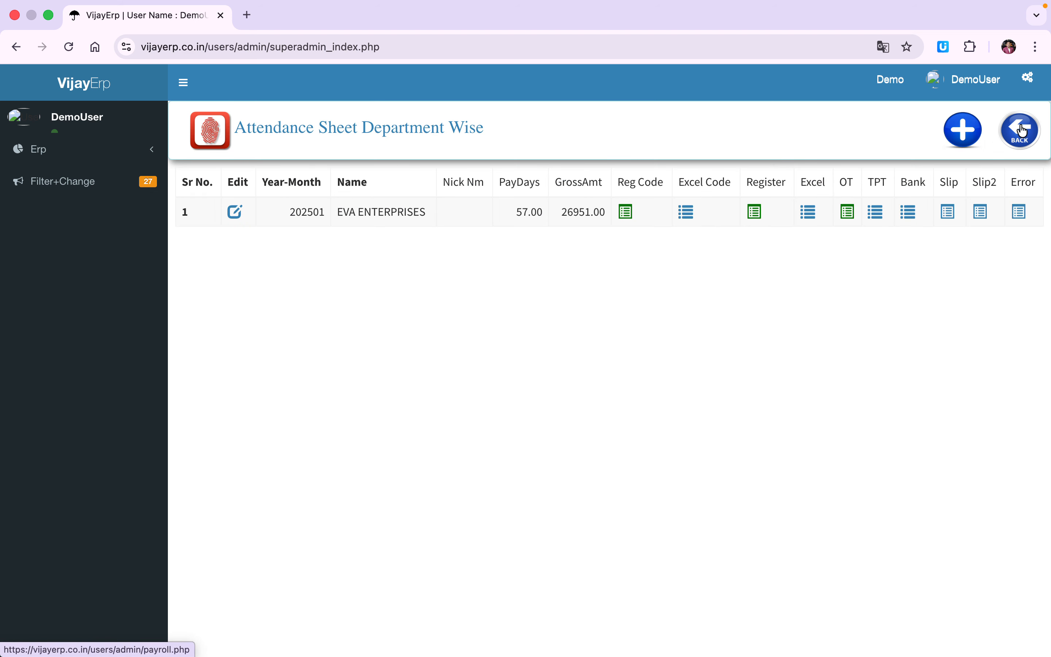
click(1023, 130)
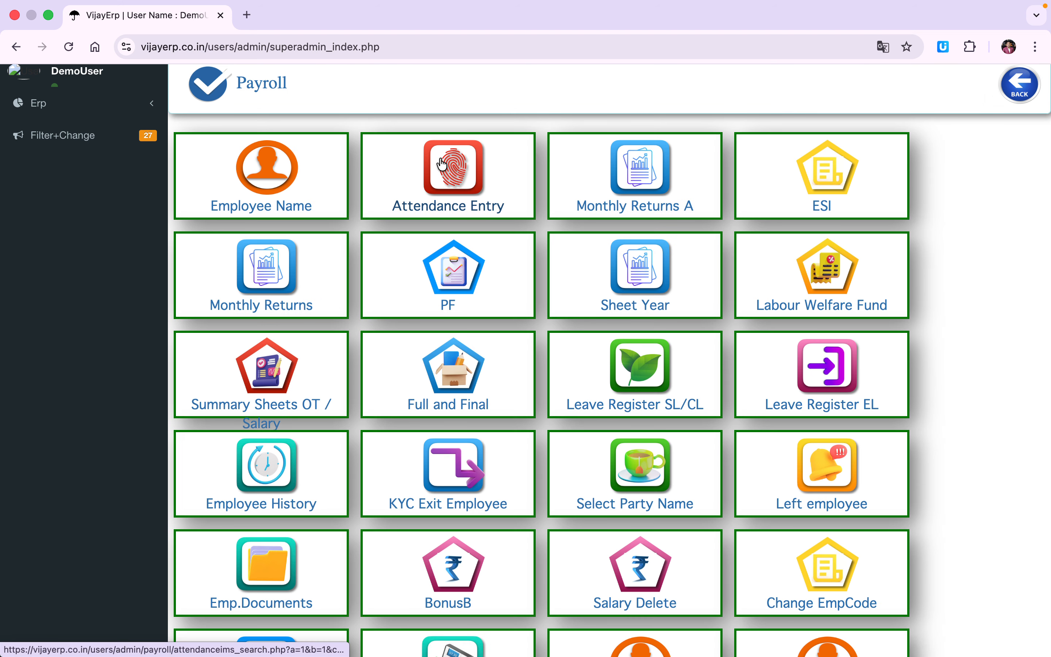
Open Monthly Returns A, view the LoanReco register of EVA ENTERPRISES and return to its report list
click(652, 165)
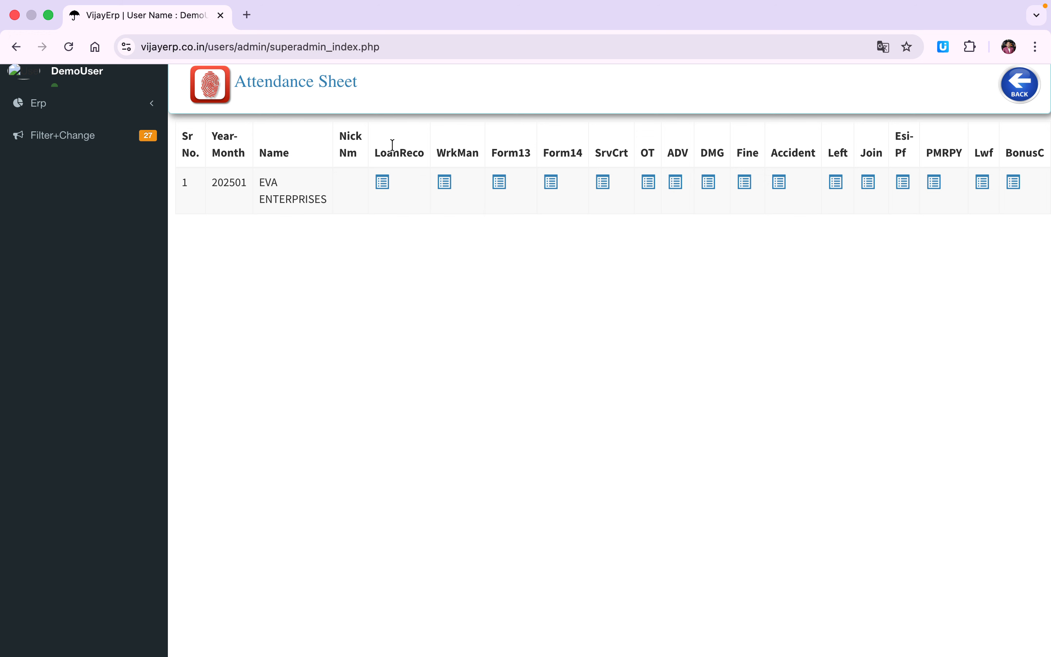
click(384, 183)
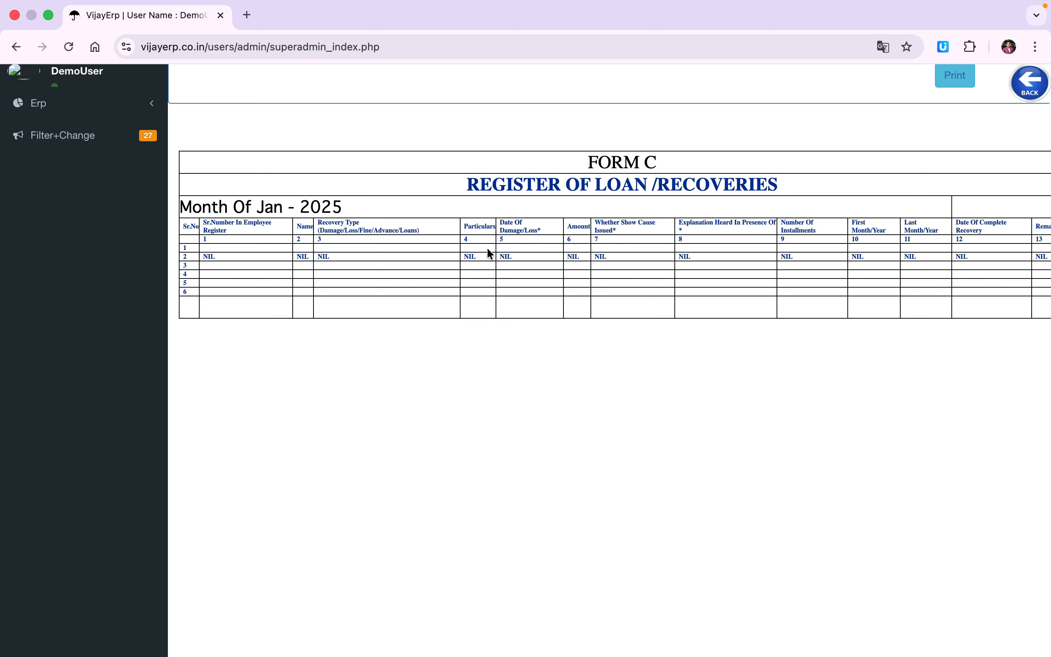
click(1041, 89)
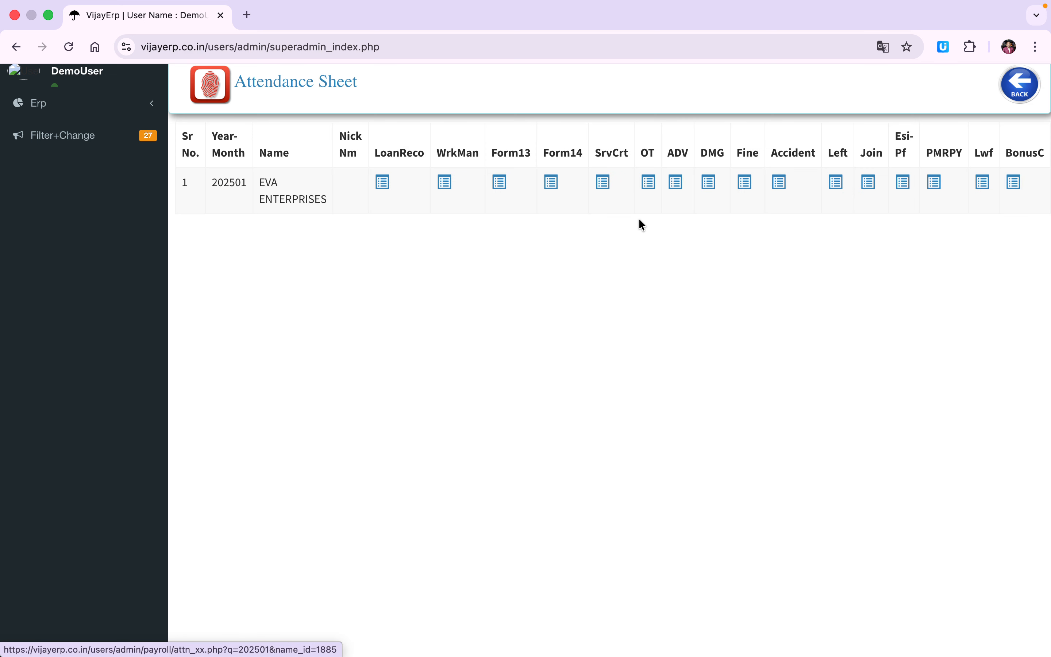
Examine the WrkMan employee register (Form A) across its full width and exit it
click(443, 182)
scroll(764, 283, right, 5)
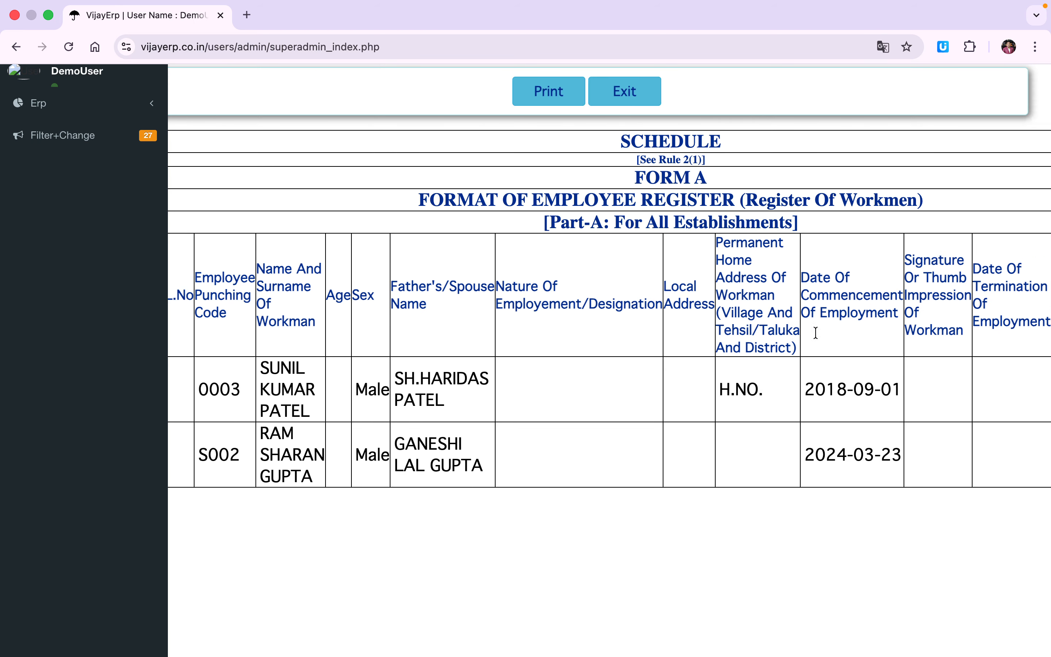
scroll(815, 333, left, 5)
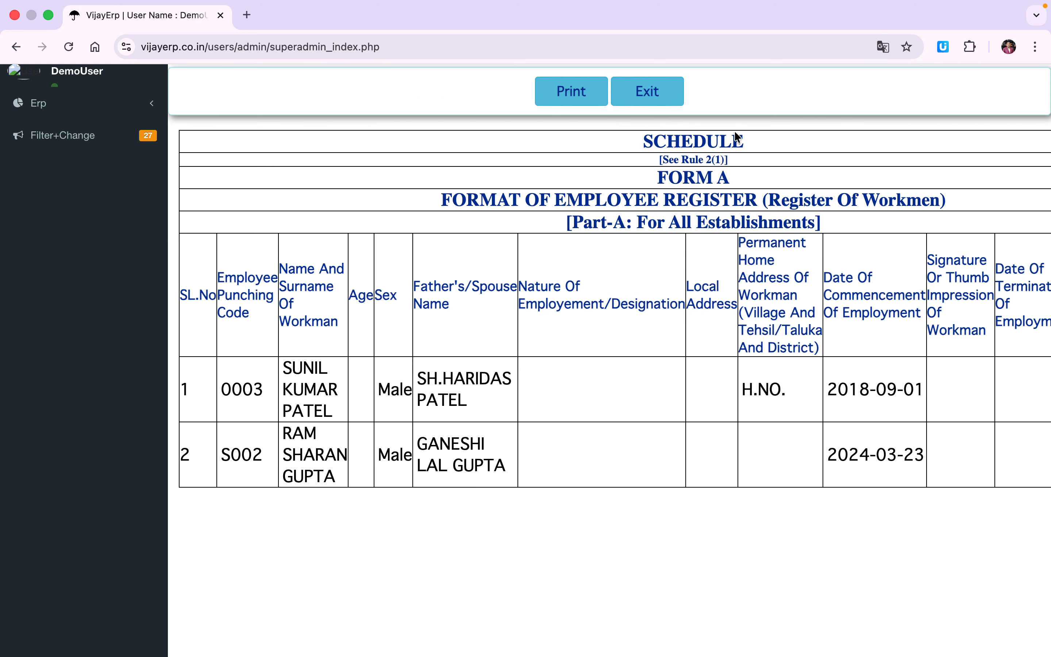
click(647, 95)
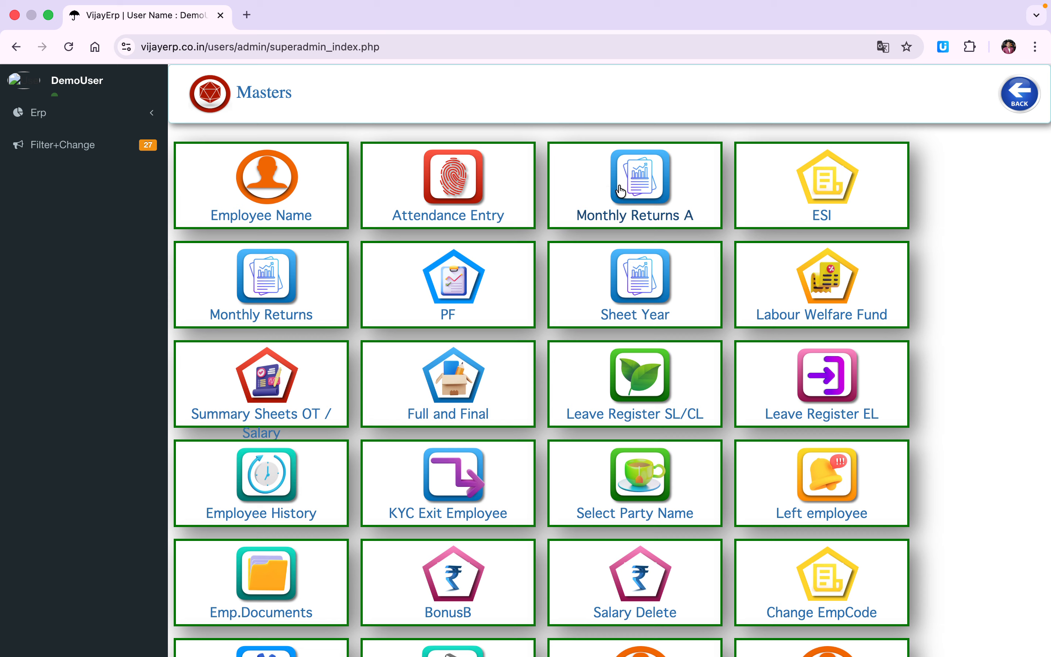
Reopen Monthly Returns A and view the Form13 and Form14 reports of EVA ENTERPRISES, returning to the list after each
click(645, 192)
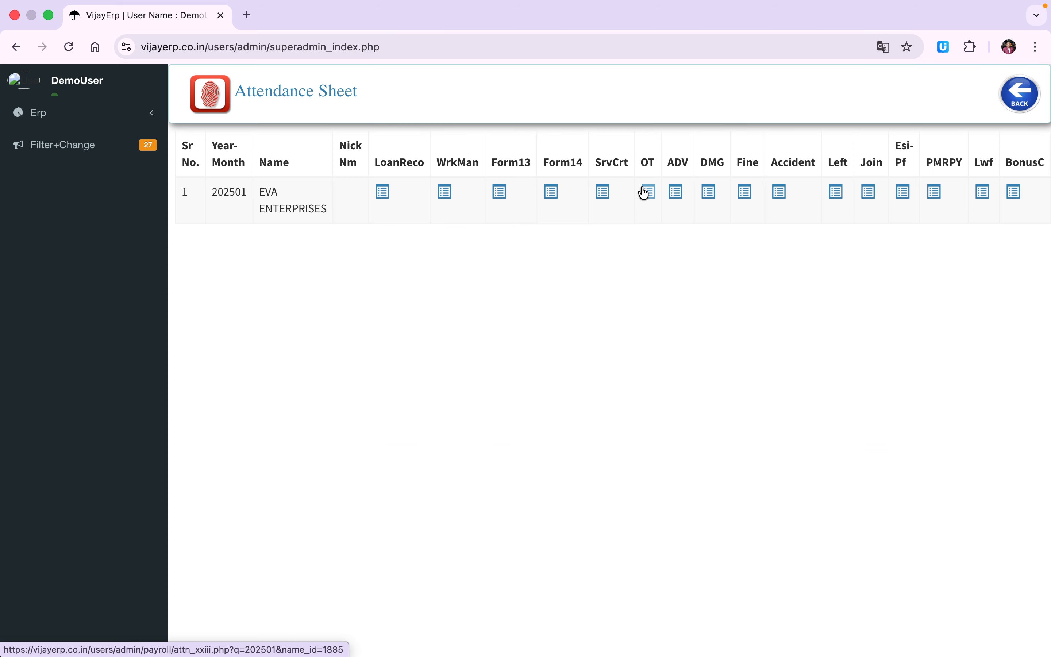
click(500, 194)
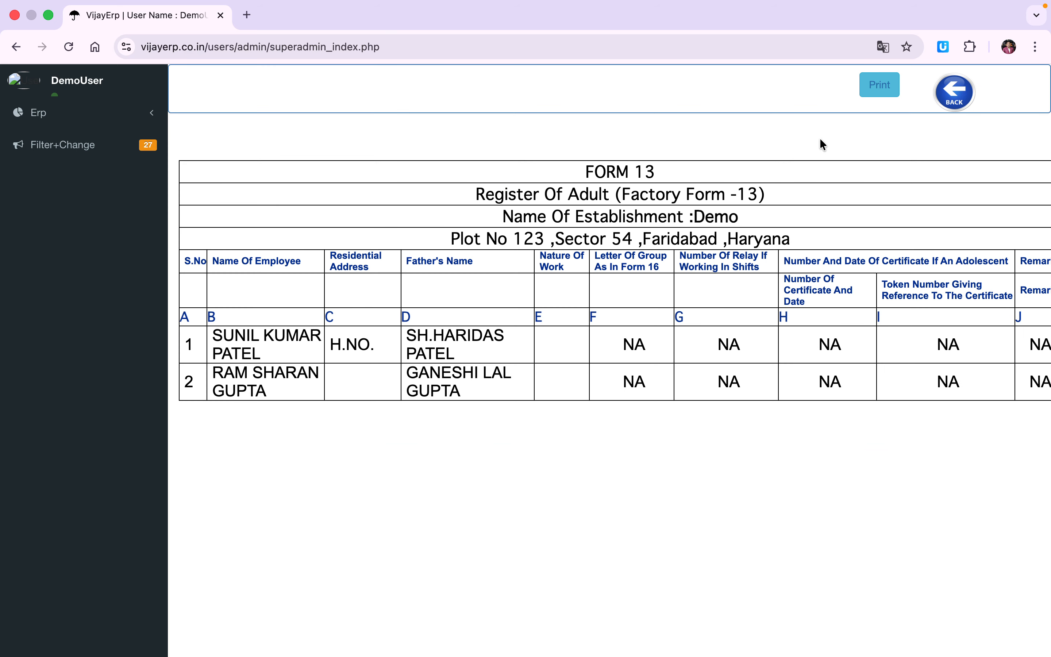
click(960, 94)
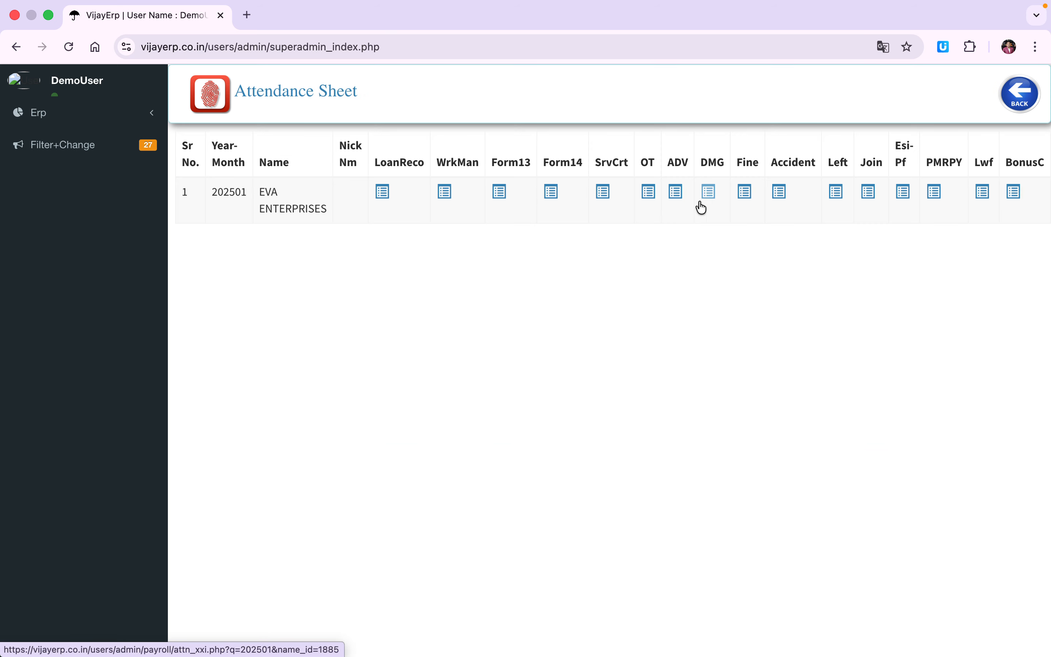
click(552, 195)
click(1023, 107)
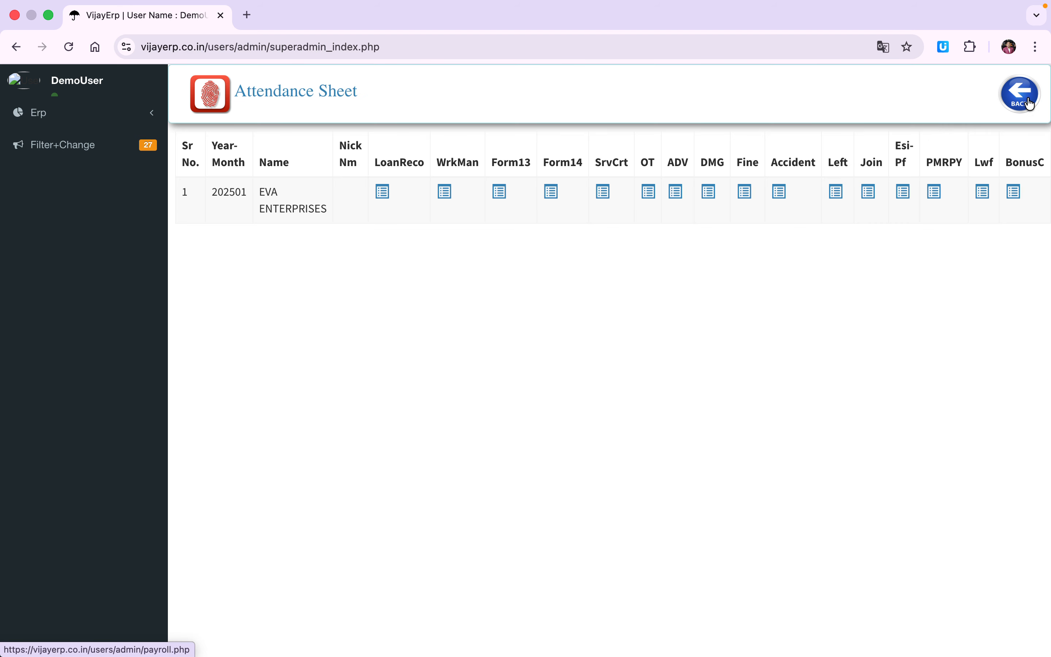
View the SrvCrt report and the OT register of EVA ENTERPRISES, returning to the attendance sheet list after each
click(603, 192)
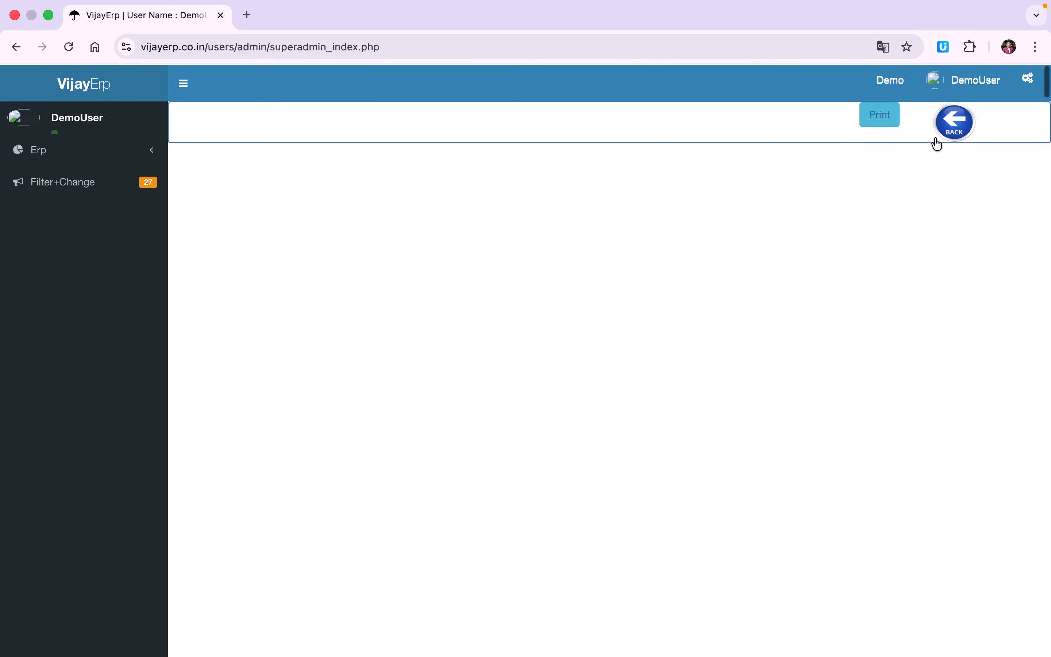
click(953, 124)
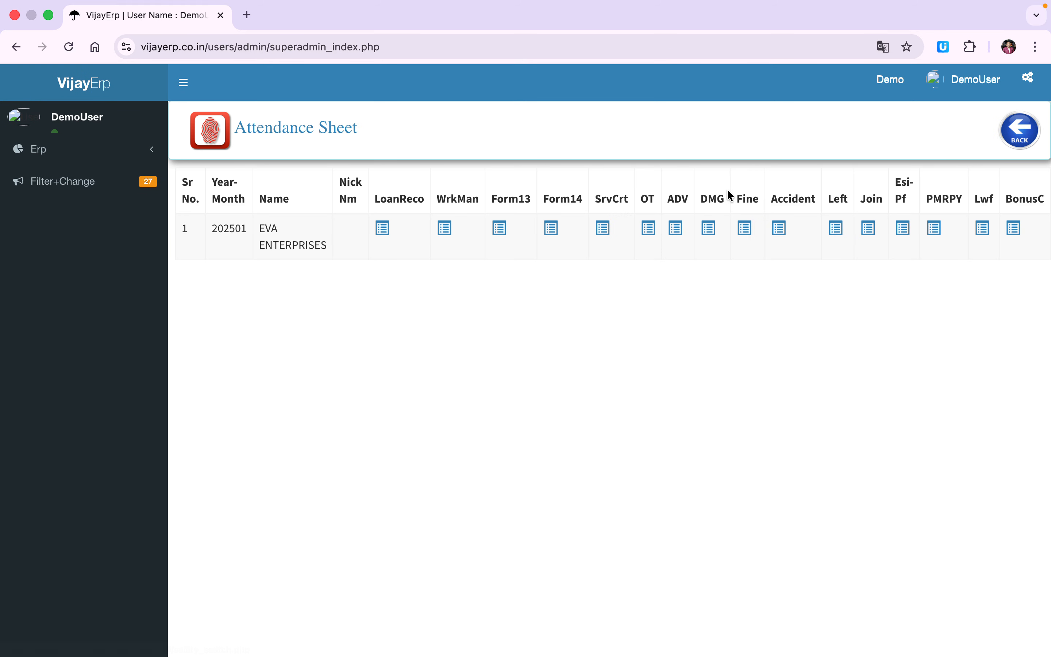
click(648, 235)
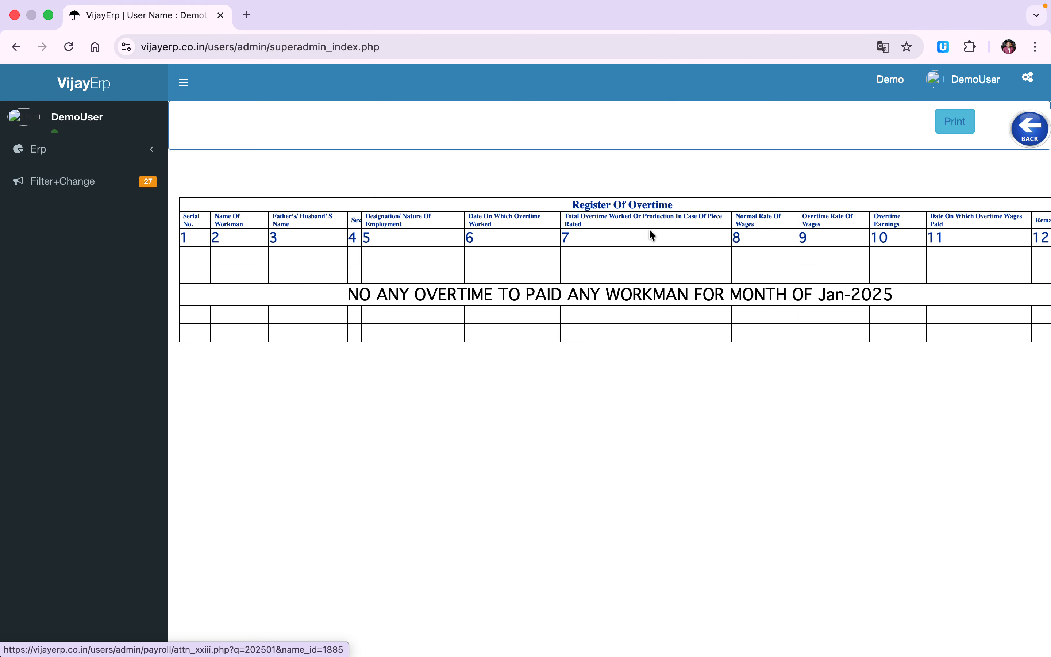
click(1017, 140)
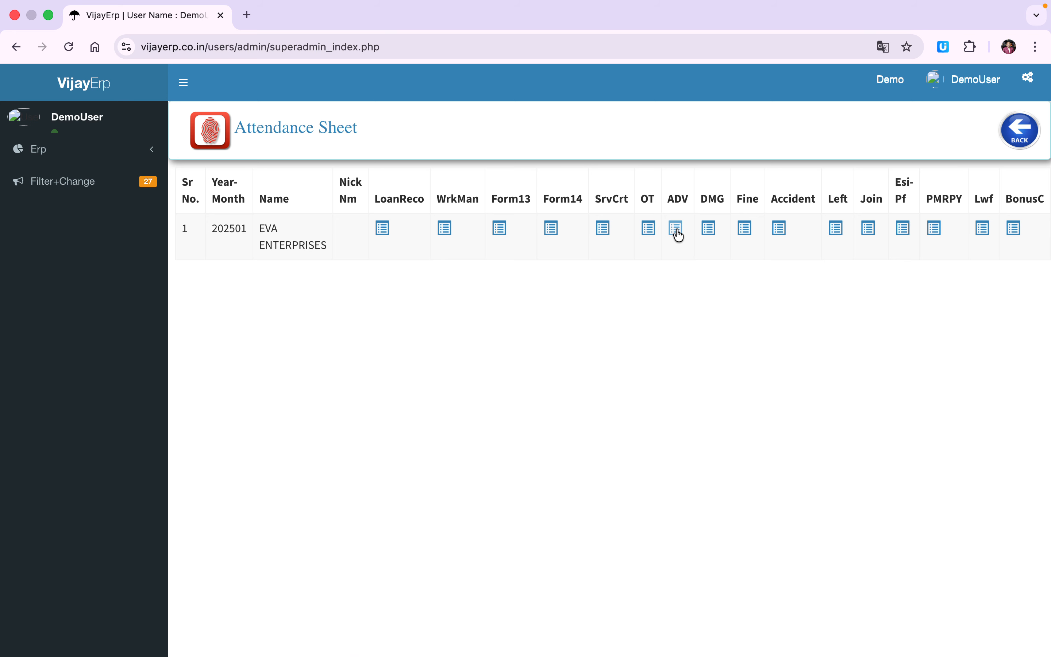
View the ADV and DMG registers of EVA ENTERPRISES, returning to the attendance sheet list after each
click(675, 230)
click(1035, 144)
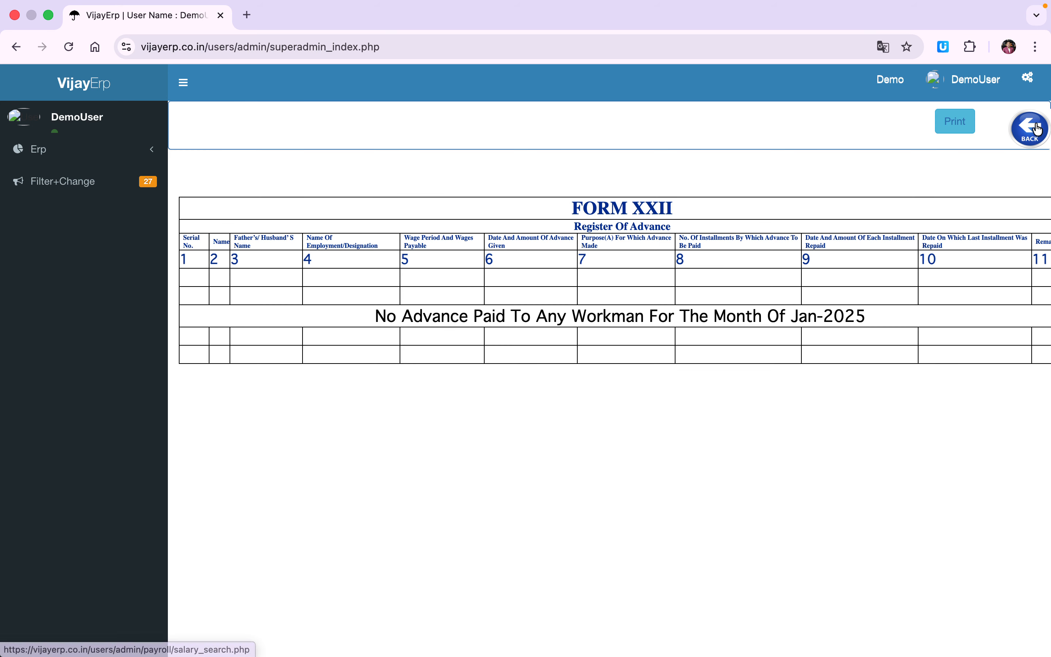
click(706, 238)
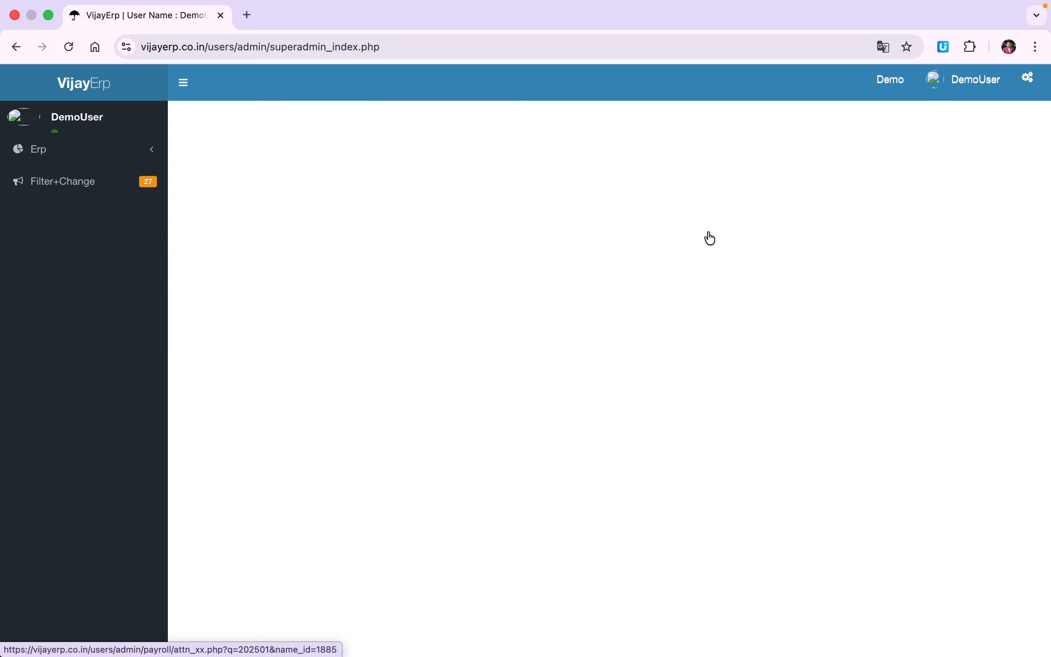
click(1039, 134)
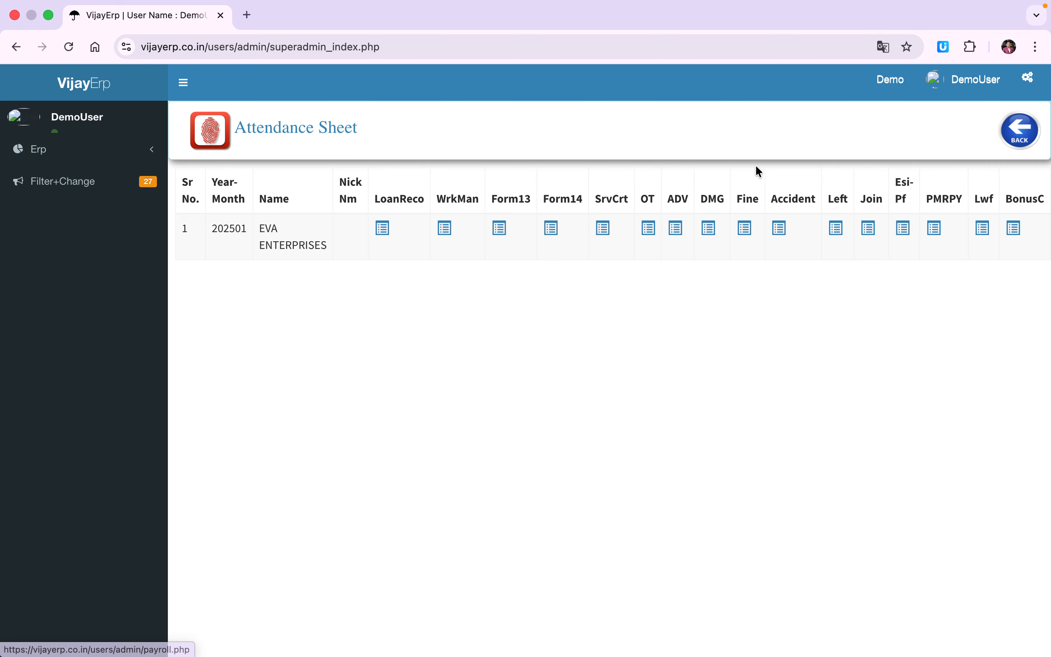
View the Fine and Accident registers of EVA ENTERPRISES, returning to the attendance sheet list after each
click(742, 228)
click(1036, 129)
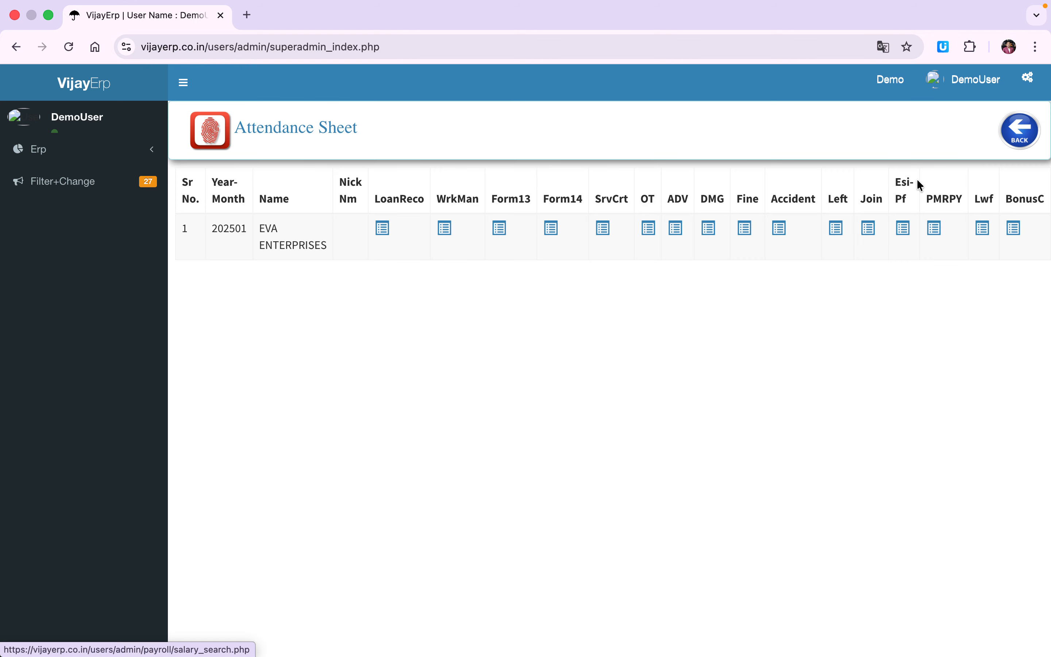
click(780, 228)
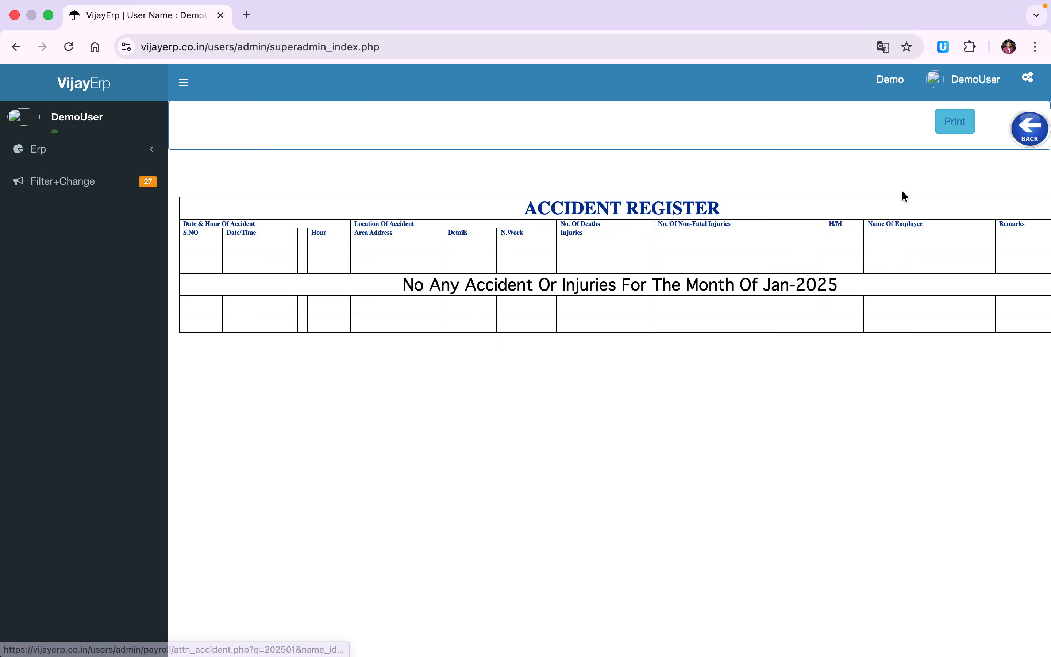
click(1022, 137)
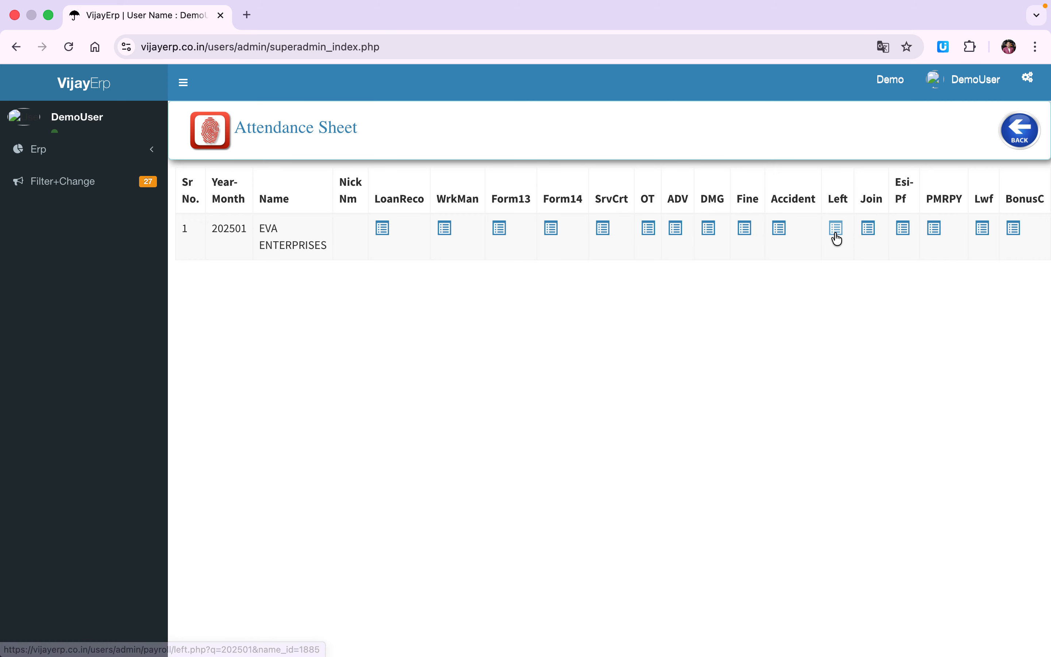
Read through the Left declaration letter of EVA ENTERPRISES for January 2025 and return to the attendance sheet list
click(836, 230)
scroll(732, 335, down, 8)
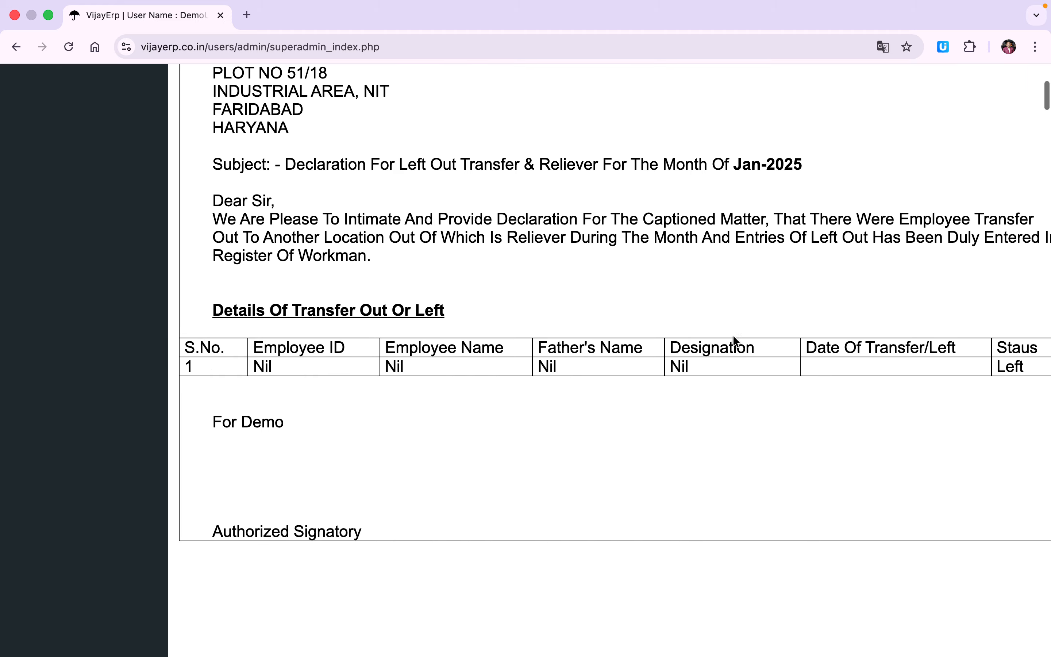
scroll(782, 283, up, 8)
click(965, 113)
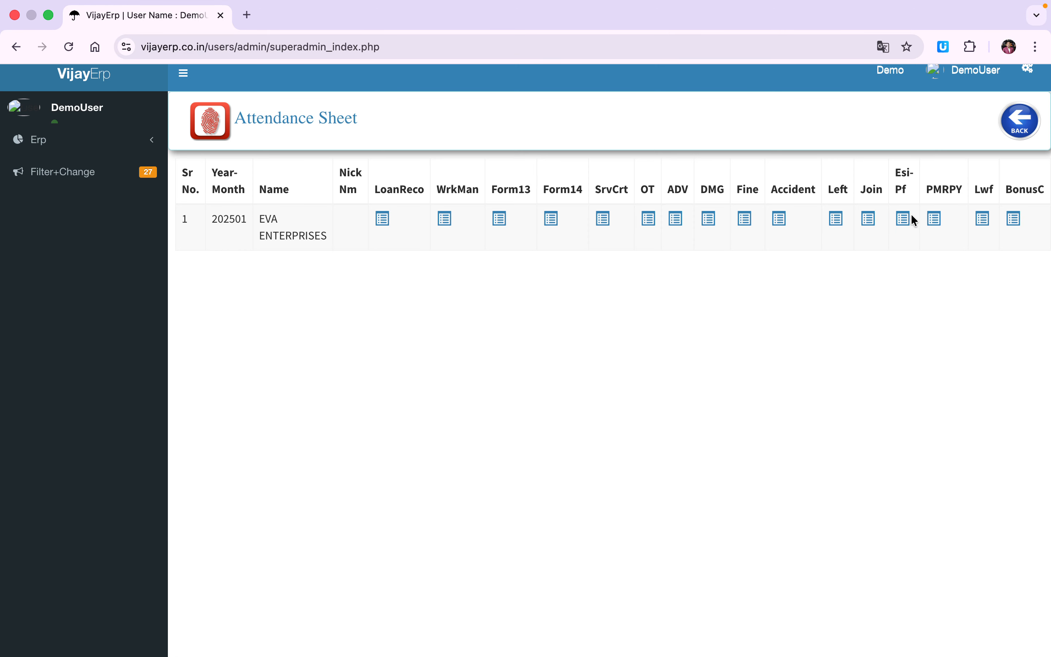
View the Lwf report of EVA ENTERPRISES, return to the list and reopen the Left declaration
click(980, 221)
click(956, 127)
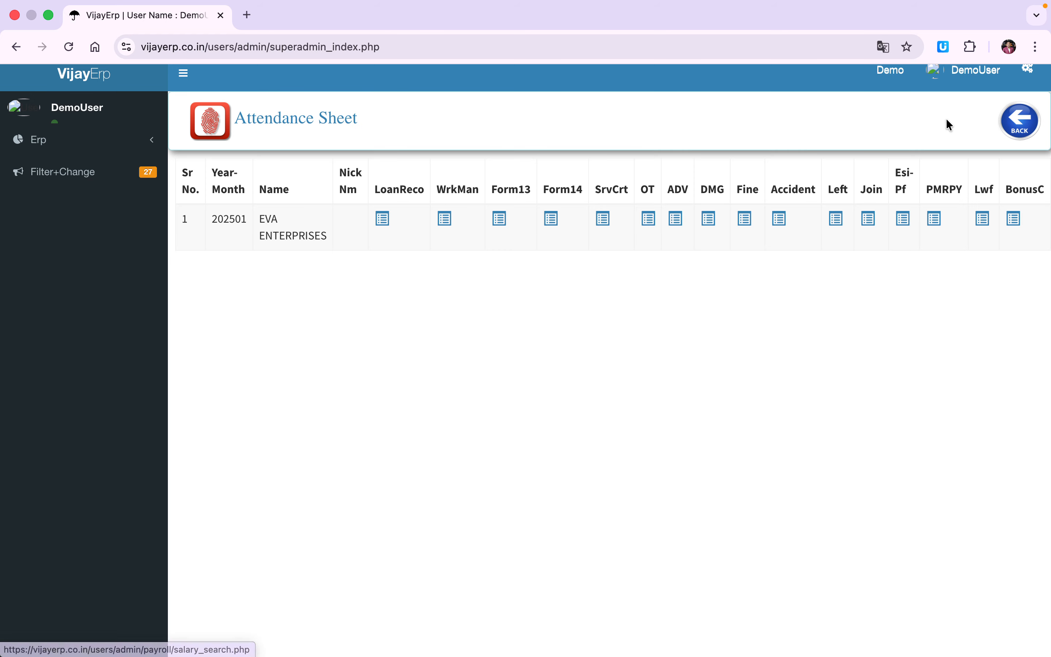
click(837, 220)
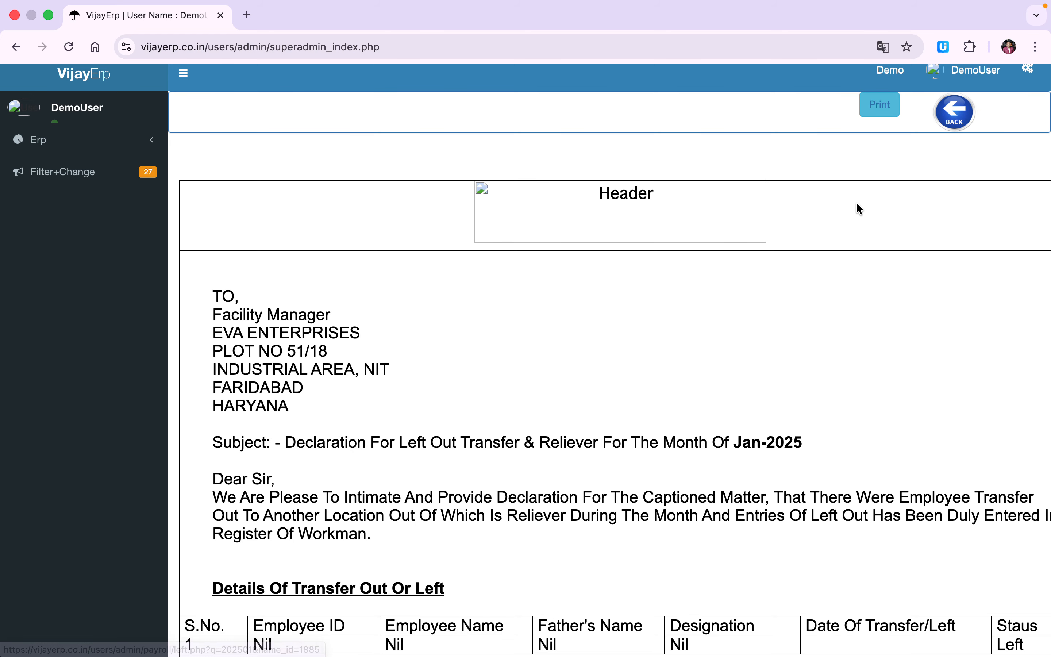
Read the Left and Join declaration letters of EVA ENTERPRISES for January 2025, returning to the attendance sheet list after each
scroll(810, 359, down, 3)
scroll(810, 358, up, 3)
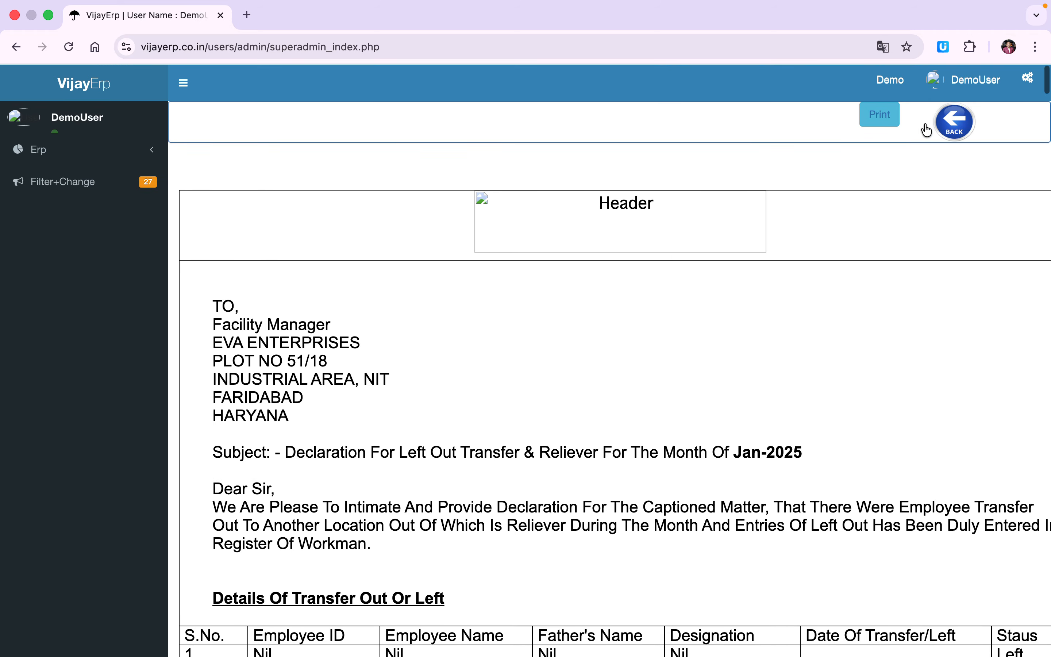
click(945, 124)
click(868, 227)
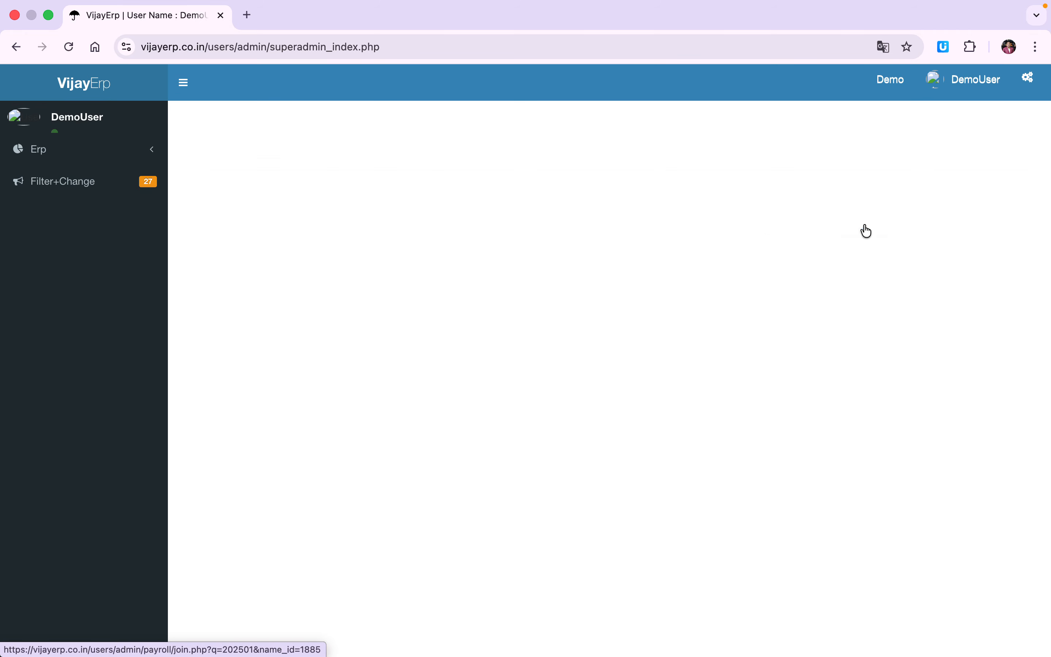
scroll(743, 496, down, 2)
scroll(740, 491, up, 3)
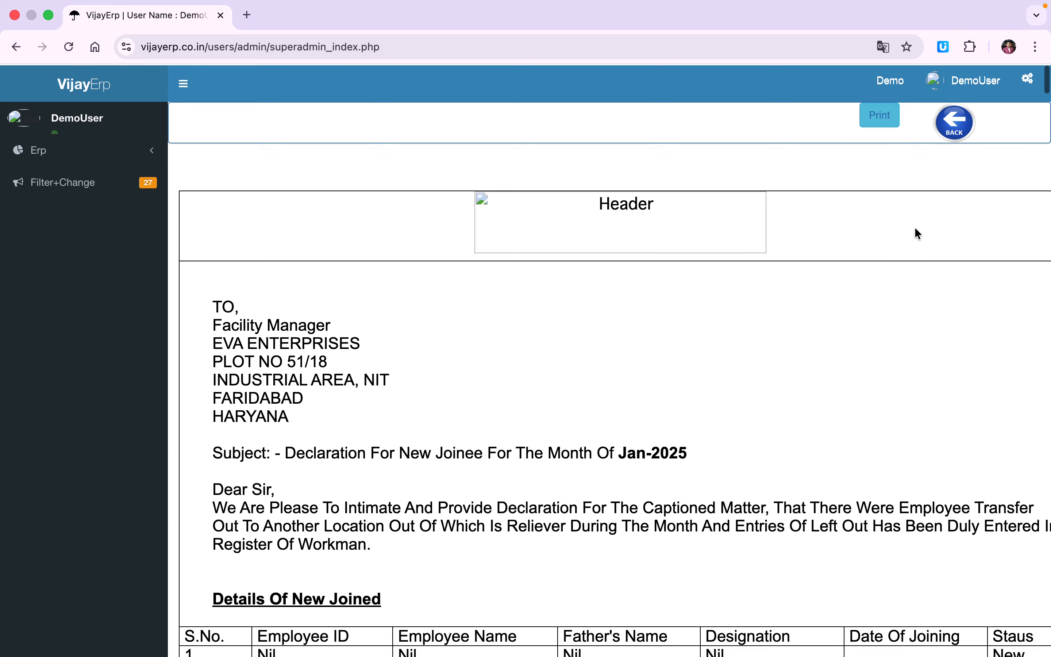
click(951, 119)
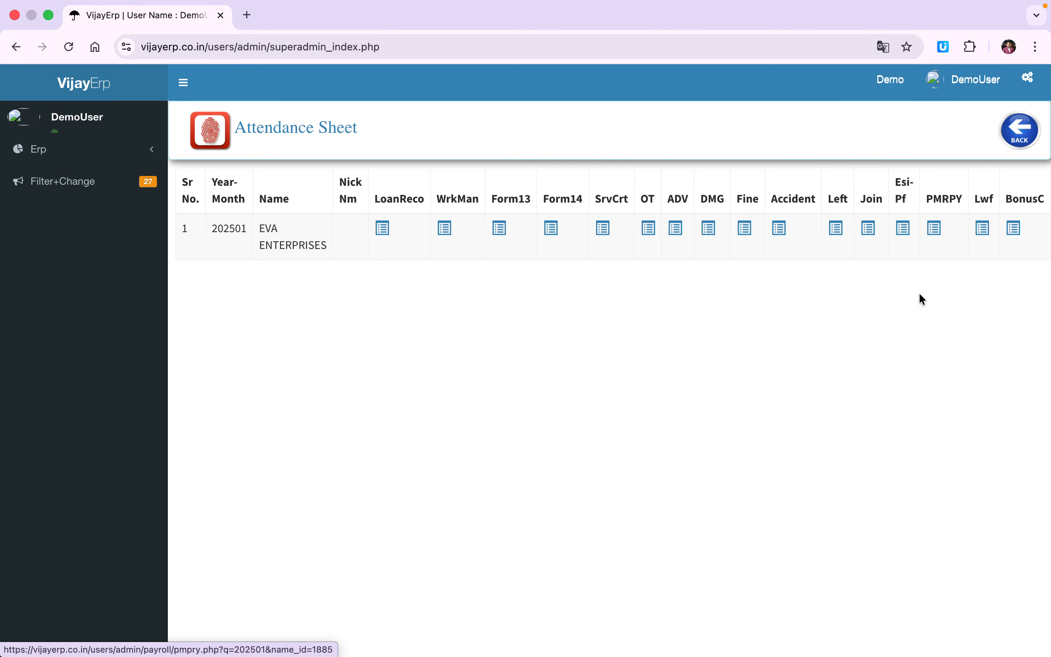
View the BonusC register of EVA ENTERPRISES and go back to the Payroll module overview
click(1012, 228)
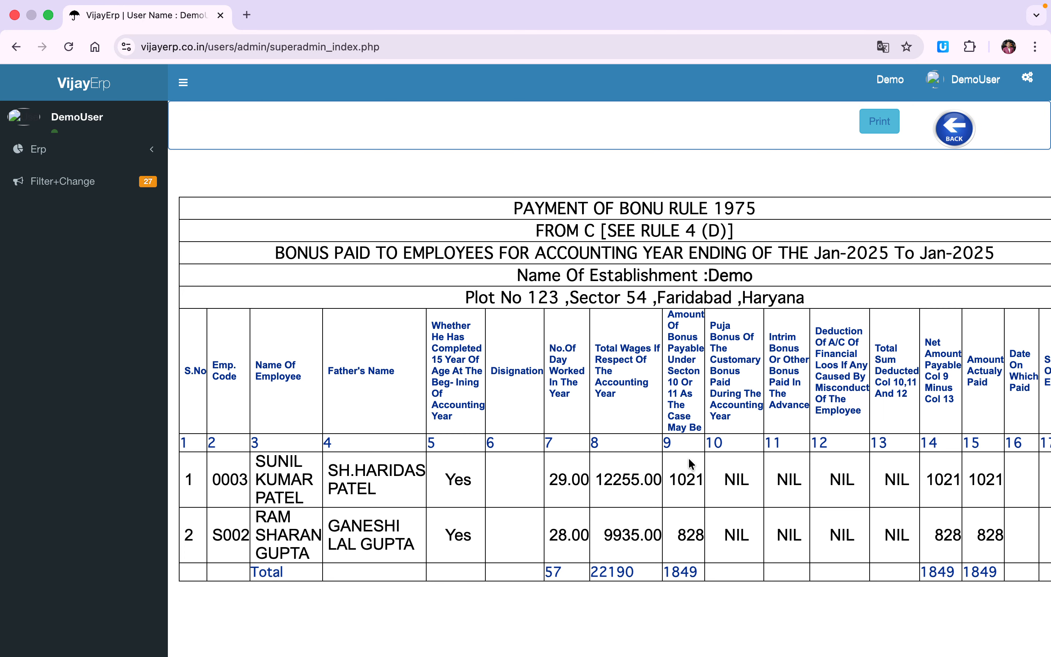
click(955, 127)
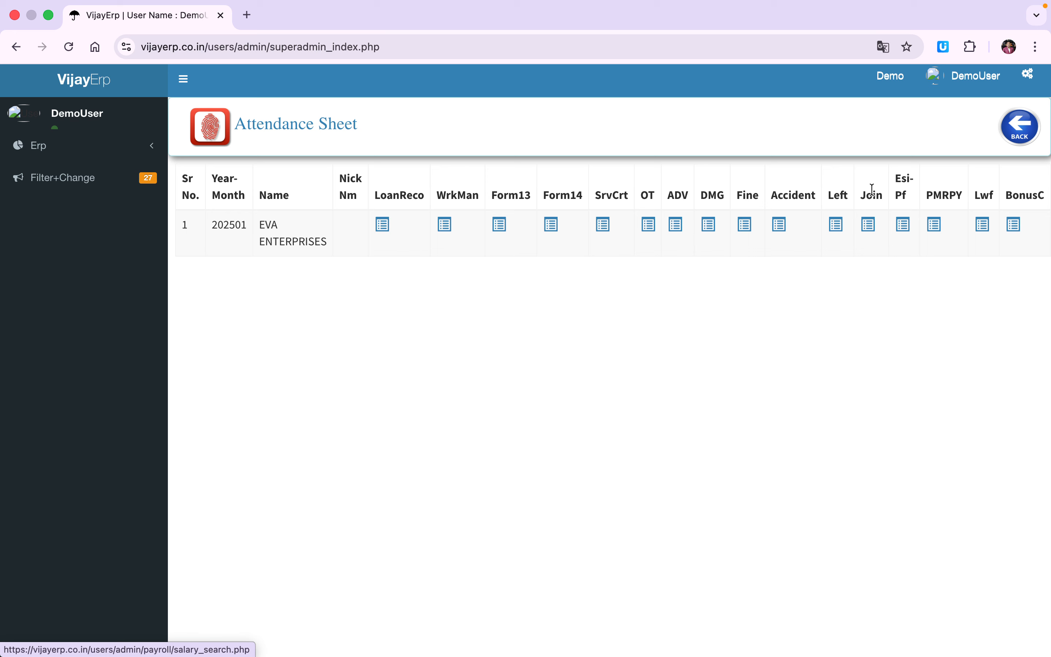
click(1019, 127)
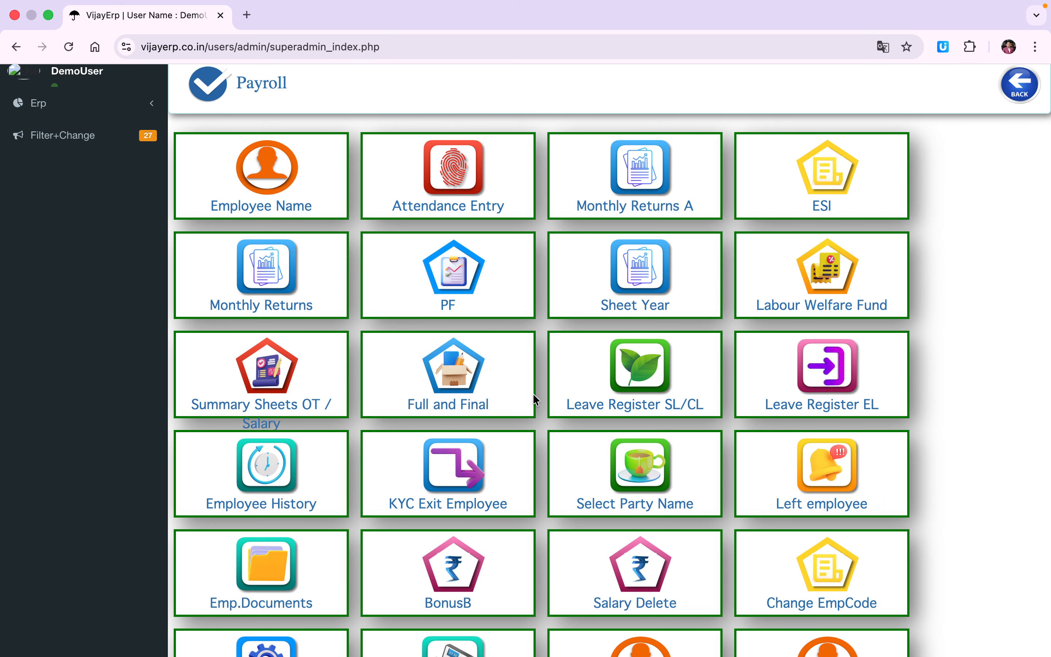
Open the ESI Monthly Deduction Sheet and view the Sheet and Summary reports of EVA ENTERPRISES, returning to the list after each
scroll(532, 394, down, 2)
scroll(533, 394, up, 1)
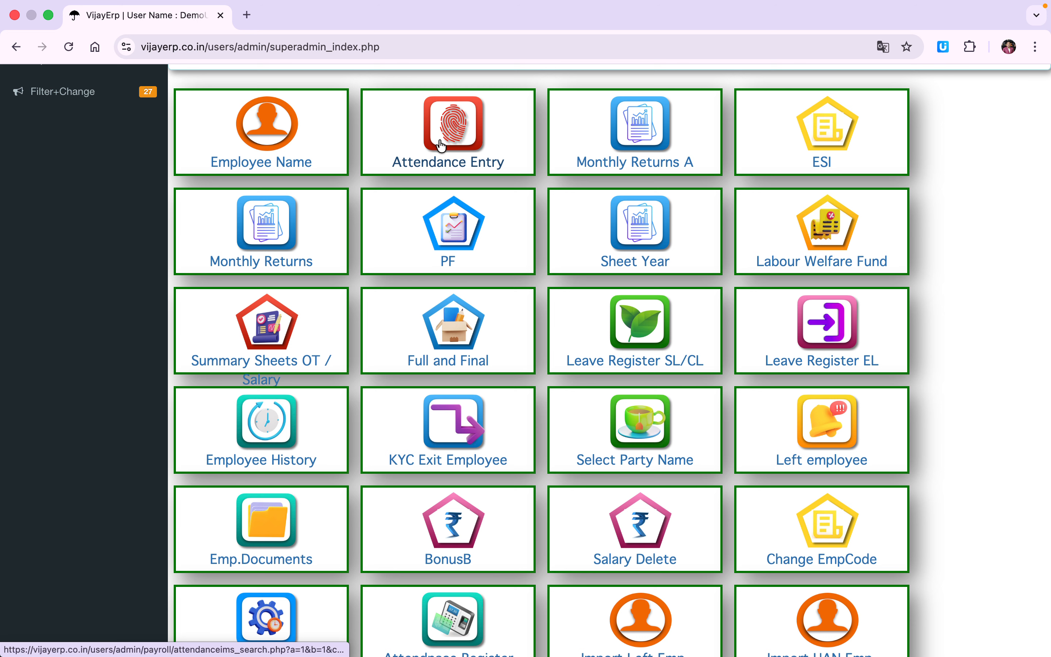
click(833, 134)
scroll(601, 466, up, 2)
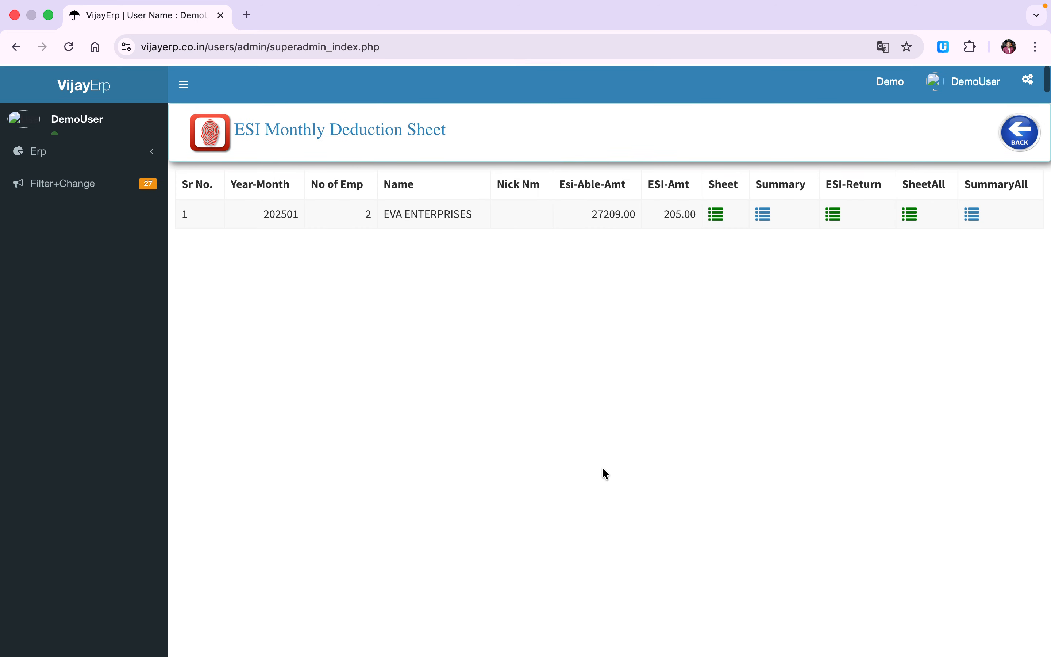
click(716, 212)
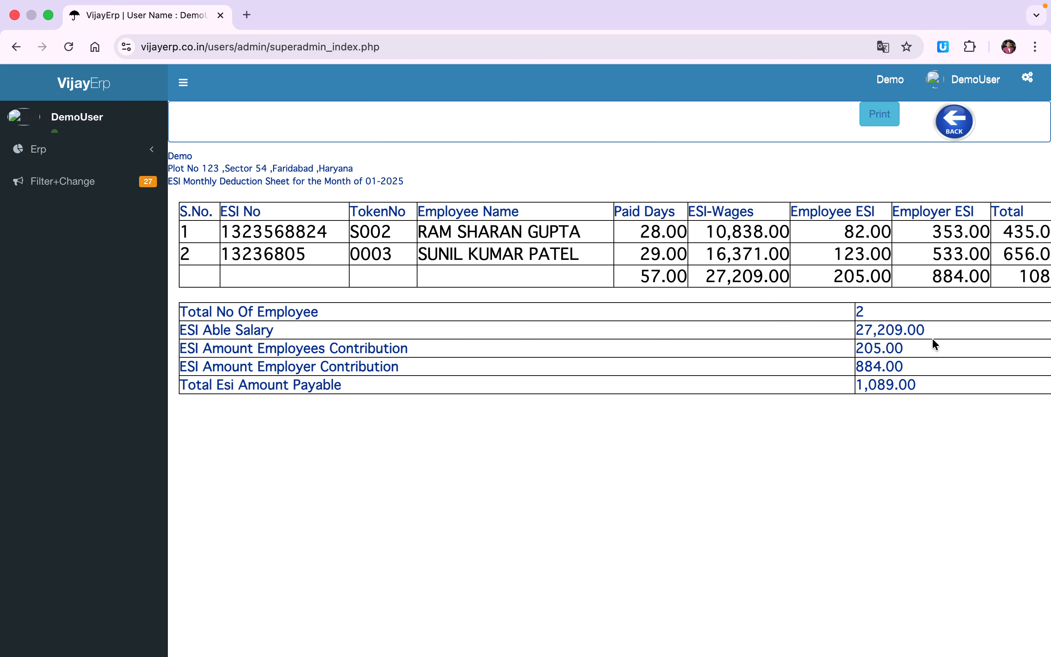
click(949, 126)
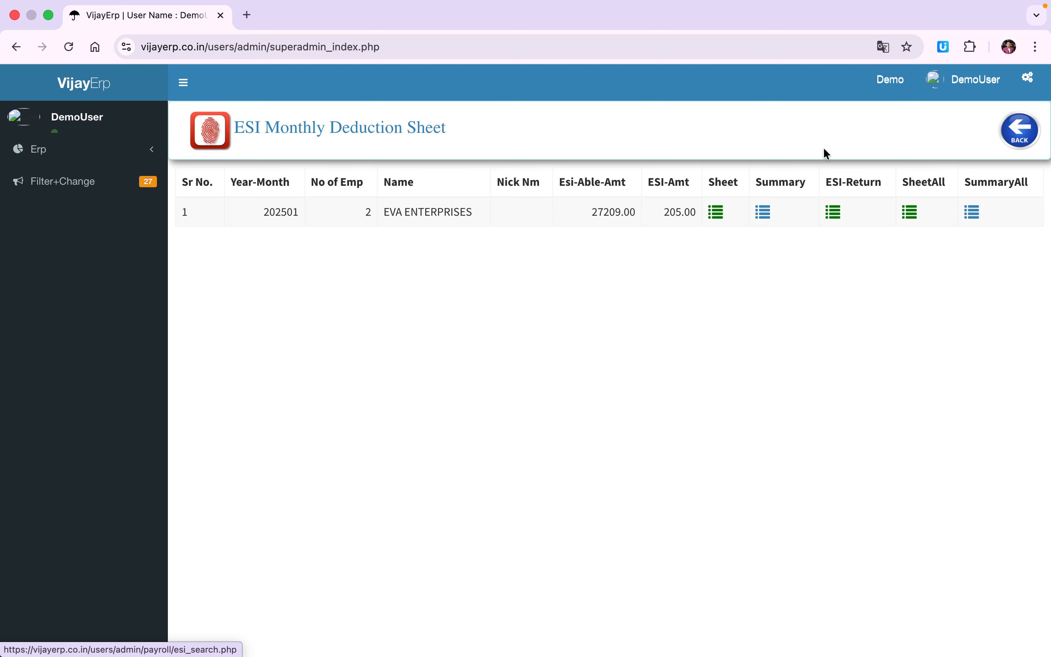
click(771, 215)
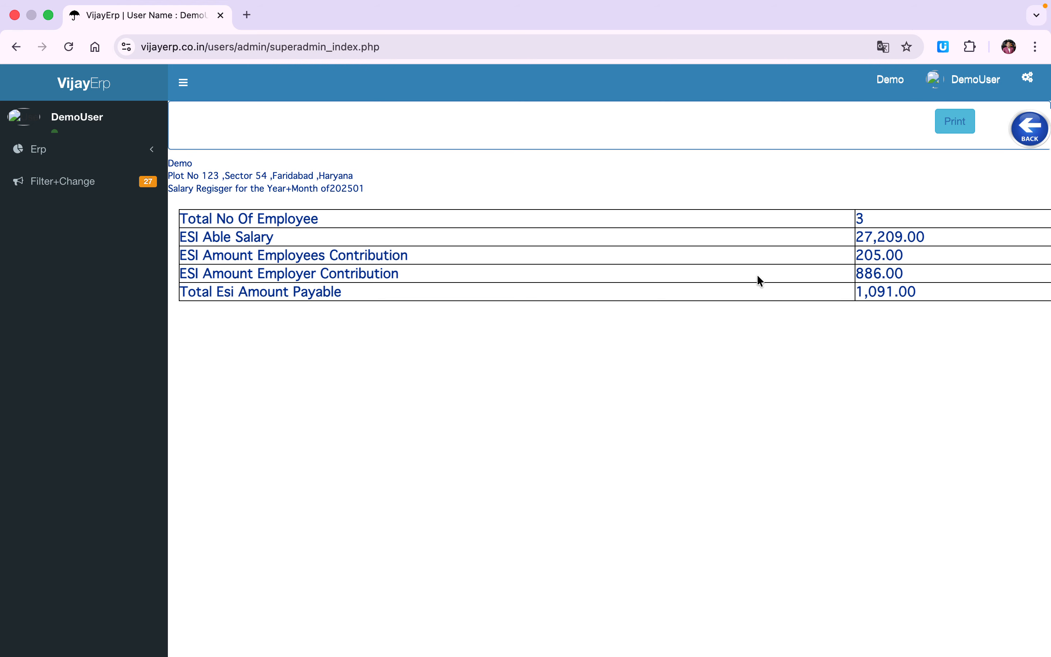
click(1029, 129)
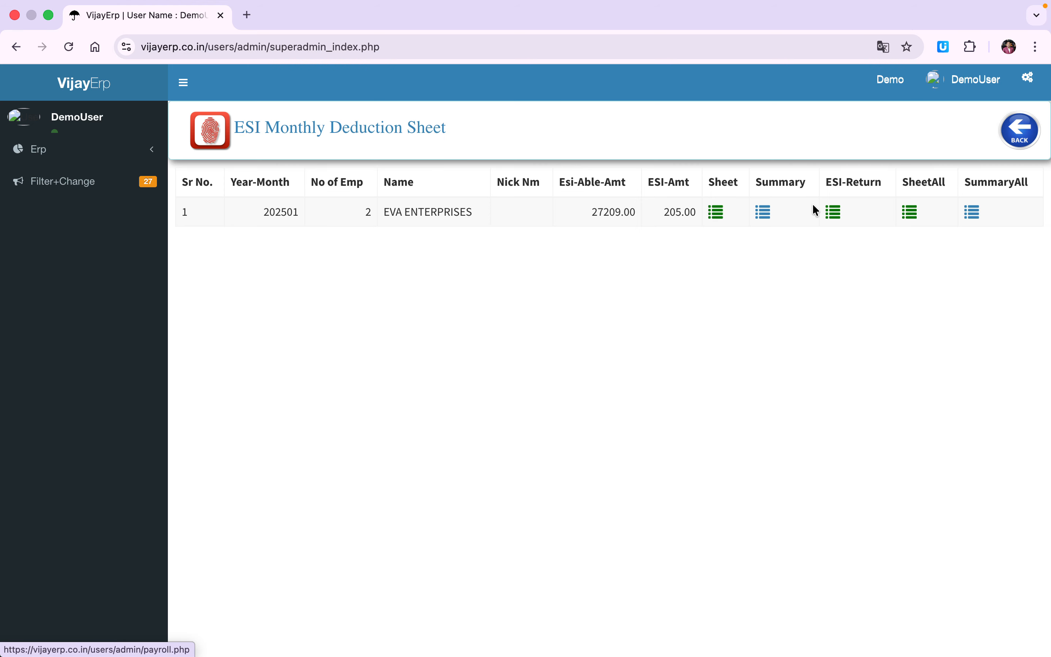
View the ESI-Return and SheetAll reports of EVA ENTERPRISES and go back to the Payroll module overview
click(838, 216)
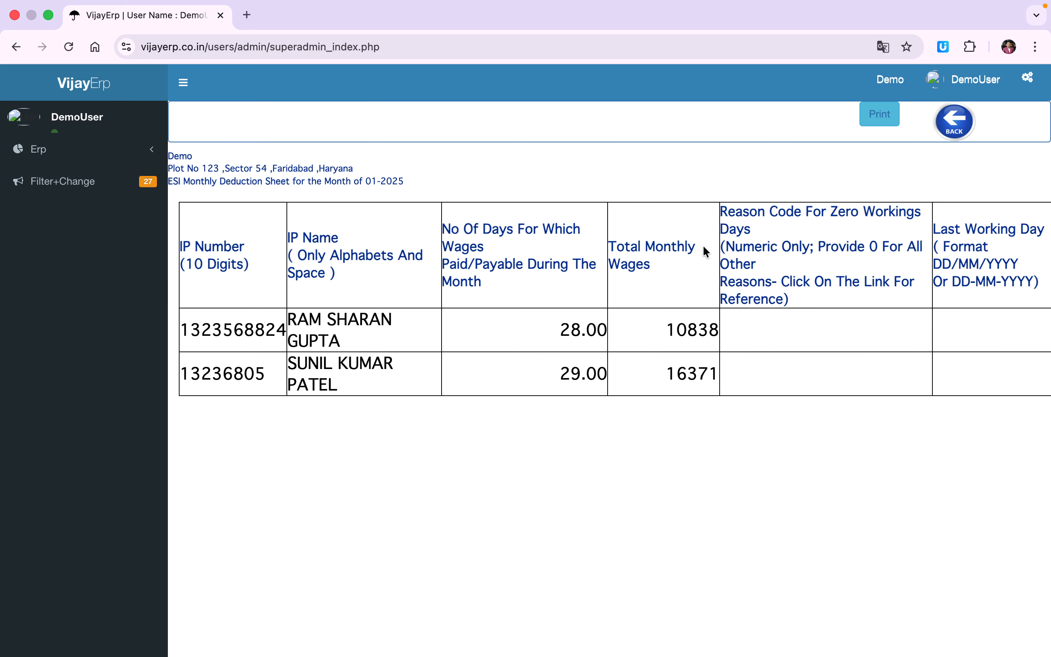
scroll(581, 294, right, 1)
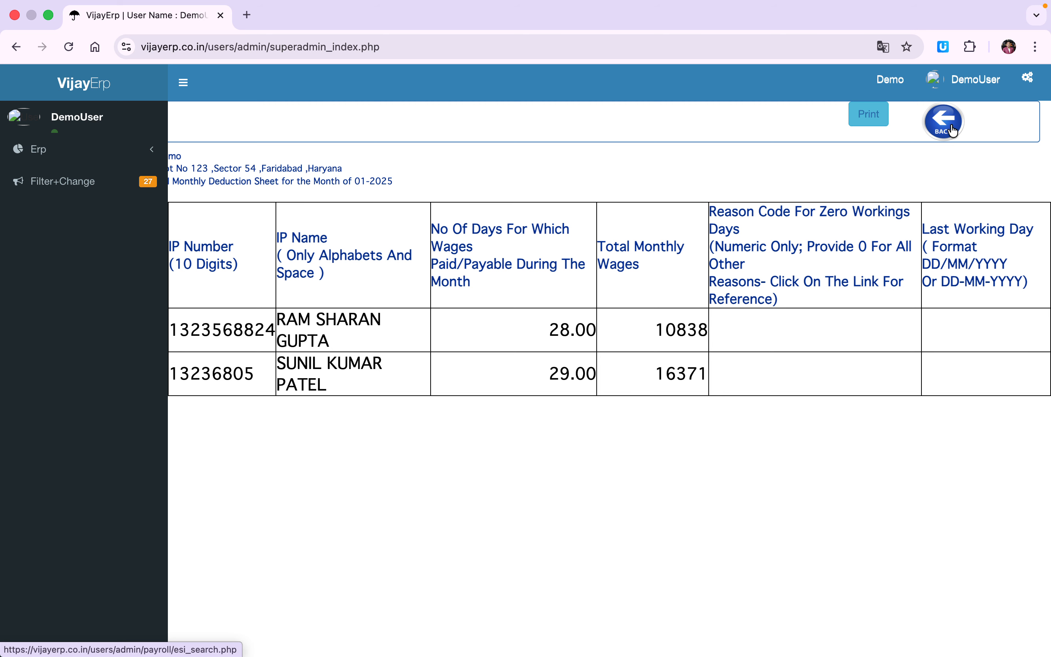
click(943, 138)
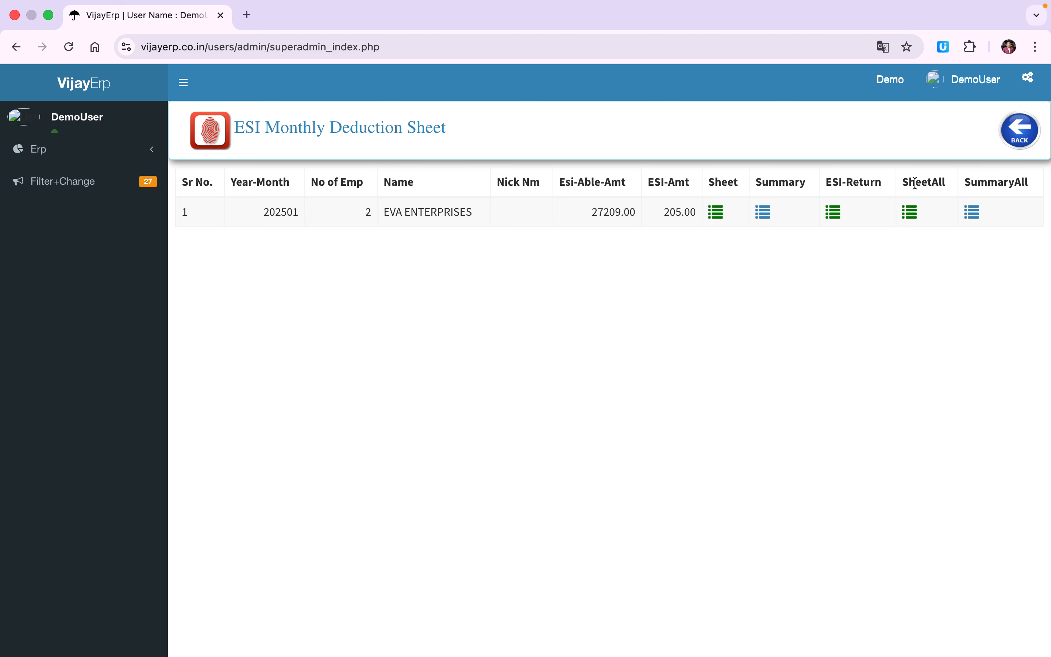
drag(914, 182, 957, 185)
click(911, 213)
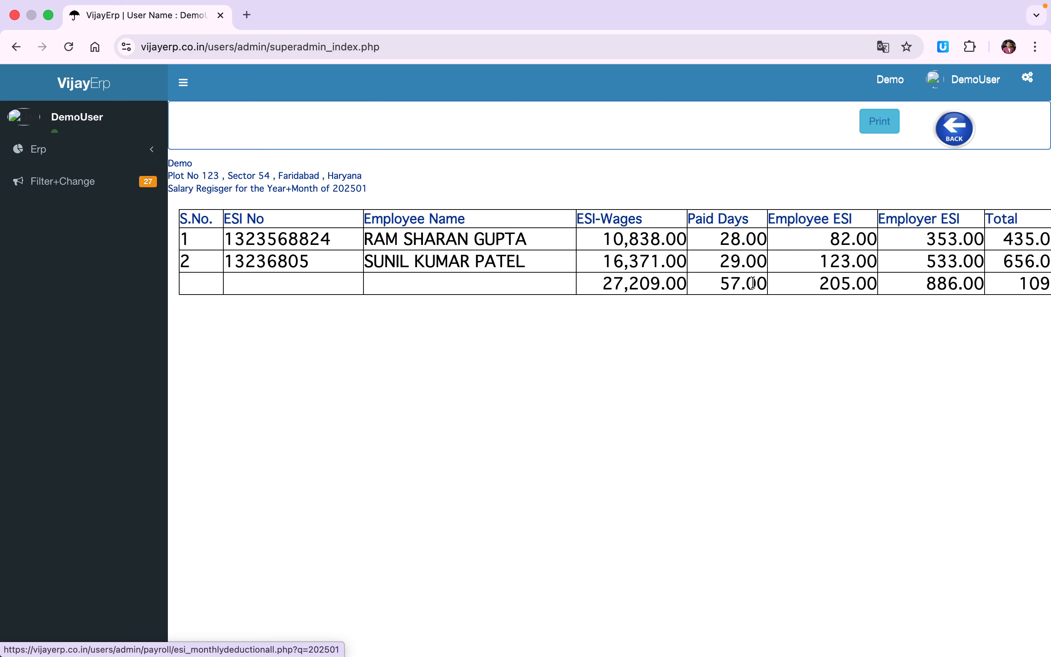
click(956, 130)
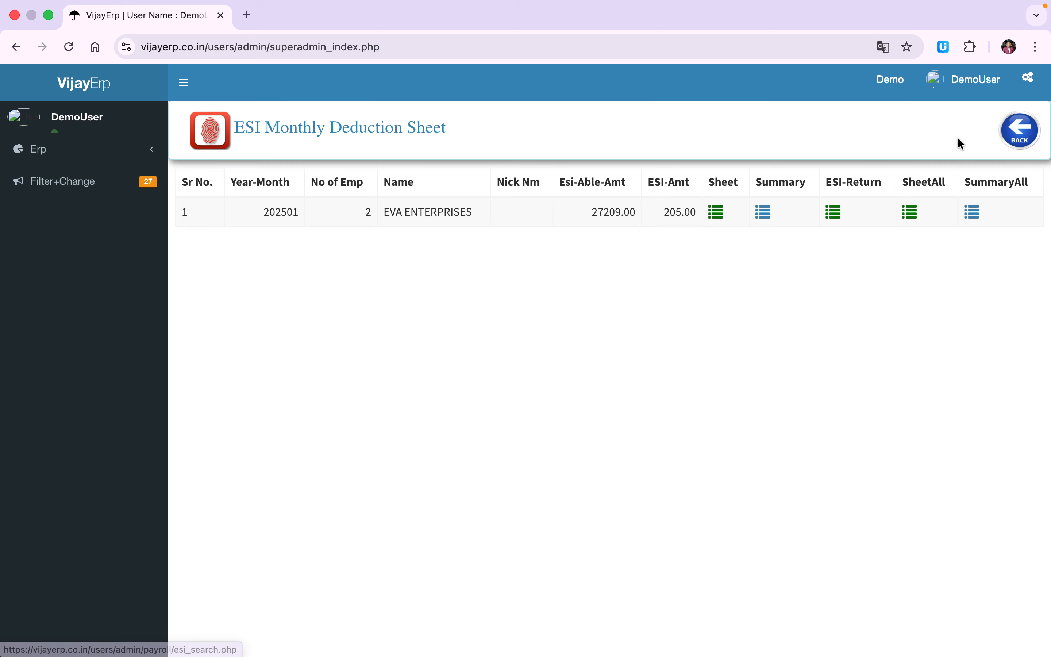
click(1018, 129)
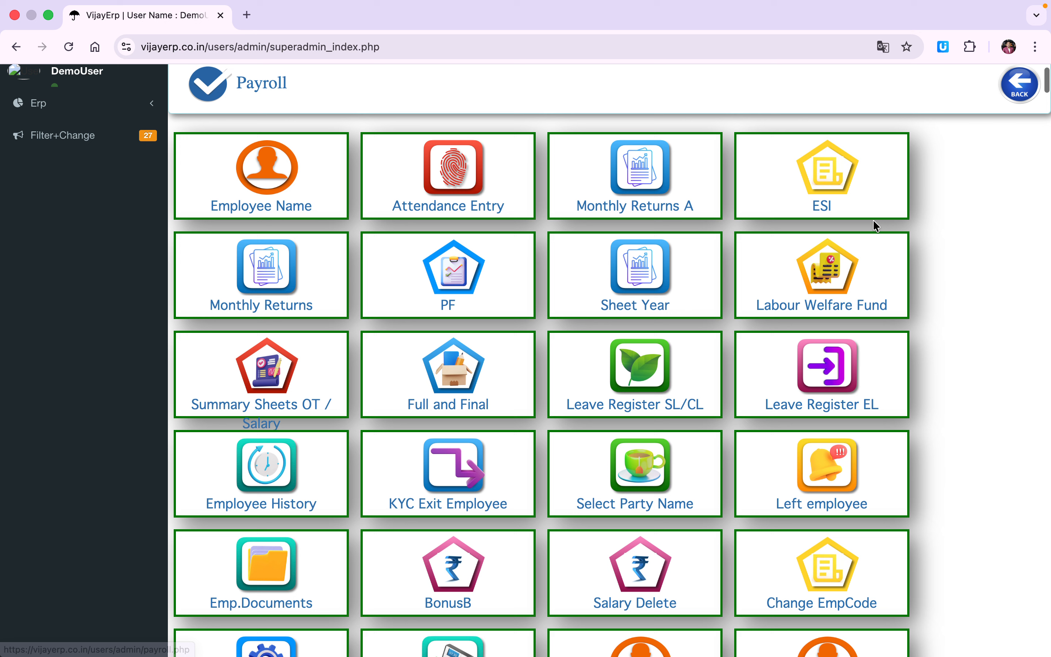
Open Monthly Returns, view the Gratuity.P report of EVA ENTERPRISES across to its gratuity amounts, and return to the list
click(280, 268)
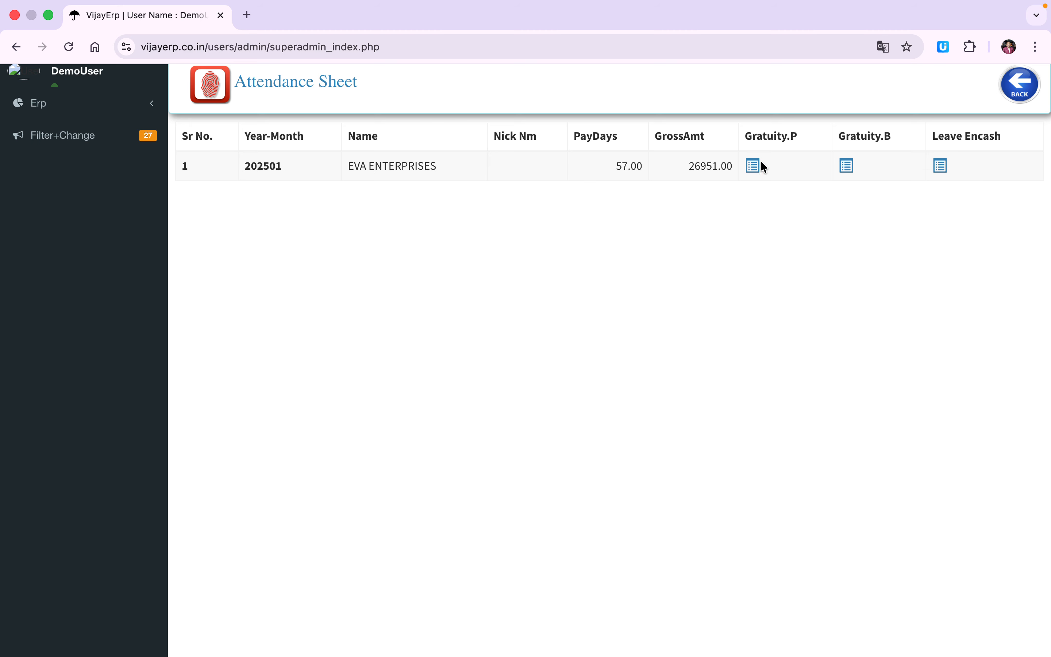
click(751, 166)
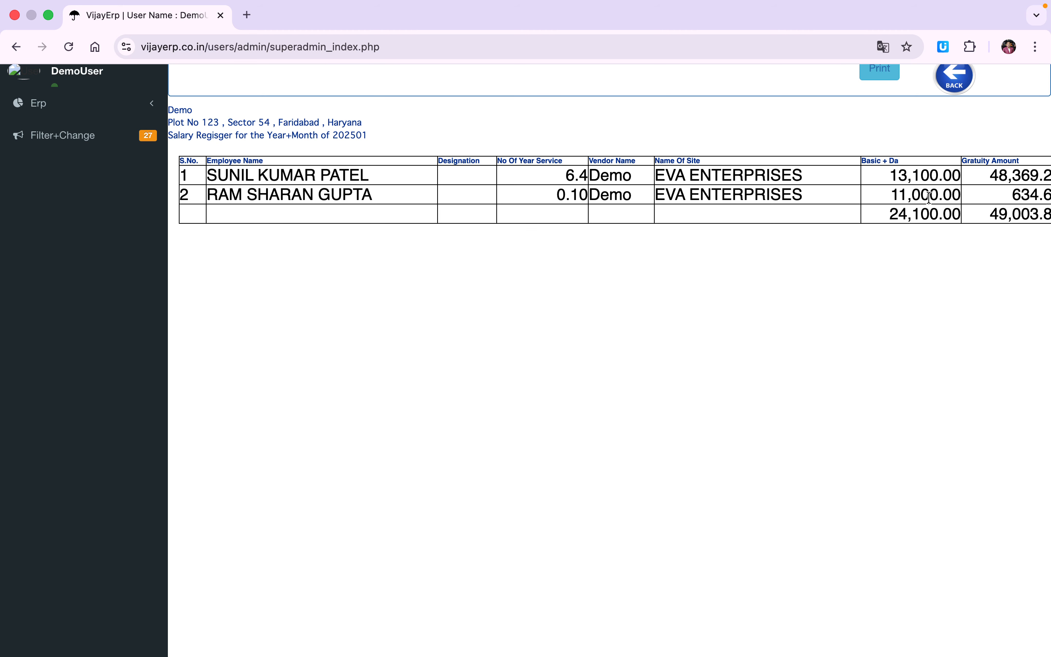
scroll(928, 197, right, 2)
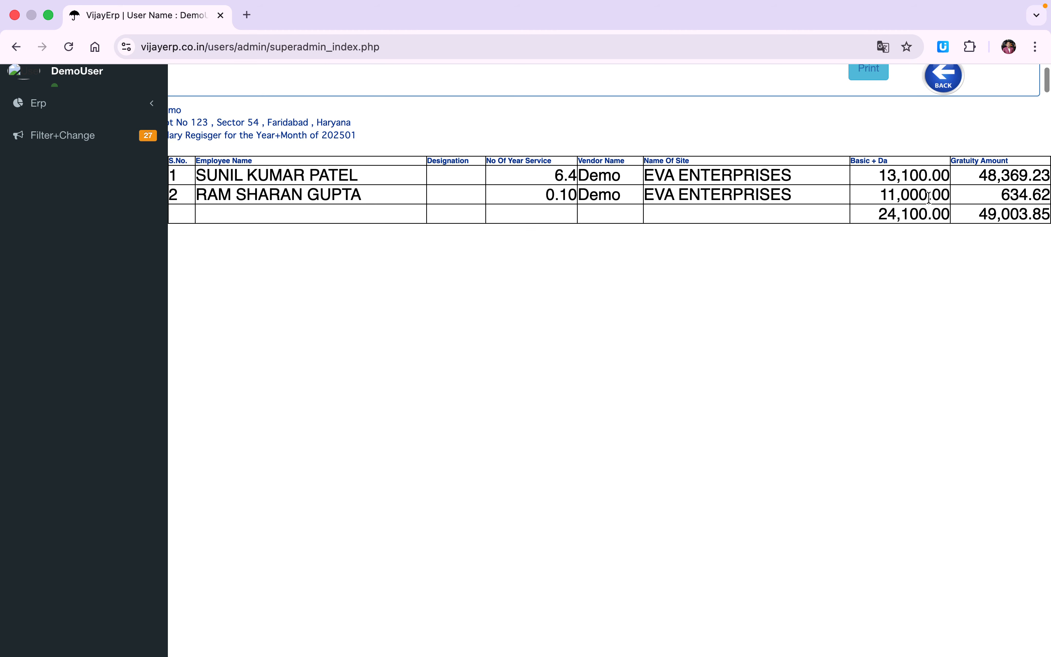
click(951, 89)
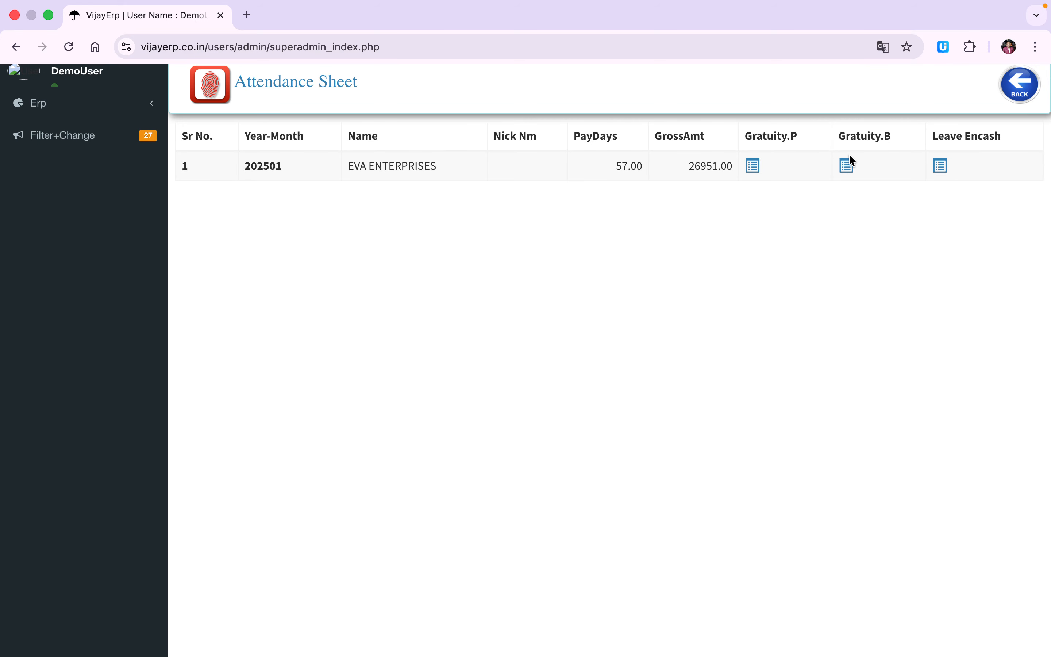
View the Gratuity.B and Leave Encash reports of EVA ENTERPRISES and go back to the Payroll module overview
click(848, 164)
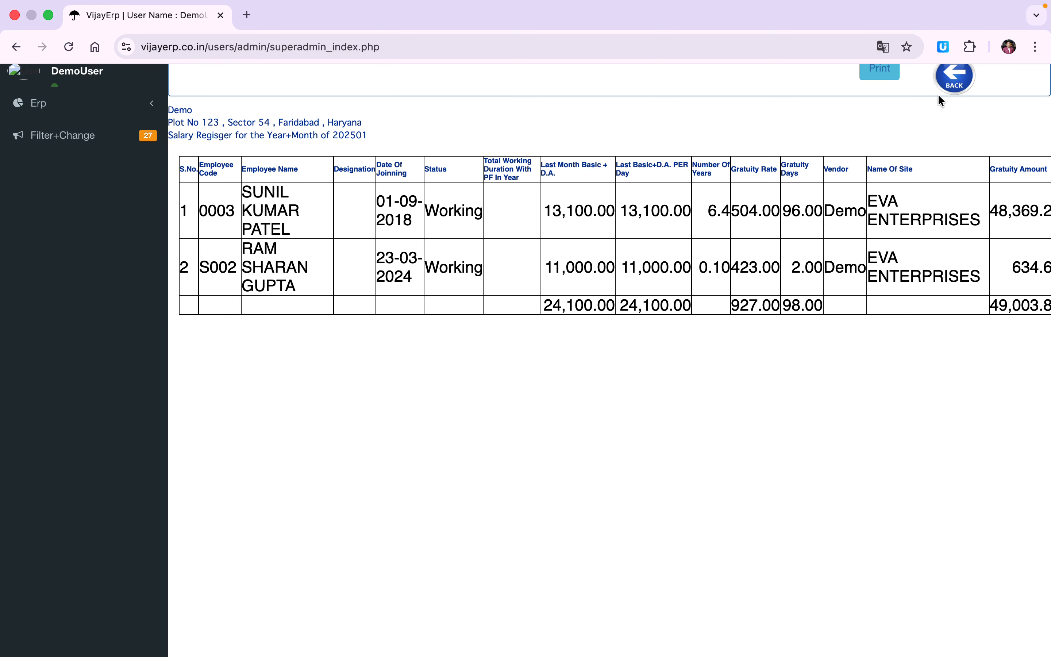
click(947, 86)
click(939, 165)
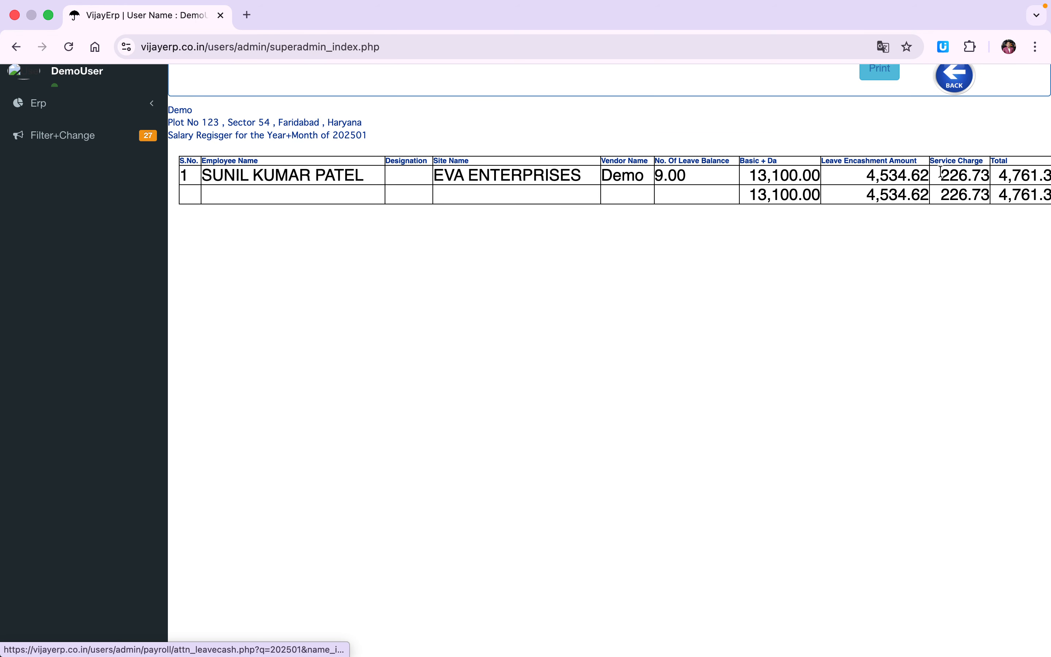
click(946, 96)
click(1023, 89)
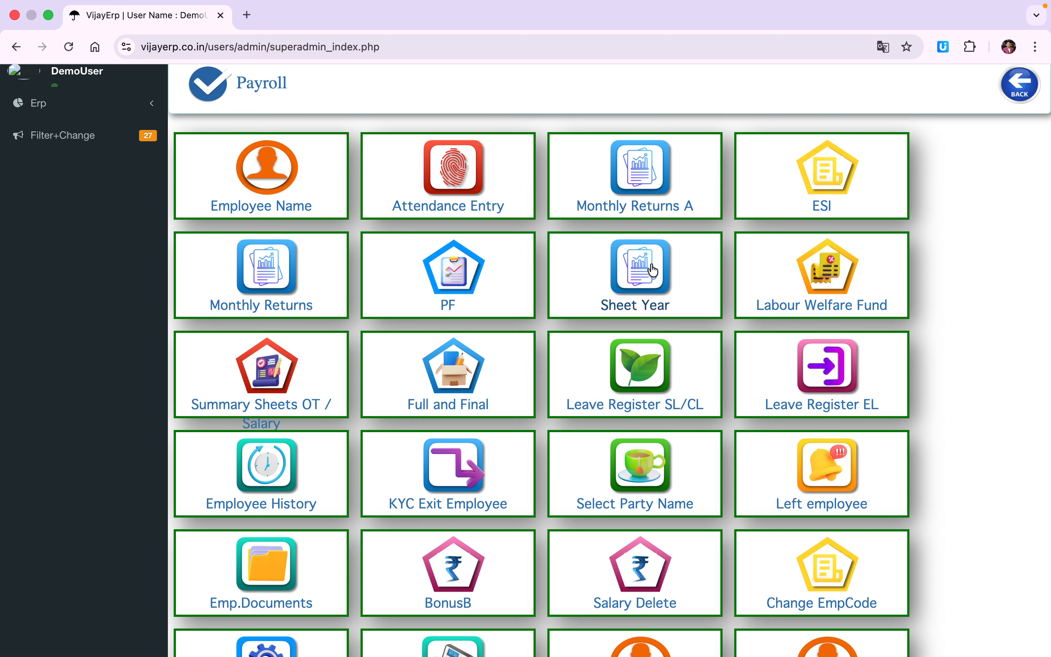
View the PF Monthly Deduction Sheet and go back to the Payroll module overview
scroll(563, 274, down, 1)
click(472, 253)
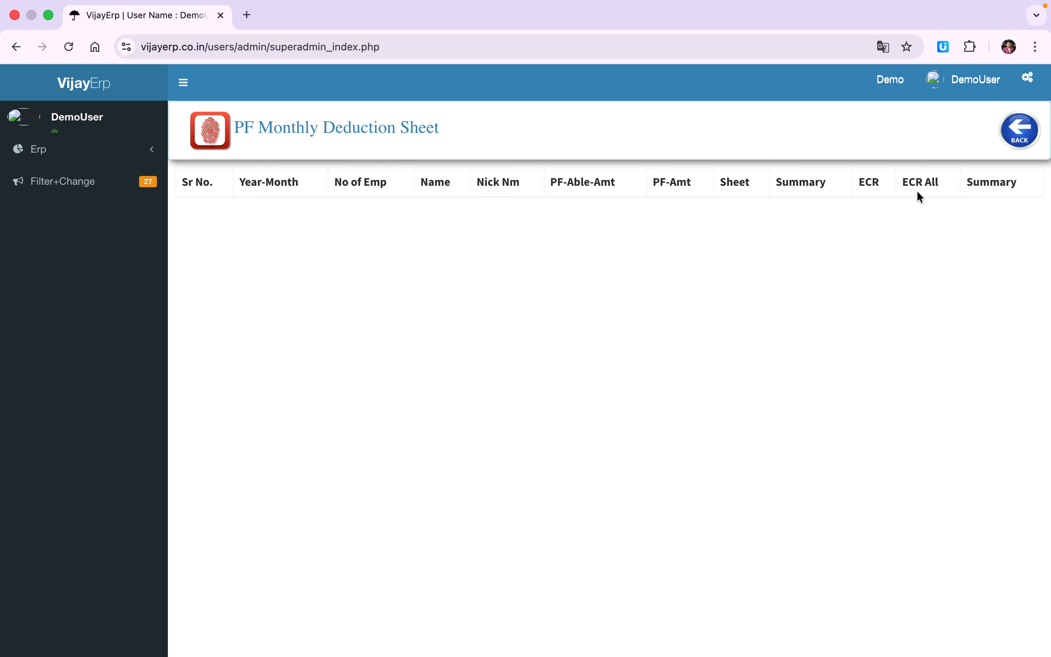
click(1021, 133)
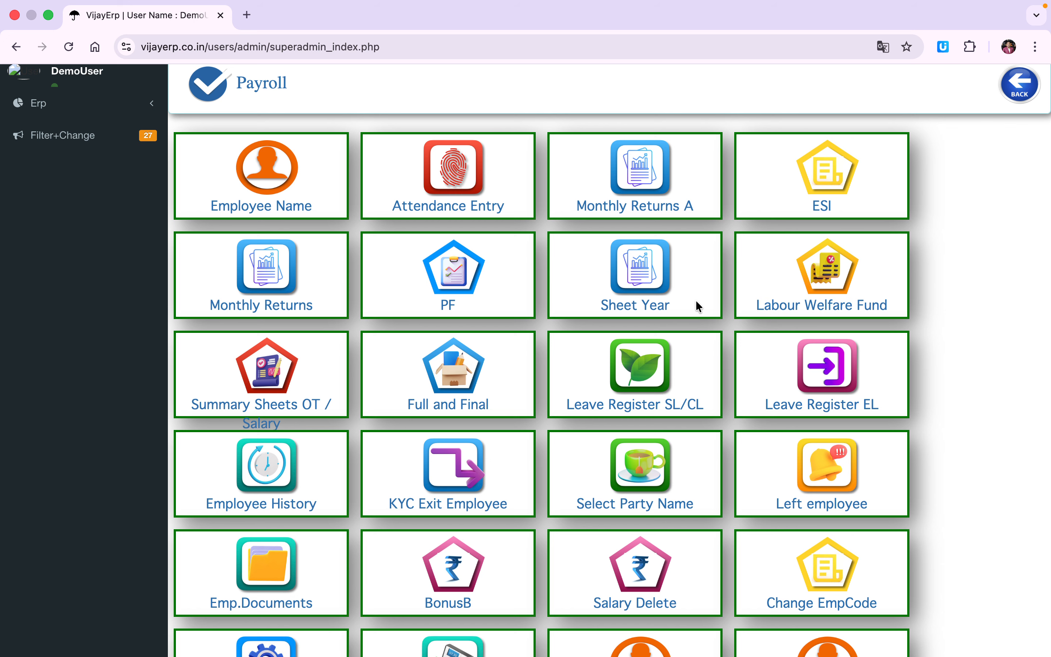
Open Sheet Year and set the report period from 28/01/2025 to 31/12/2025 for EVA ENTERPRISES
scroll(695, 300, down, 2)
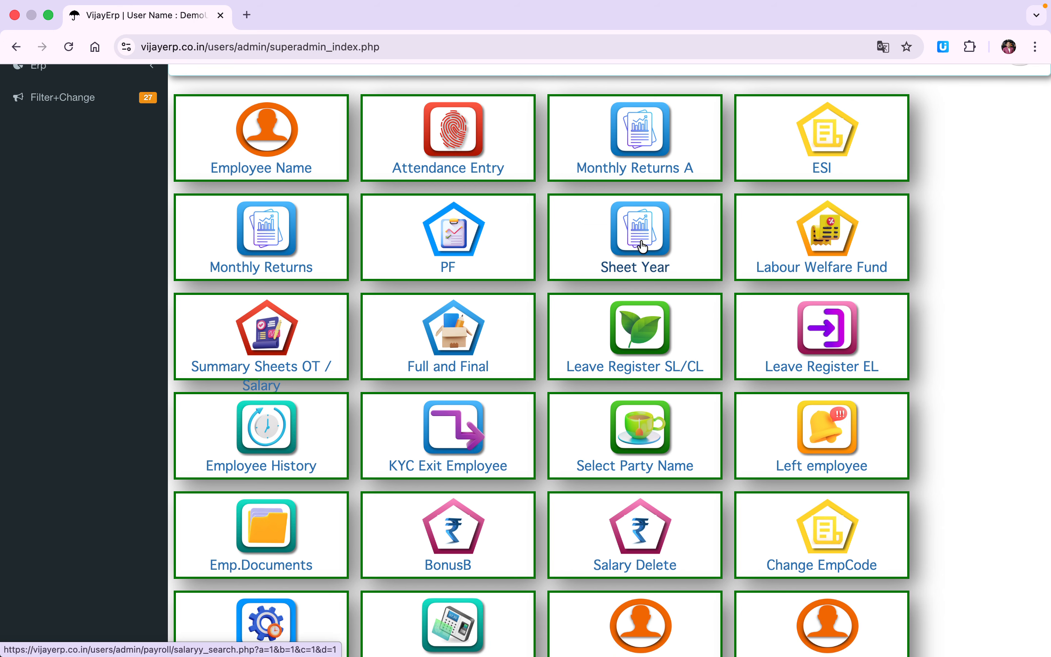
click(642, 246)
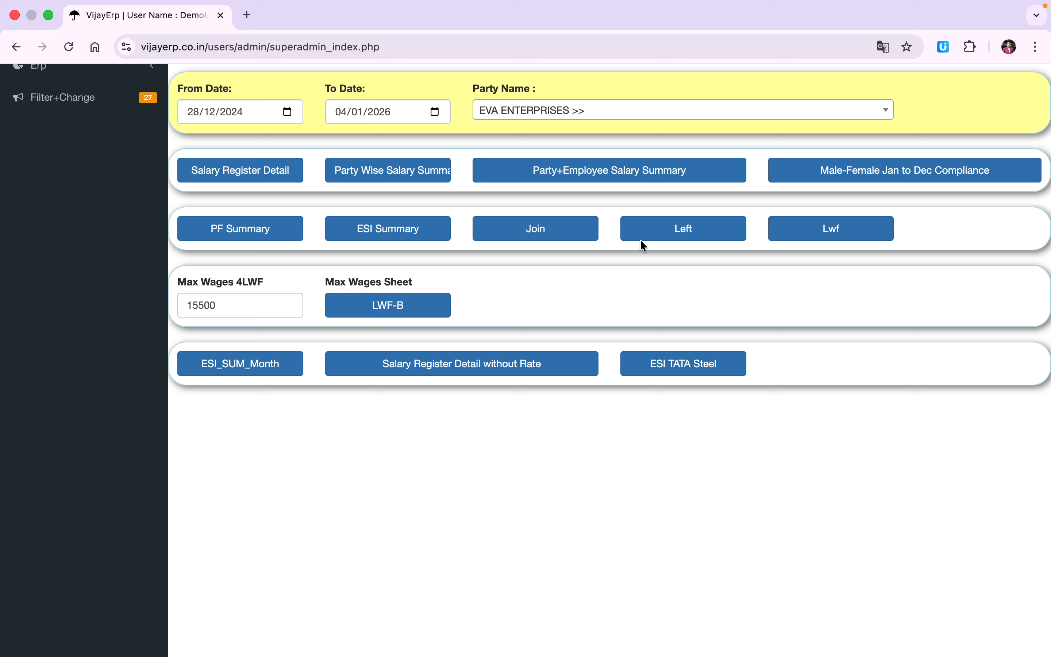
click(193, 113)
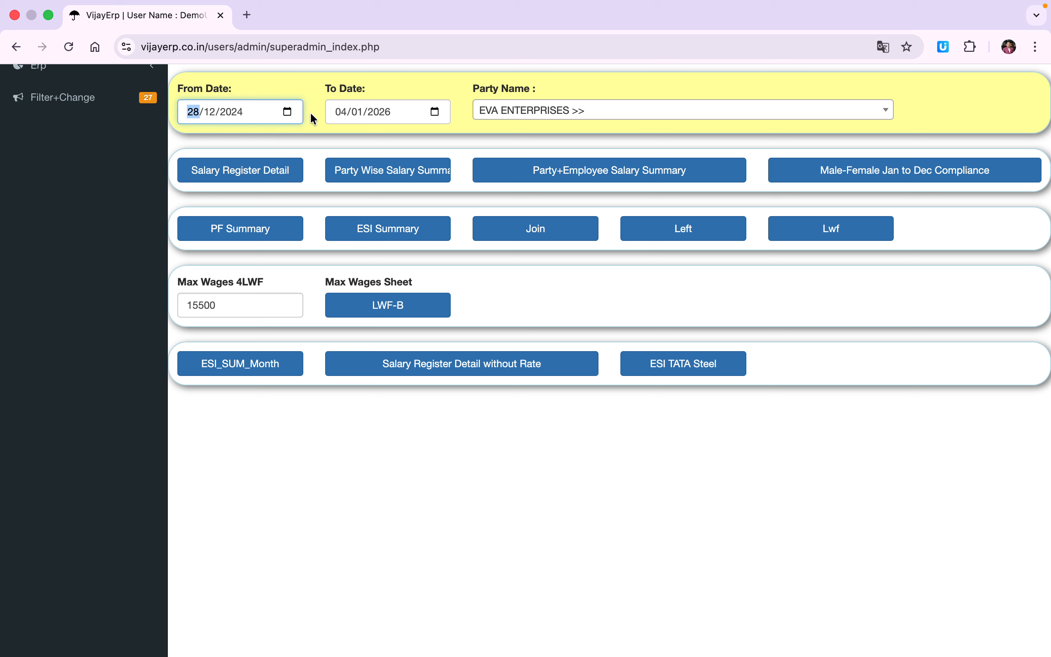
click(348, 116)
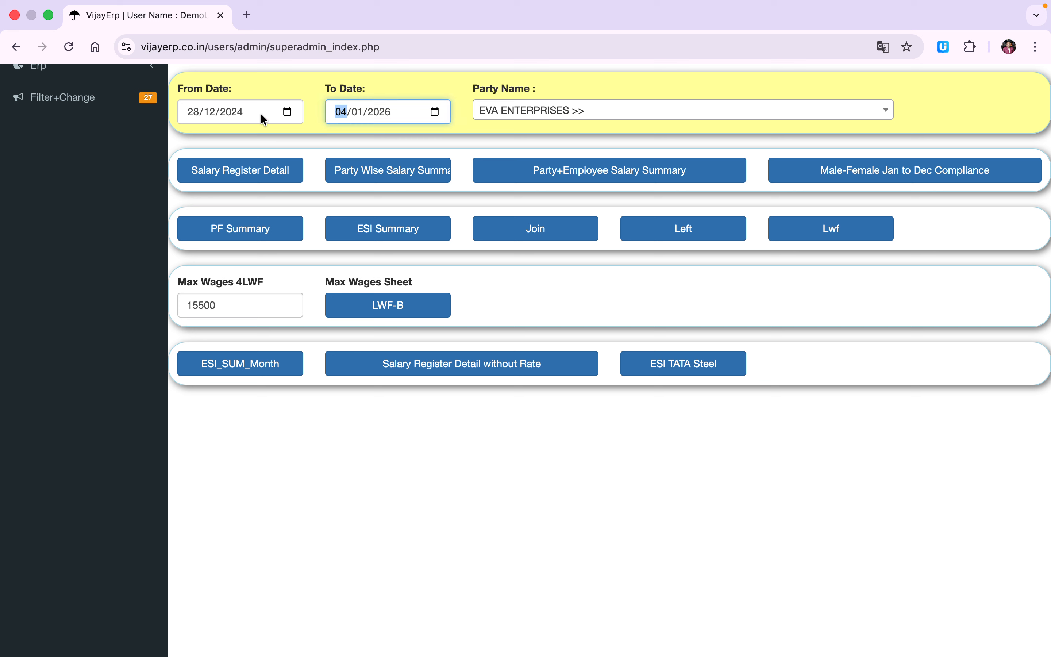
click(288, 113)
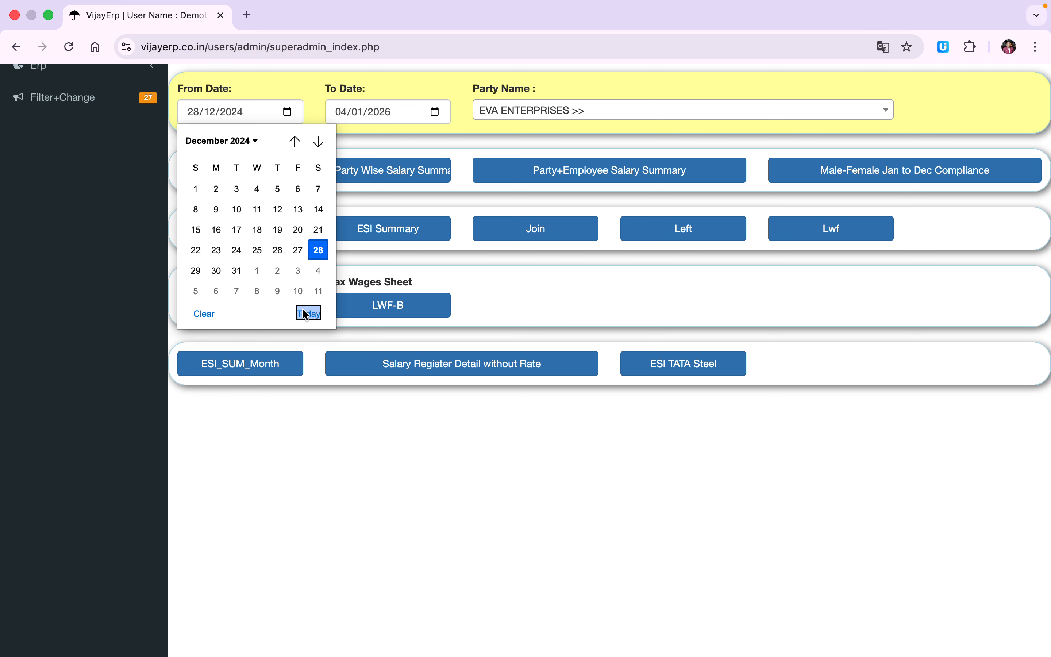
click(250, 141)
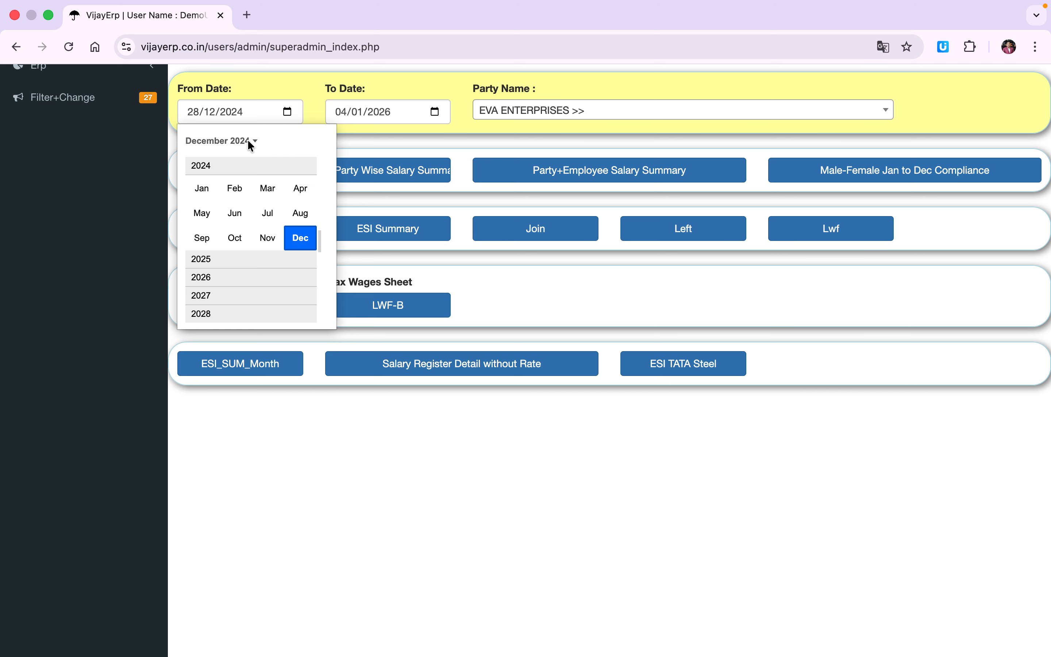
click(214, 259)
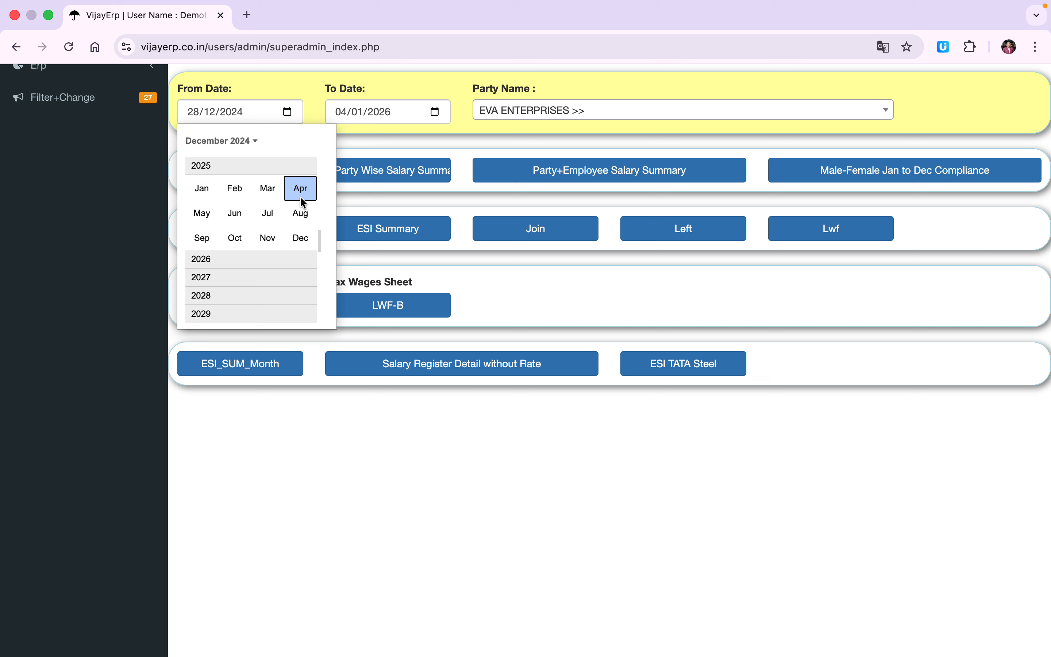
click(212, 194)
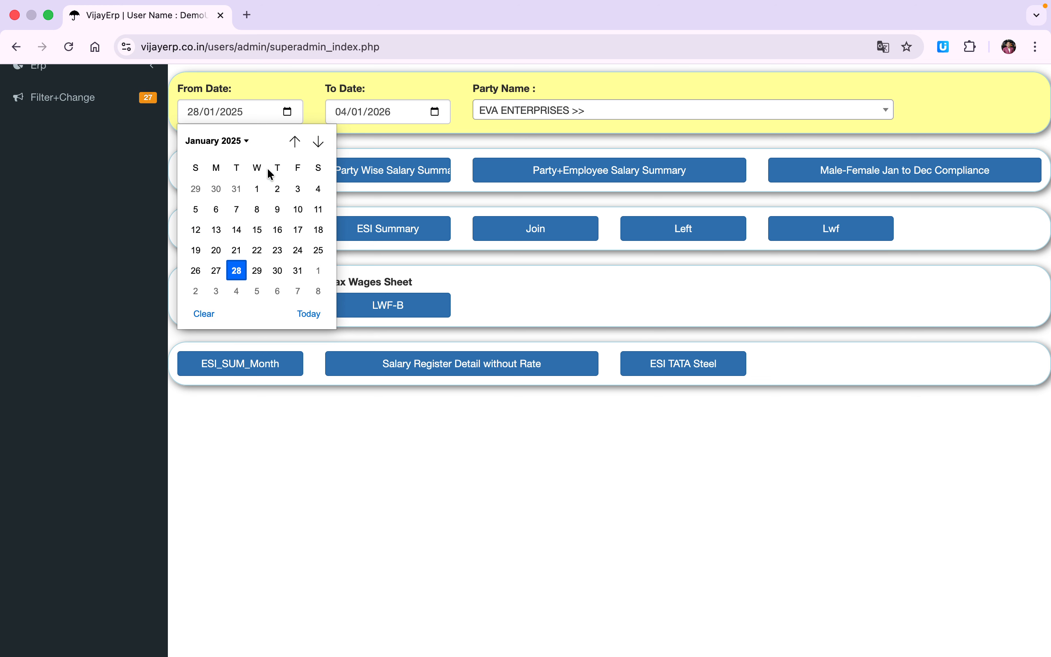
click(438, 111)
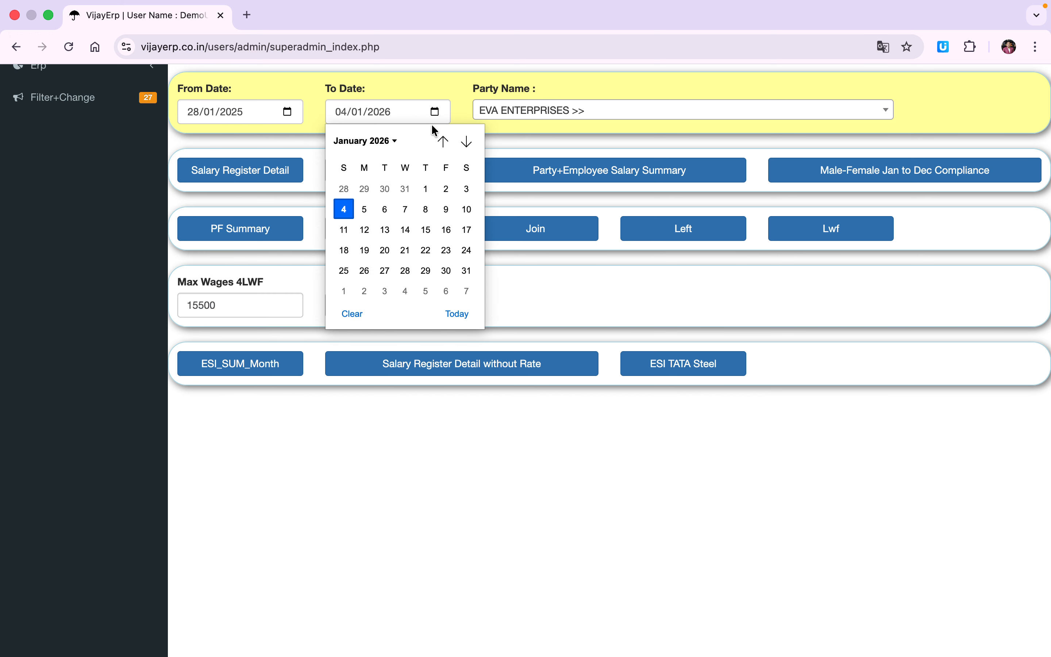
click(443, 142)
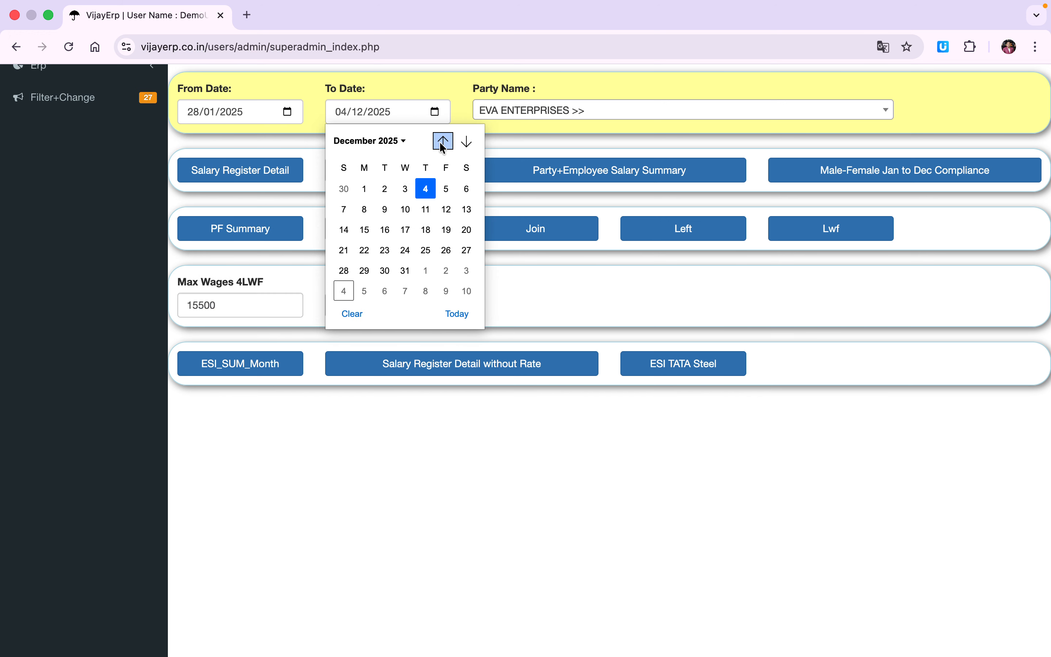
click(405, 270)
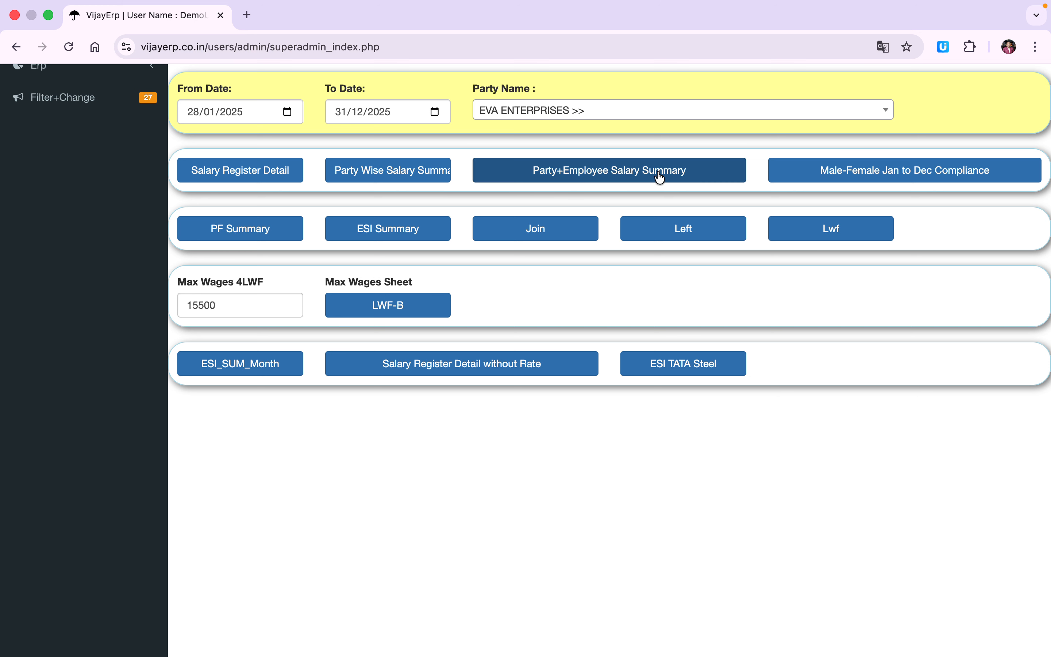
View the Male-Female Jan to Dec Compliance report for the chosen period and return to the Payroll Reports form
click(868, 171)
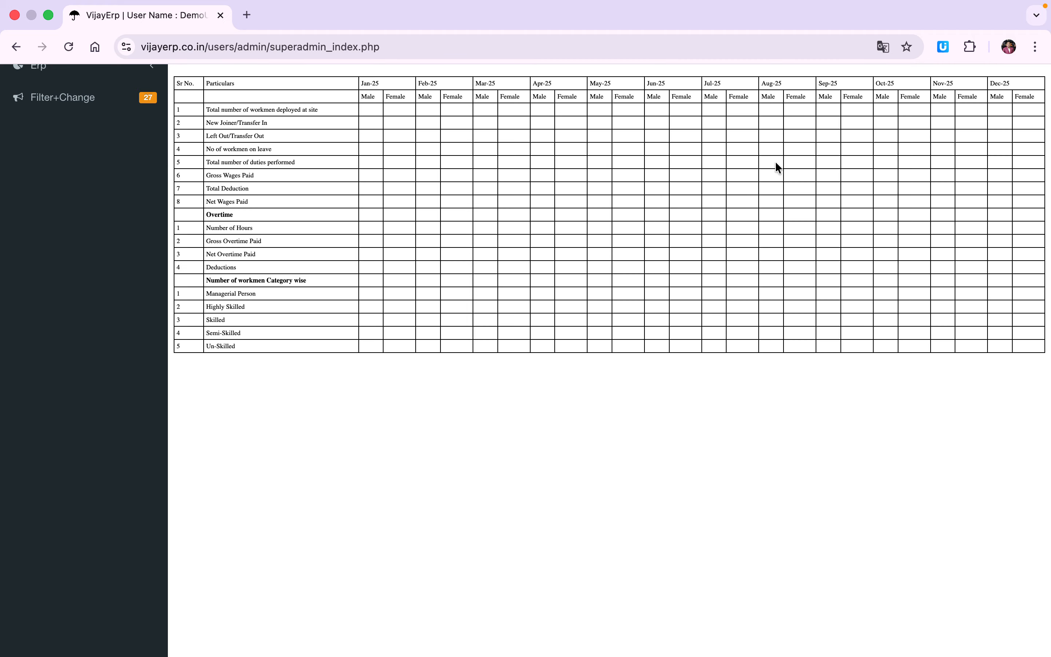
scroll(554, 278, up, 3)
scroll(550, 279, up, 5)
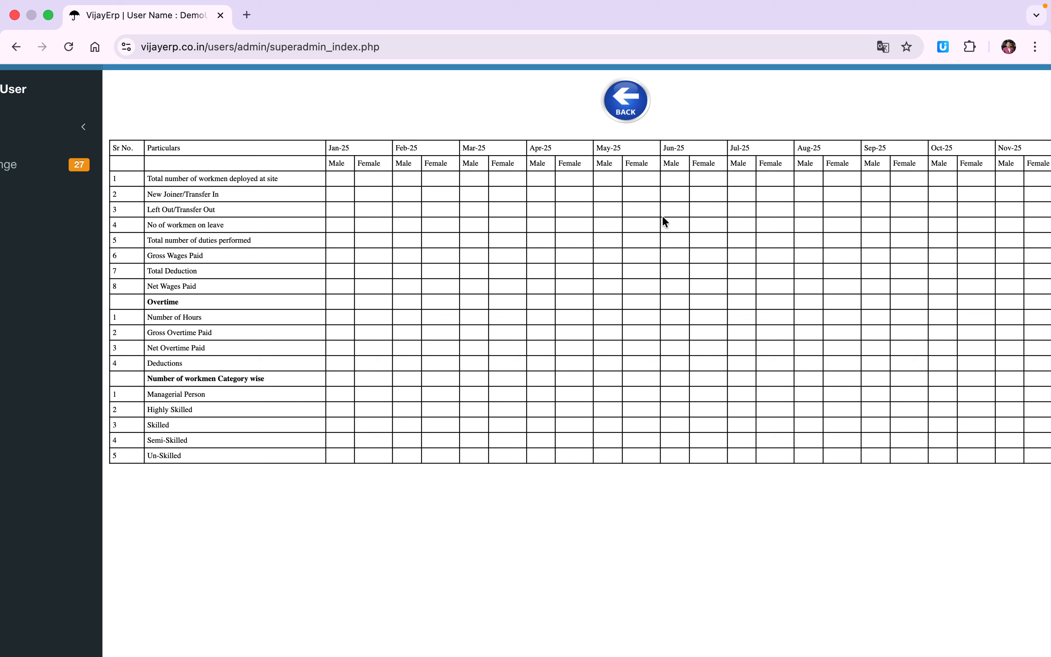
click(625, 104)
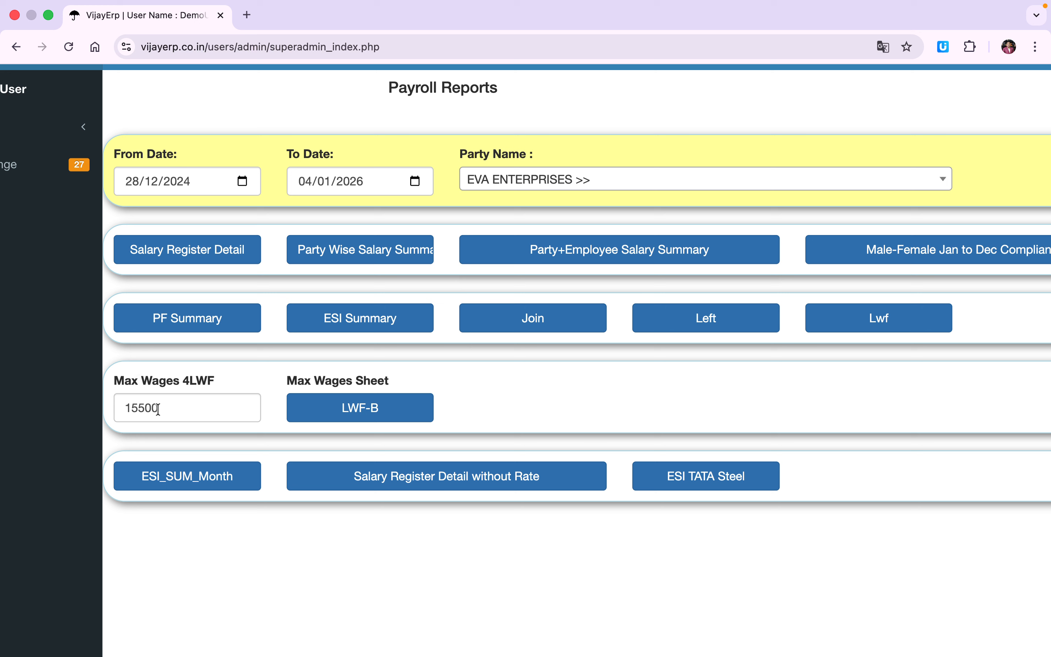
Set Max Wages 4LWF to 16000, view the LWF-B sheet, and go back to the Payroll module overview
drag(160, 409, 112, 410)
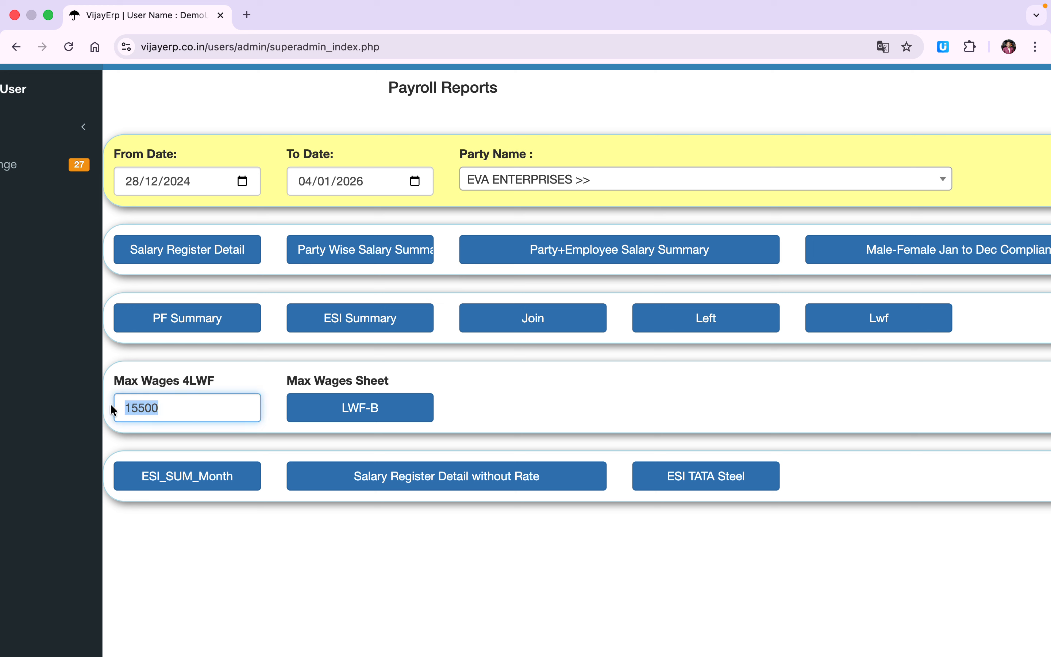
text(16000)
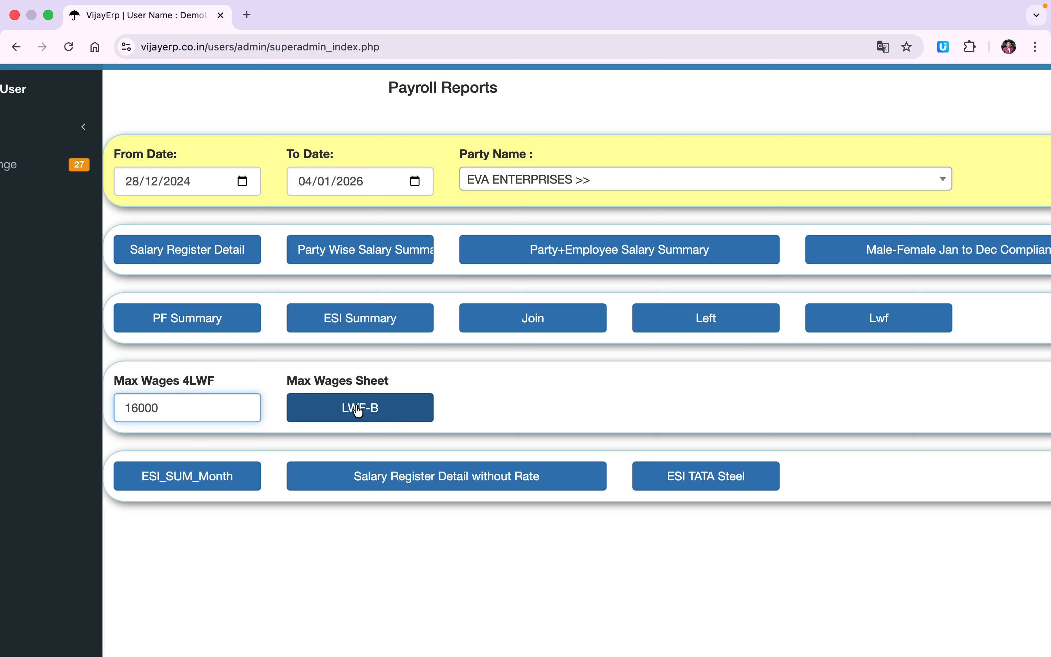
click(357, 409)
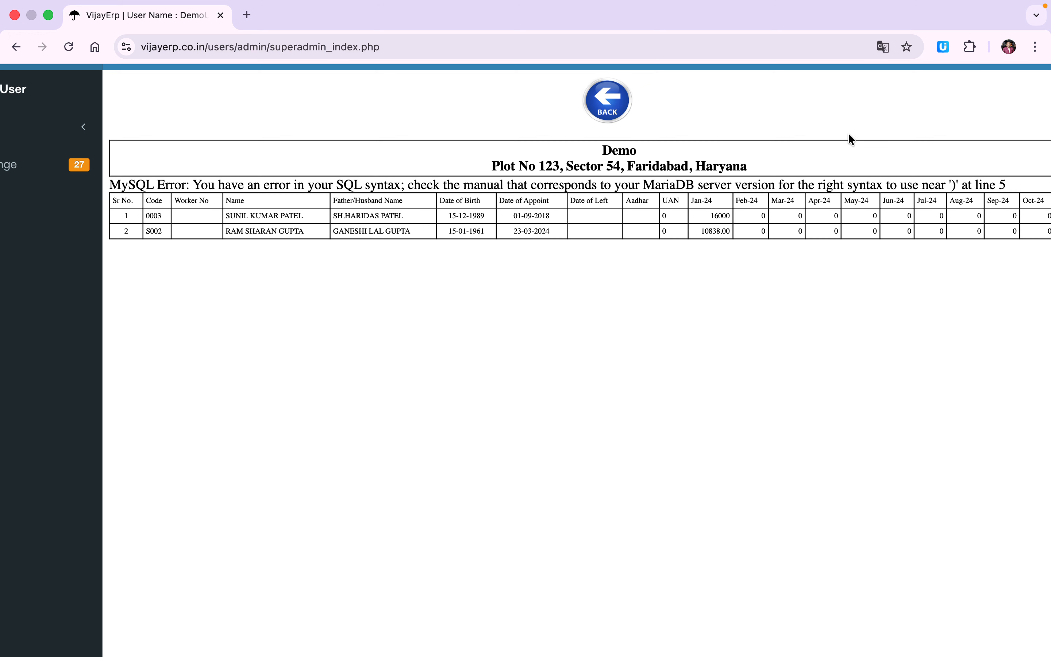
click(616, 101)
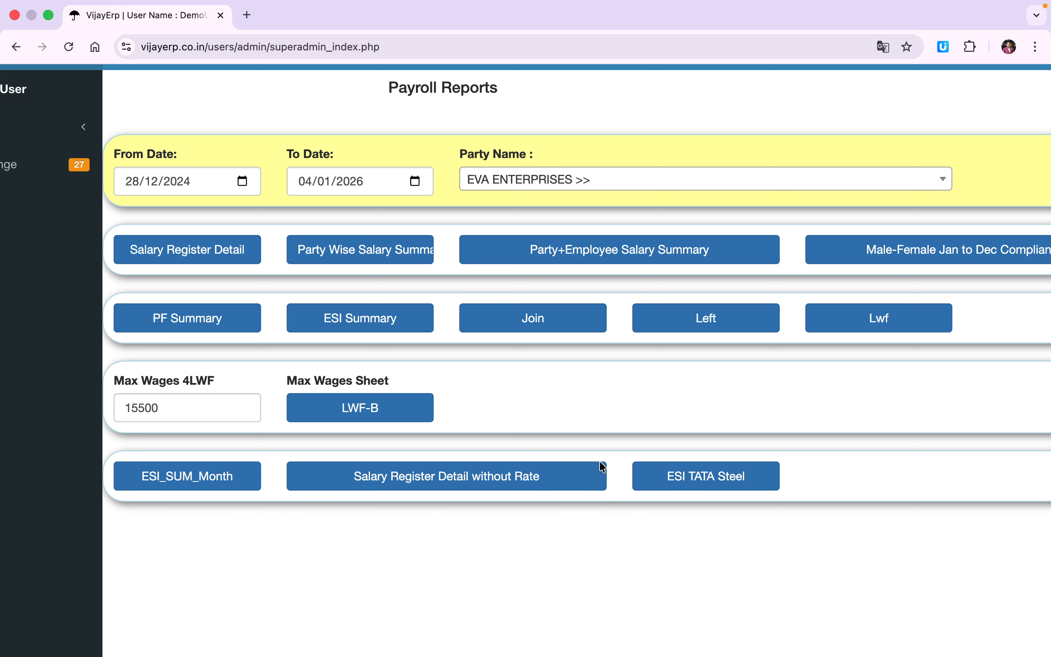
scroll(471, 426, up, 2)
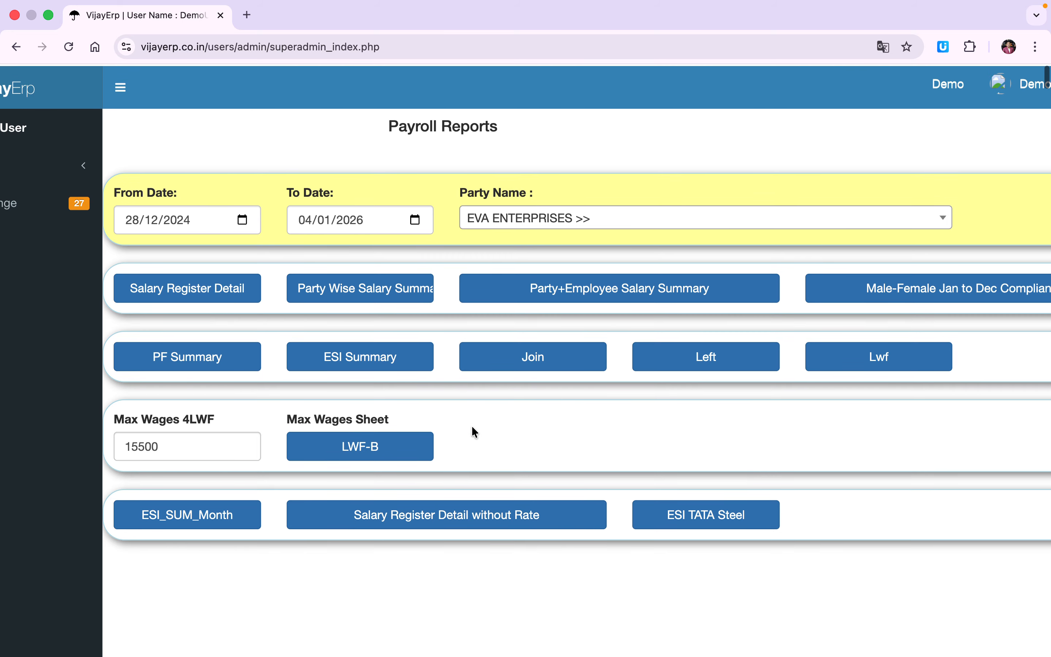
scroll(432, 416, down, 2)
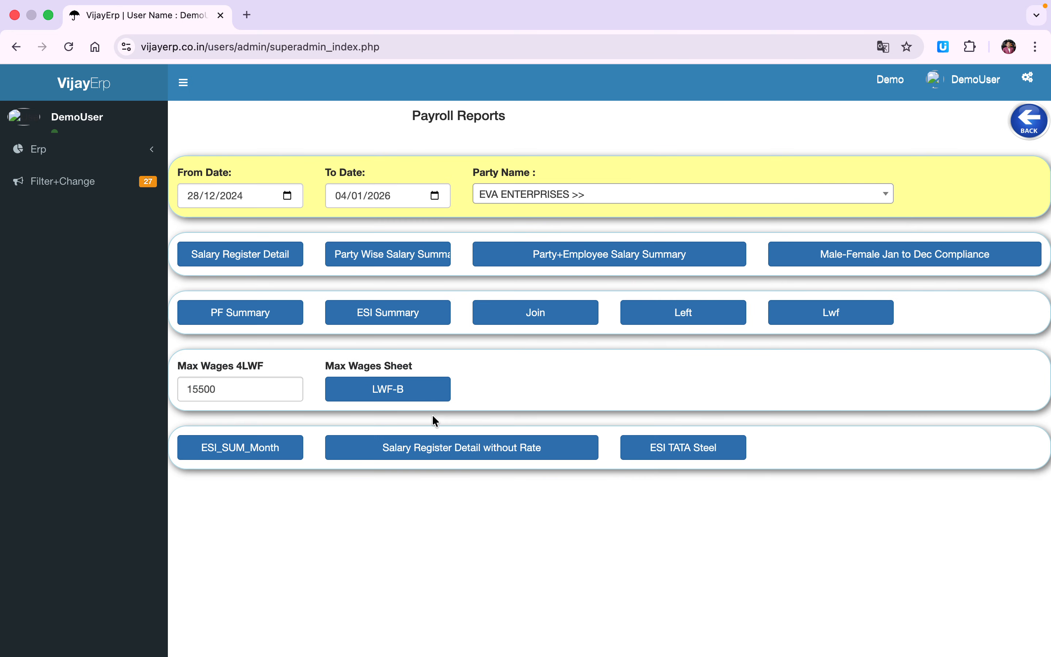
click(1038, 130)
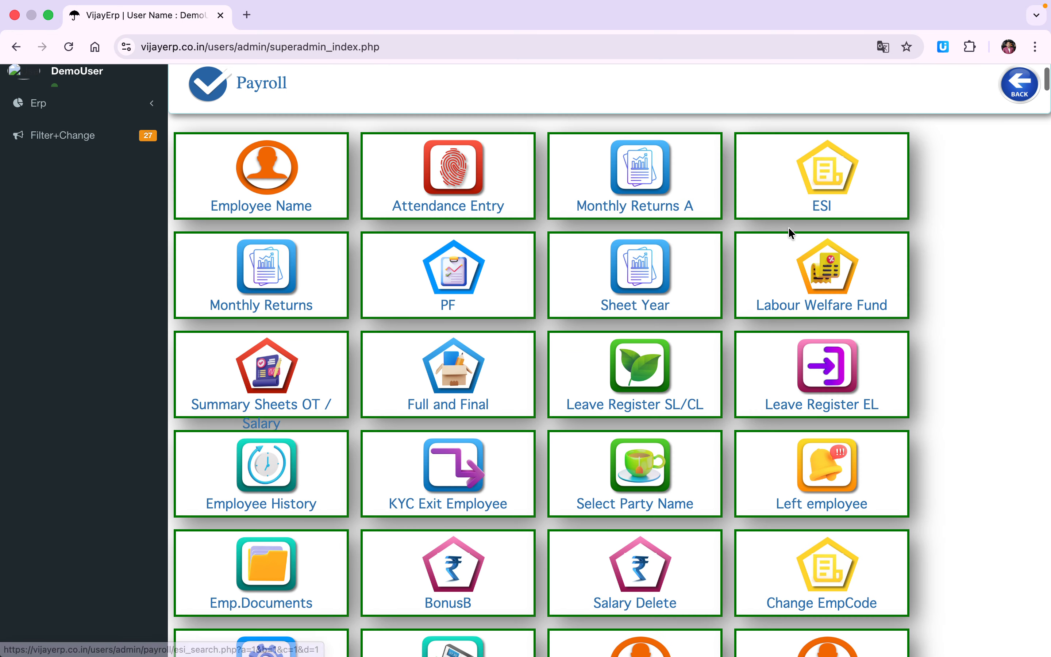
Open Labour Welfare Fund, view the monthly LWF Return register for 202501, and return to the deduction list
scroll(640, 412, down, 1)
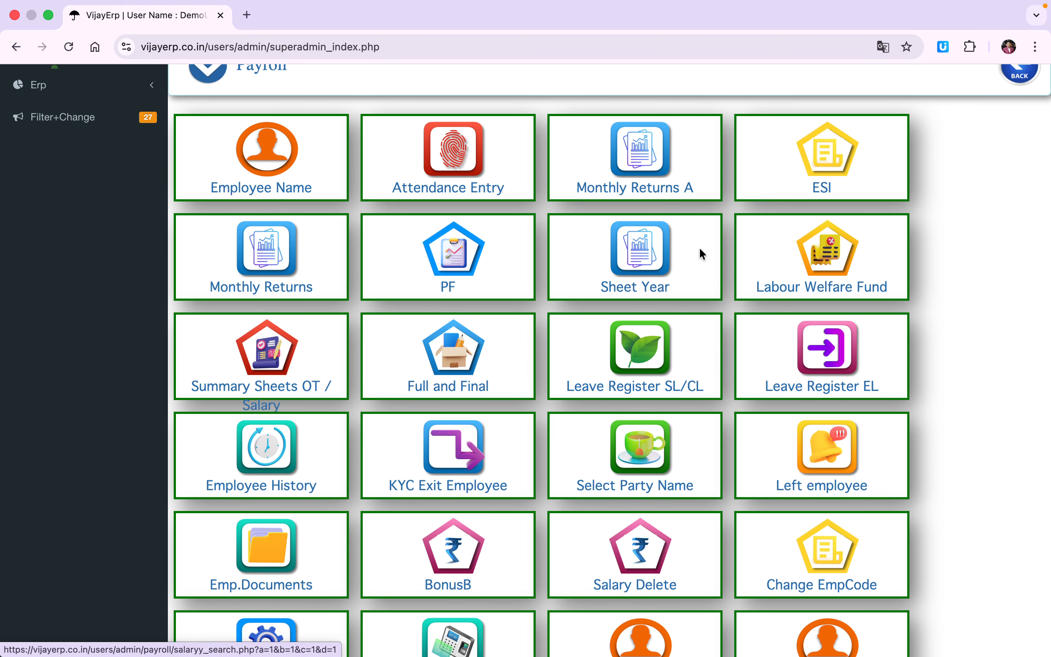
click(824, 257)
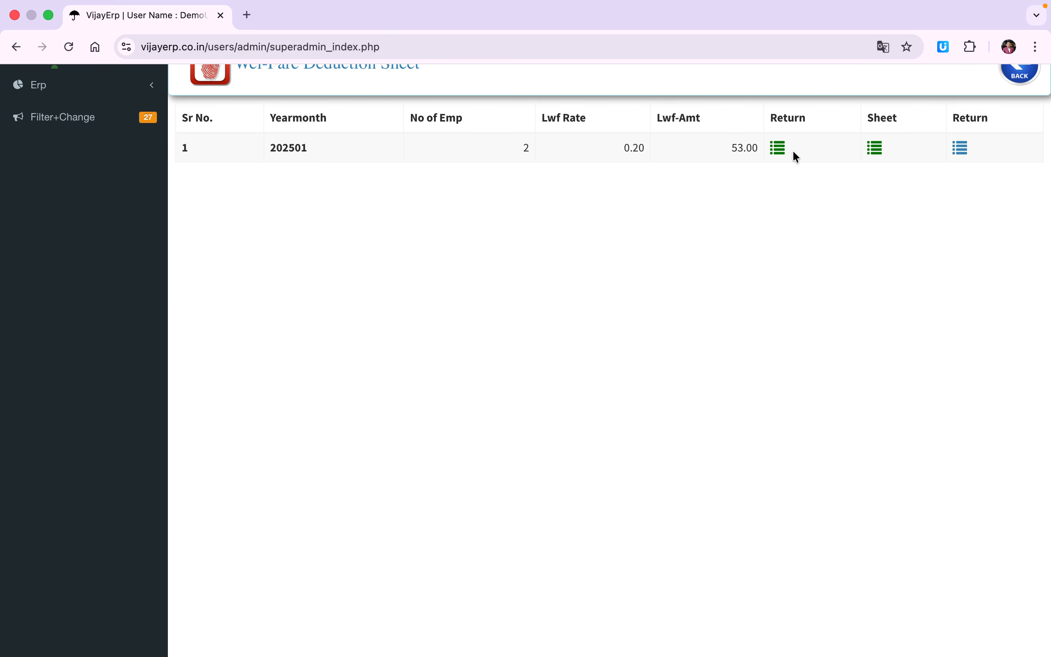
click(781, 149)
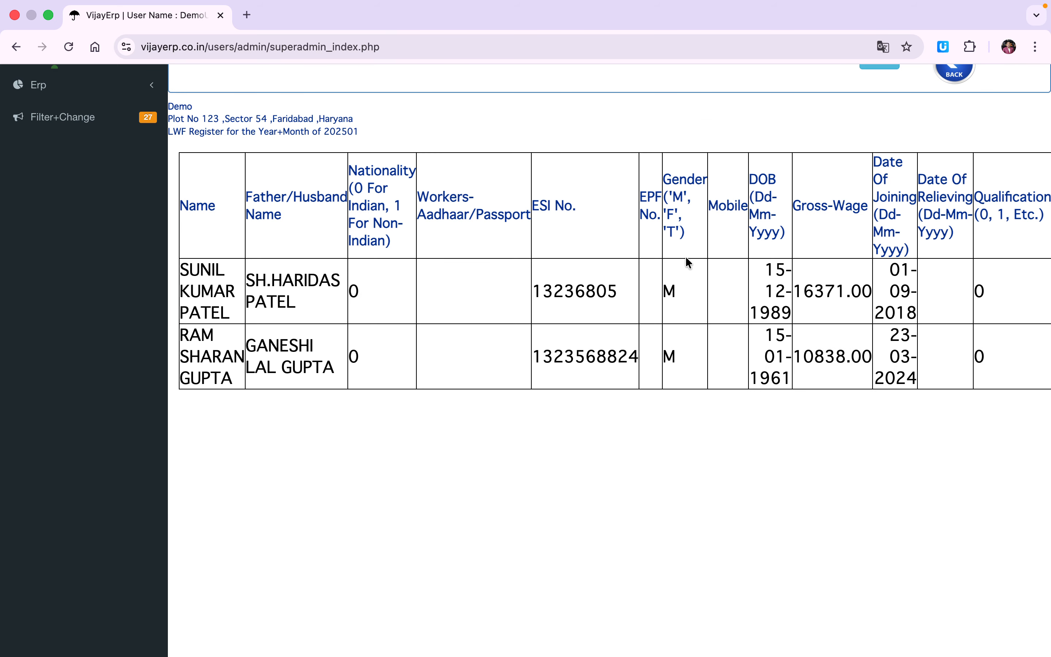
click(954, 82)
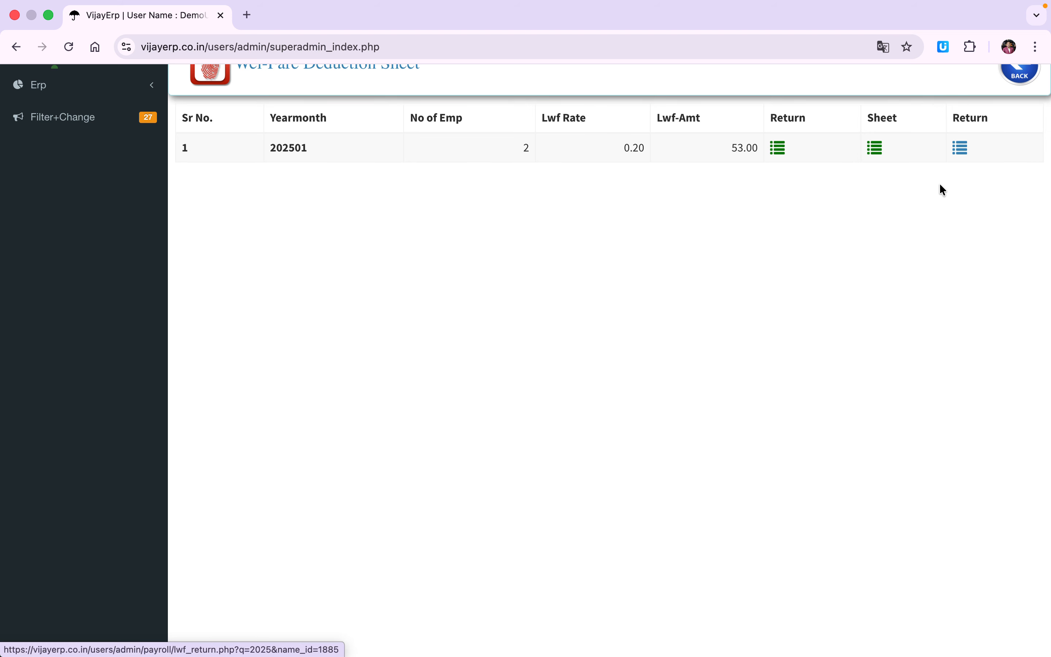
View the 202501 LWF deduction Sheet and the yearly 2025 Return, and go back to the Payroll module overview
click(873, 152)
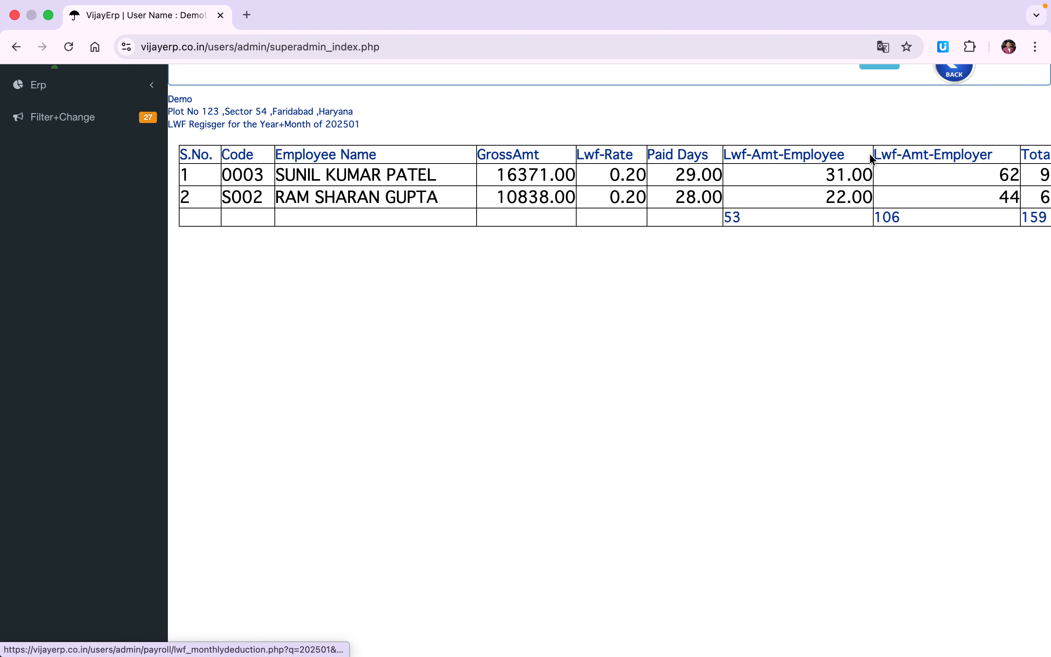
click(946, 89)
click(960, 146)
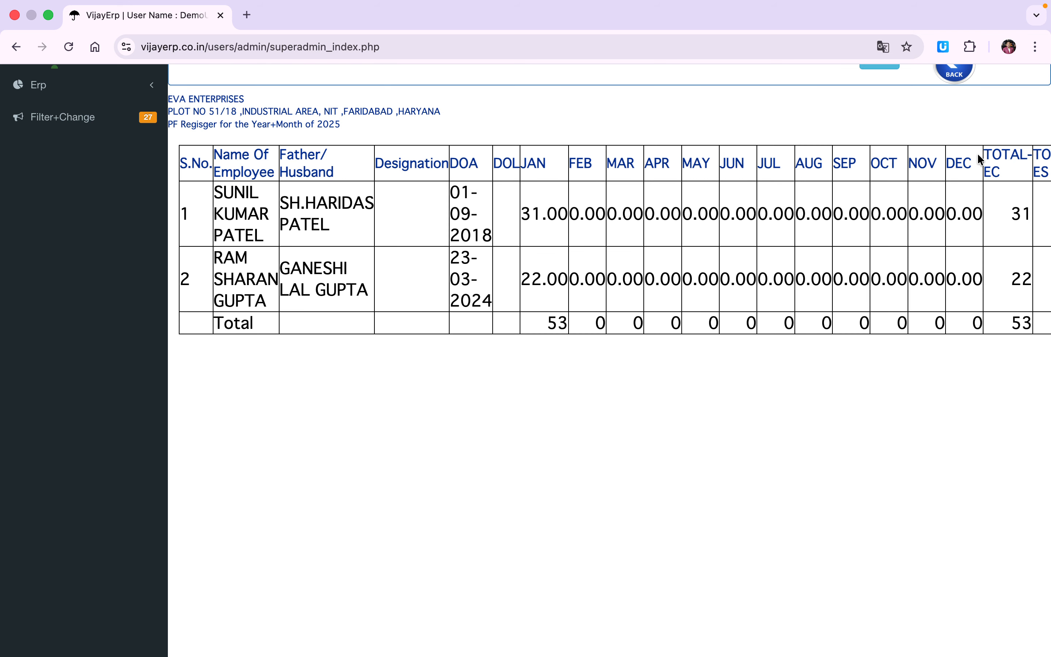
click(948, 73)
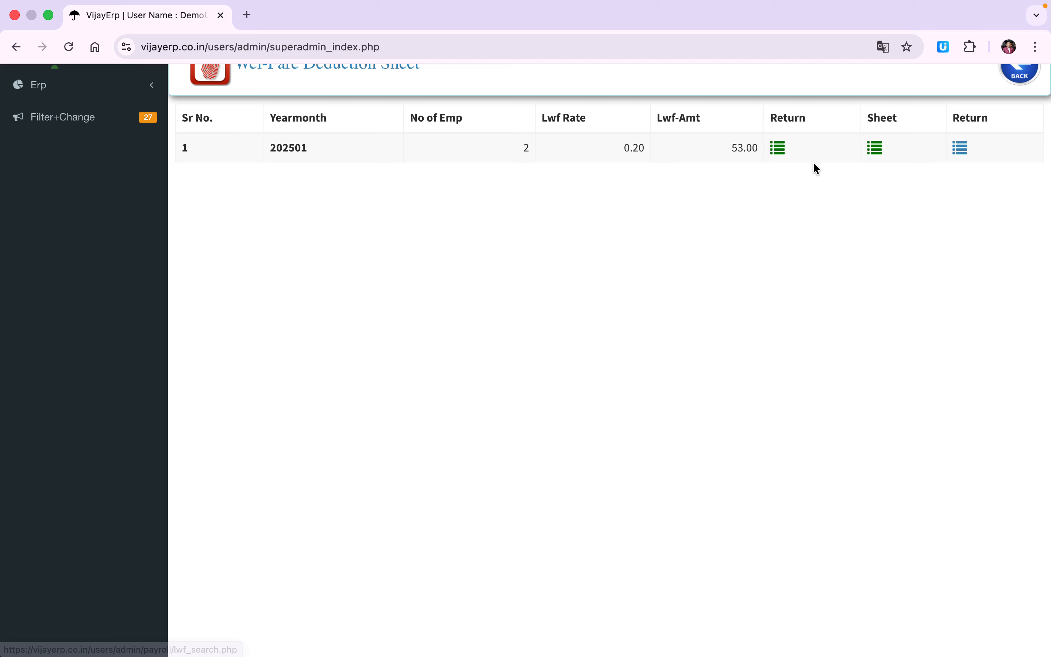
click(1021, 78)
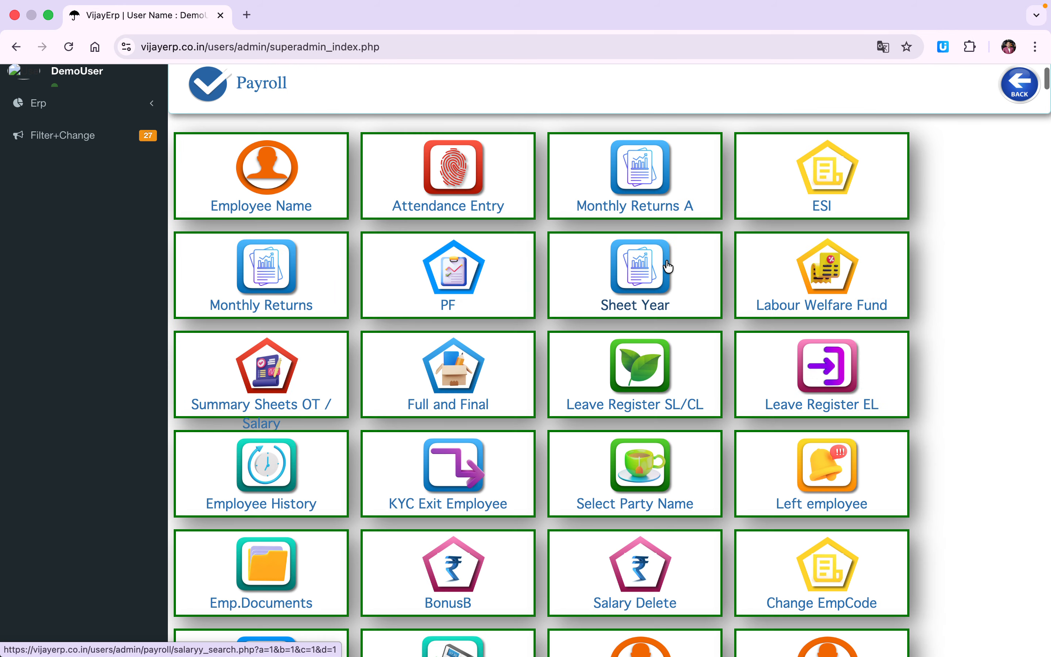
Open Summary Sheets OT / Salary and view the OT summary for 202501, including its ESI, PF and PF Summary sections
scroll(699, 368, down, 3)
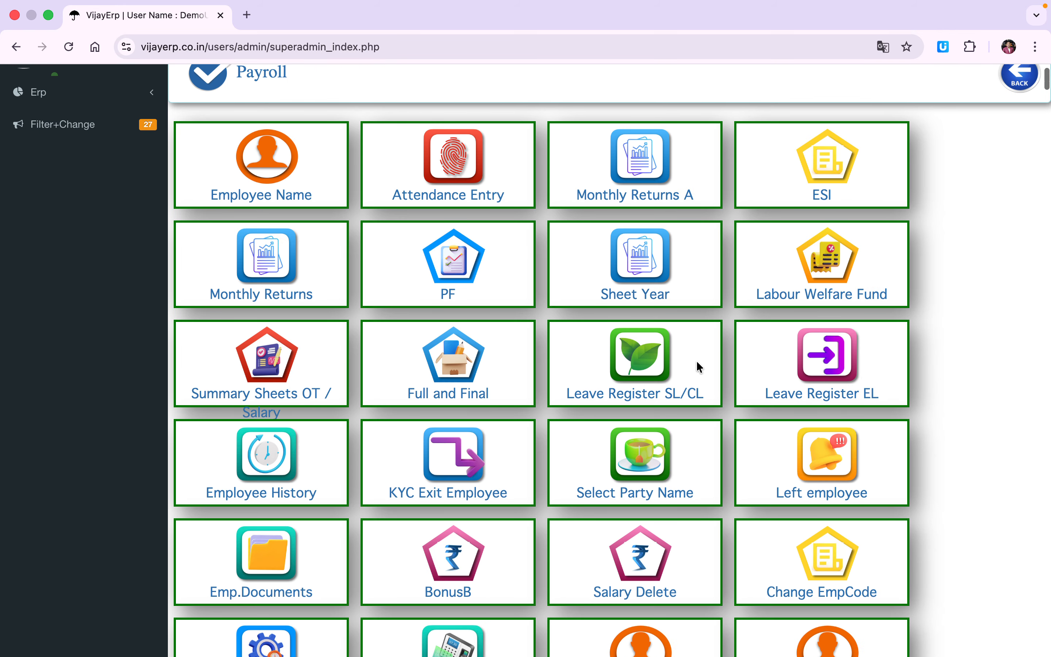
click(270, 300)
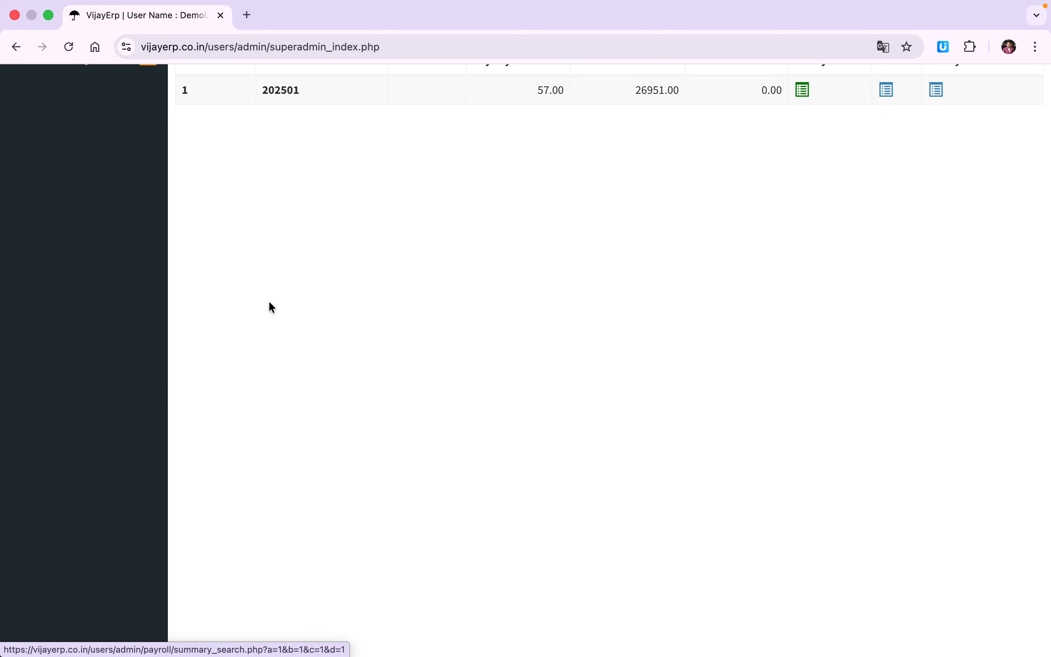
scroll(271, 299, up, 3)
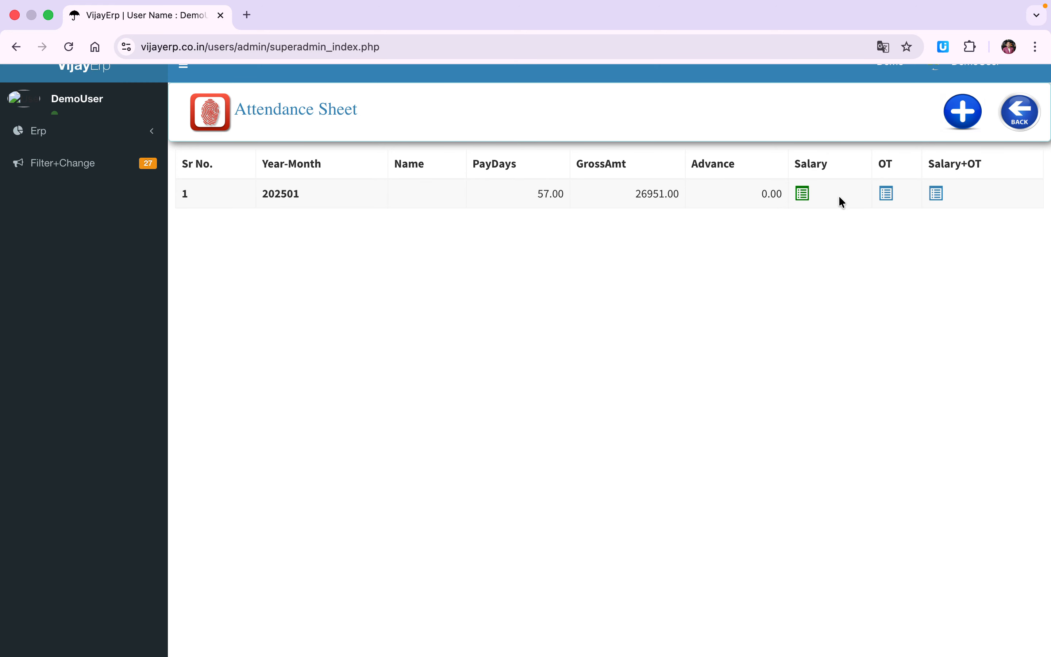
click(886, 194)
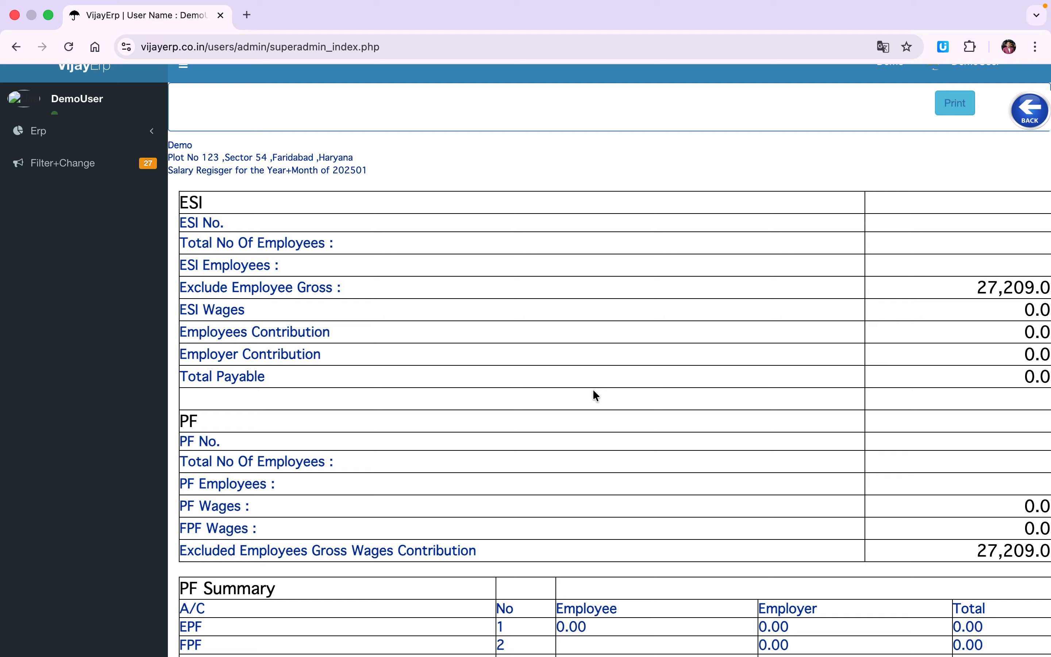
scroll(592, 388, down, 5)
scroll(593, 388, up, 6)
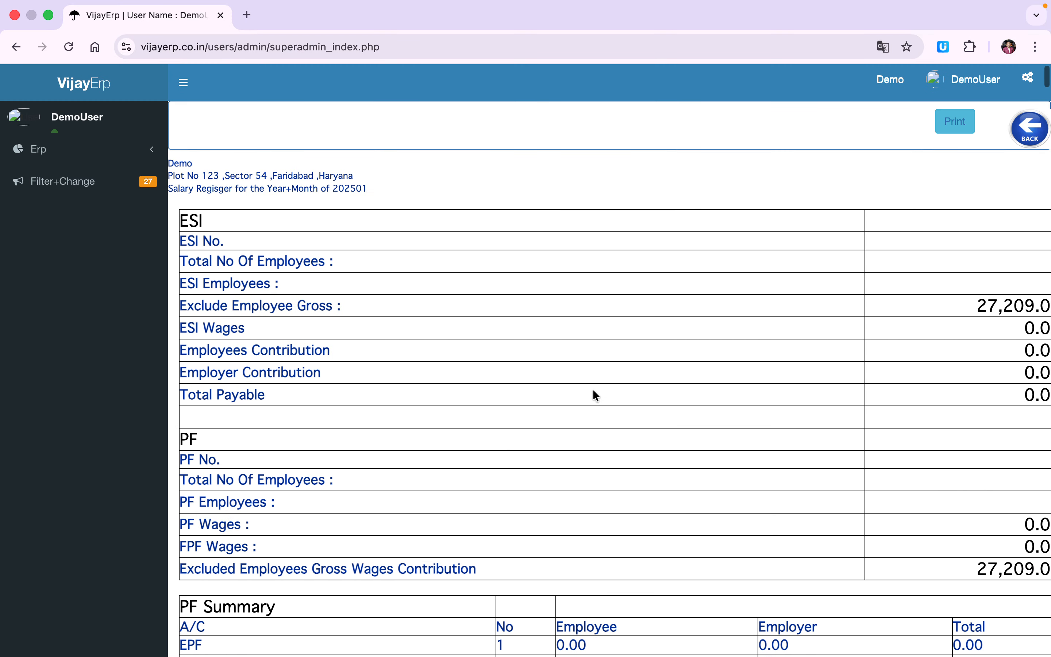
scroll(593, 388, down, 4)
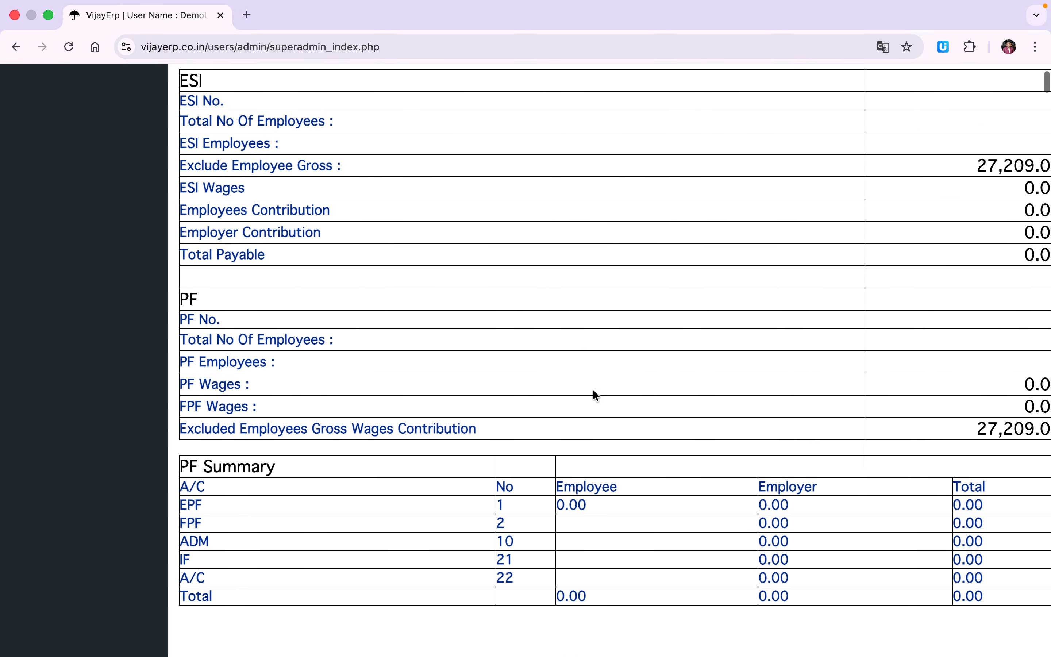
Return to the summary list, view the 202501 Salary summary's ESI, PF and PF Summary sections, and go back to the Payroll module overview
scroll(593, 388, up, 4)
click(1025, 129)
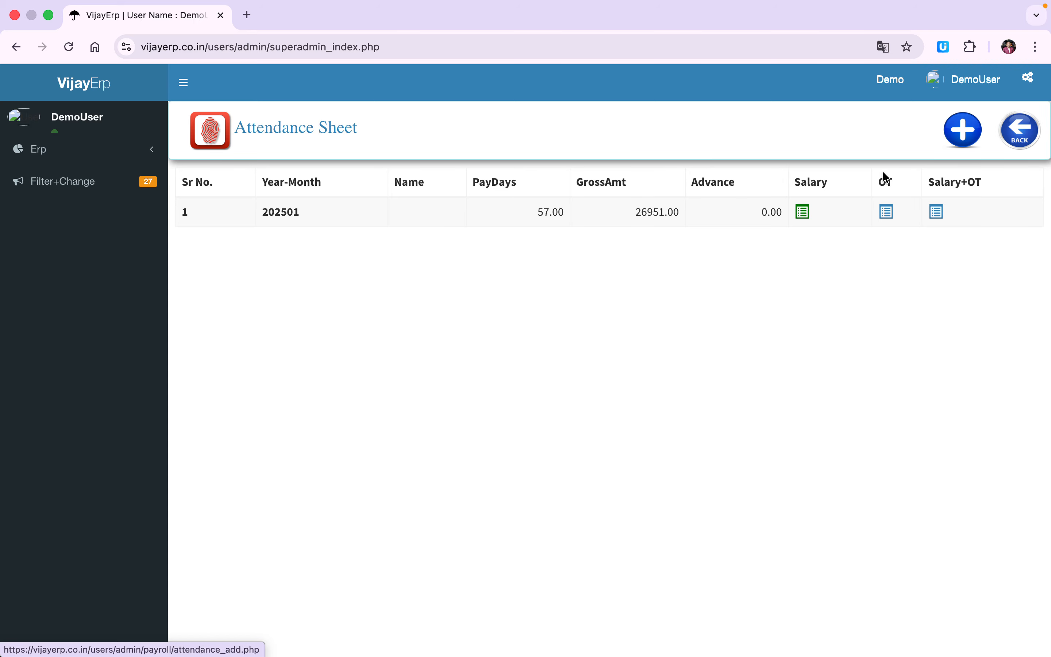
click(802, 212)
scroll(635, 429, down, 2)
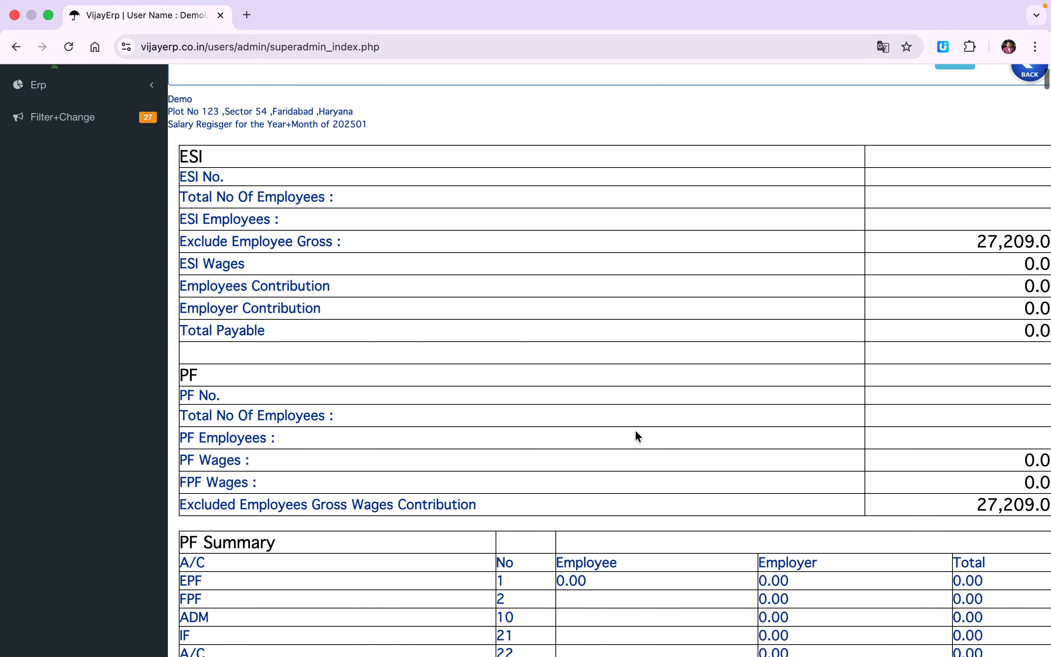
scroll(635, 430, down, 3)
scroll(635, 429, up, 5)
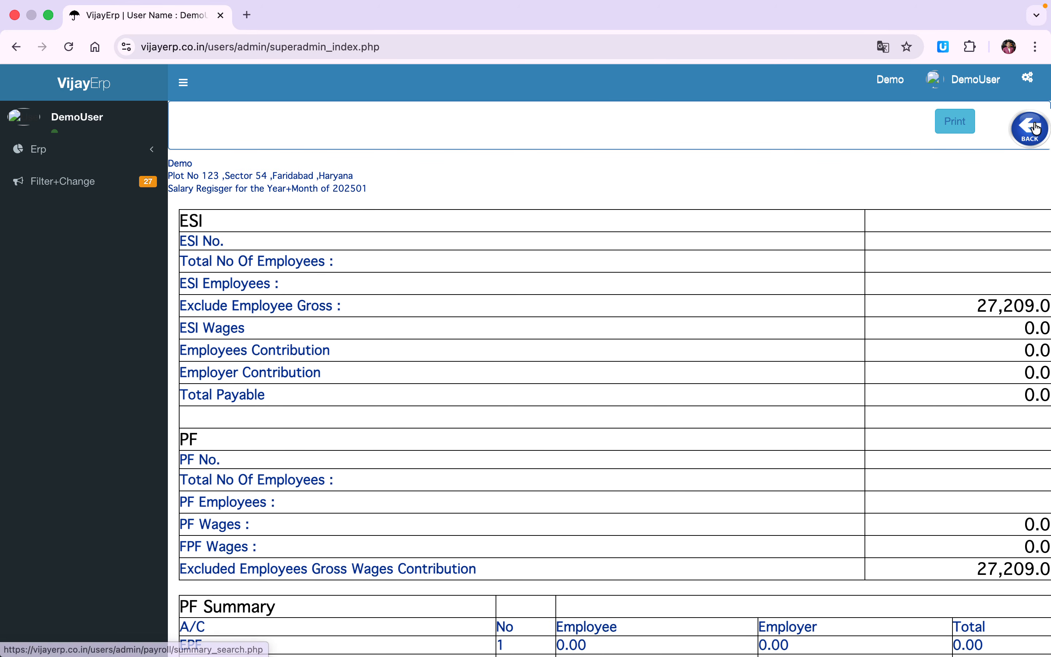
click(1036, 129)
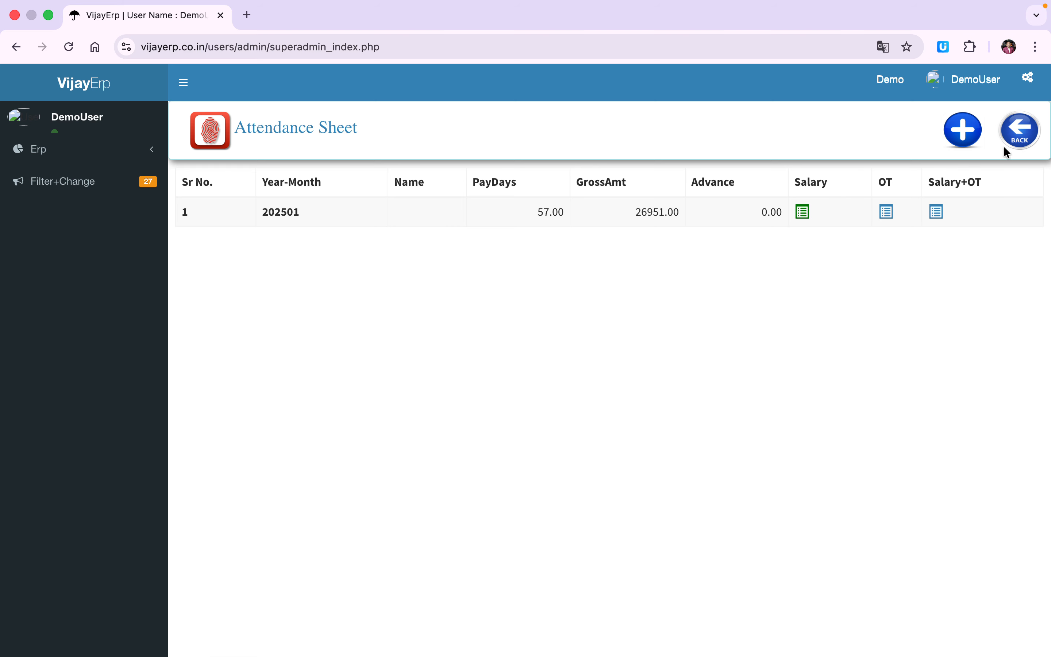
click(1021, 138)
Reopen Summary Sheets OT / Salary, look over its Salary, OT and Salary+OT options, and return to the Payroll module overview
scroll(317, 450, down, 2)
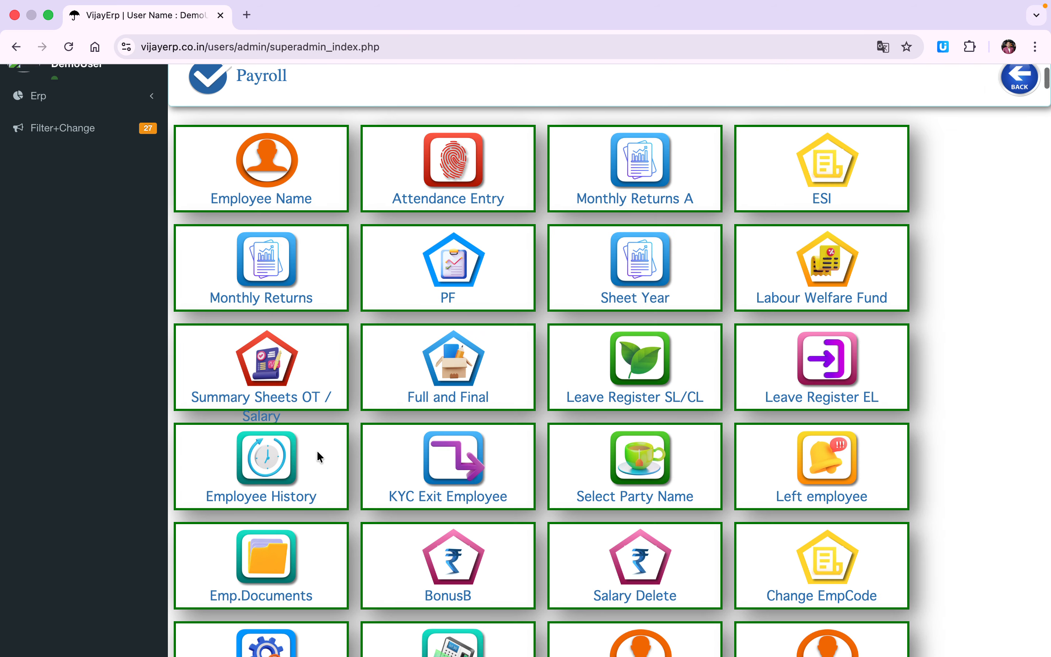
scroll(319, 456, down, 2)
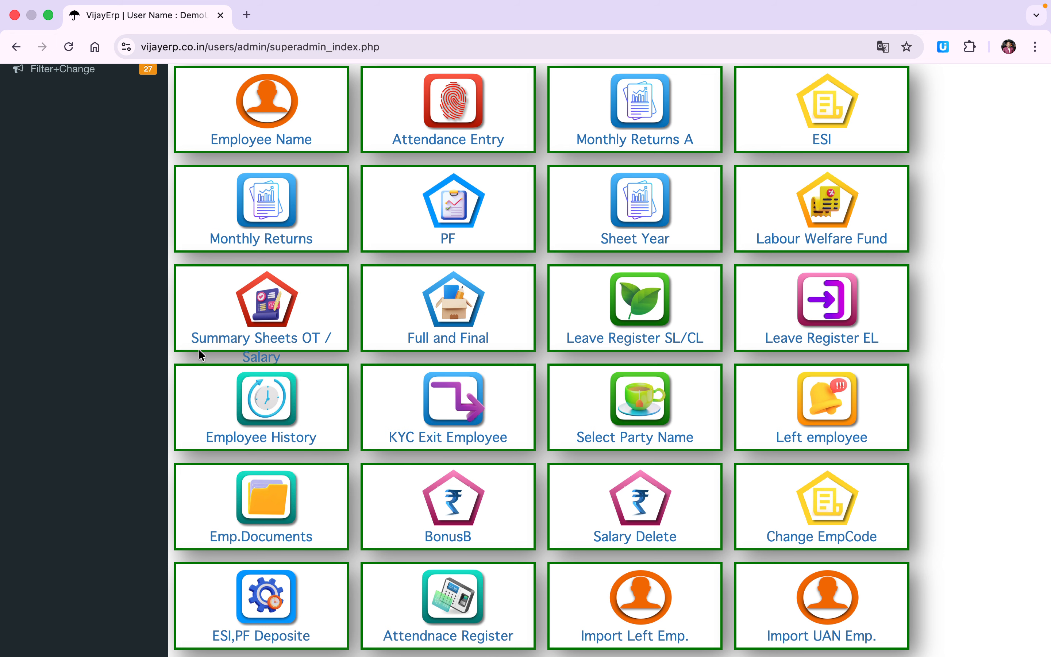
click(270, 304)
scroll(679, 319, up, 5)
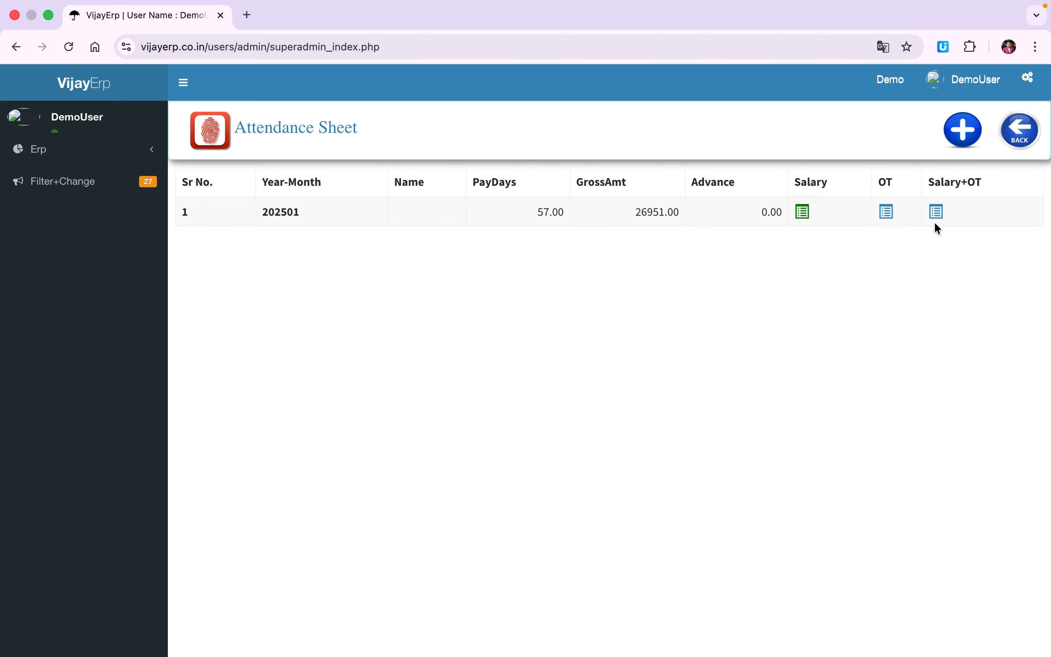
click(1010, 141)
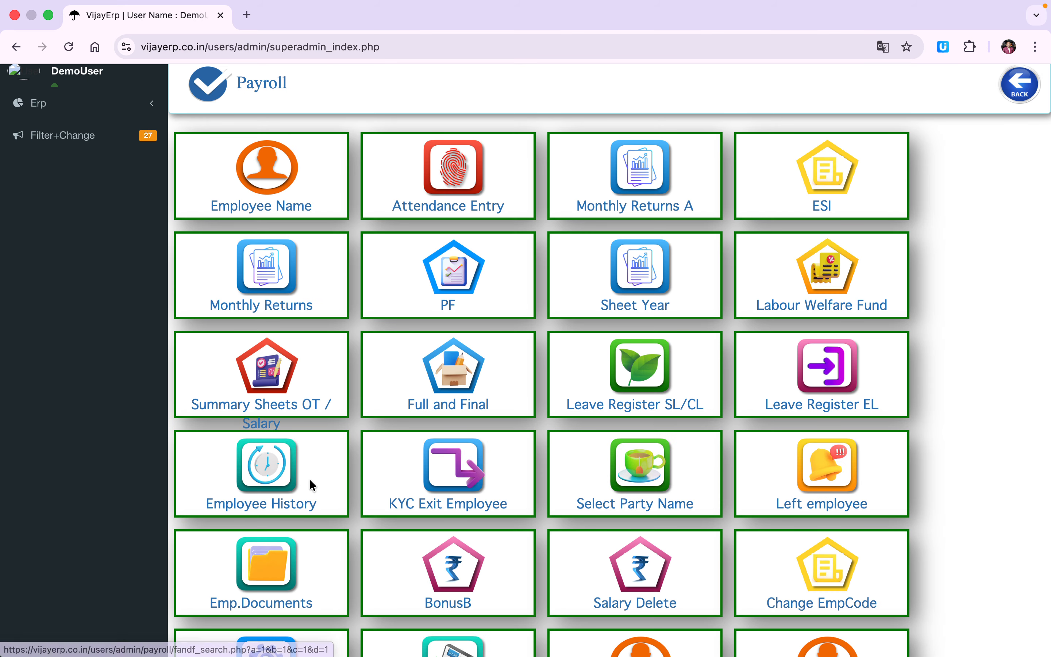
Open Full and Final and view the listed employee's Full And Final Settlement & Receipt from earnings to other payments due
scroll(310, 480, down, 2)
scroll(310, 479, down, 1)
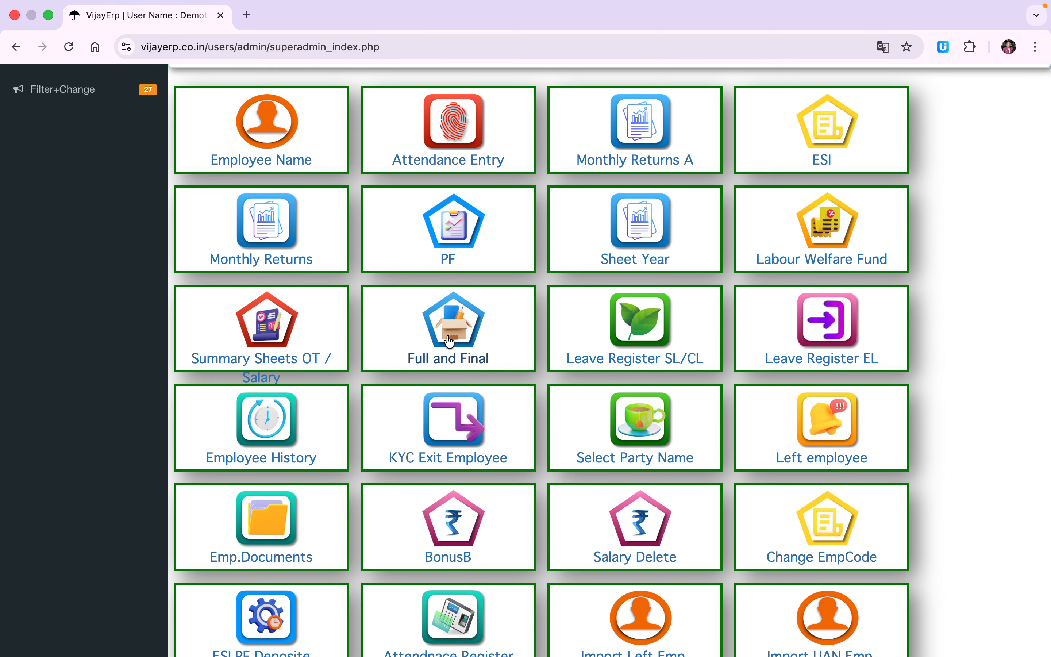
click(473, 323)
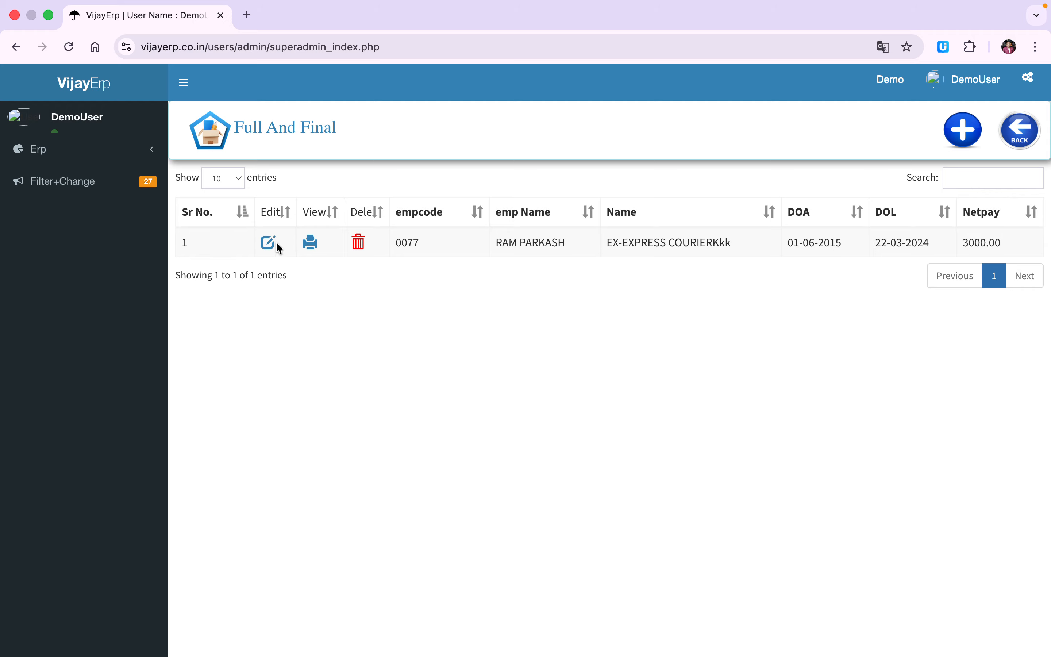
click(310, 243)
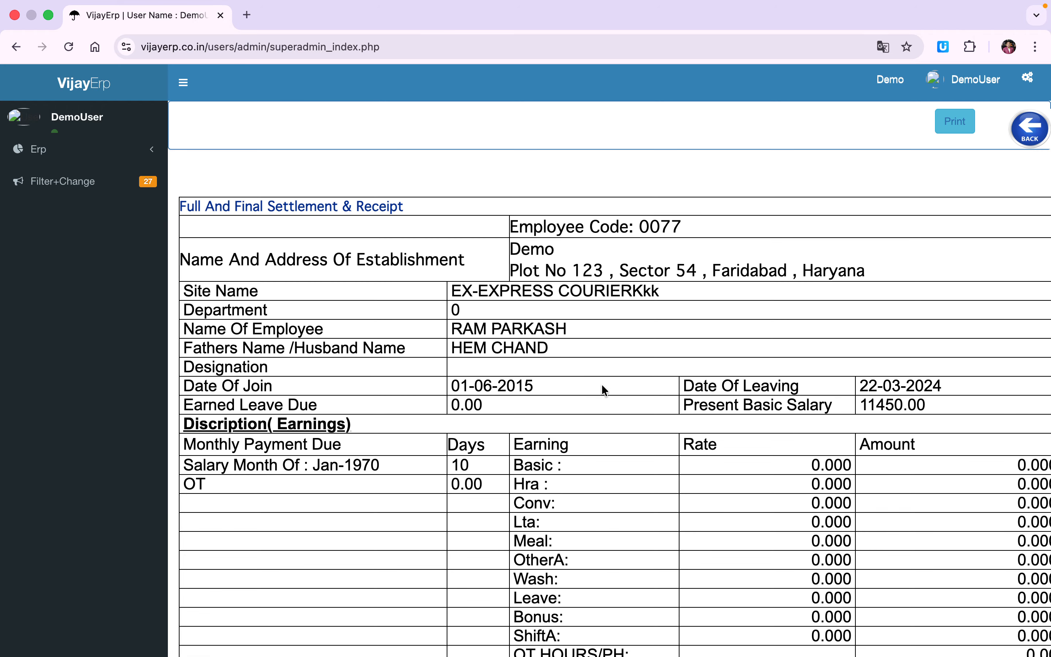
scroll(603, 387, down, 1)
scroll(601, 383, down, 3)
scroll(601, 384, up, 3)
scroll(601, 383, down, 8)
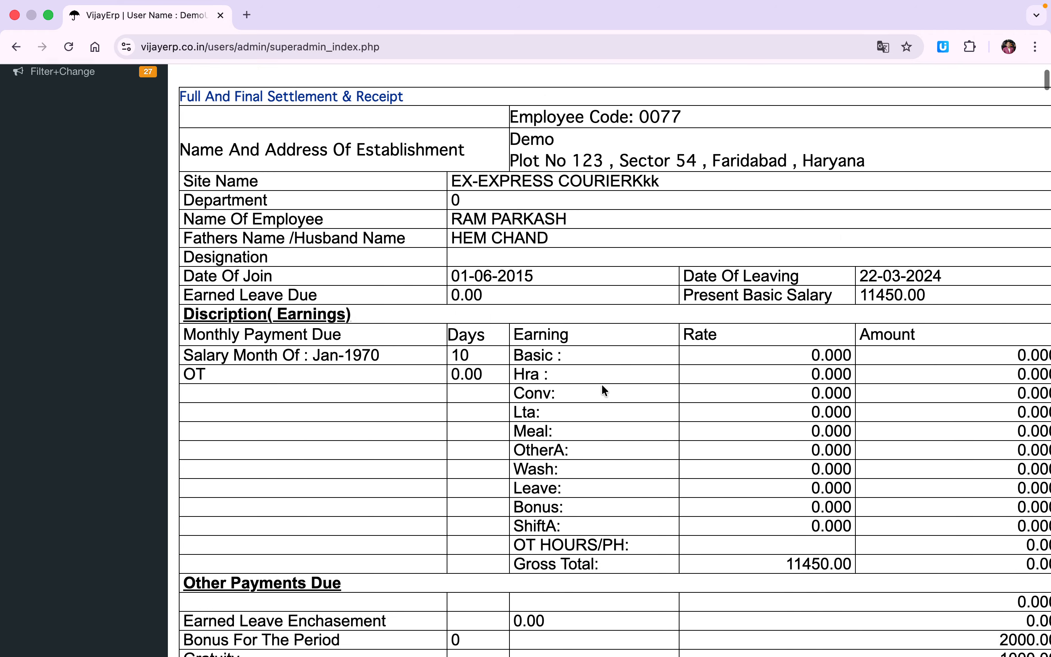
scroll(601, 384, up, 10)
Preview the Full And Final Settlement & Receipt printout in Portrait layout and cancel printing
click(955, 121)
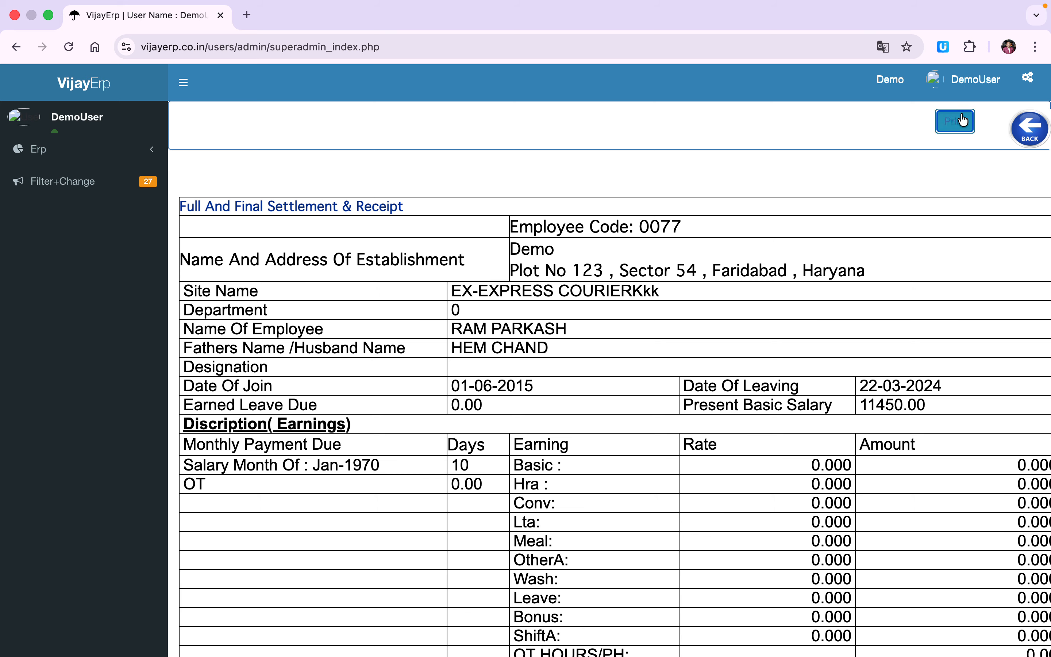
click(954, 121)
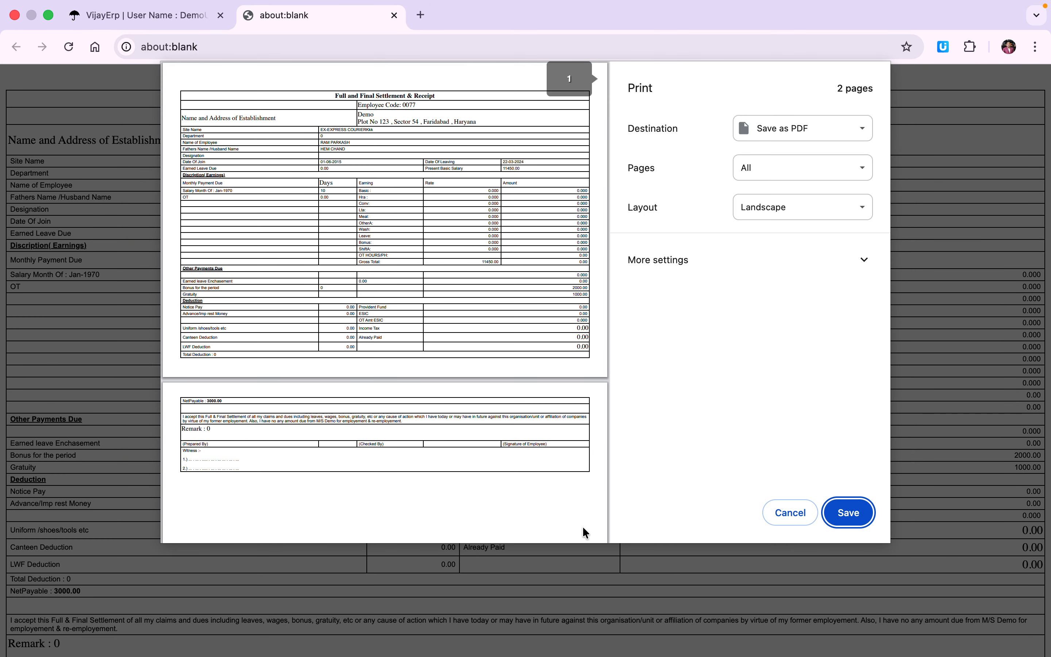
click(782, 214)
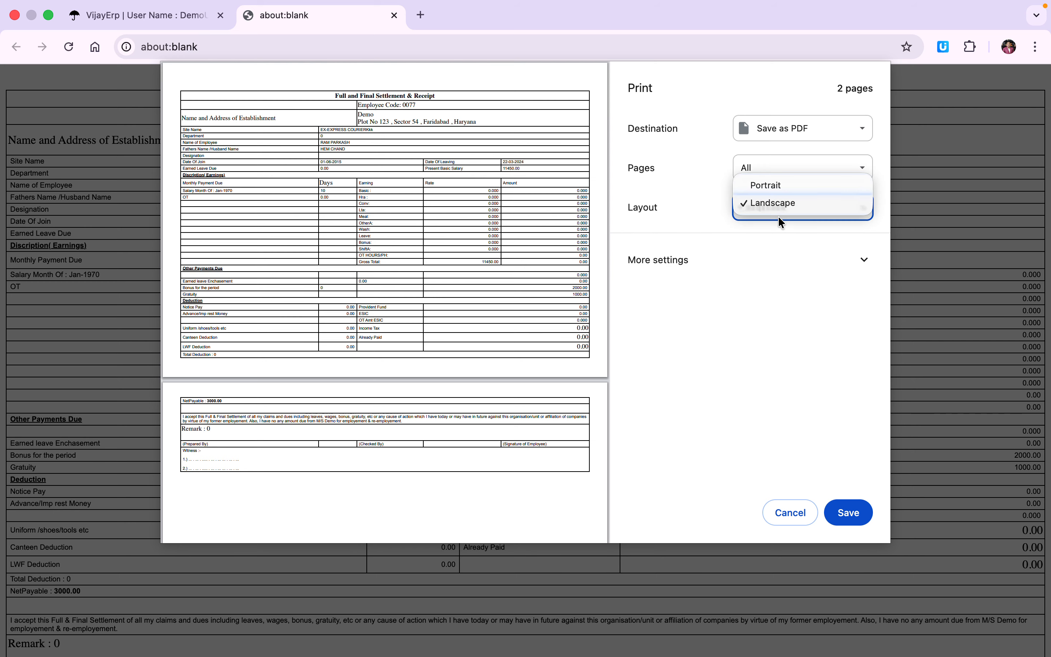
click(765, 191)
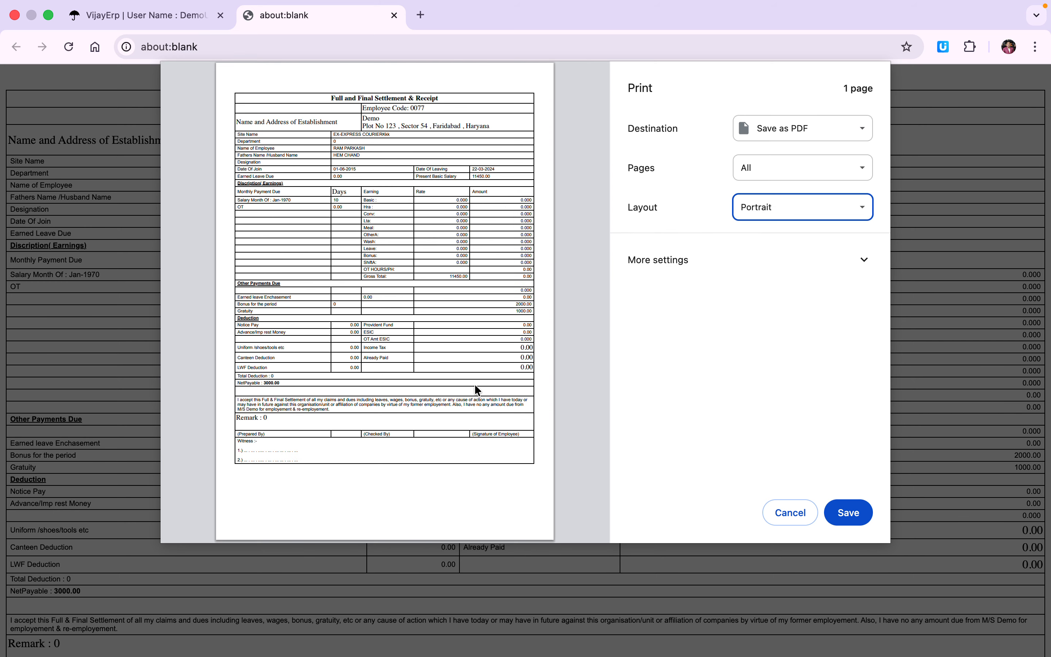
click(782, 513)
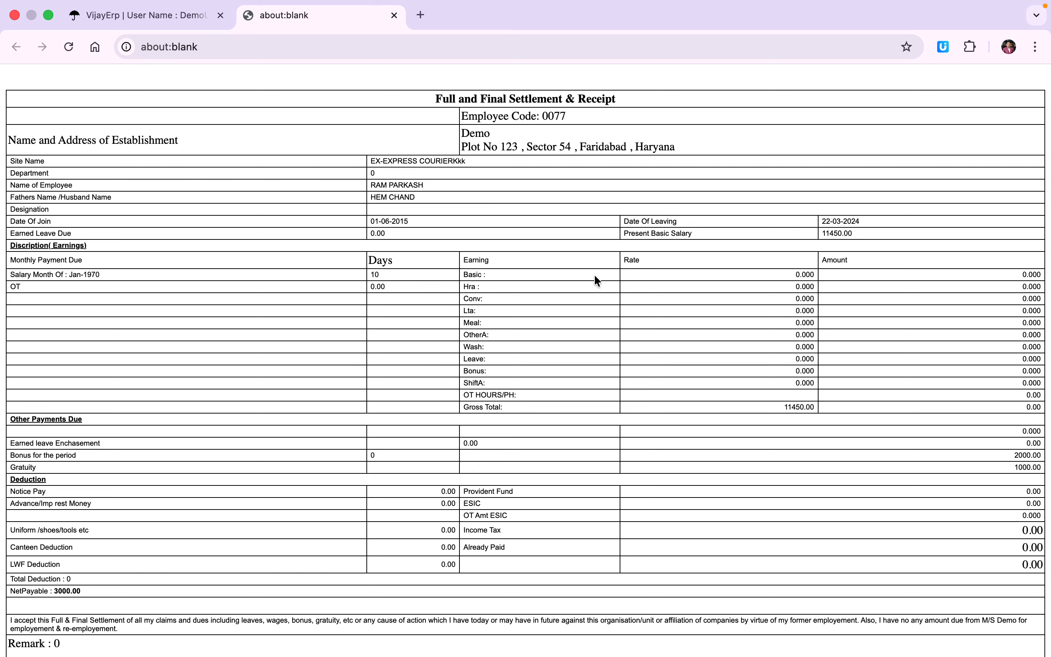
Examine the printable settlement page down to the signature and witness lines, close it, and go back to the Payroll module overview
scroll(496, 449, down, 4)
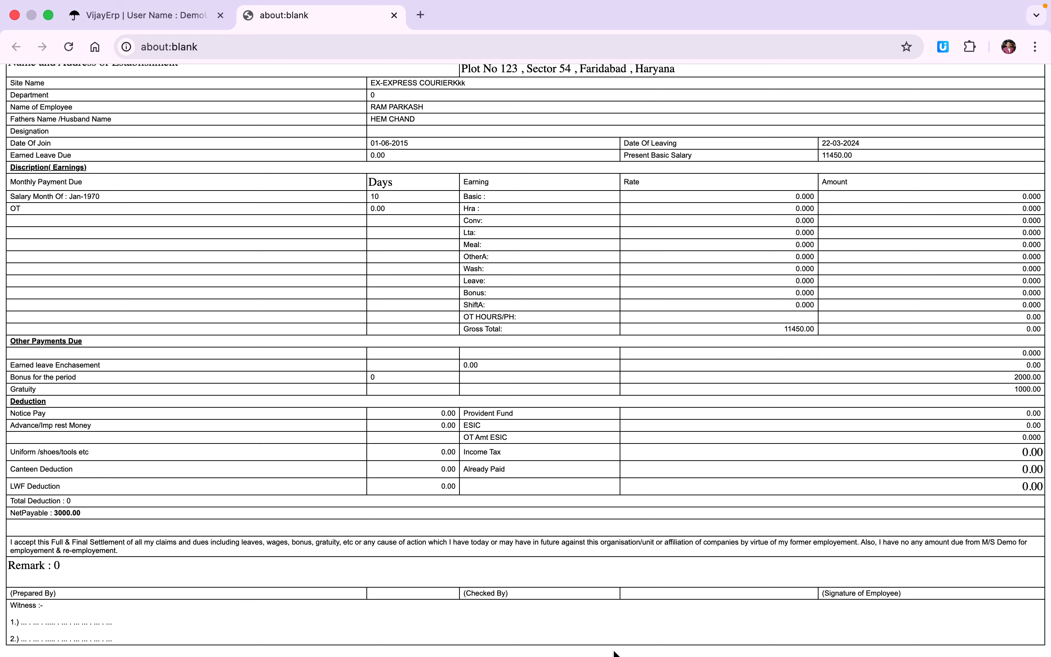
scroll(565, 521, up, 4)
click(394, 16)
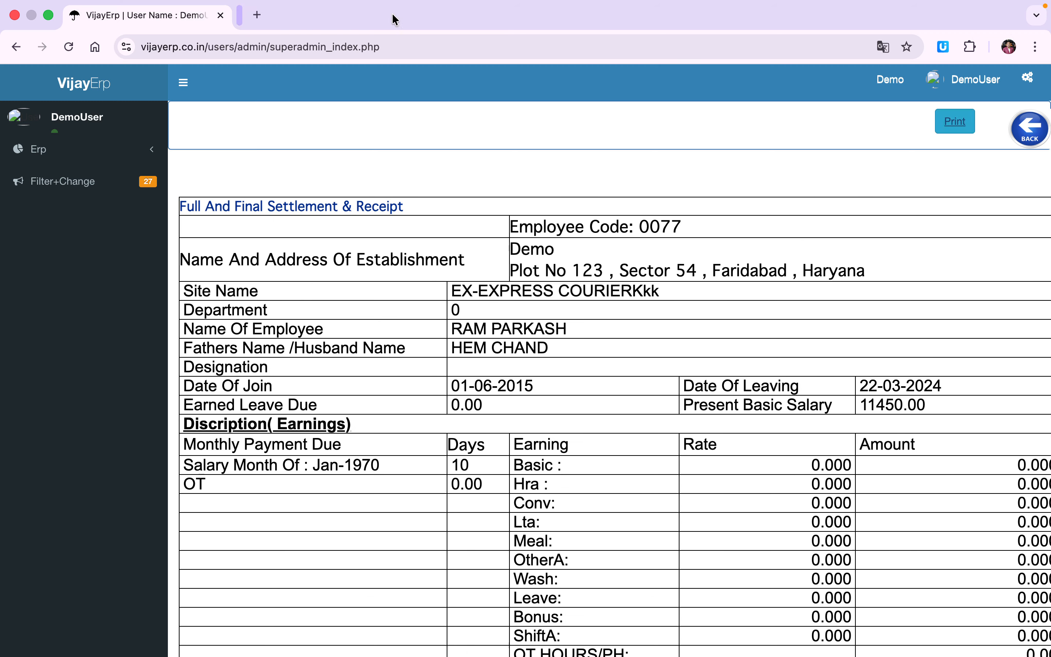
click(1037, 133)
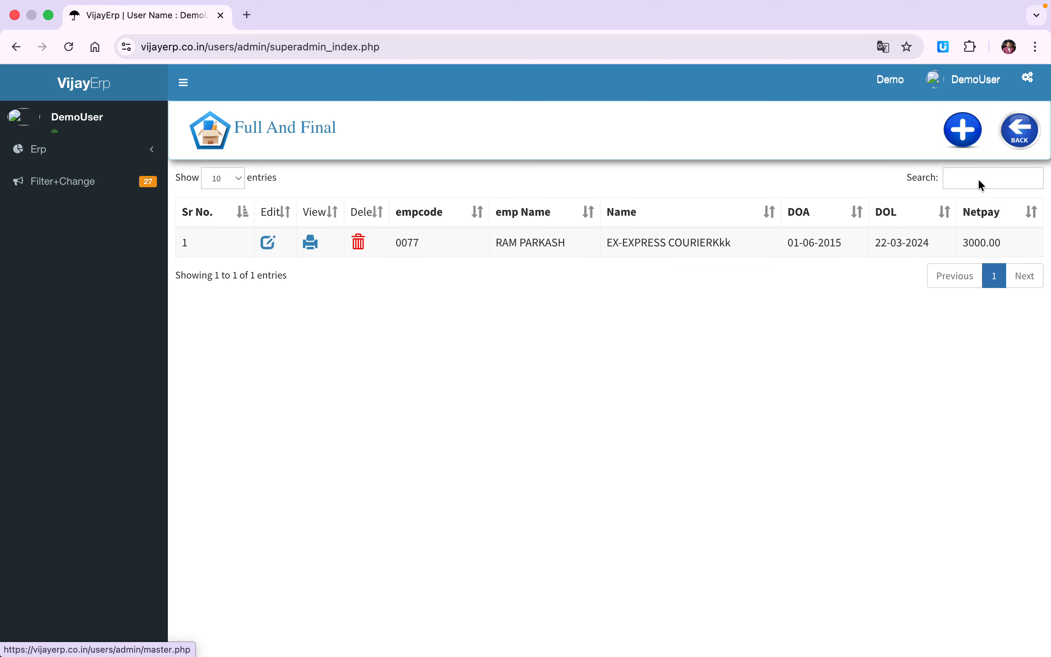
scroll(738, 310, down, 1)
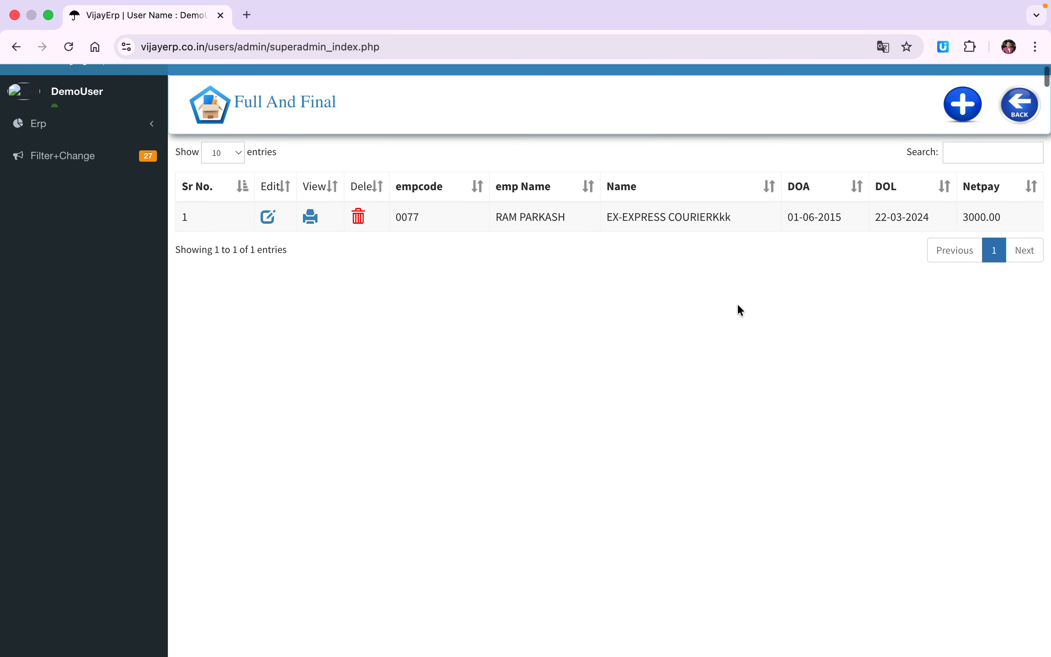
click(1019, 123)
Open Leave Register SL/CL and the leave entry form for the first listed employee
scroll(566, 366, down, 2)
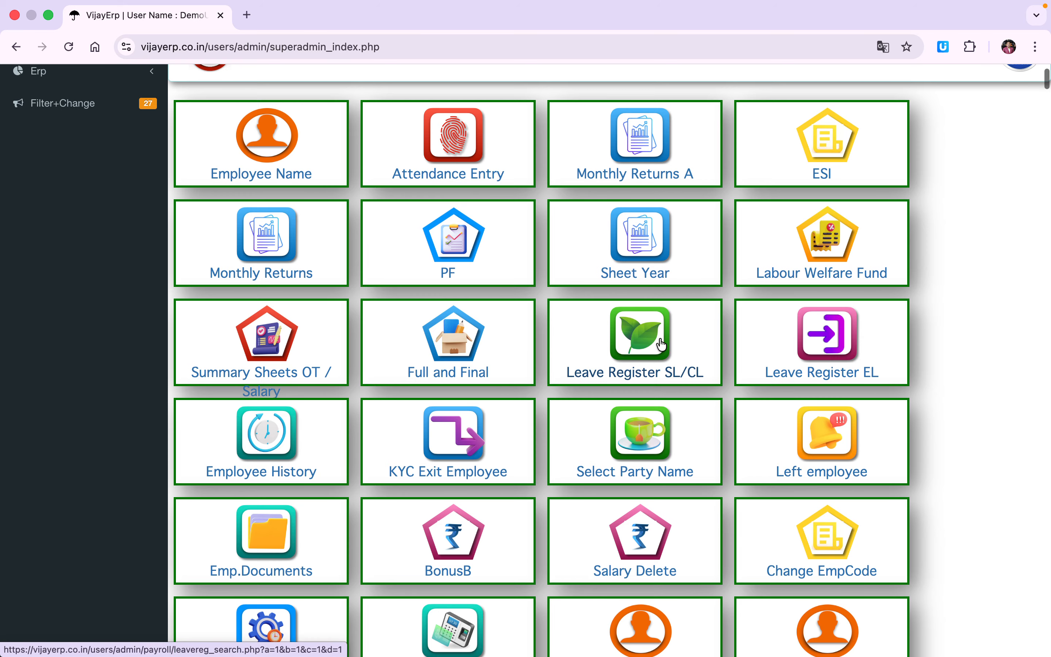
scroll(649, 321, down, 2)
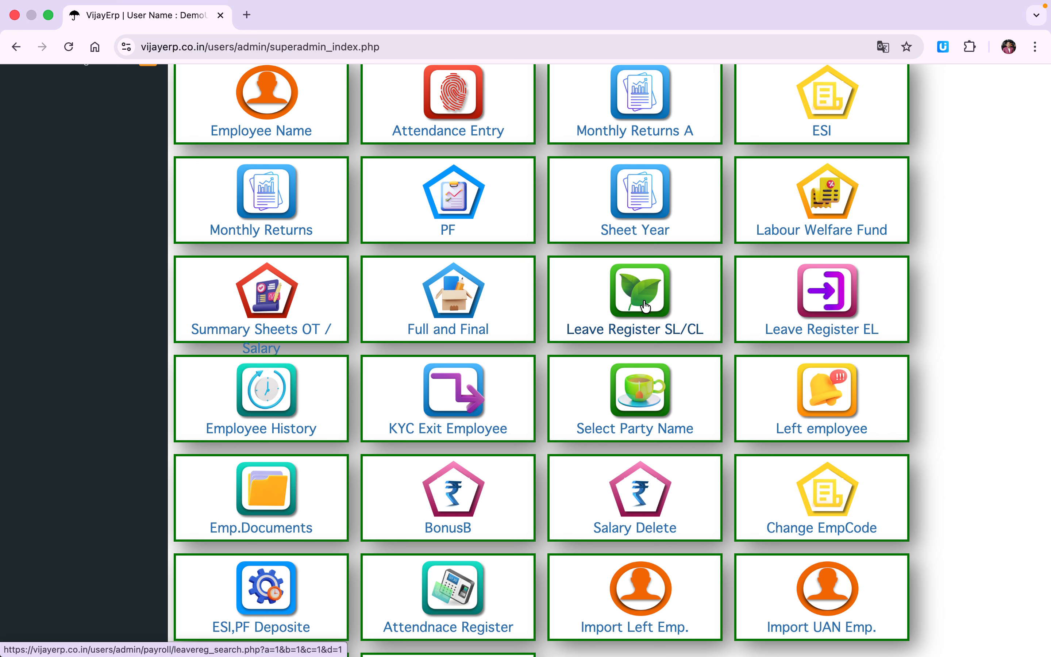
click(645, 306)
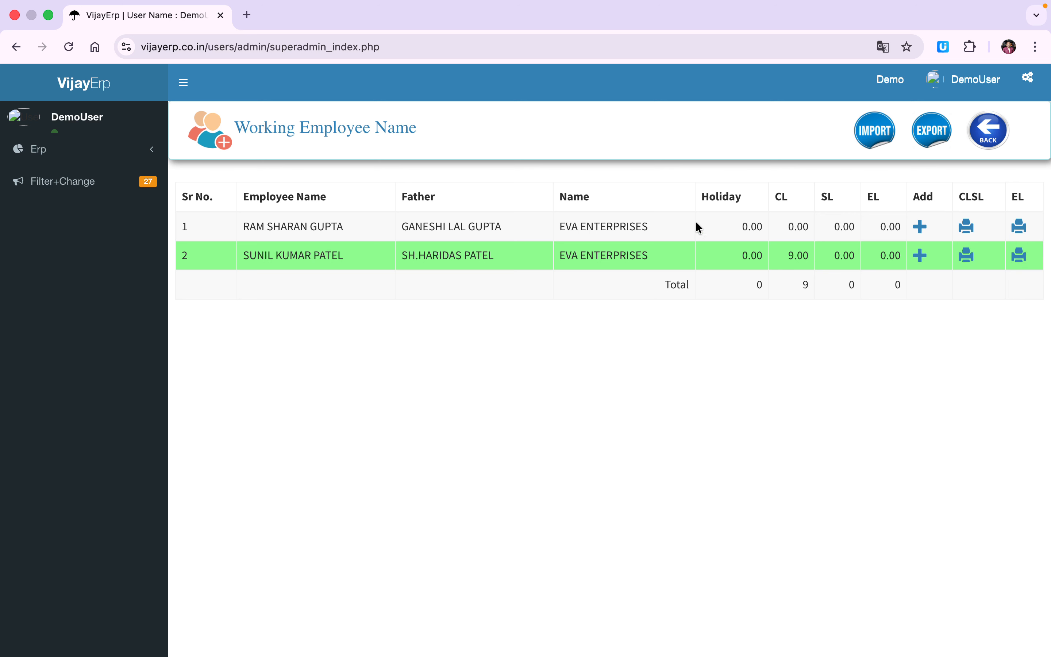
click(919, 227)
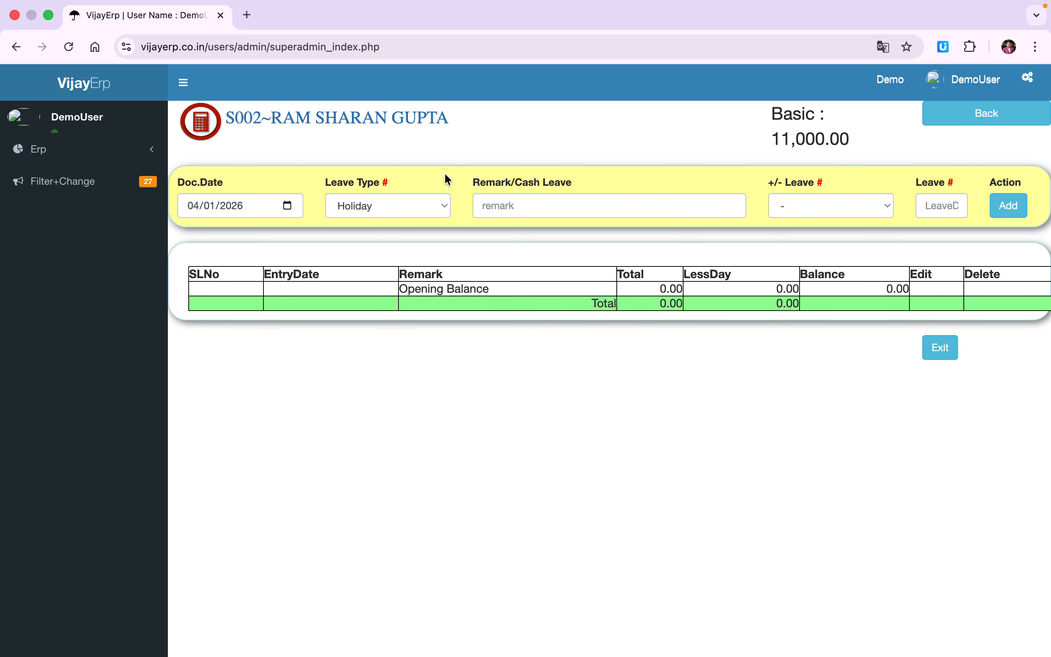
Add a Casual Leave entry with remark opb, leave sign + and 5 leave days
click(393, 205)
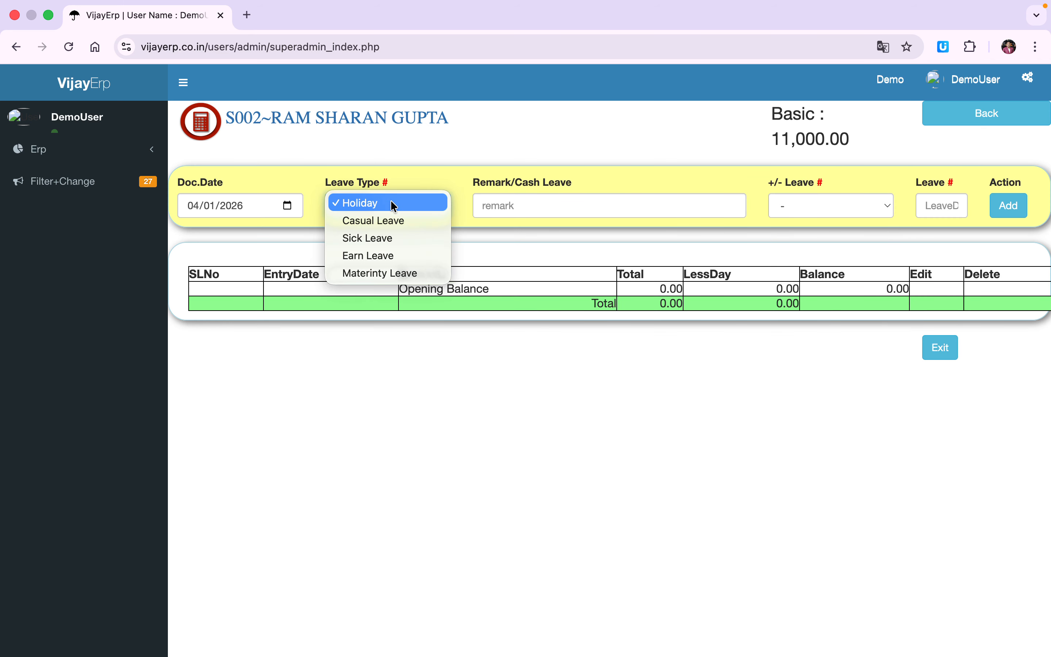
click(411, 221)
click(537, 209)
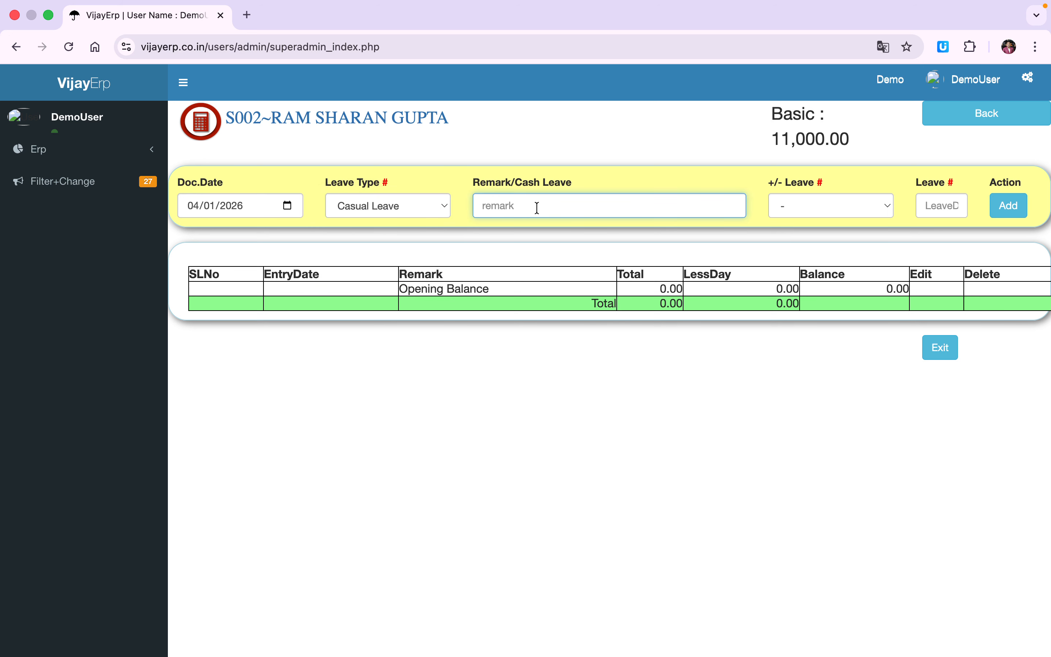
text(opb)
click(830, 206)
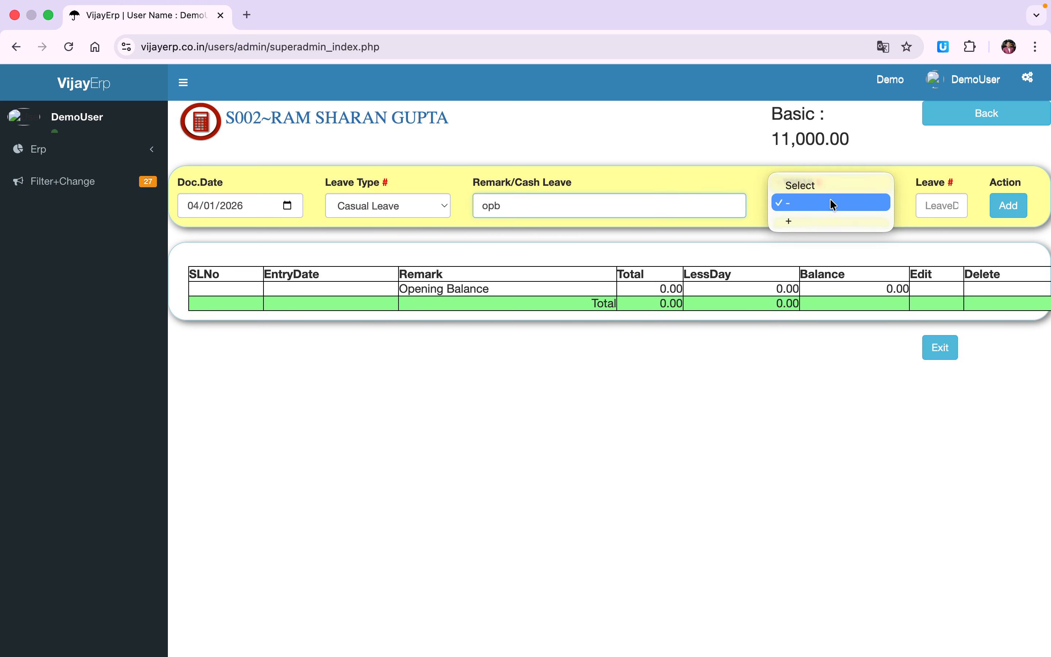
click(940, 205)
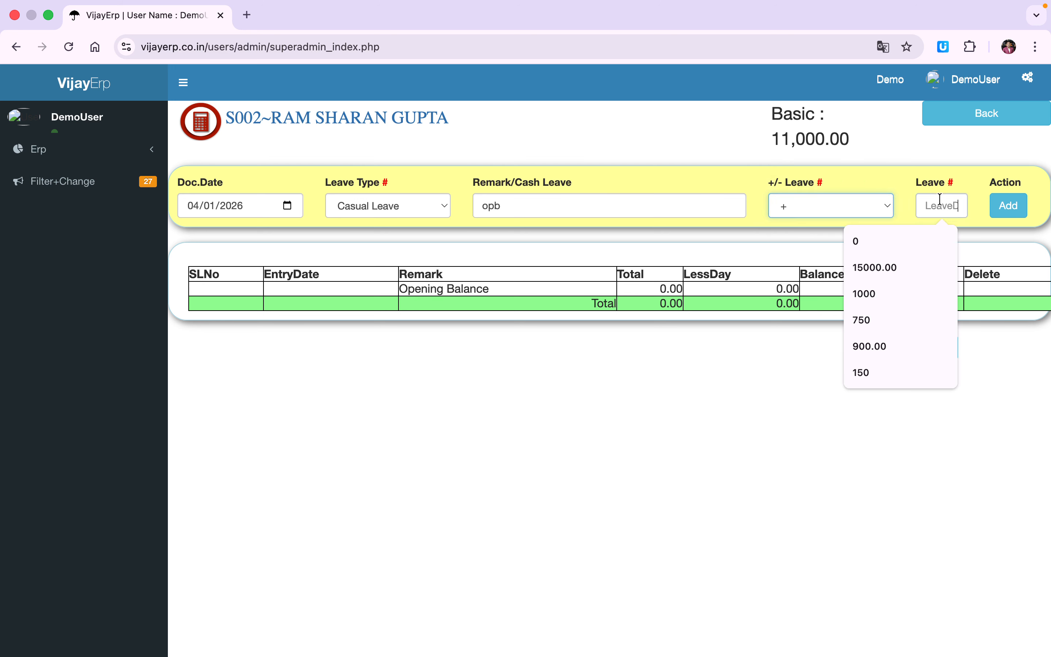
text(5)
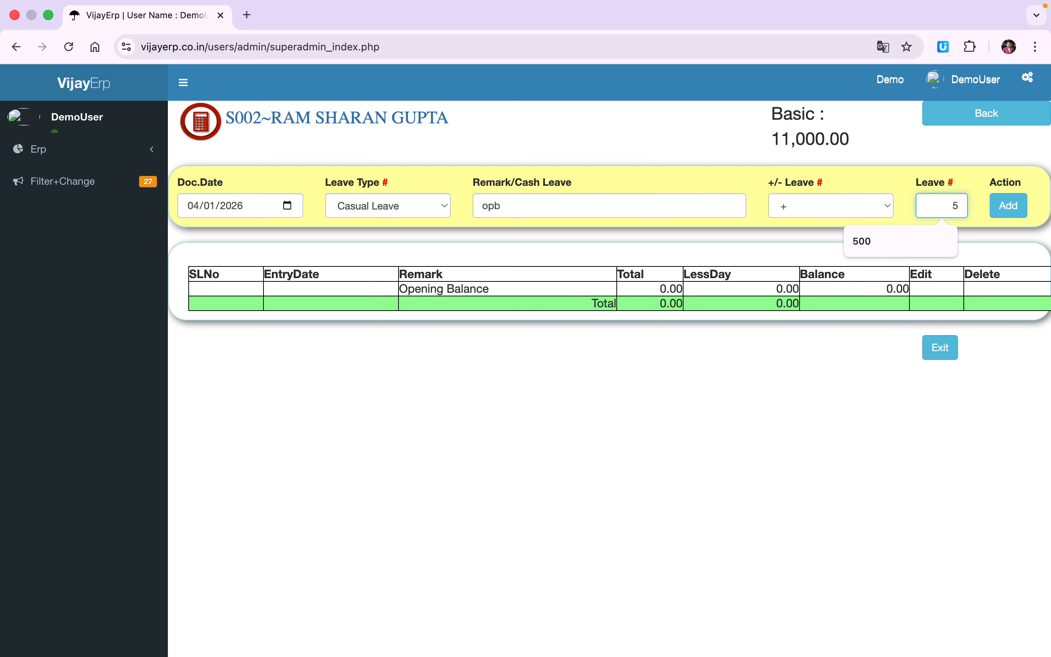
click(1002, 211)
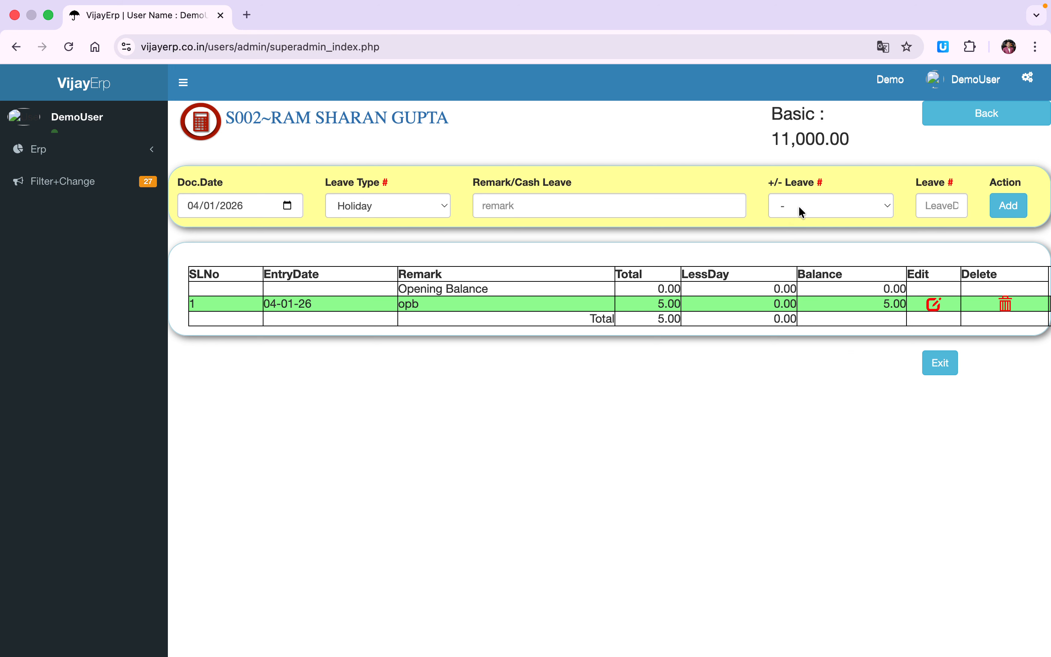
Add a Sick Leave entry with remark opb, leave sign + and 3 leave days
click(398, 213)
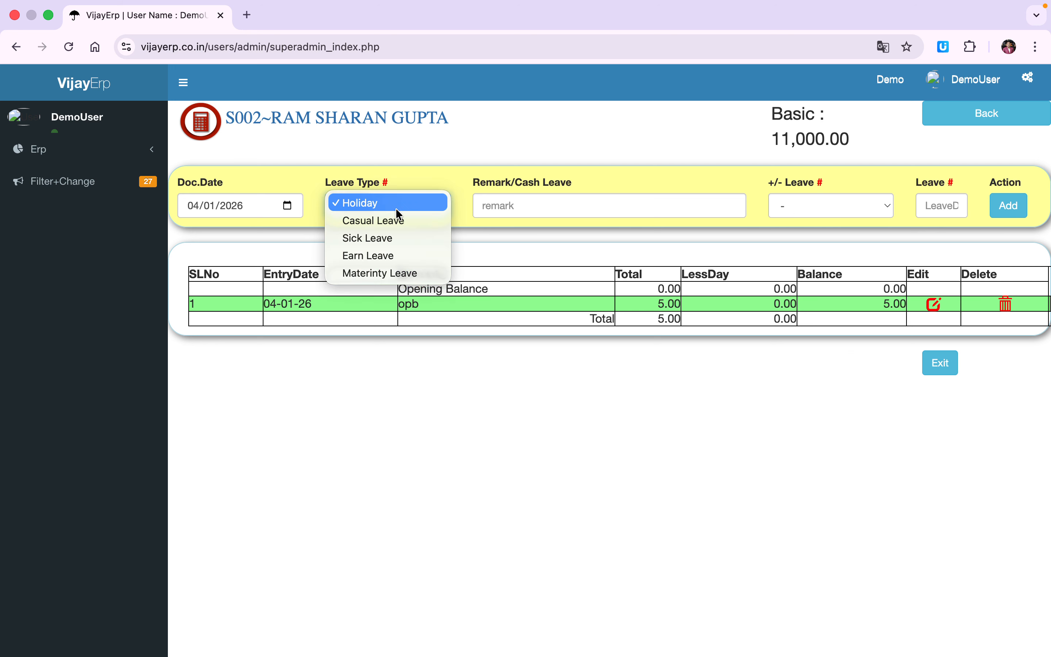
click(379, 240)
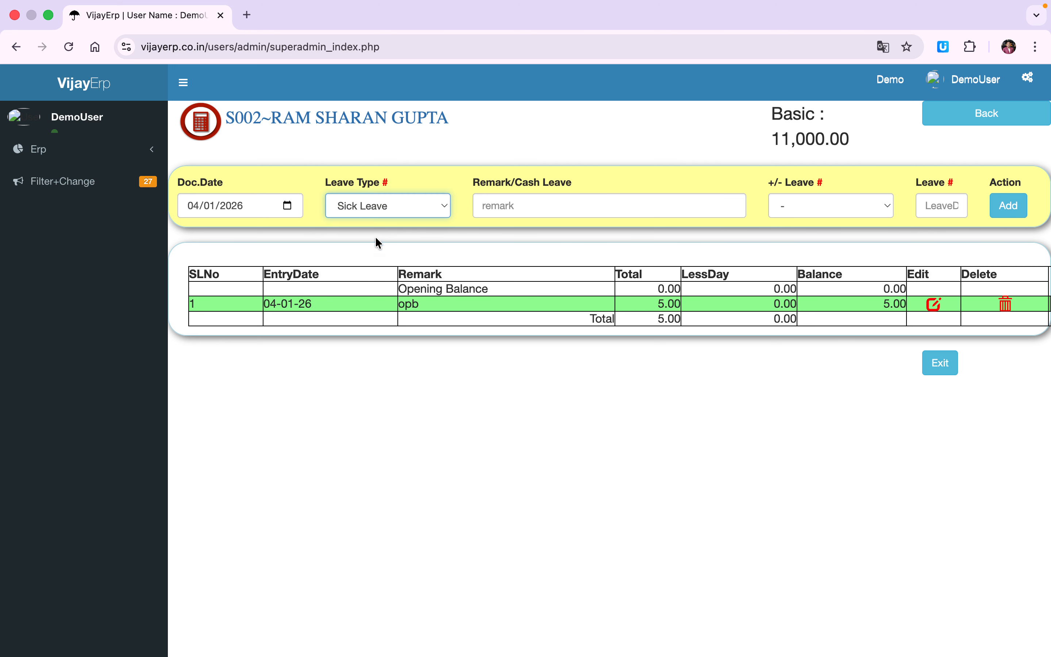
click(518, 212)
click(558, 235)
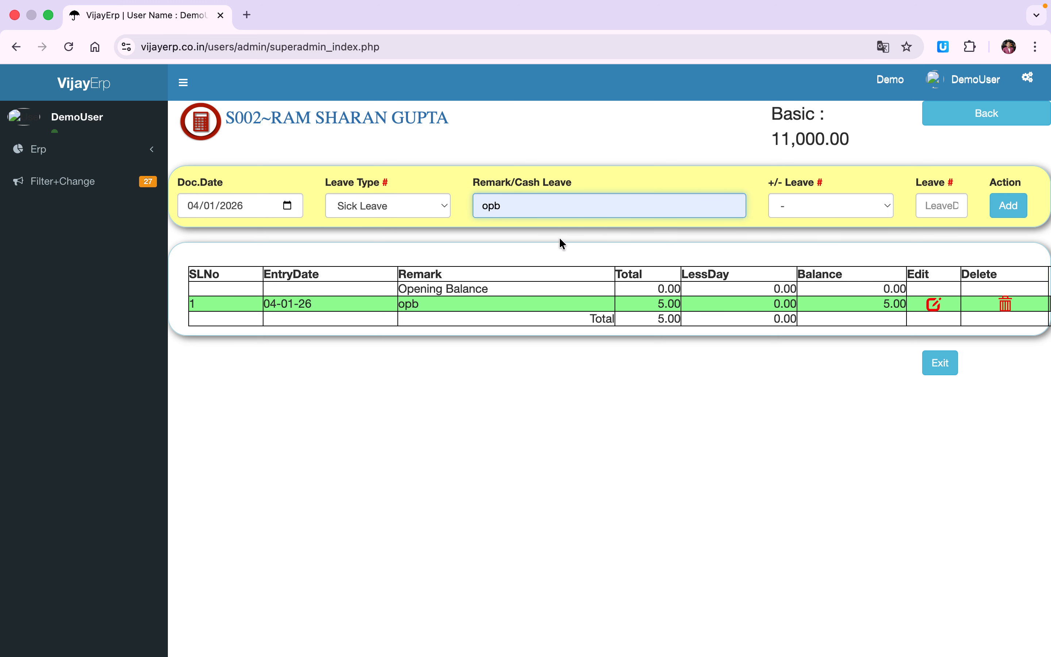
click(804, 208)
click(802, 220)
click(952, 200)
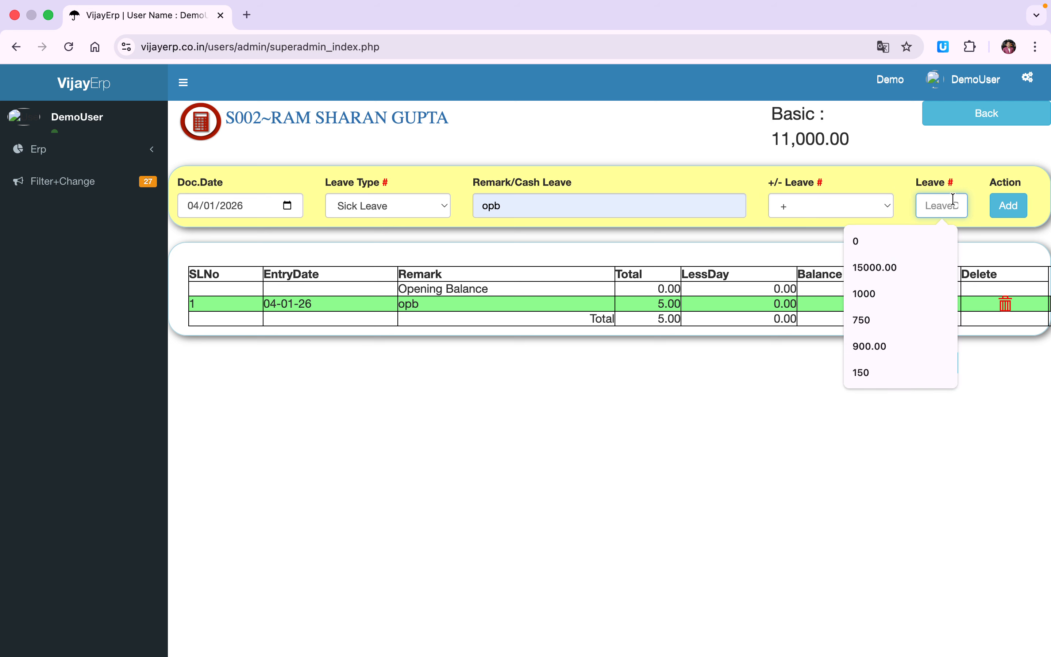
text(3)
click(1007, 204)
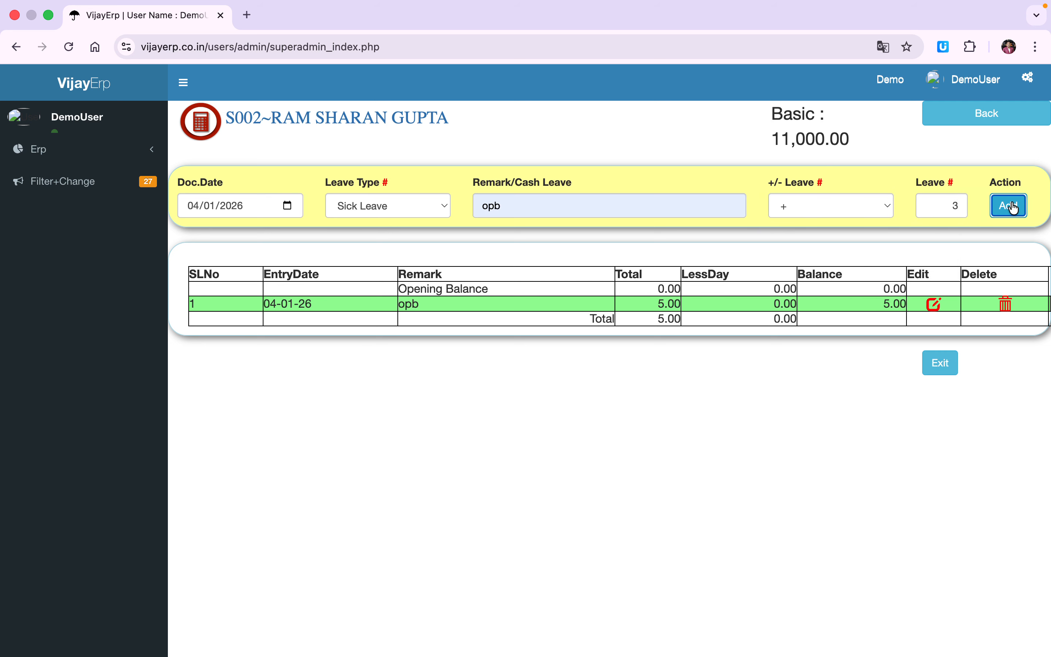
Add an Earn Leave entry with remark opb, leave sign + and 8 leave days
click(404, 208)
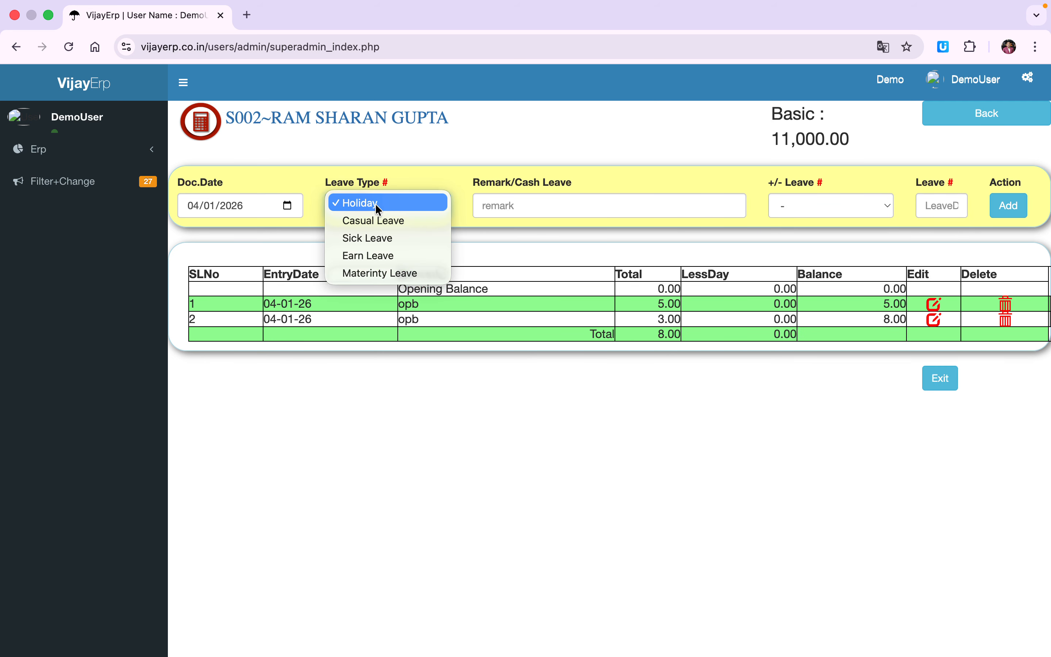
click(397, 255)
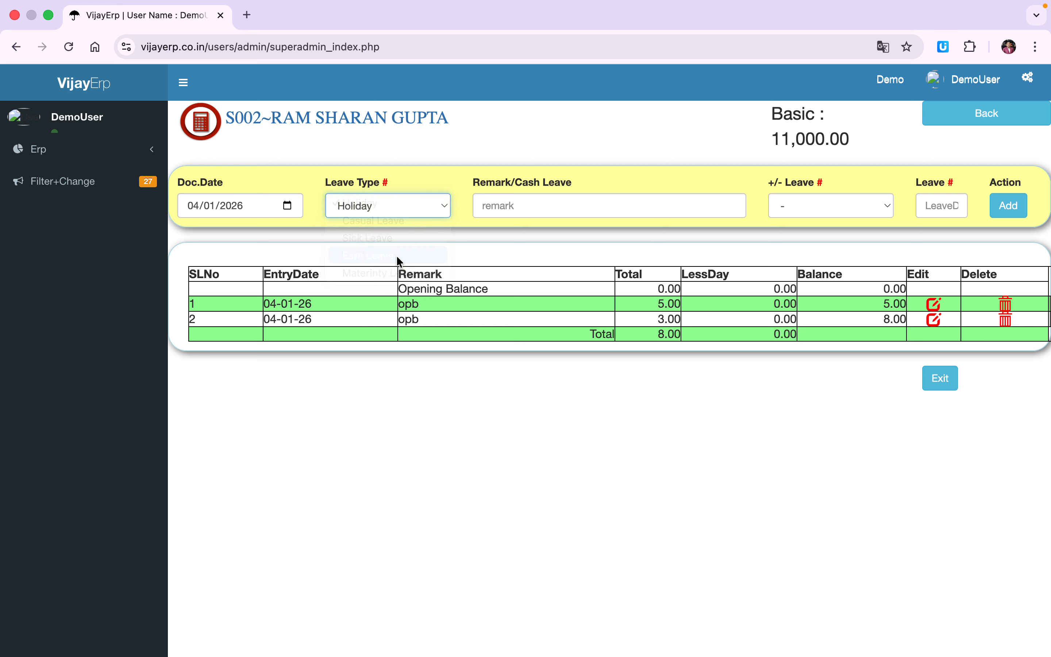
click(545, 204)
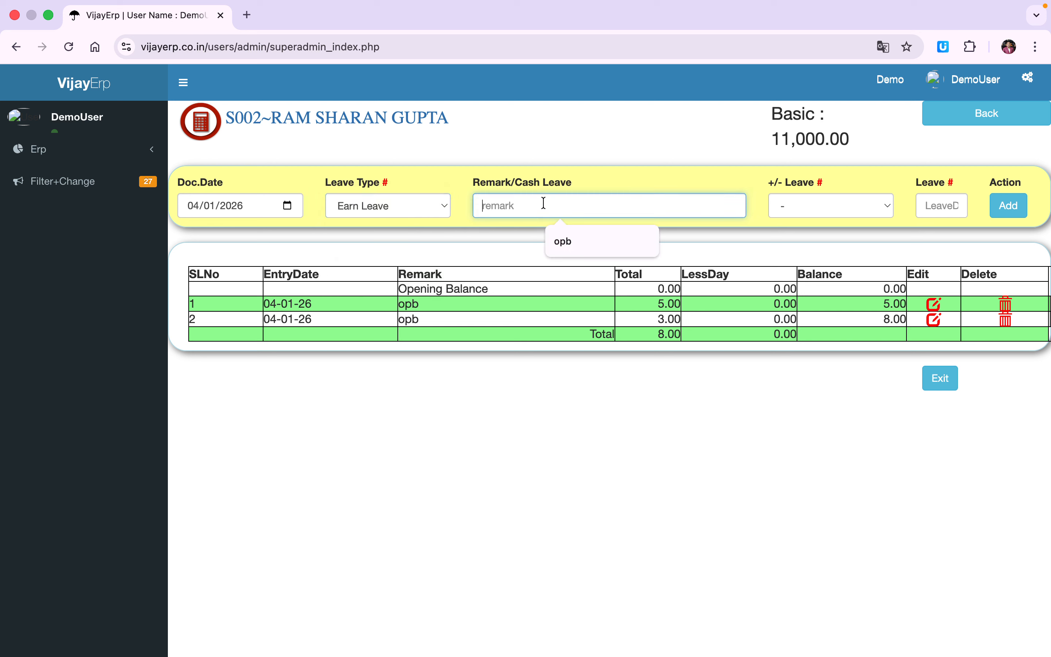
click(560, 233)
click(802, 206)
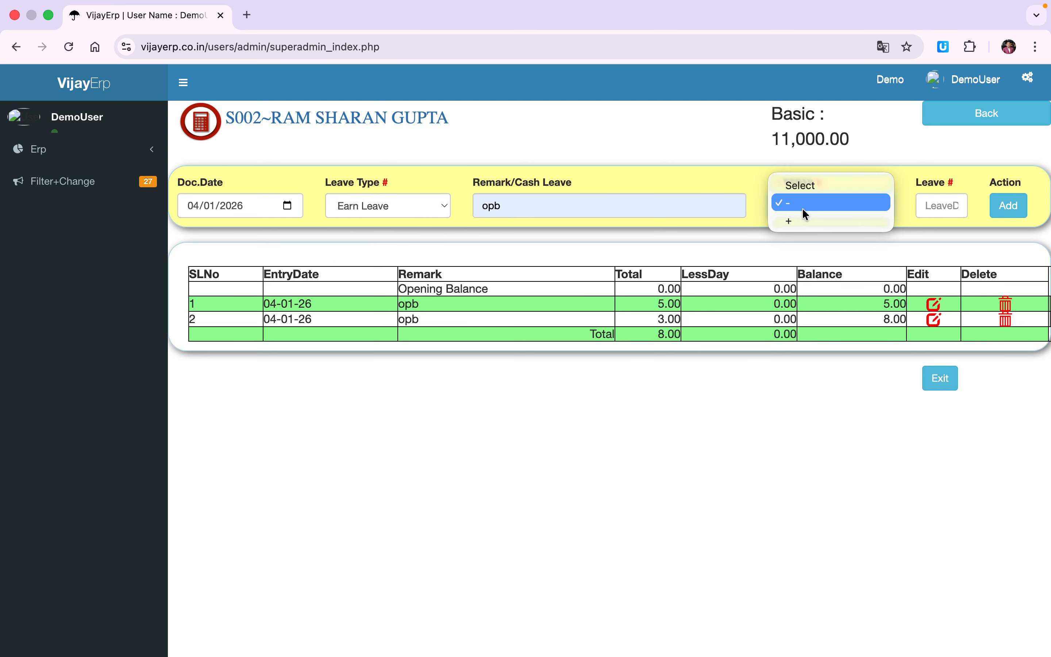
click(809, 220)
click(938, 204)
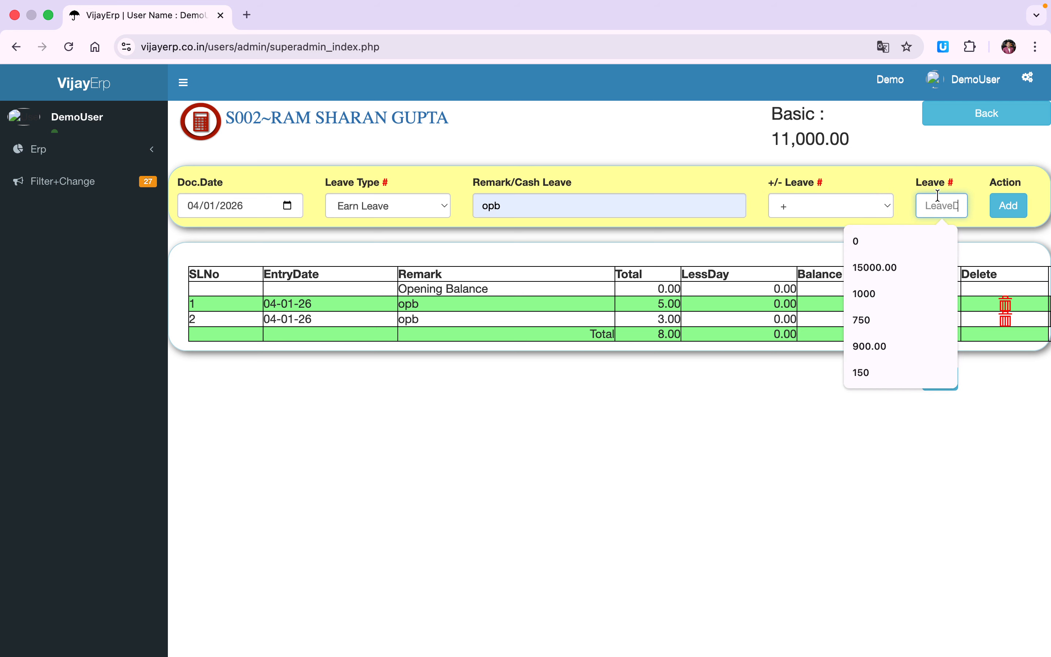
text(8)
click(1006, 206)
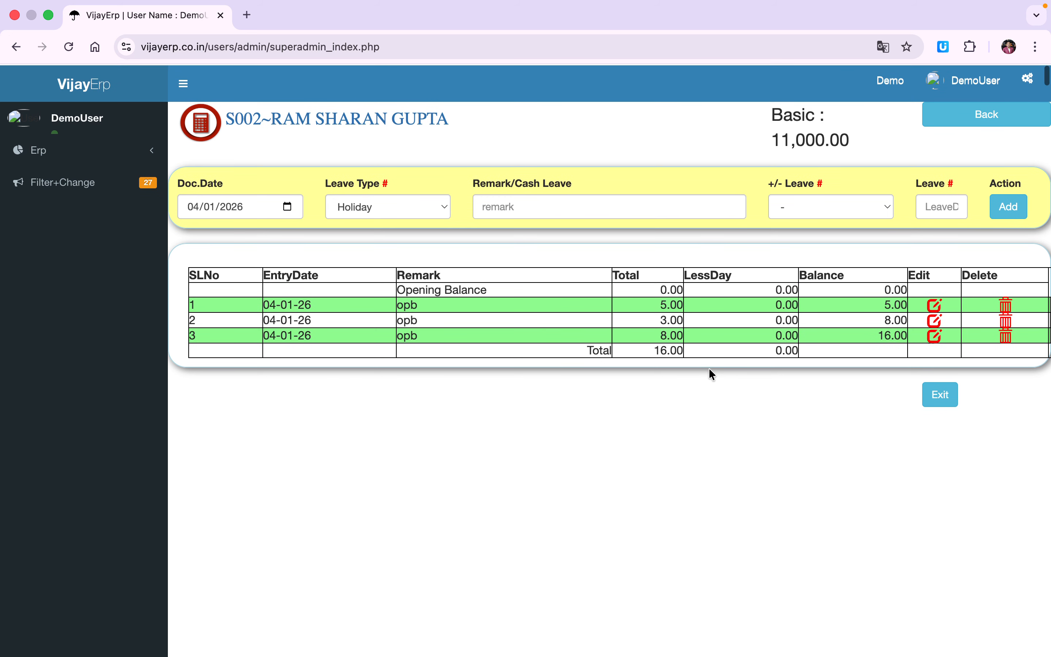
Examine the first listed employee's CLSL register Form B for holiday, casual and sick leave, and go back to the Payroll module overview
click(992, 115)
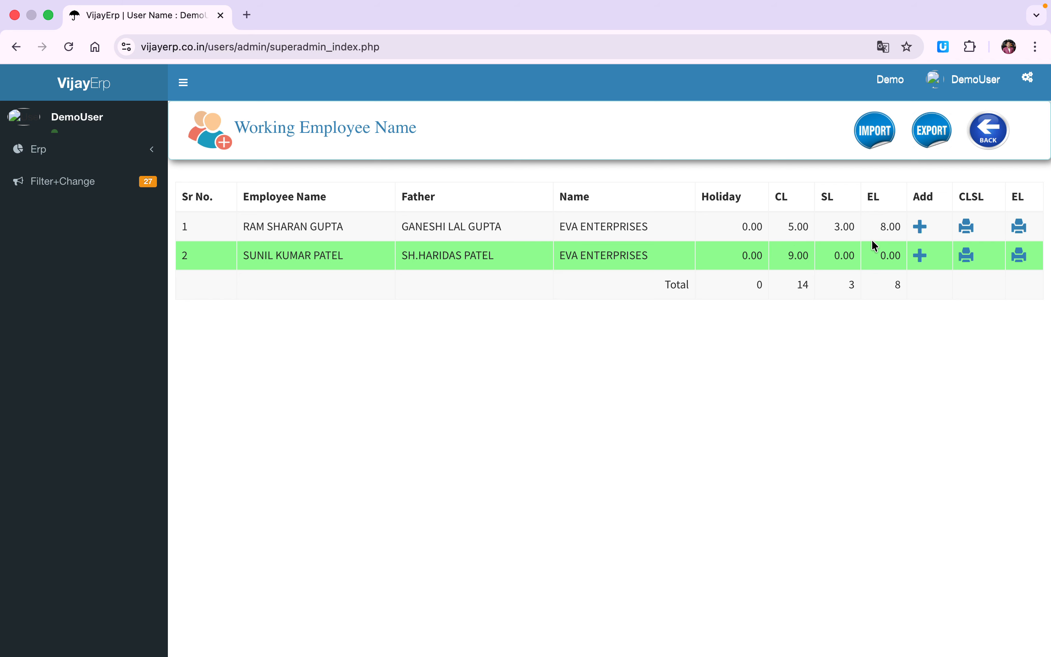
click(965, 227)
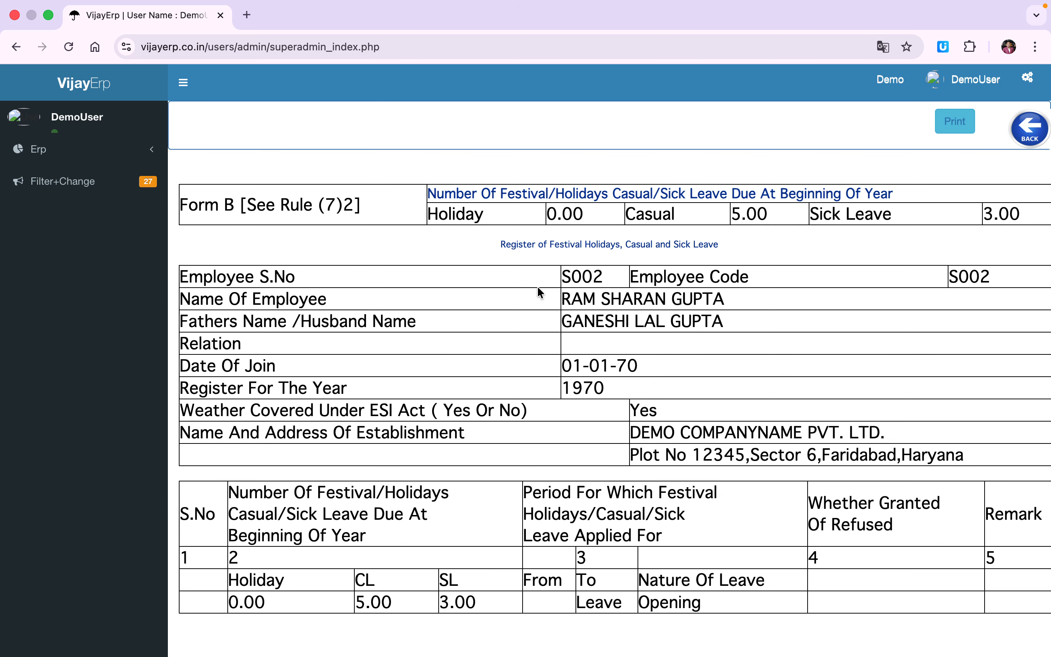
scroll(537, 286, down, 5)
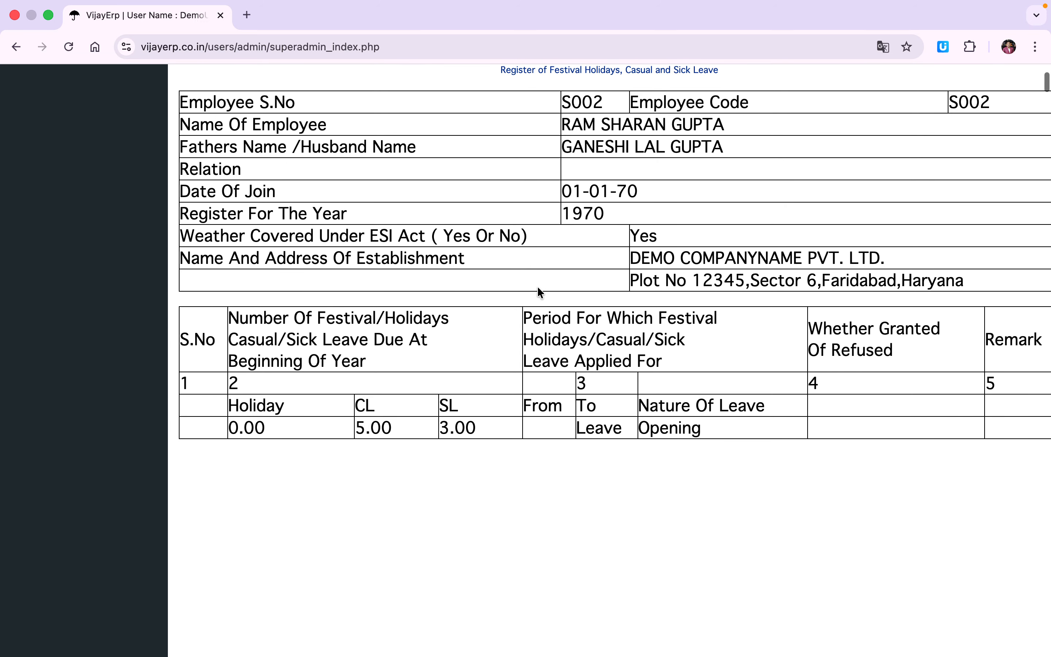
scroll(784, 385, up, 1)
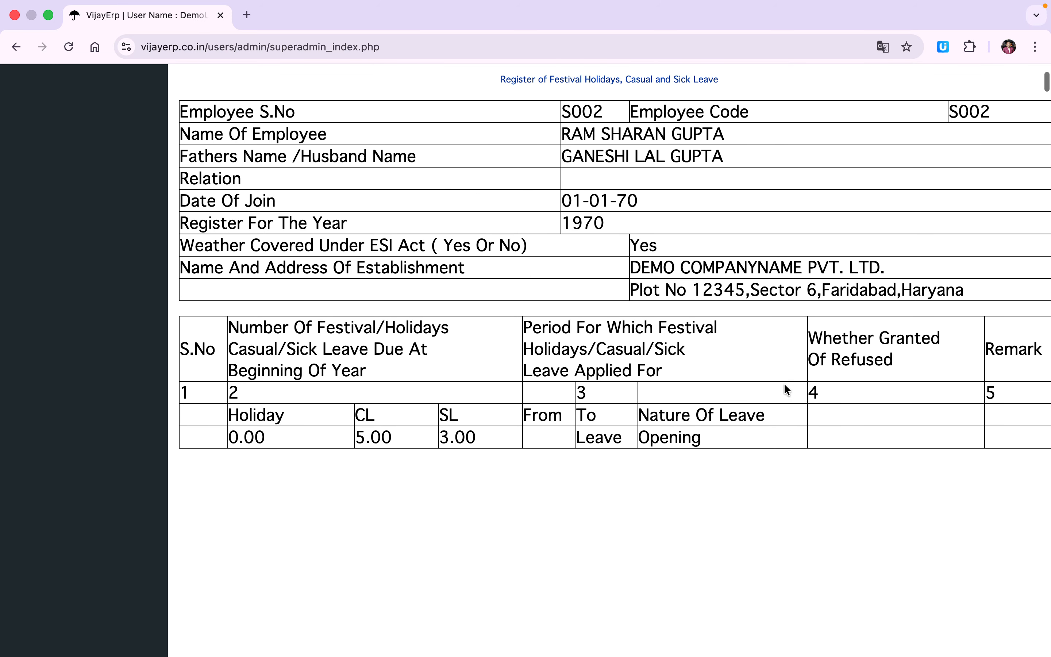
scroll(784, 383, up, 5)
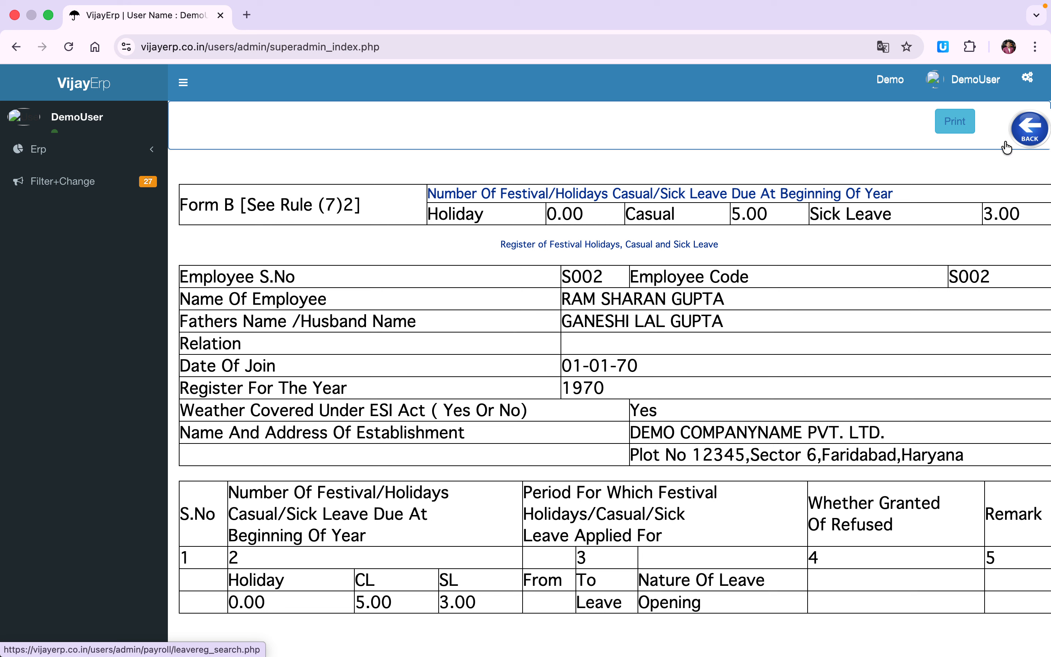
drag(823, 213, 882, 213)
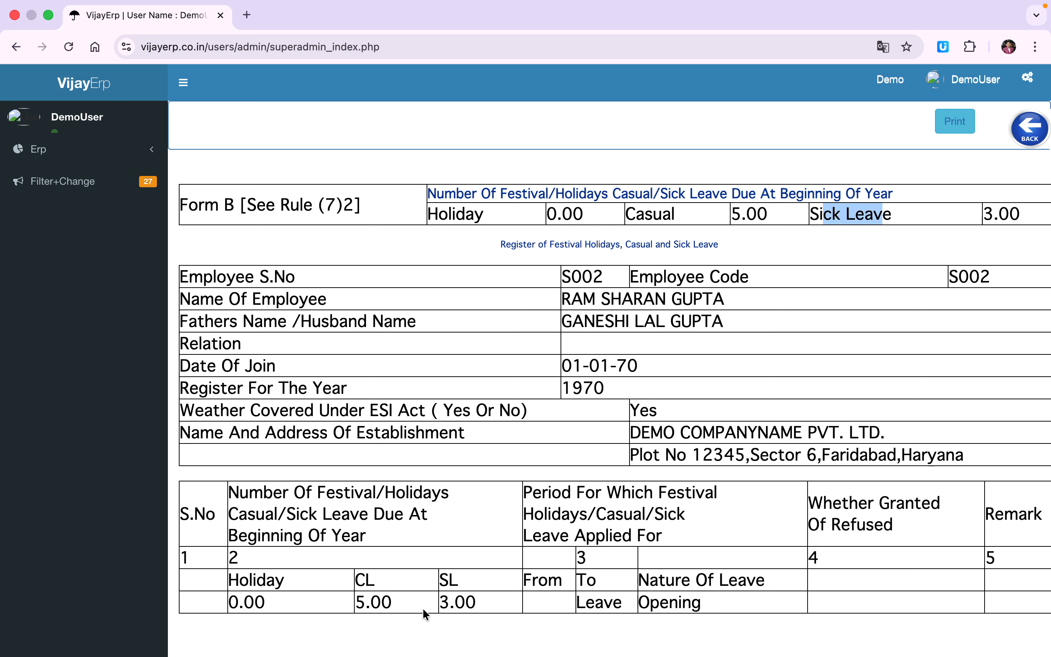
click(353, 609)
drag(354, 608, 402, 602)
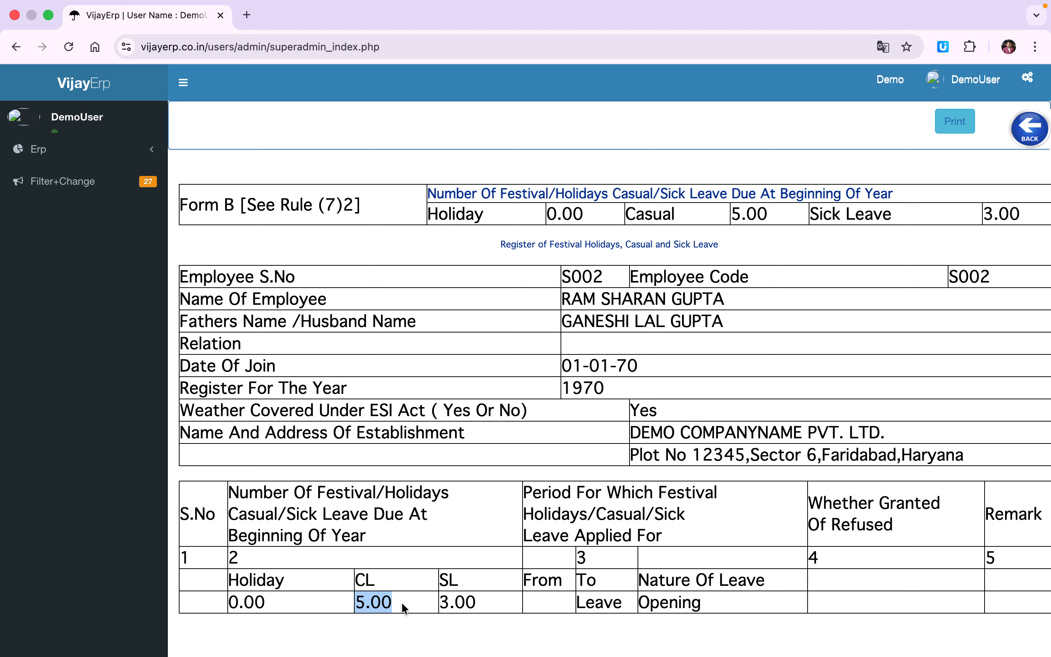
scroll(402, 602, up, 2)
click(1039, 124)
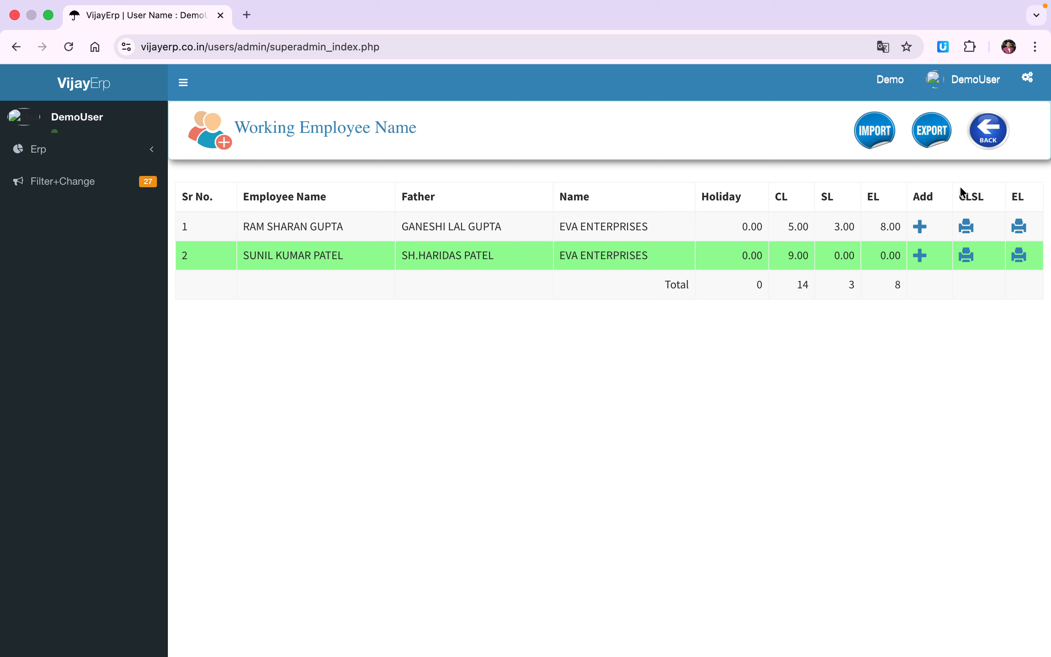
click(988, 140)
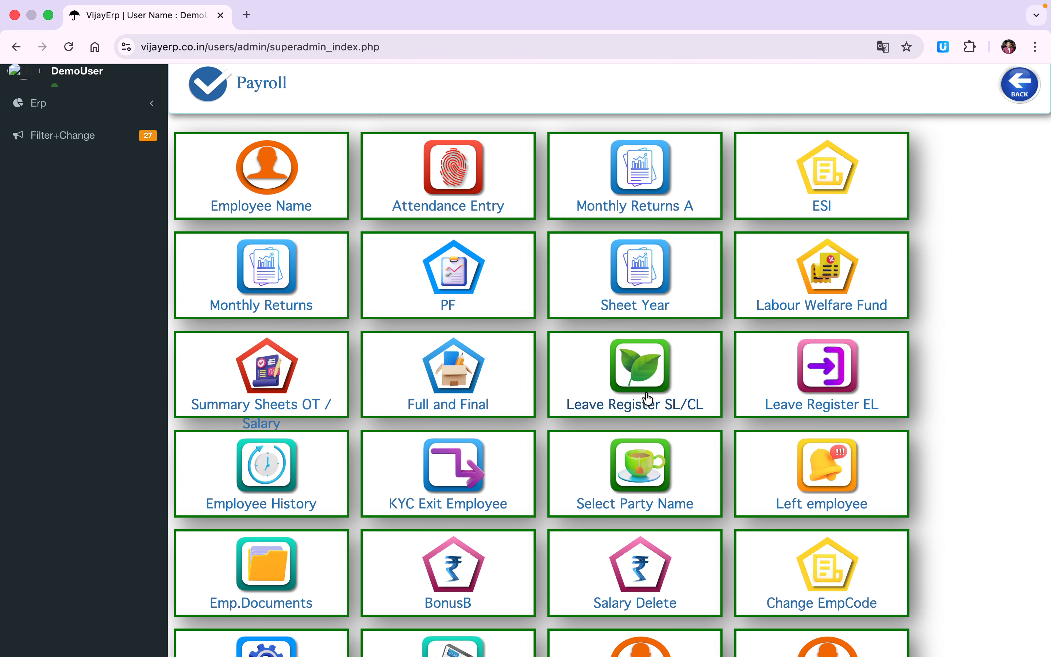
Open Leave Register EL, view the leave summary for 202502 and return to the Leave Monthly Sheet
click(859, 374)
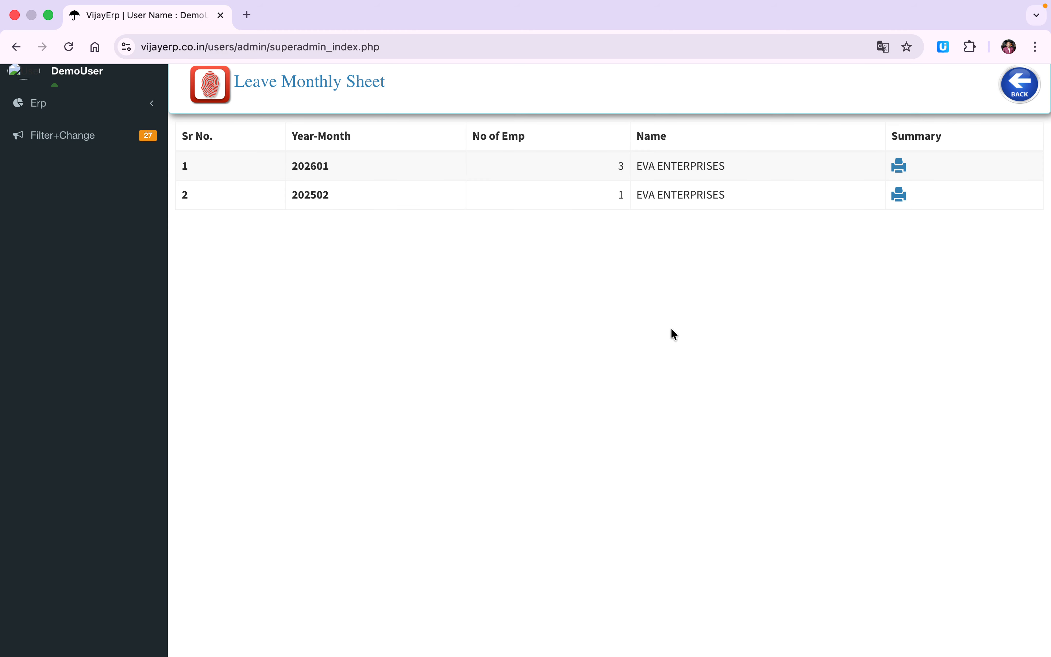
scroll(650, 331, up, 2)
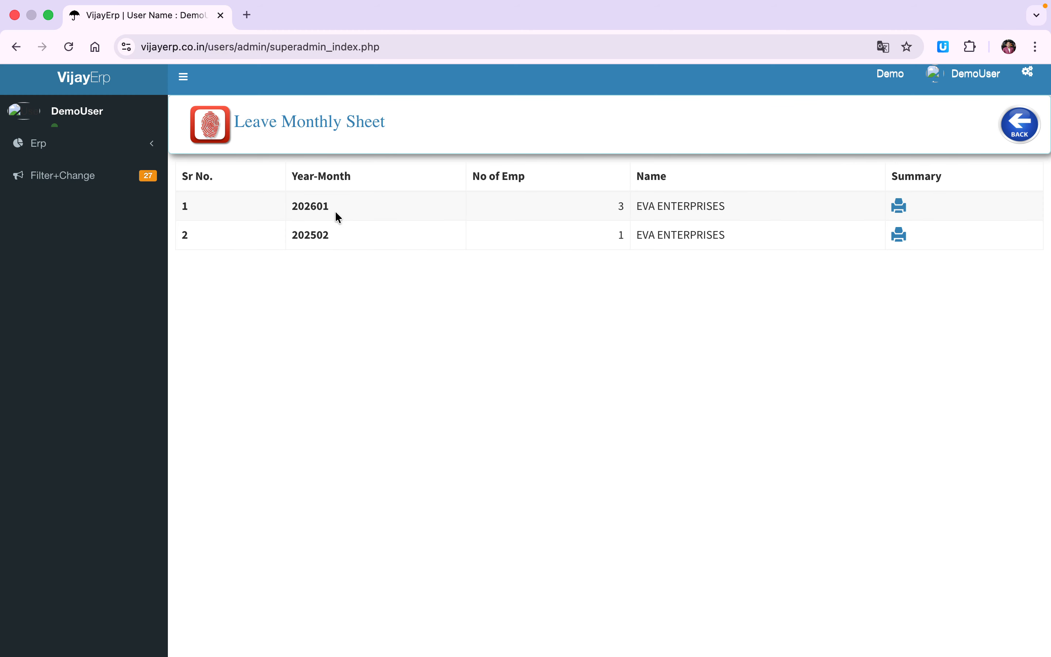
click(899, 238)
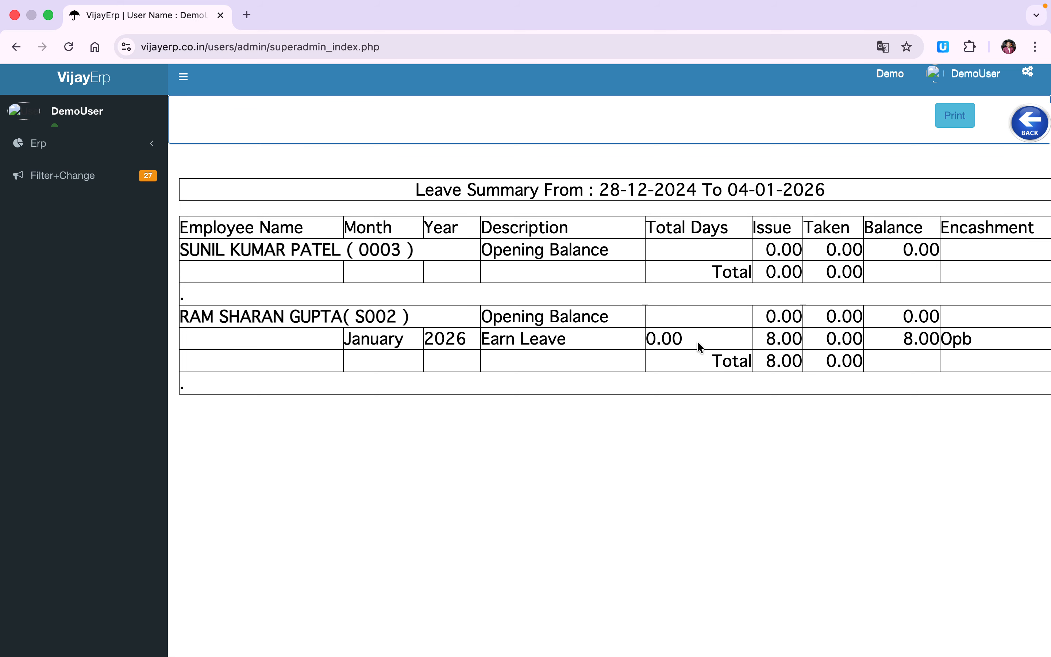
click(1025, 122)
Examine the Issue, Taken and Encashment columns of the 202601 leave summary, and go back to the Payroll module overview
click(899, 205)
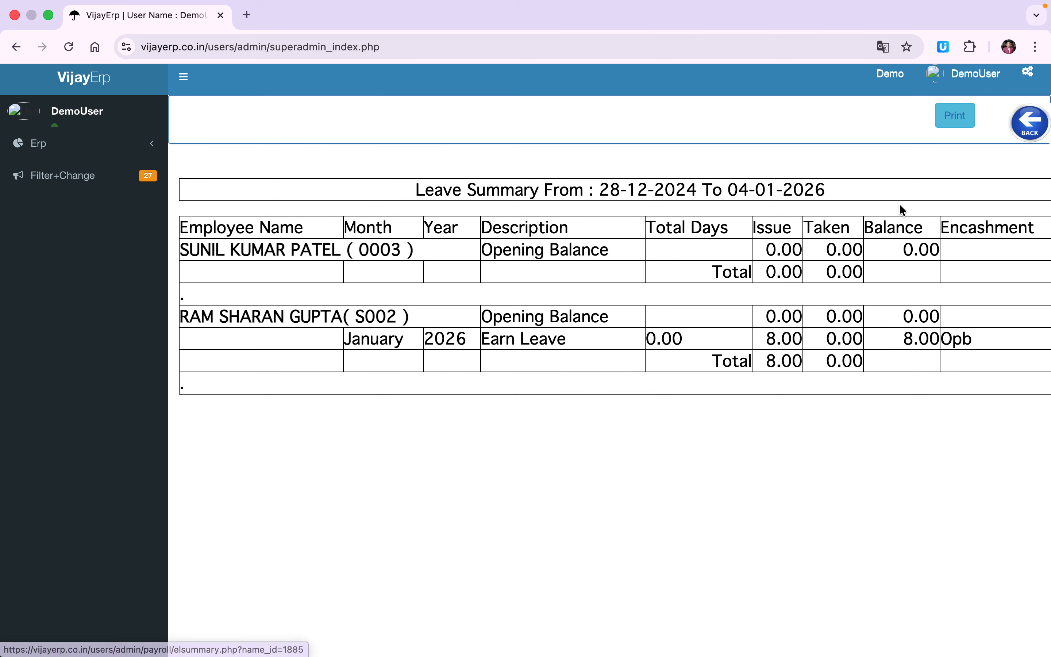
scroll(896, 210, up, 1)
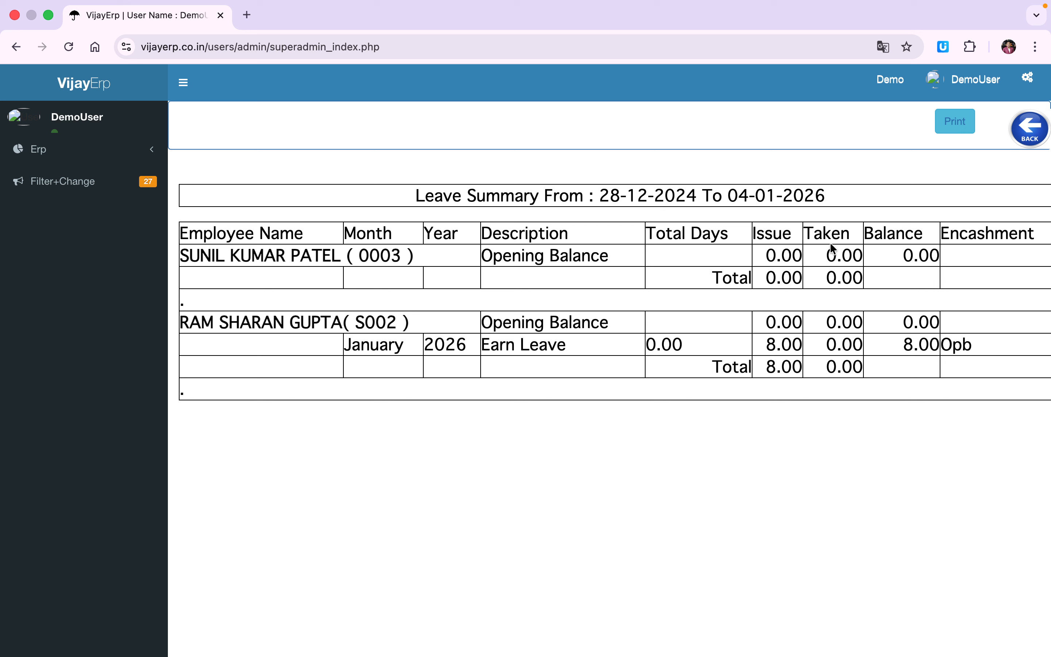
drag(825, 252, 845, 252)
click(772, 253)
drag(772, 253, 782, 254)
click(784, 340)
double_click(975, 336)
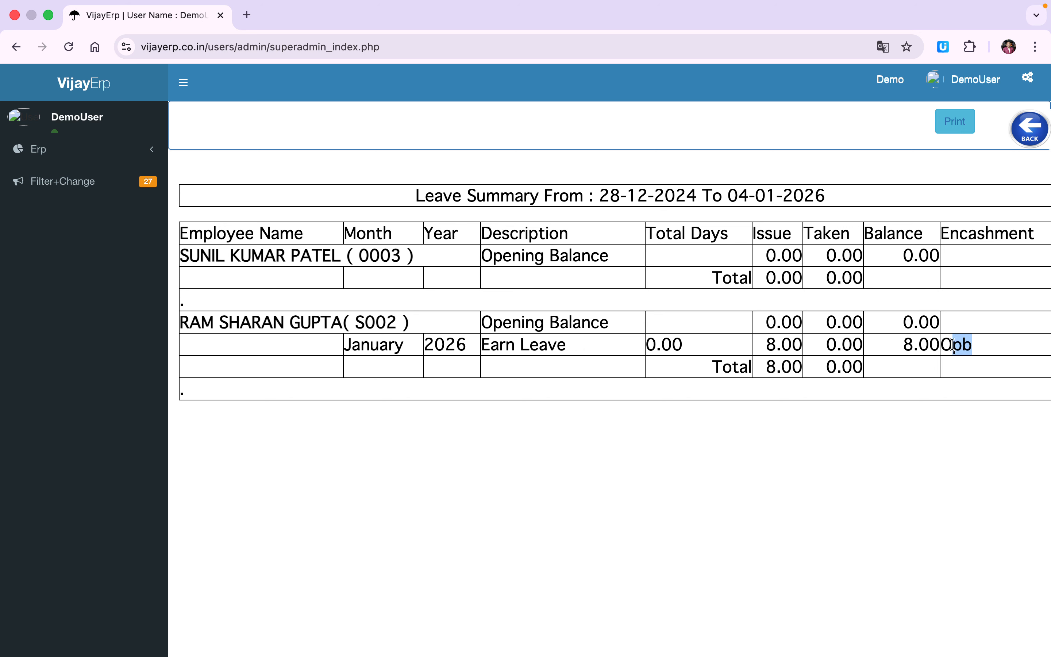
click(1027, 140)
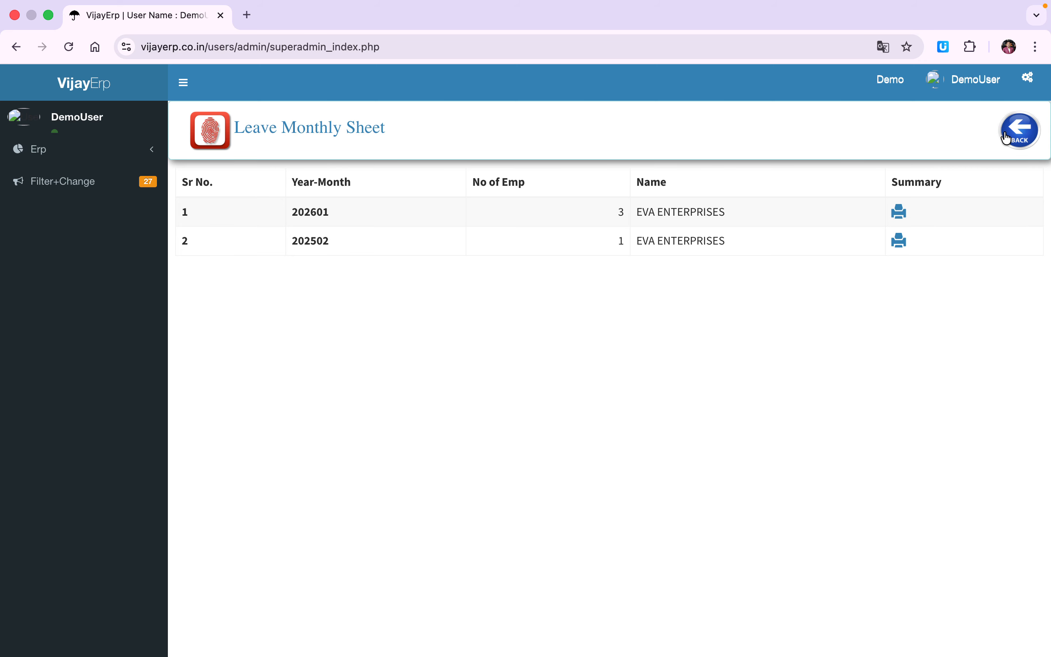
click(1008, 138)
Open Employee History, view the first listed employee's Form 3-A PF contribution card and return to the history list
scroll(825, 368, down, 3)
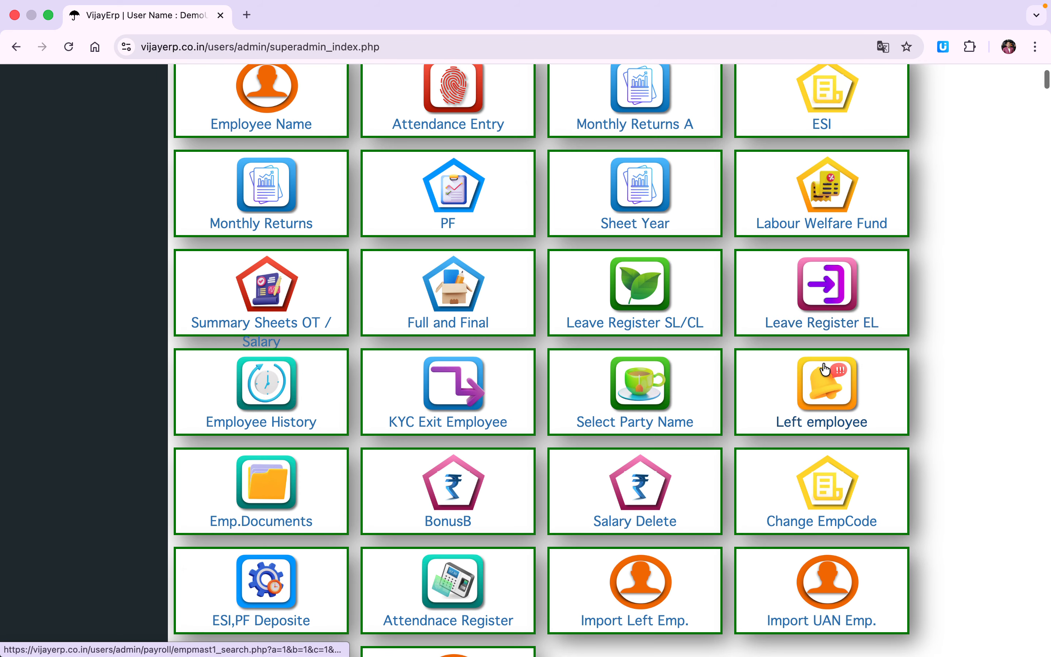
scroll(824, 368, down, 1)
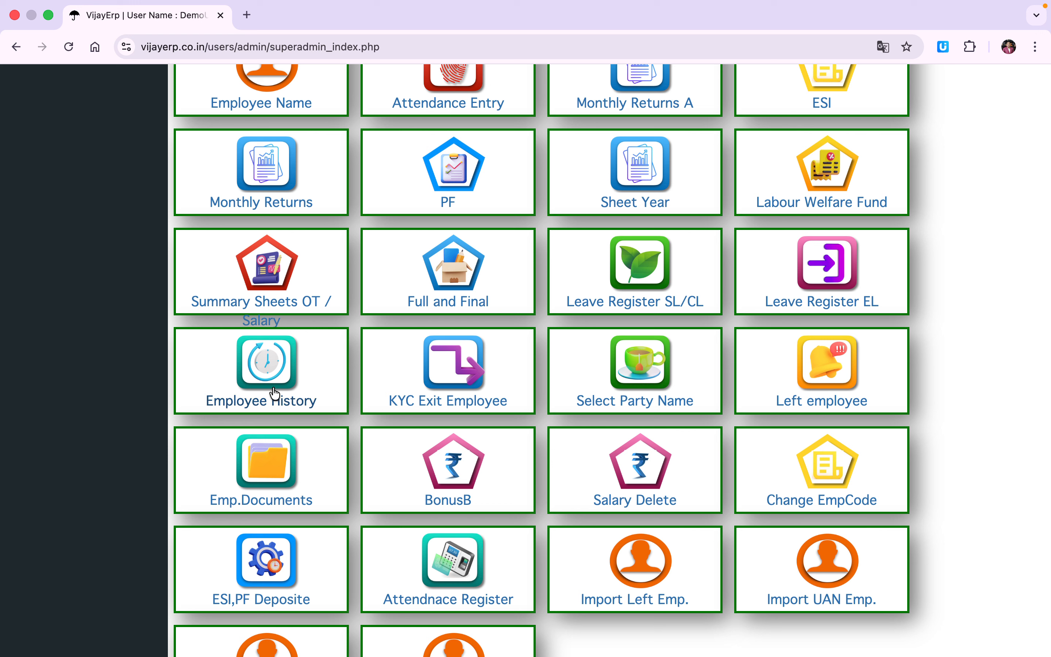
click(273, 385)
scroll(272, 365, up, 4)
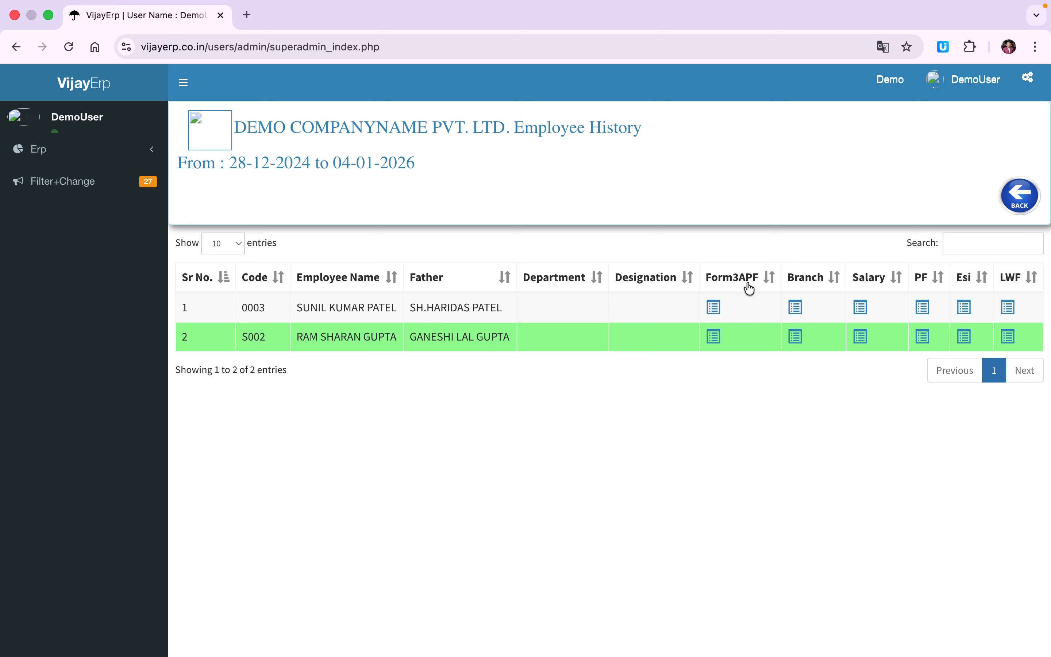
click(714, 308)
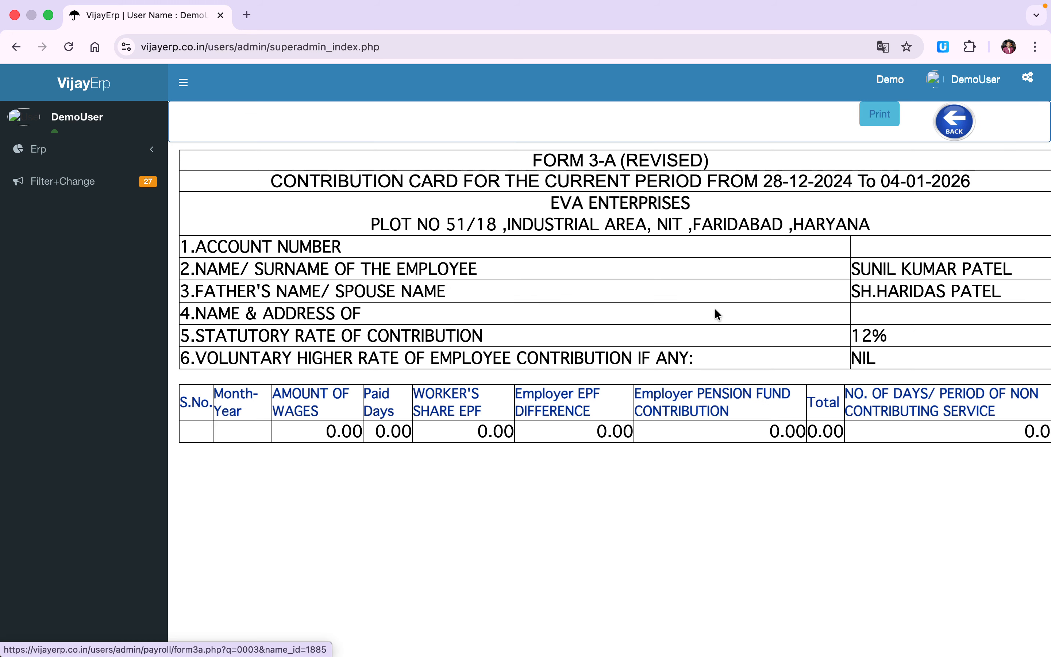
click(954, 122)
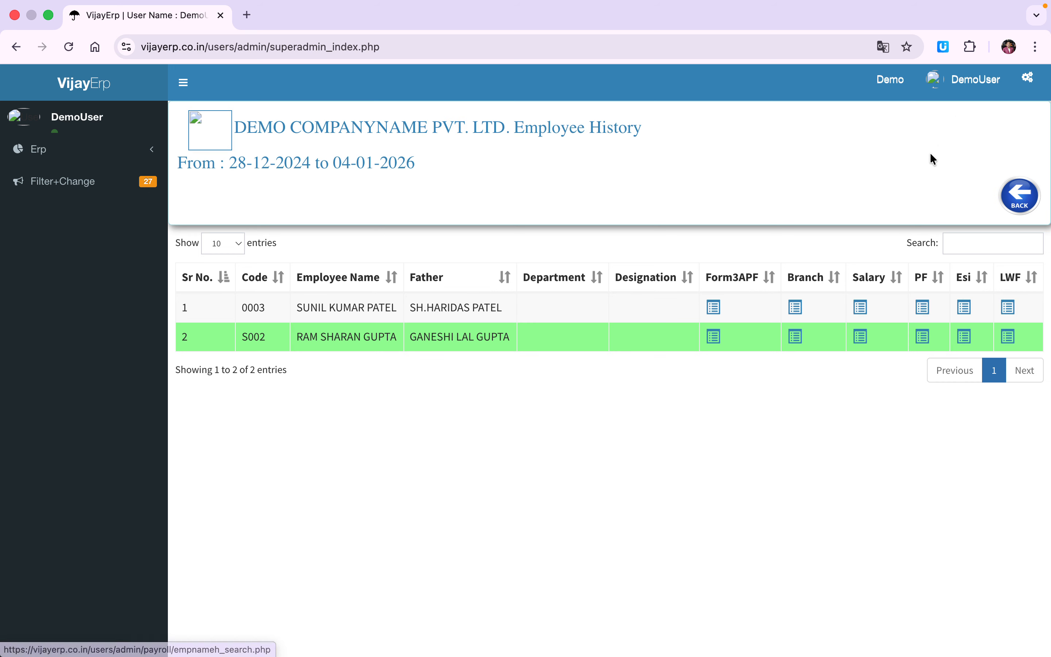
View the first listed employee's Branch history sheet, close it and open the same employee's Salary history
click(797, 307)
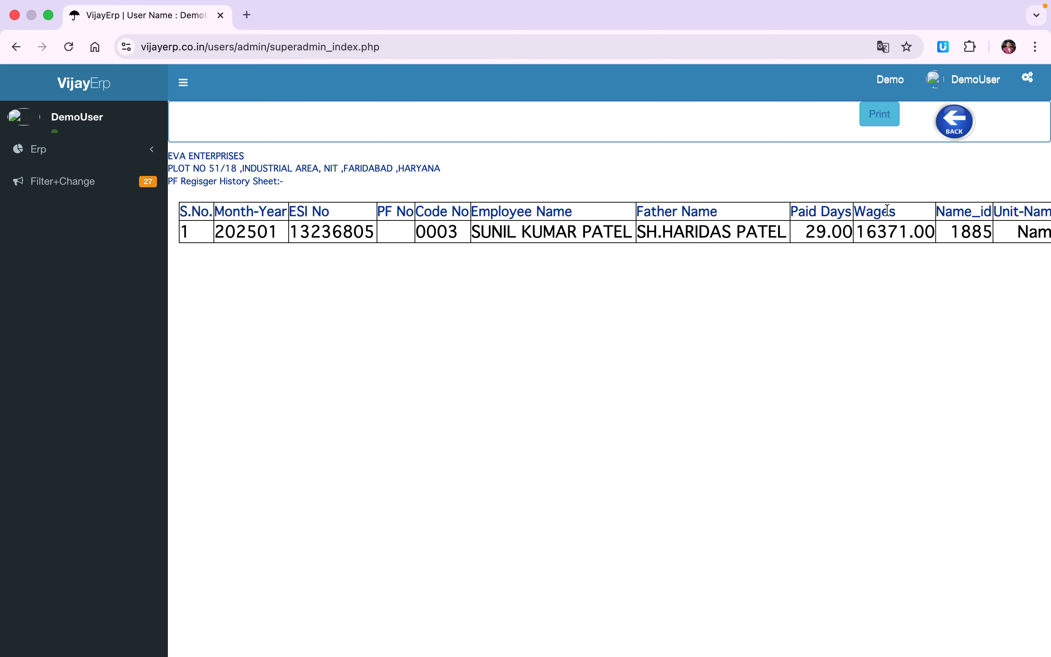
click(954, 122)
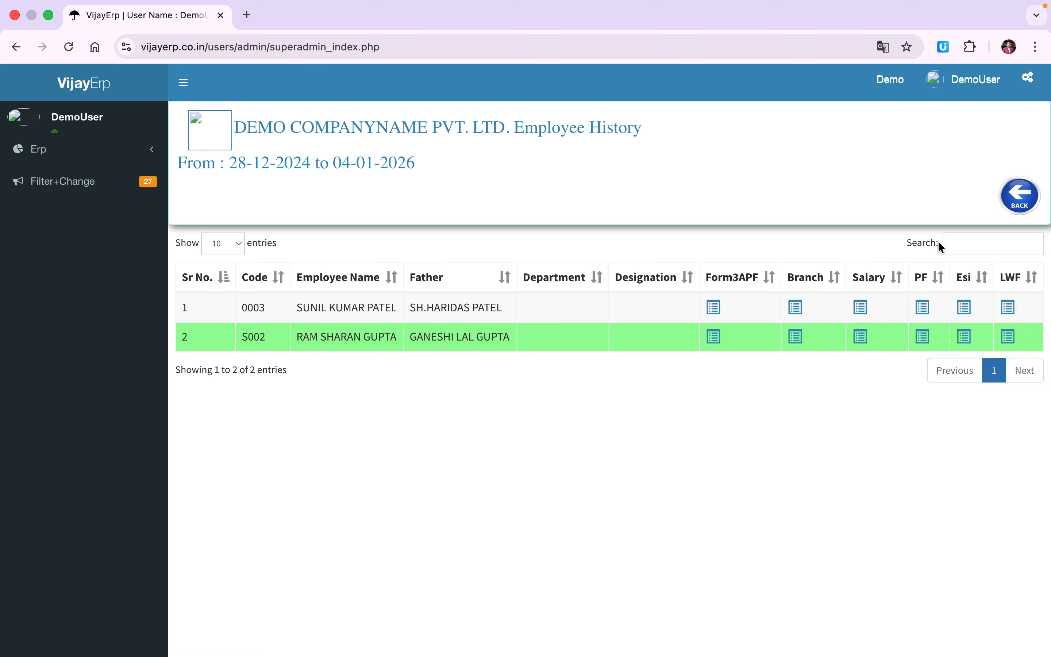
click(861, 308)
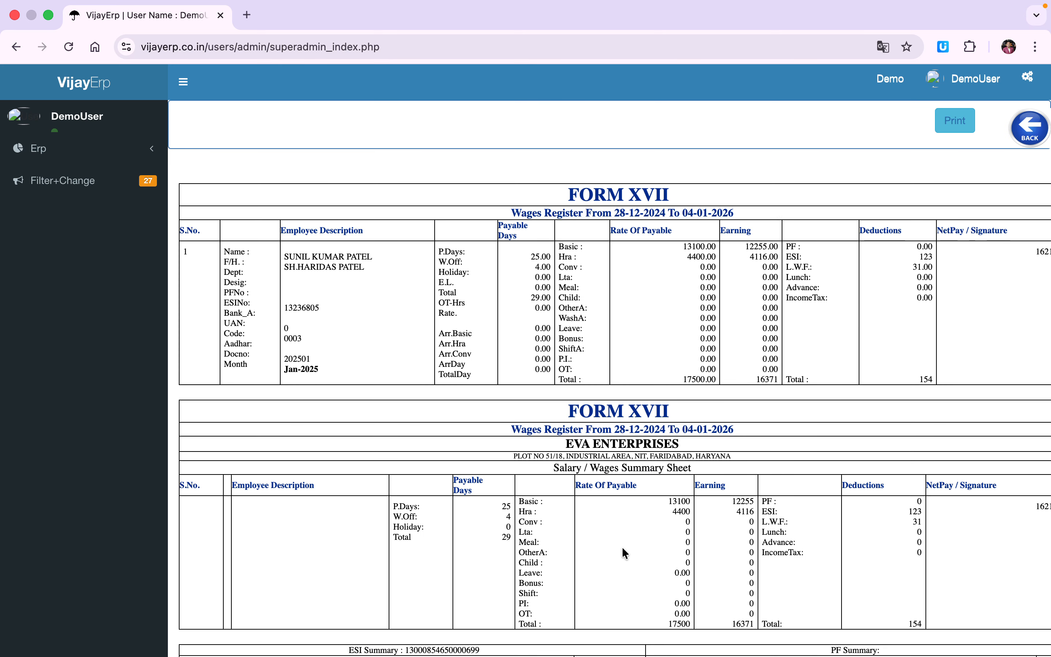
Examine the first listed employee's Form XVII wages register, then view the same employee's PF history and return to the history list
scroll(622, 552, down, 5)
scroll(622, 552, up, 5)
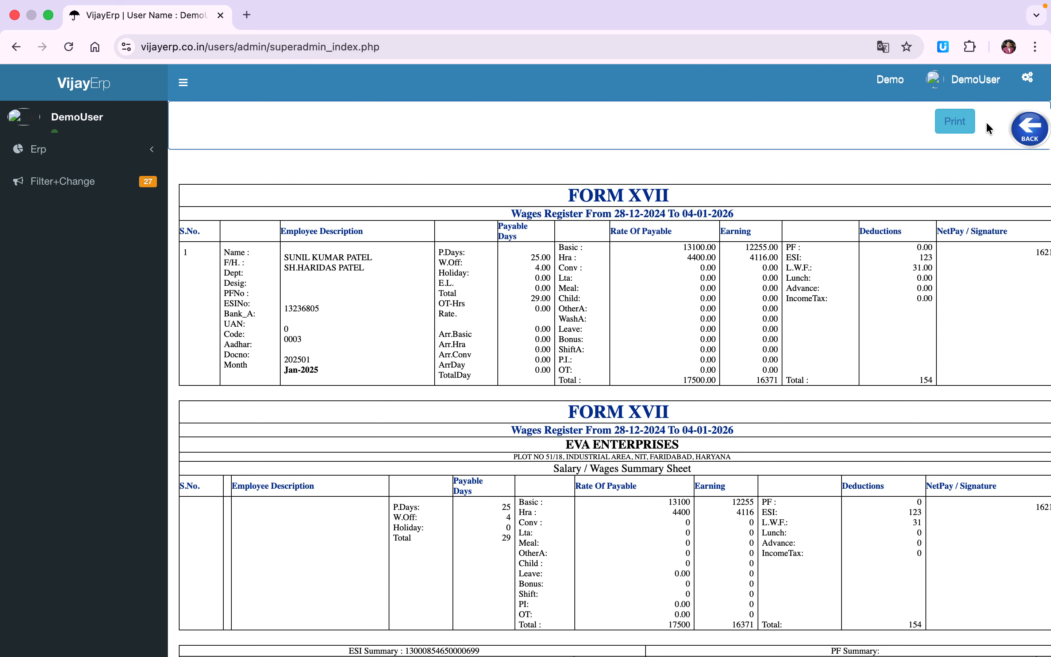
click(1014, 132)
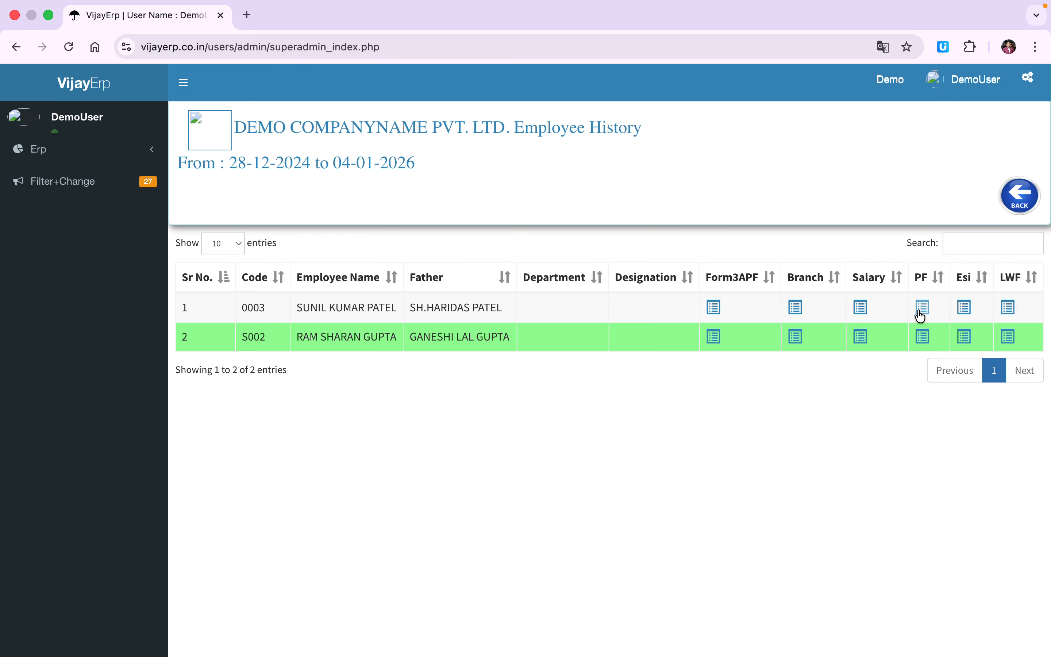
click(922, 310)
click(951, 124)
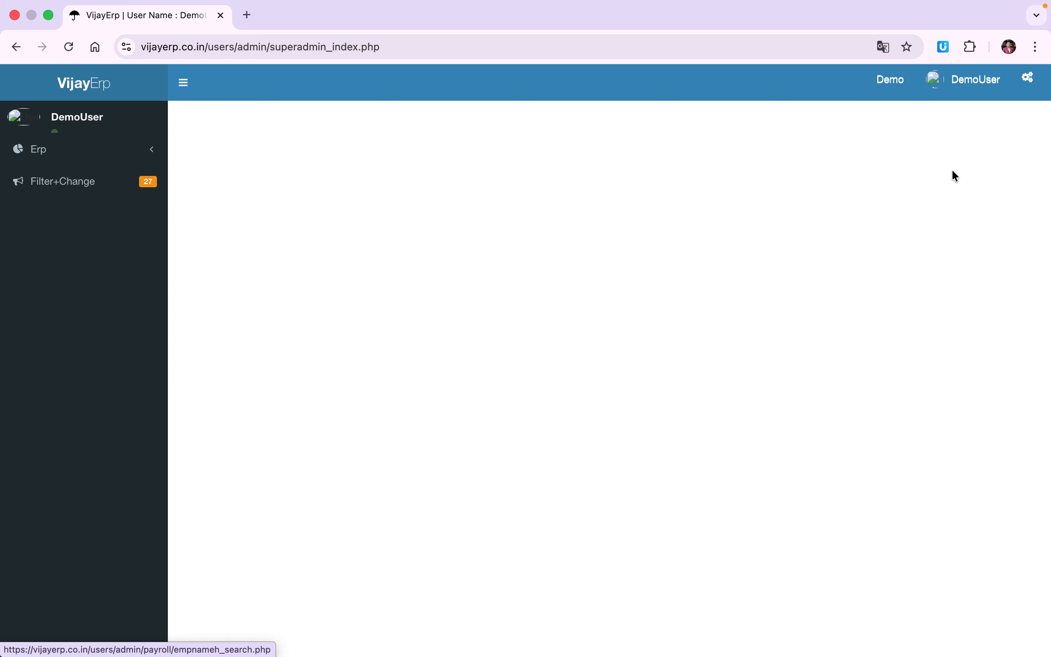
View the first listed employee's ESI and LWF history sheets, and go back to the Payroll module overview
click(964, 306)
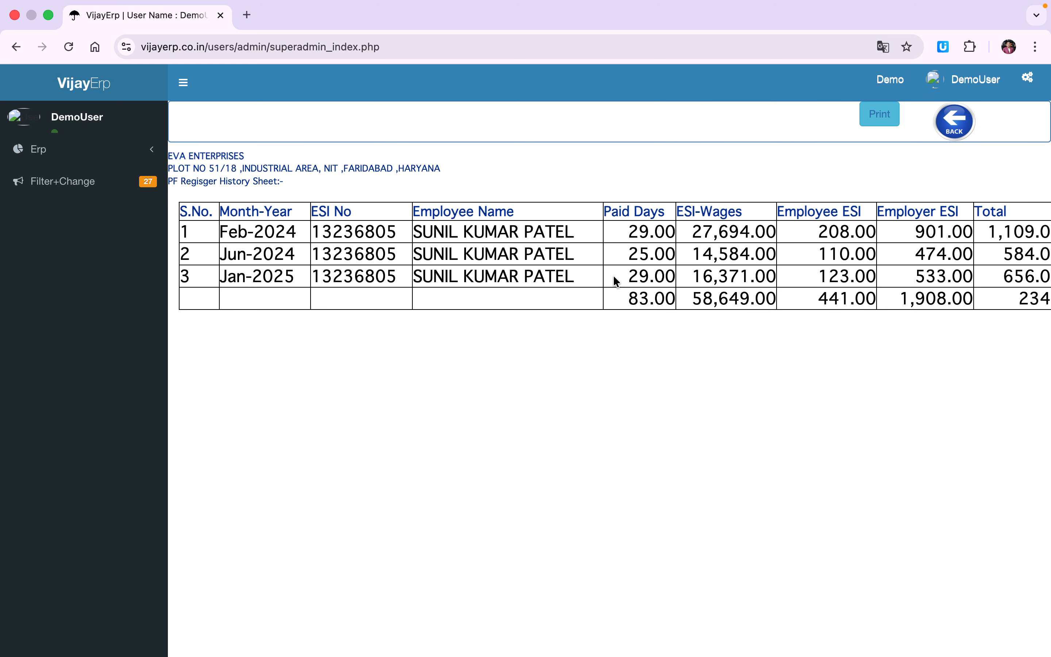
click(953, 126)
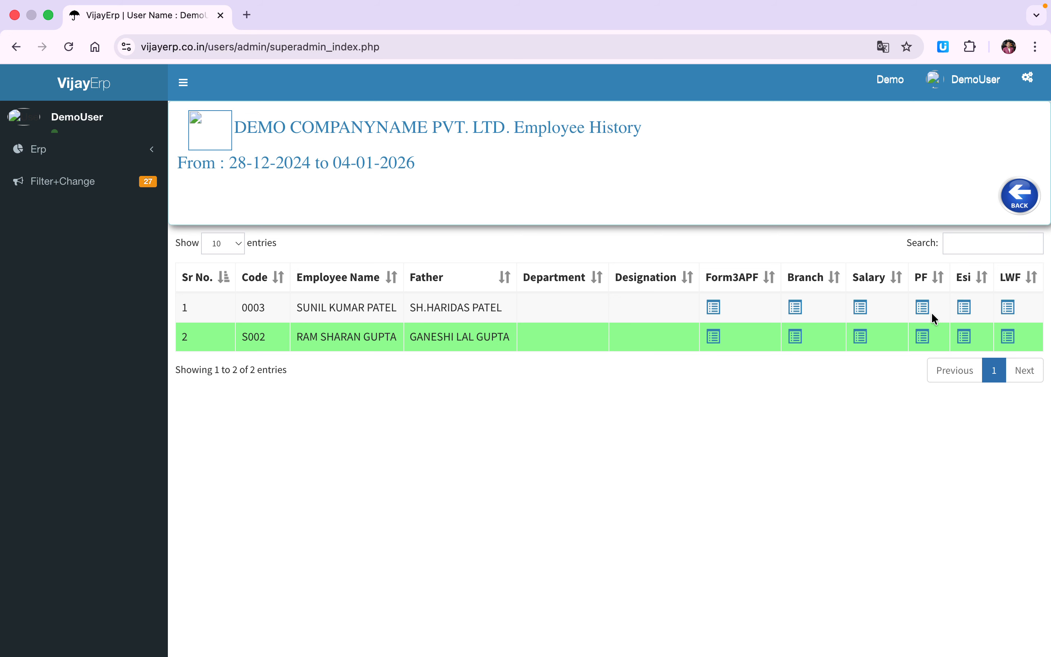
click(1004, 309)
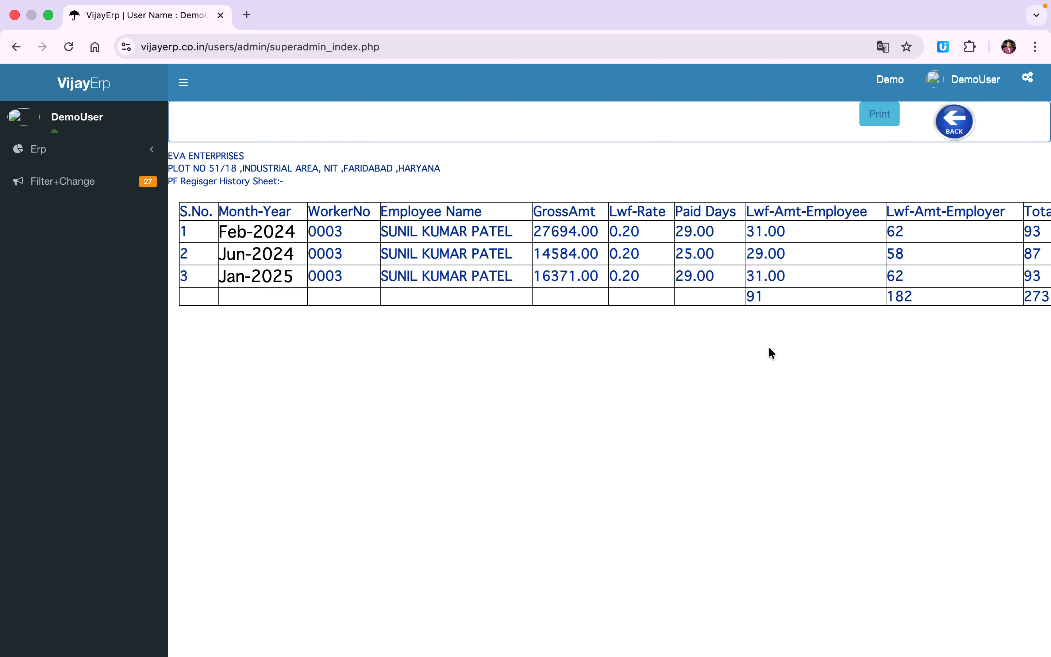
click(951, 130)
click(1023, 205)
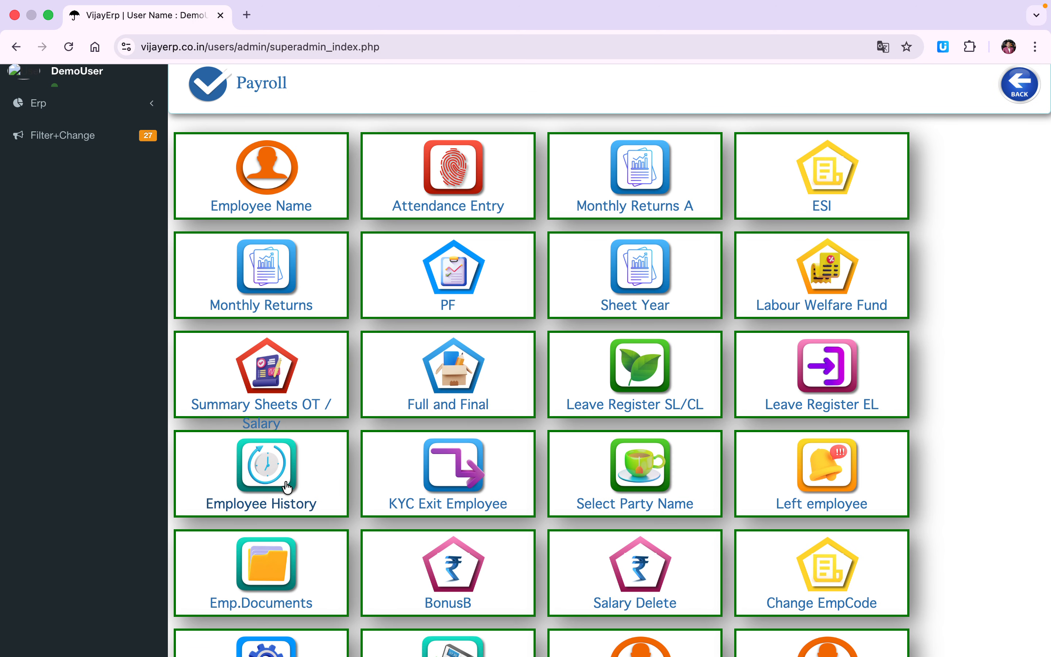
Open KYC Exit Employee to view its date range and CSV export option, and return to the Payroll overview
scroll(286, 486, down, 1)
scroll(286, 486, down, 3)
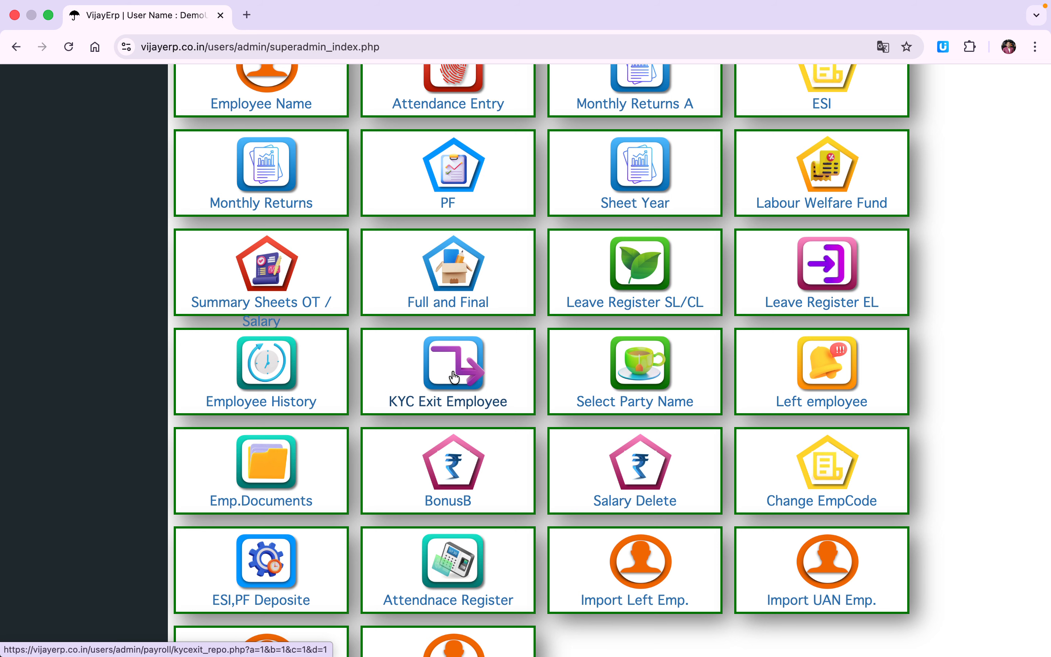
click(443, 393)
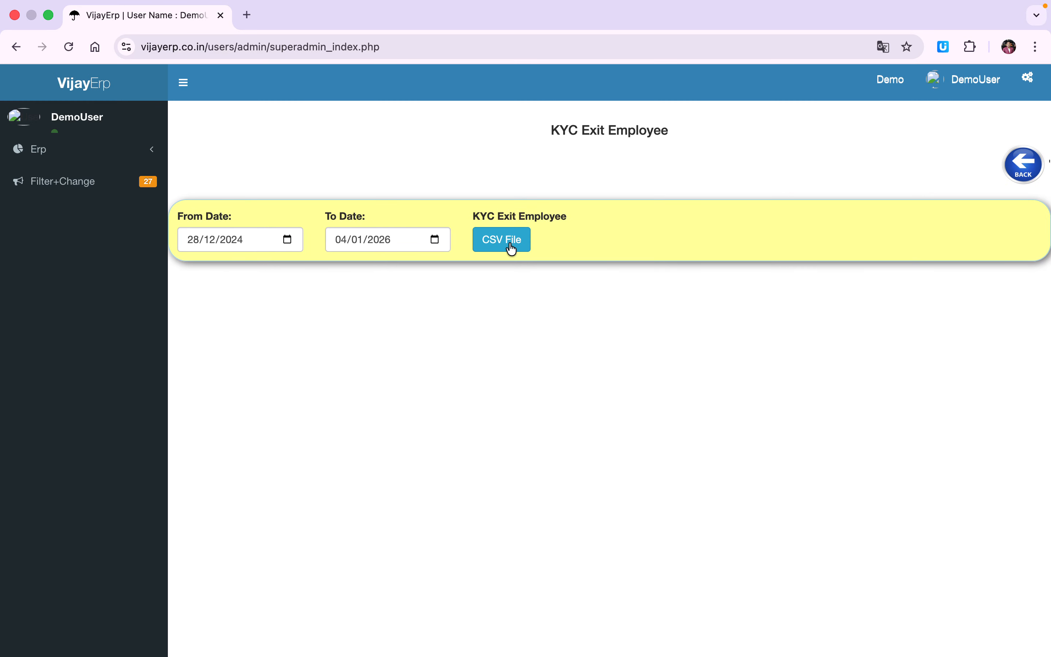
click(1024, 171)
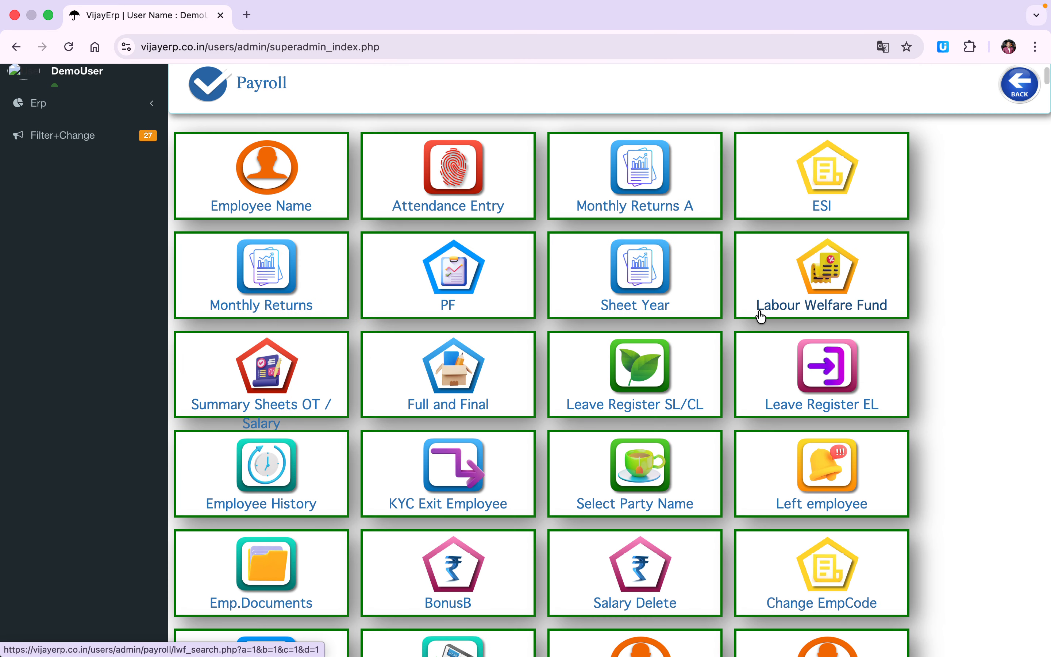
Open the Employee Name list and bring up the first listed employee's working status form
scroll(760, 315, down, 2)
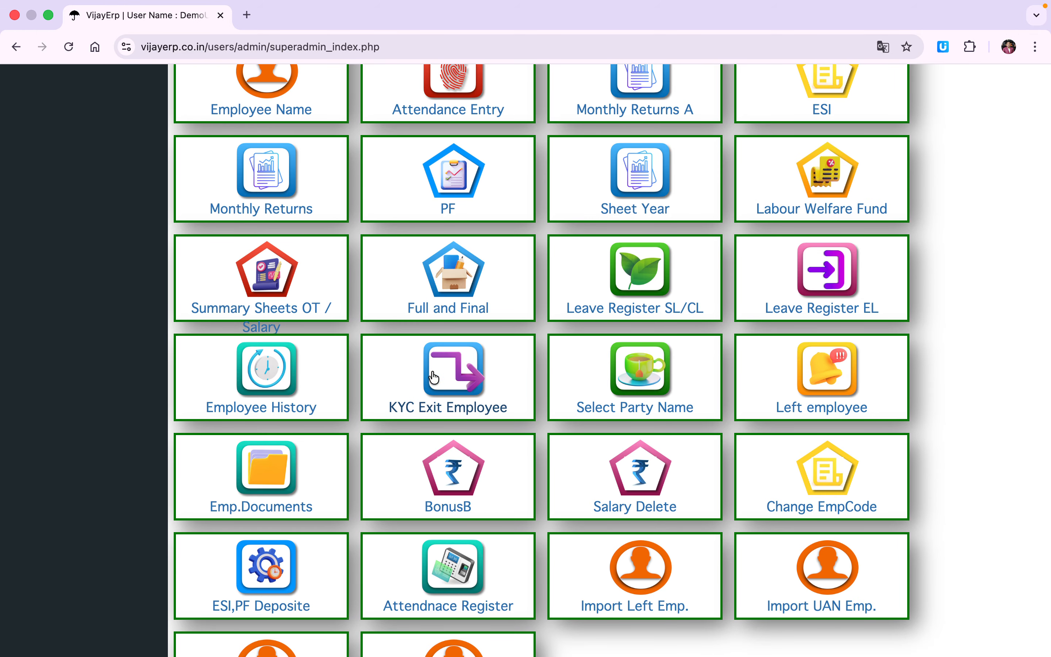
scroll(437, 343, down, 2)
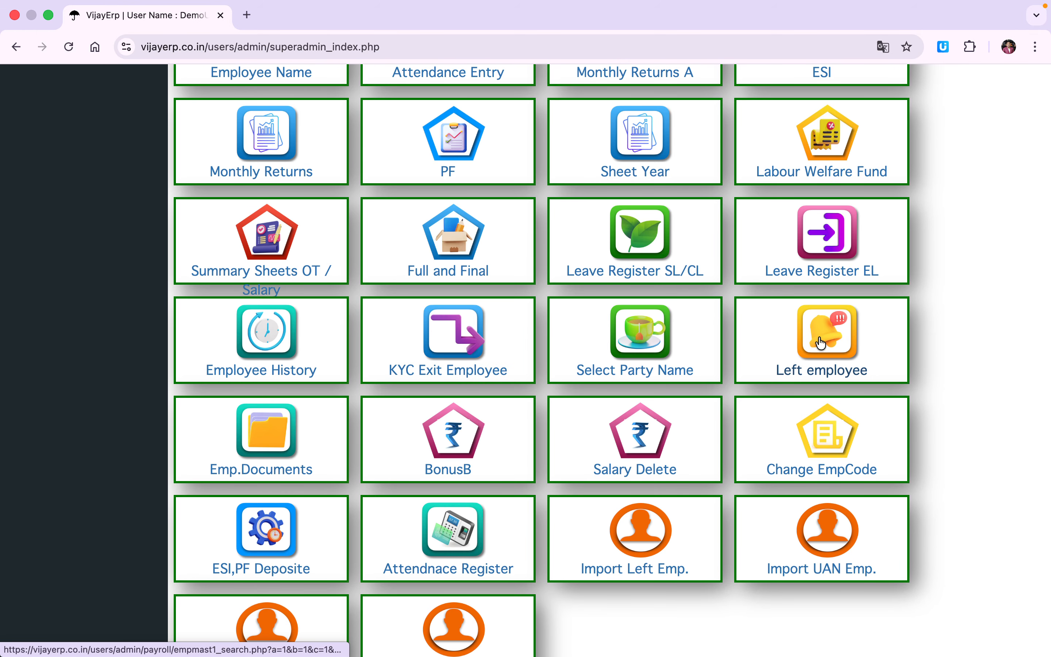
scroll(817, 343, up, 10)
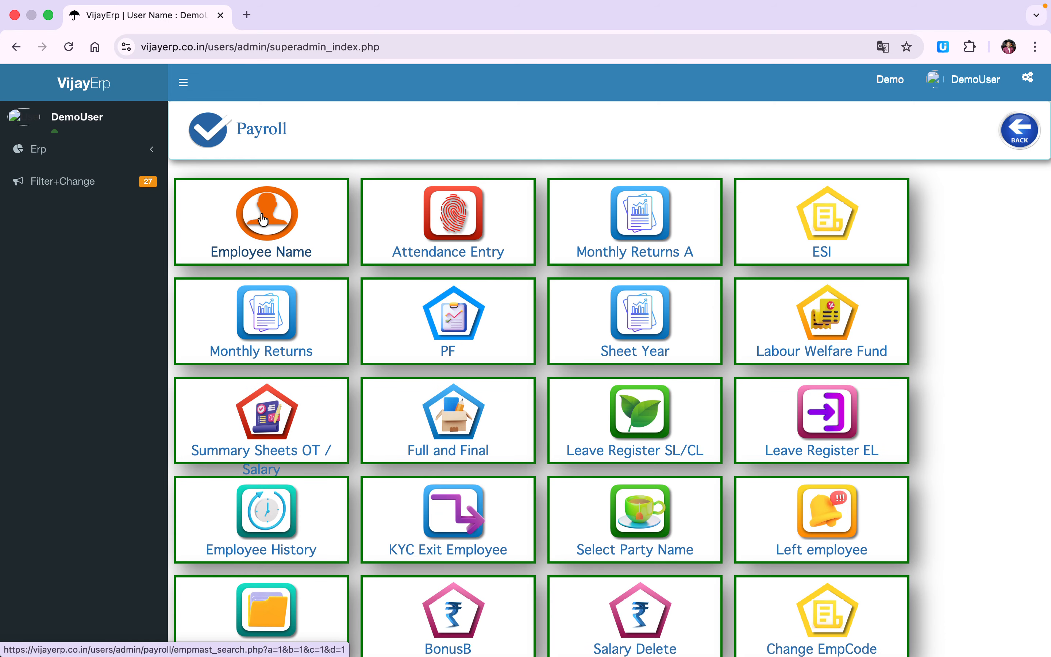
click(340, 217)
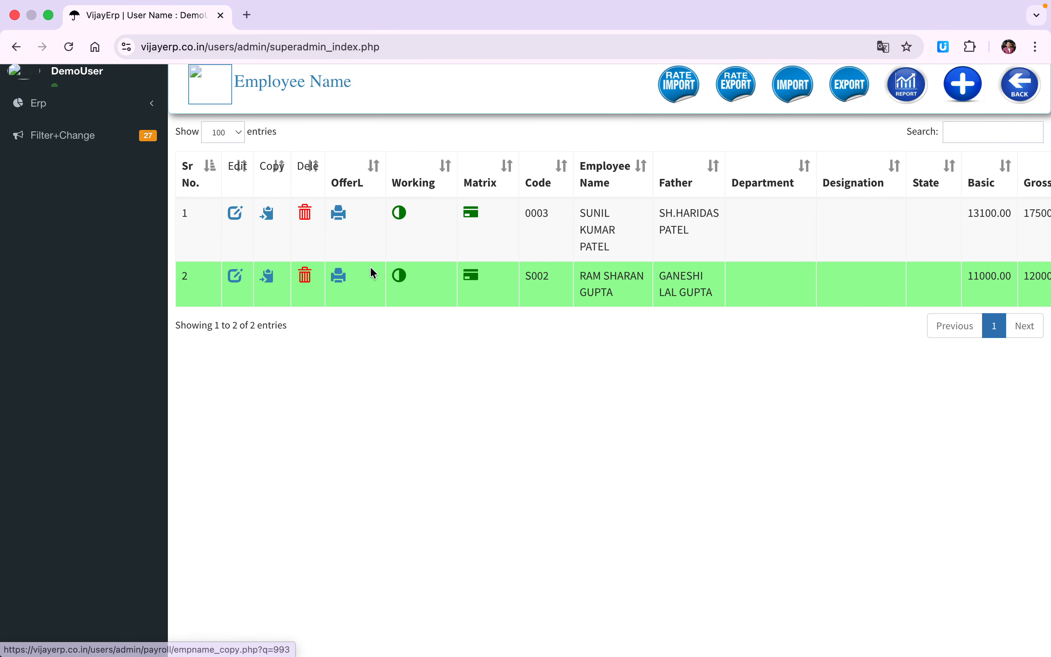
click(400, 214)
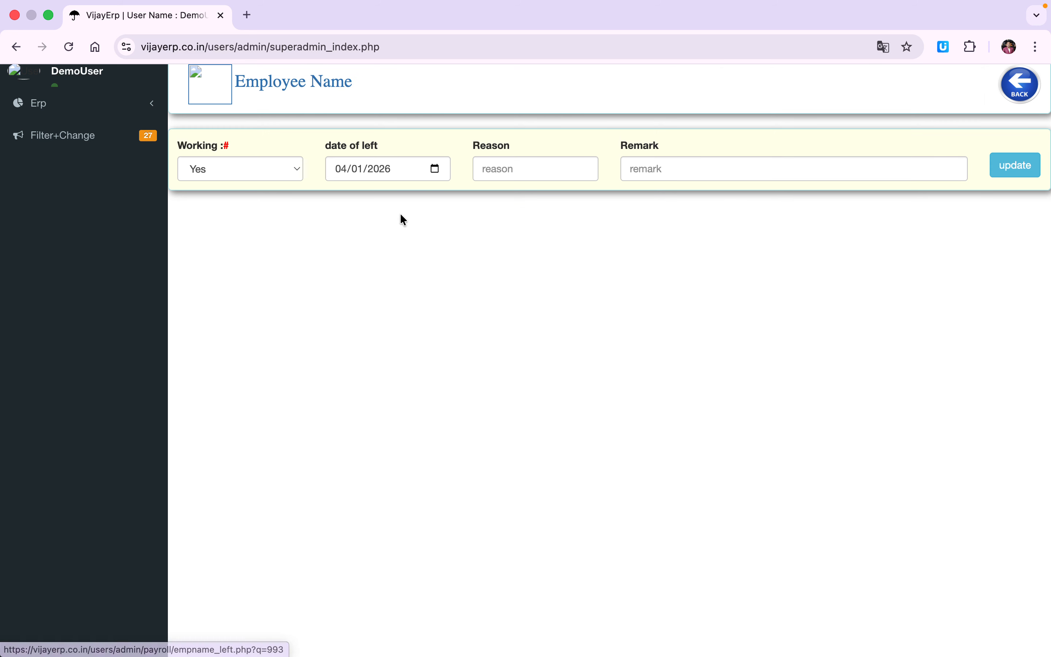
Set the employee's Working status to No, enter the reason "try" and update the record
click(203, 168)
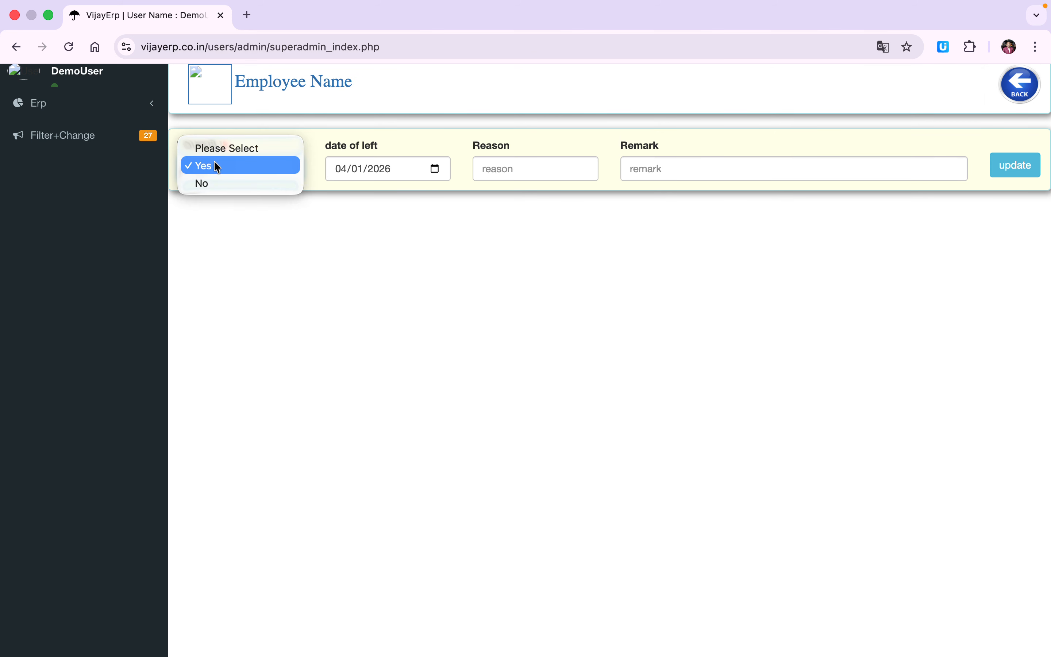
click(211, 167)
click(214, 165)
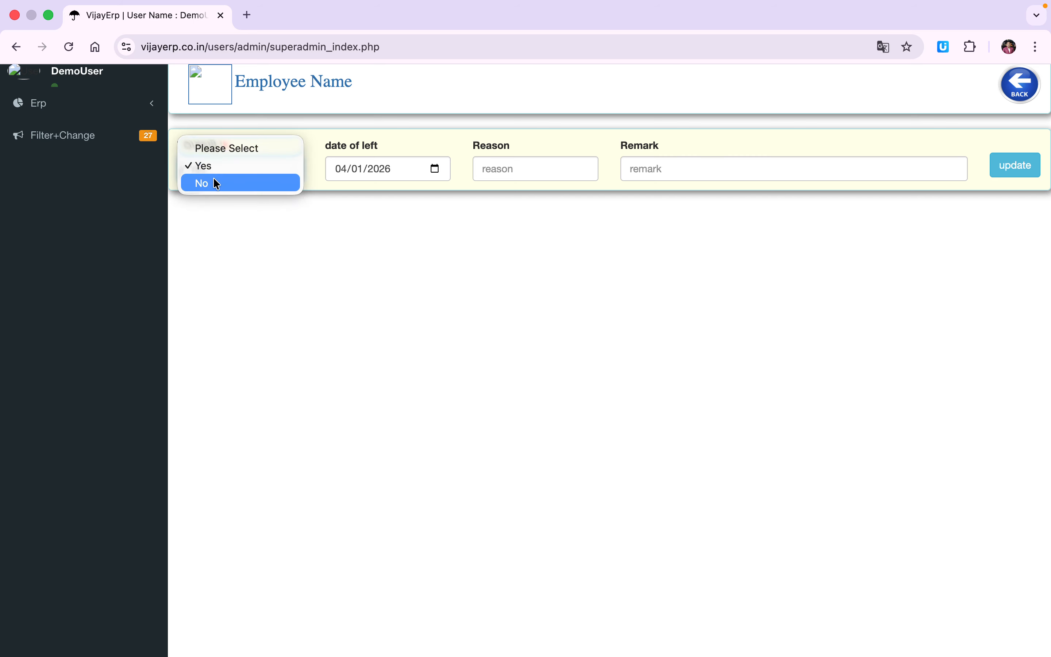
click(215, 180)
click(348, 168)
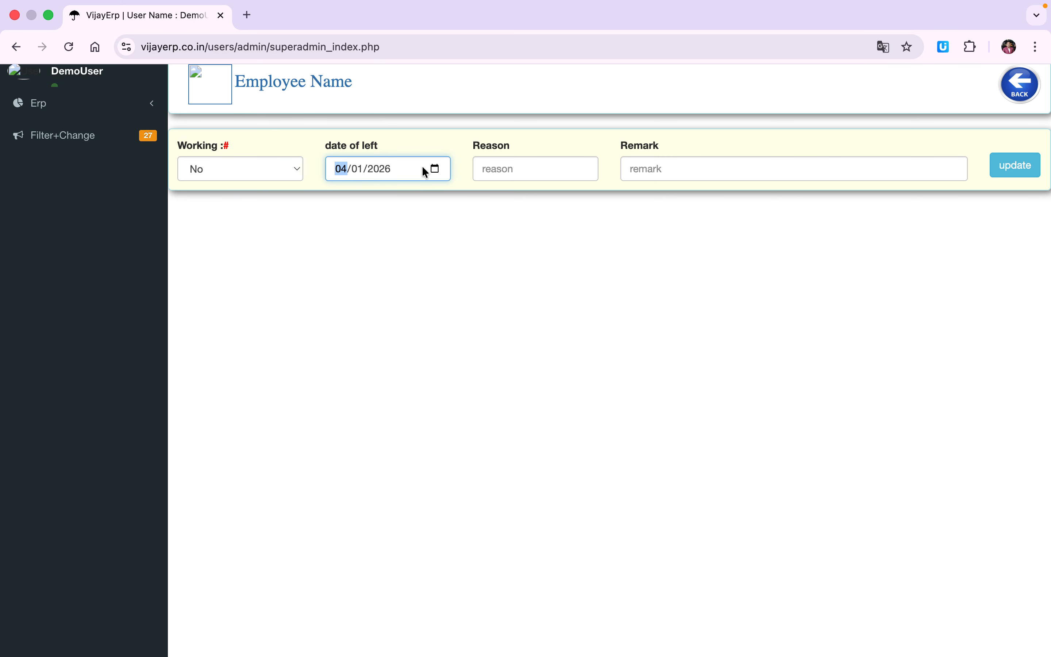
click(525, 169)
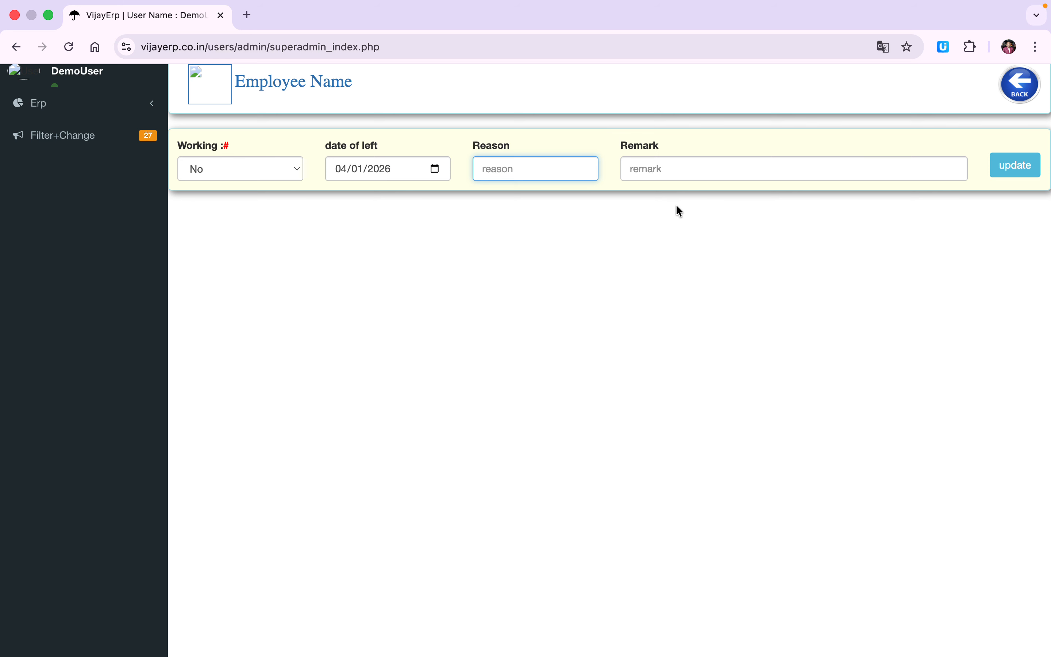
text(try)
click(1008, 164)
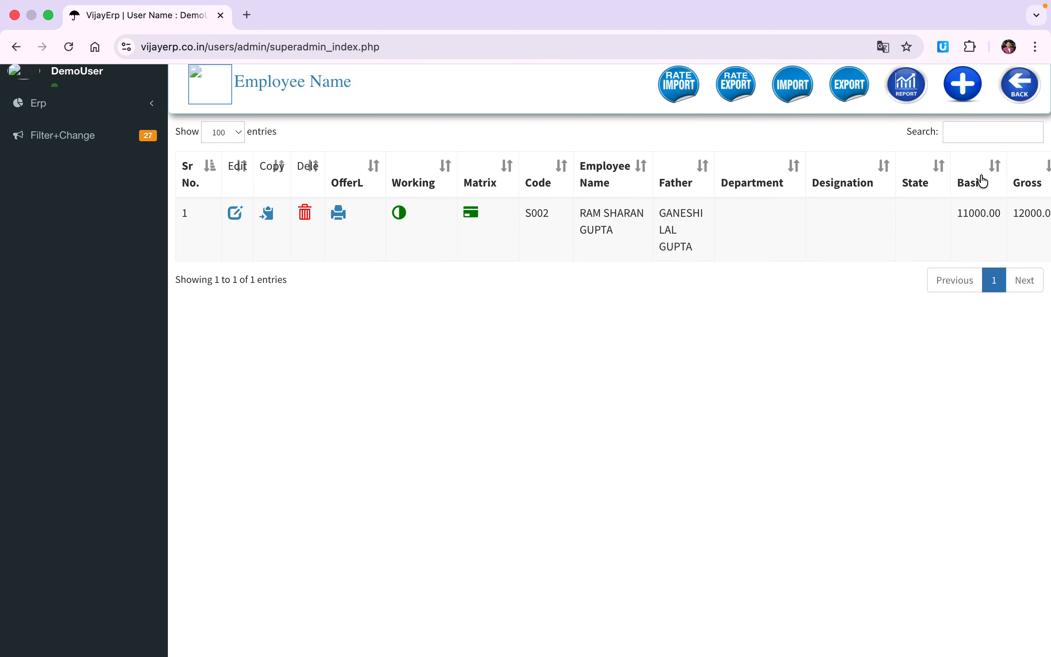
Leave the Employee Name list, revisit it once more, and open the Left employee list
click(1005, 100)
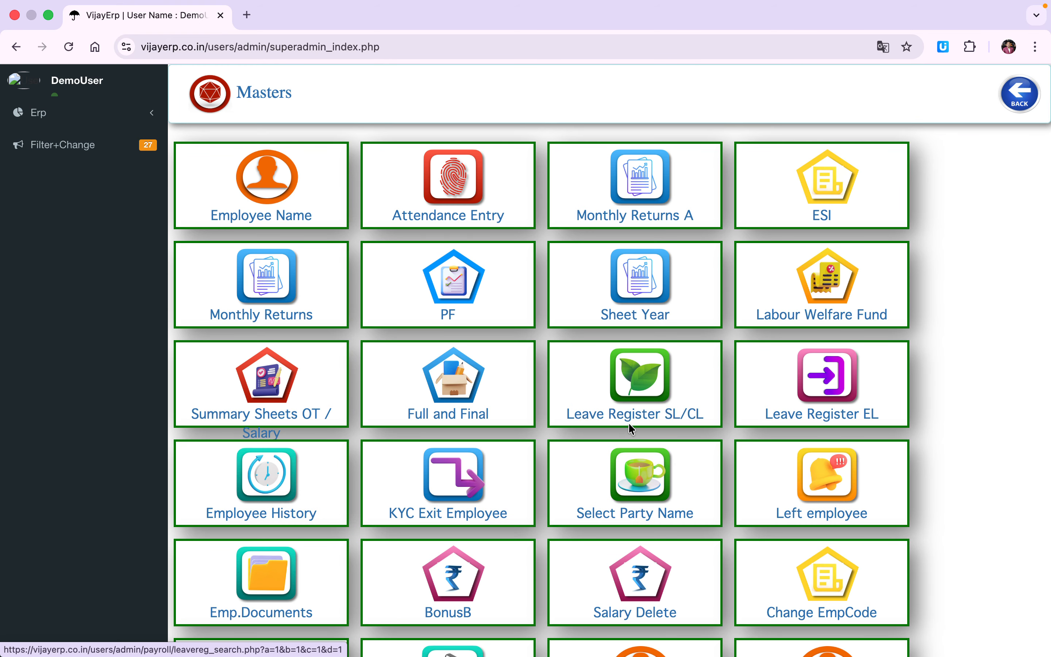
scroll(630, 426, down, 3)
scroll(628, 422, down, 2)
click(225, 148)
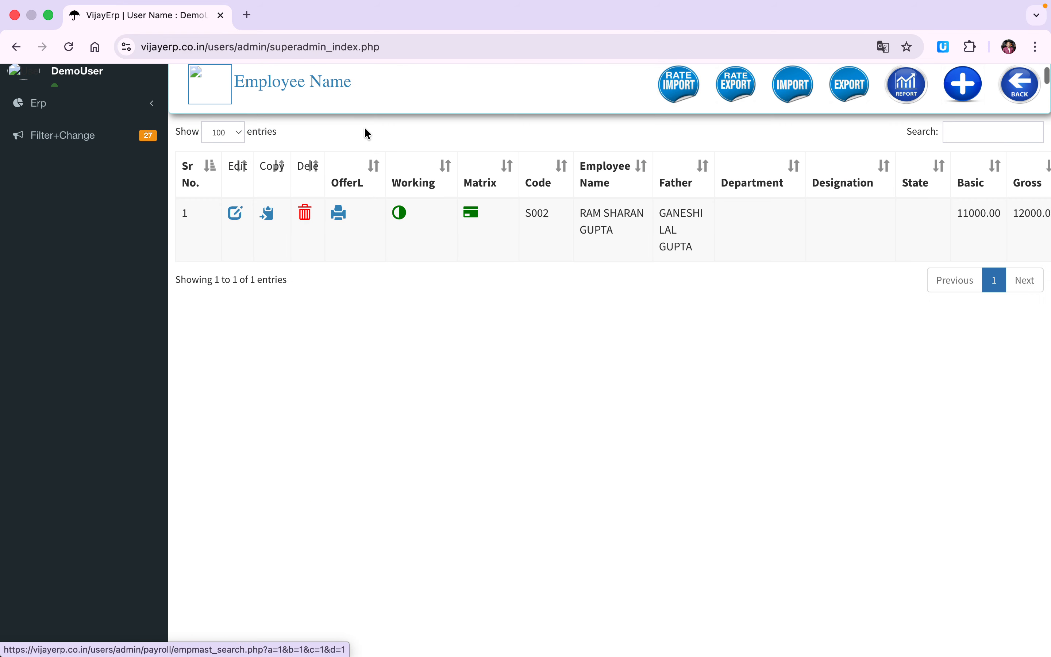
click(1010, 93)
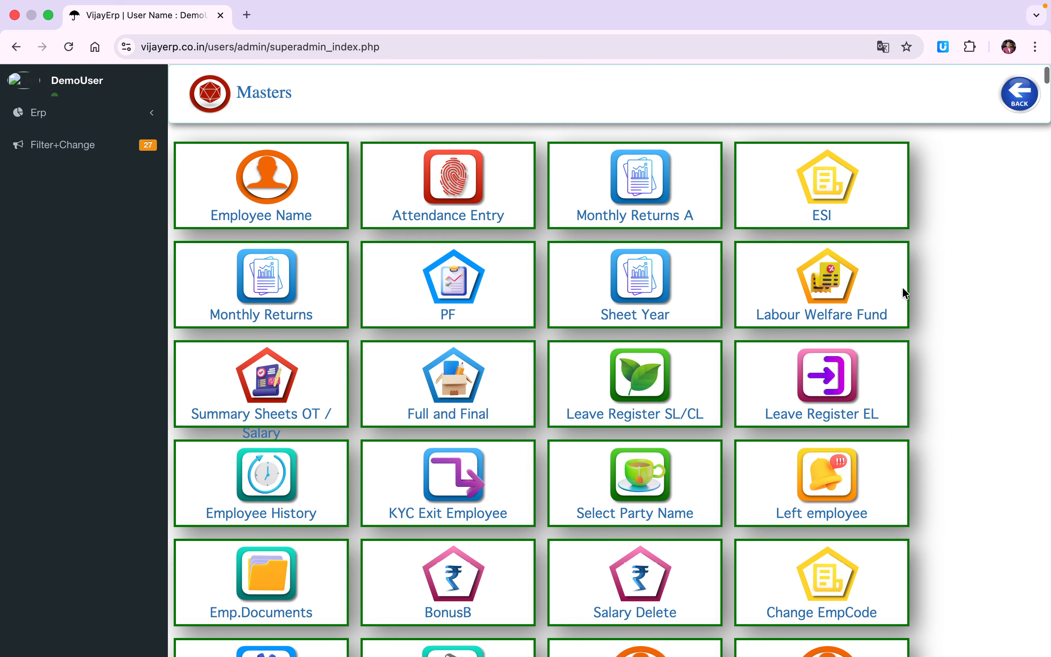
scroll(812, 504, down, 2)
click(818, 454)
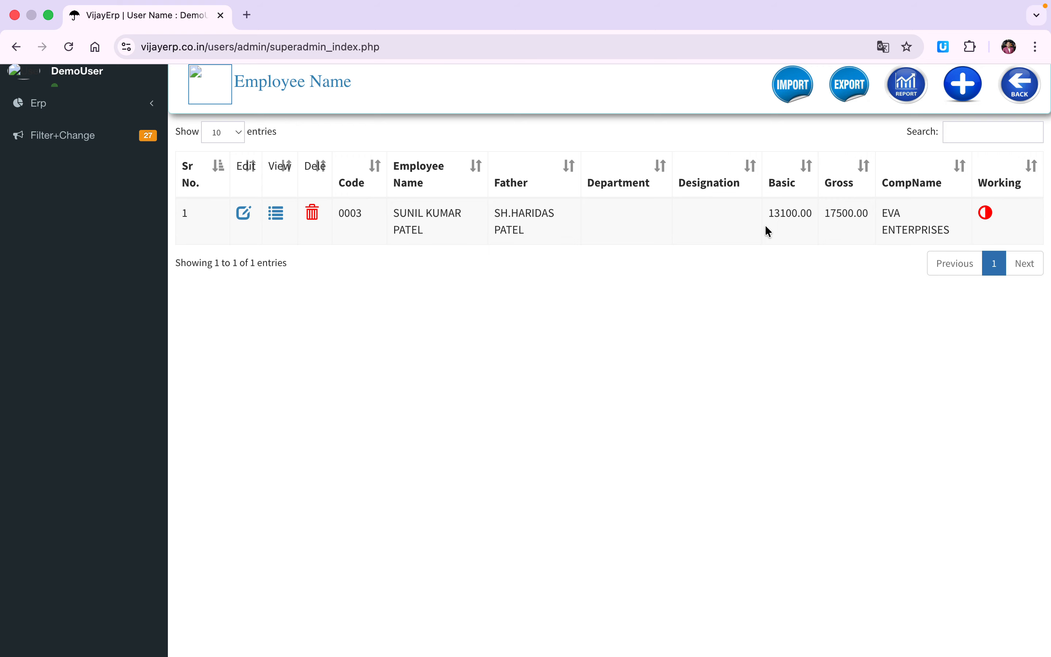
Open the left employee's record for editing, look over the personal, bank and pay details, and go back without changes
click(241, 213)
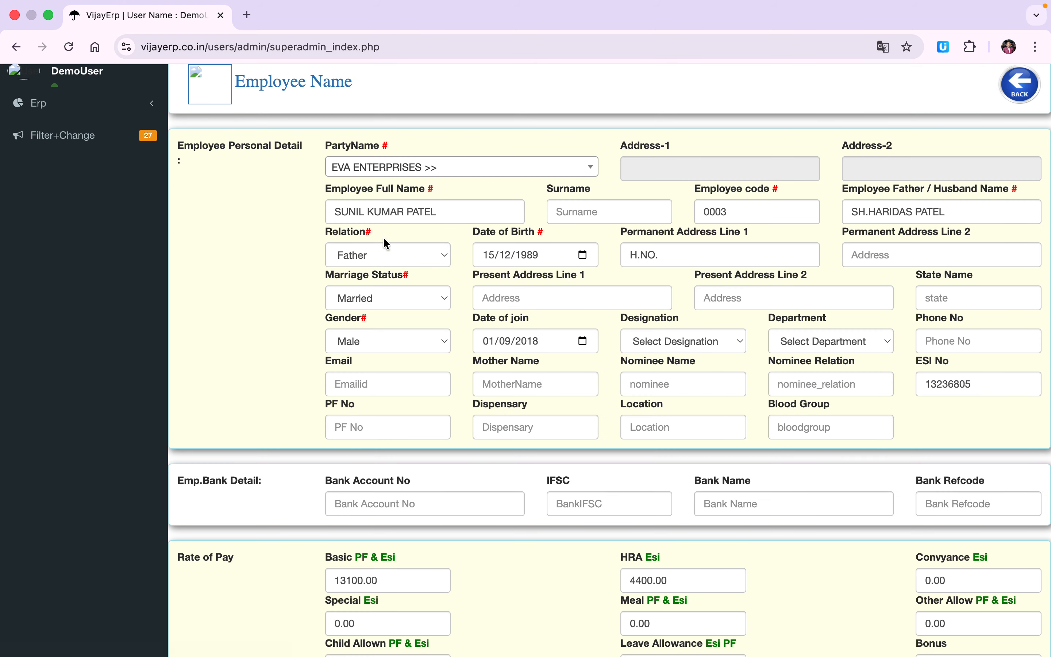
scroll(397, 257, down, 2)
scroll(695, 196, up, 4)
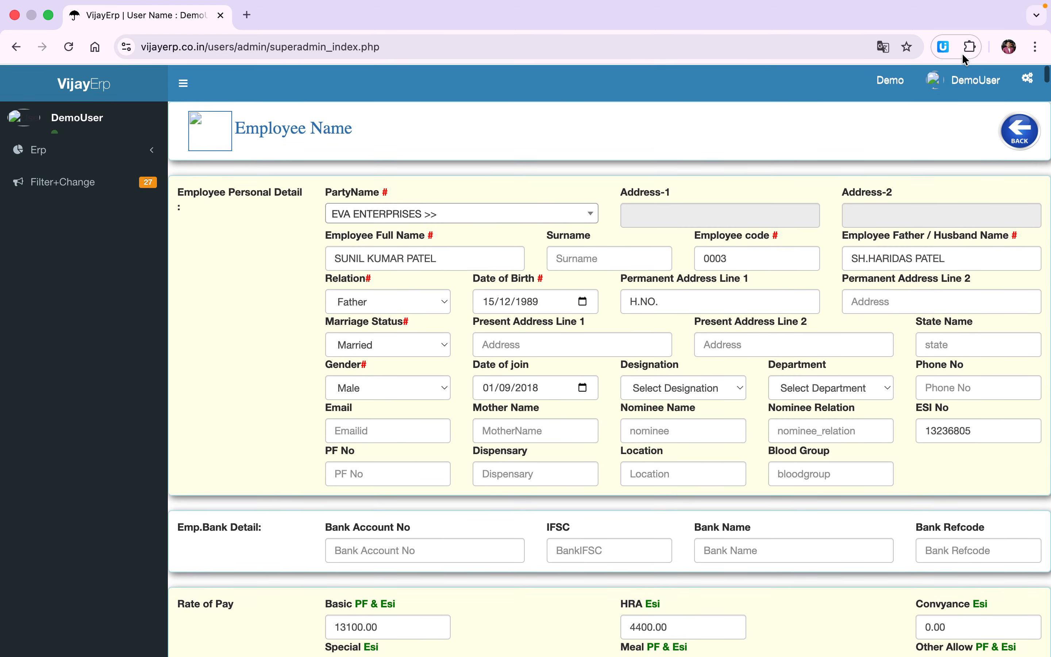
click(1016, 139)
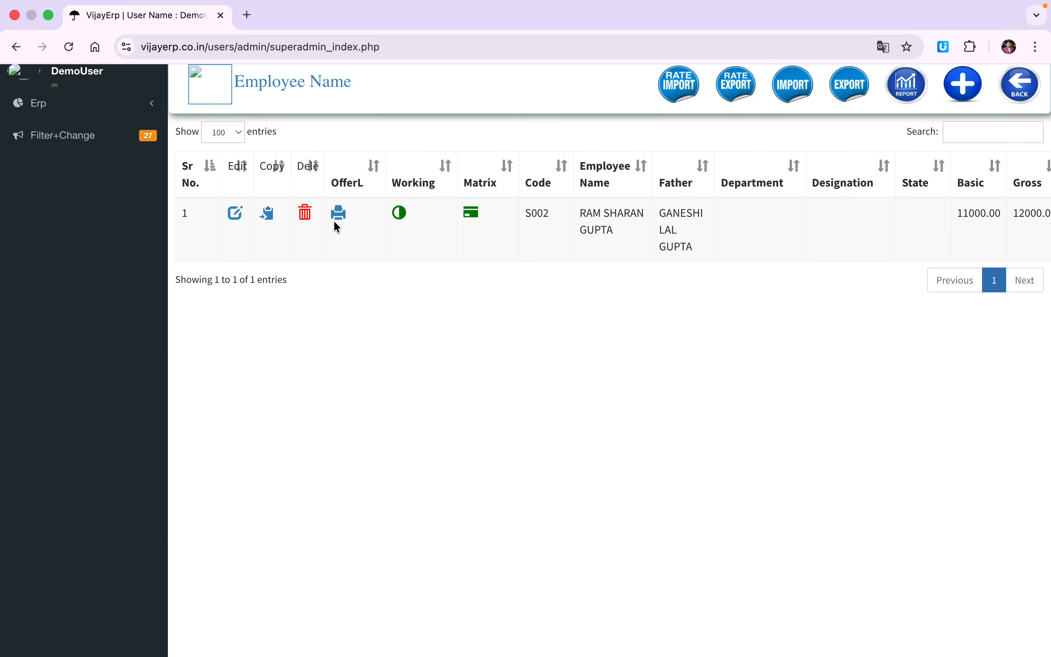
Open the remaining active employee's working status form, keep Working at Yes and submit the update
click(398, 216)
click(229, 170)
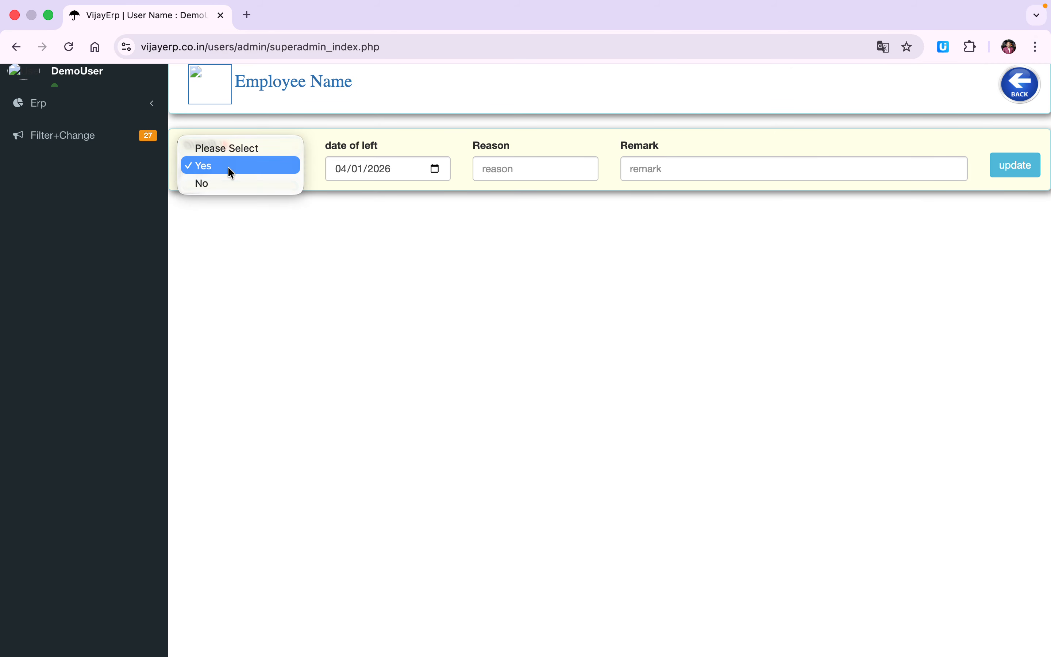
click(228, 171)
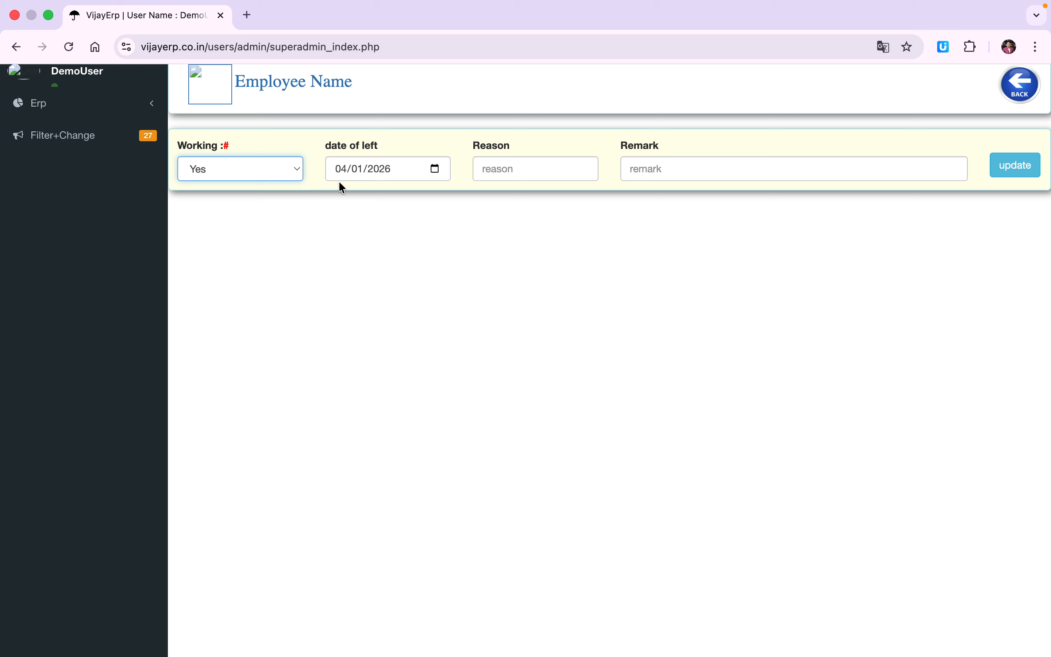
click(384, 167)
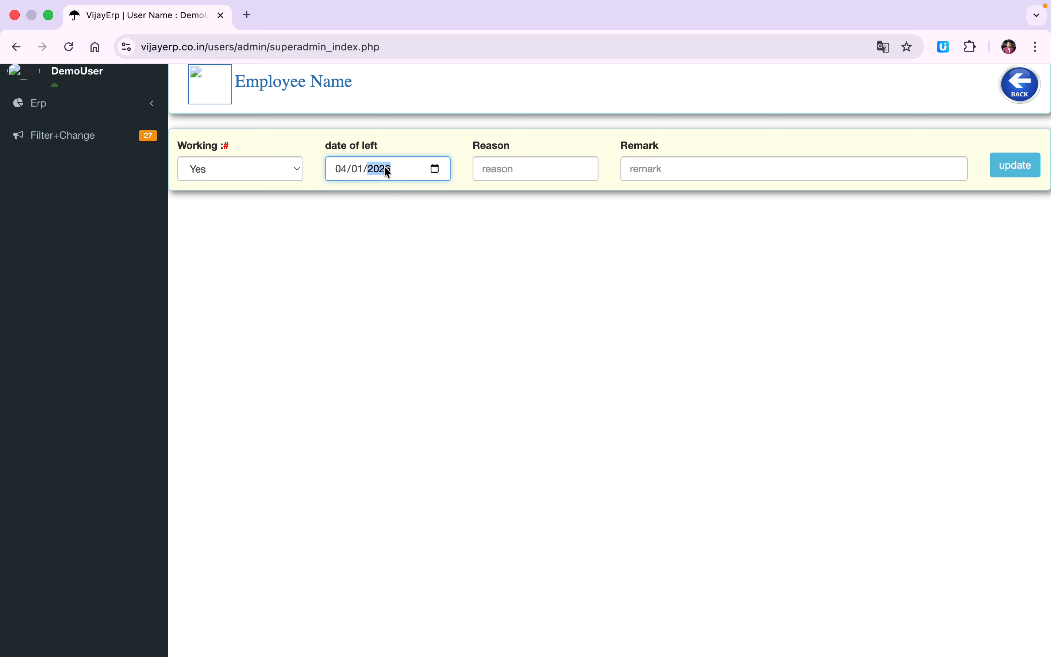
click(1022, 165)
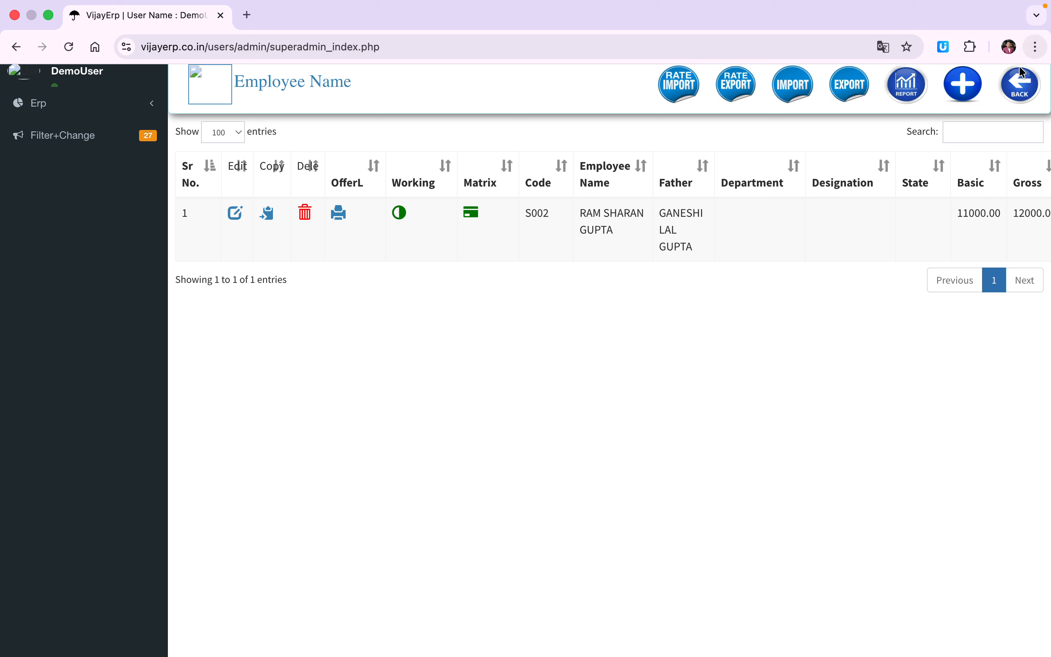
Check the Employee Name list again from the module overview and reopen the Left employee list
click(1027, 94)
scroll(729, 368, down, 2)
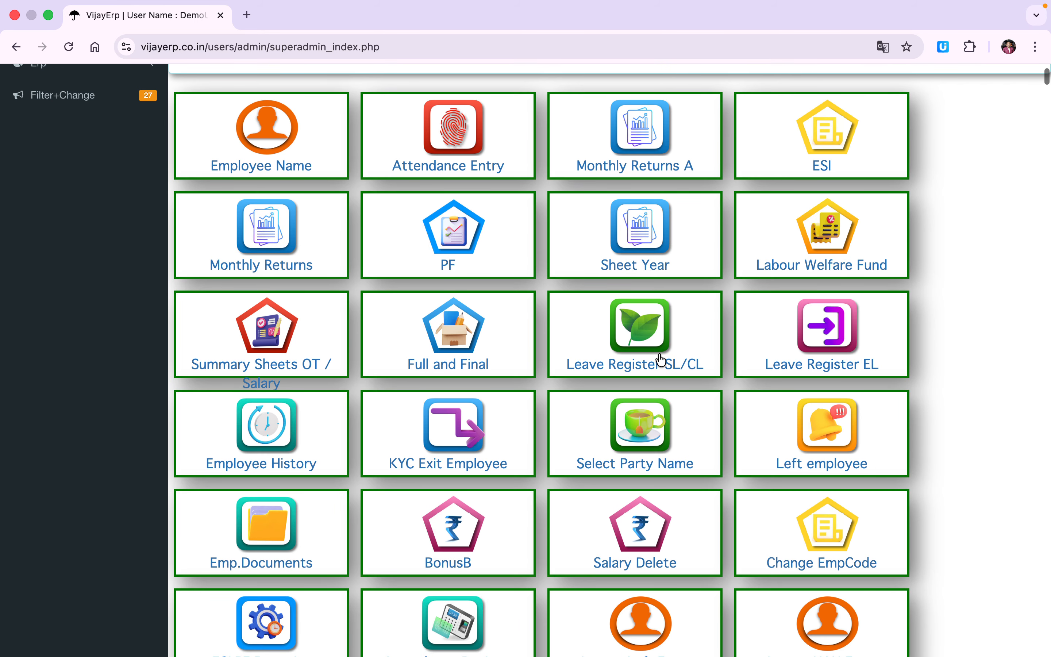
click(248, 142)
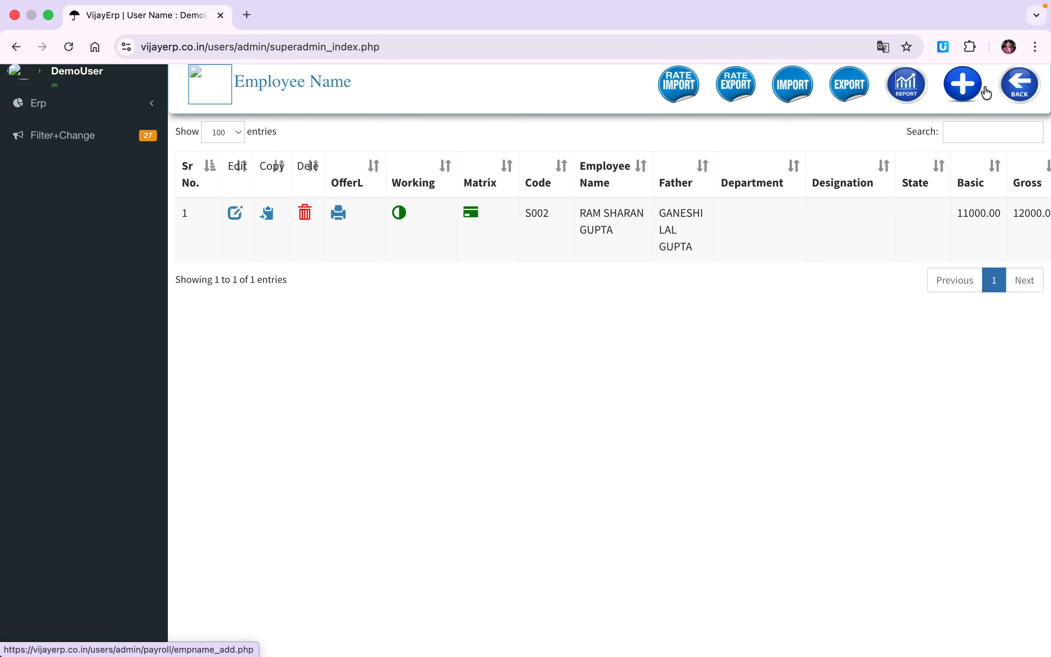
click(1018, 92)
scroll(817, 490, down, 1)
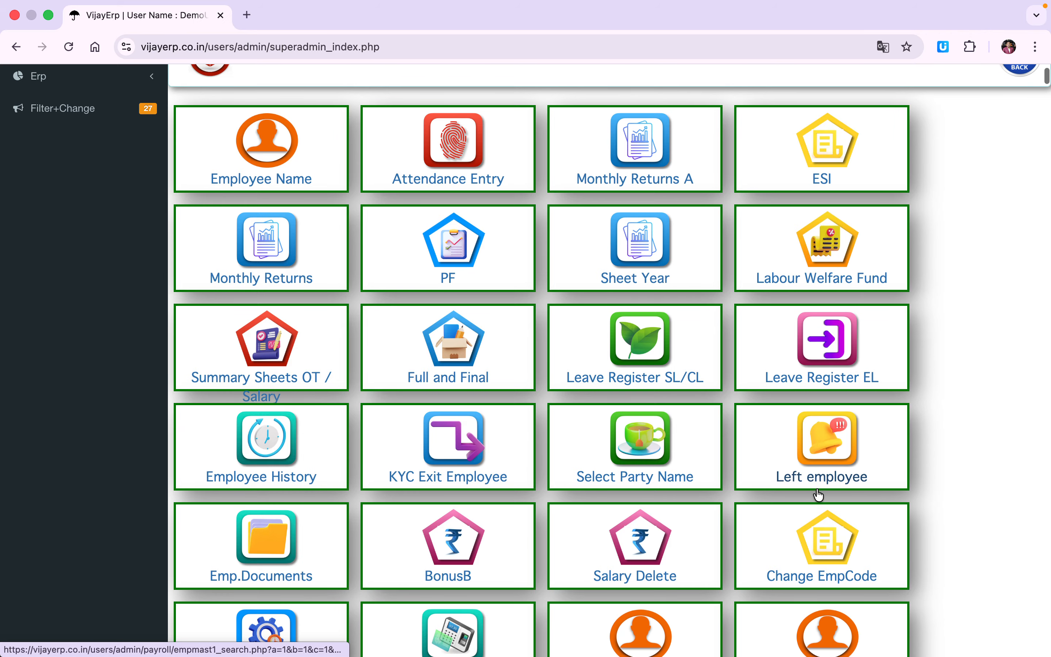
click(819, 454)
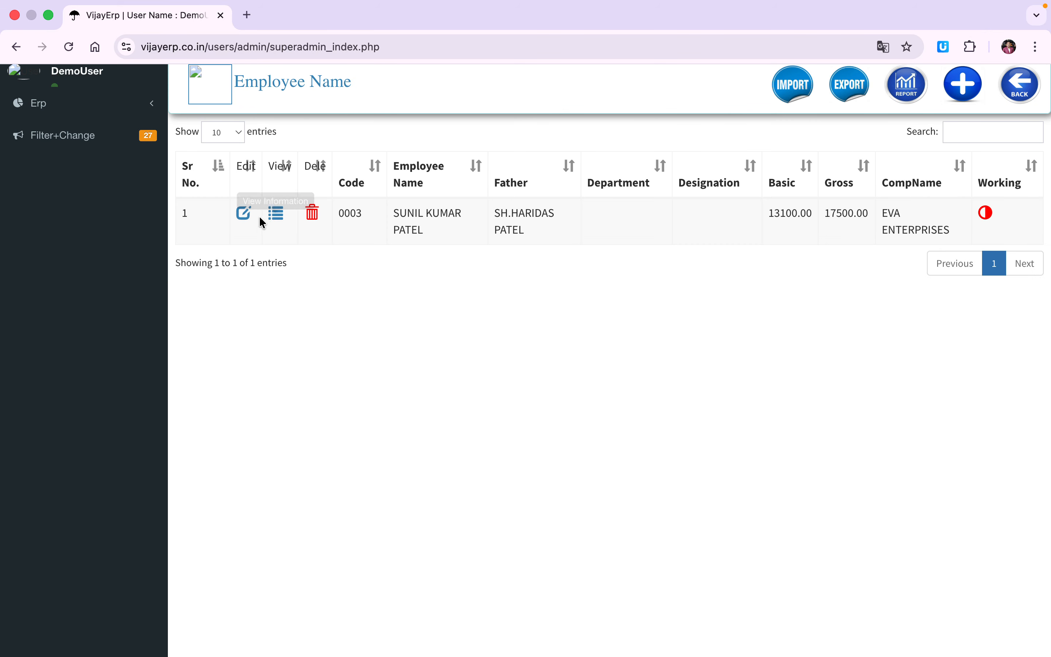
Return to the active employee's working status form, keep Working at Yes, set date of left to 05/01/2026 and Reason to try, and submit
click(245, 213)
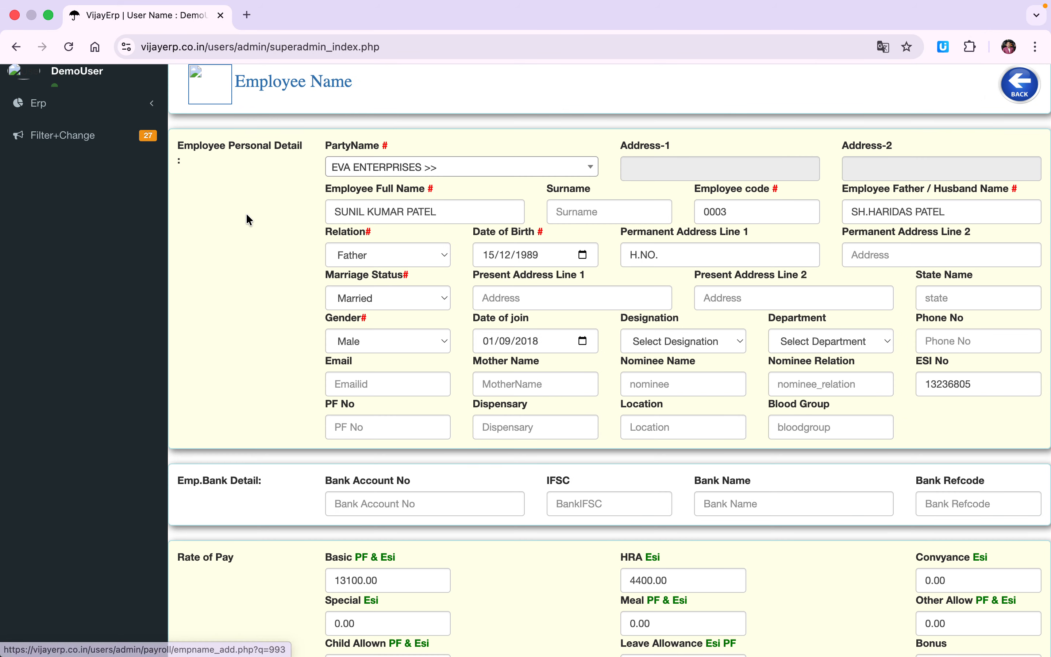
click(1019, 130)
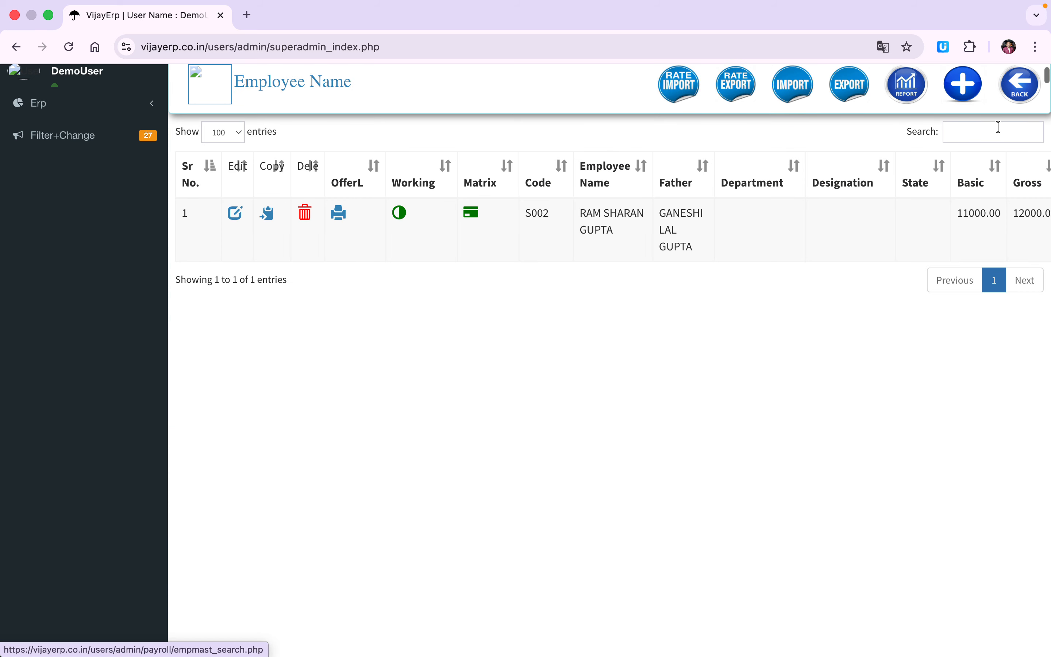
click(399, 214)
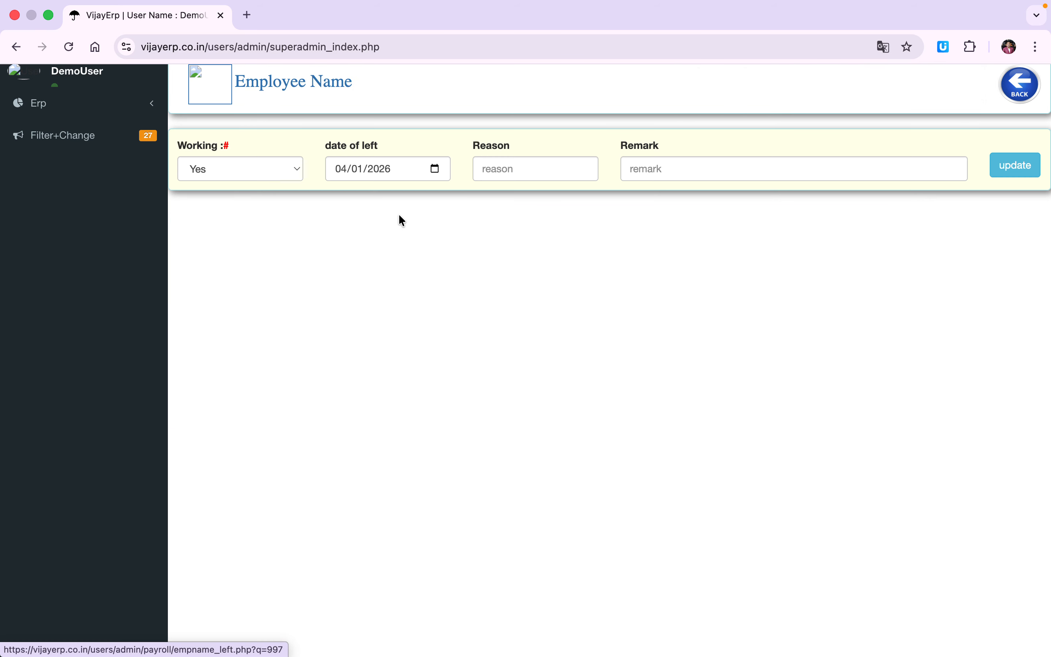
click(253, 173)
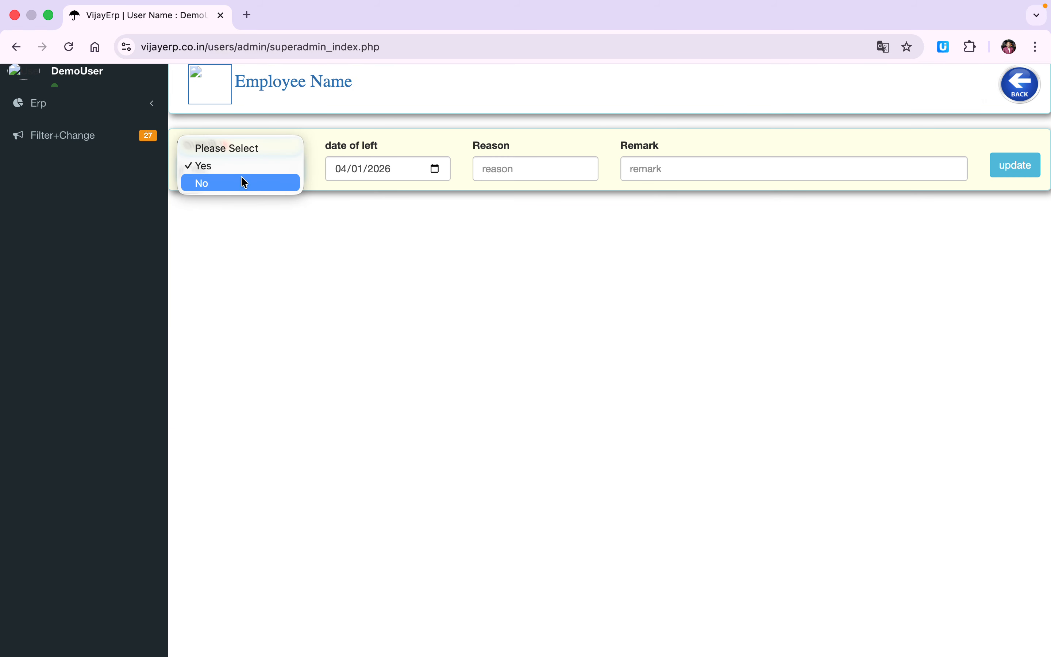
click(250, 168)
click(435, 169)
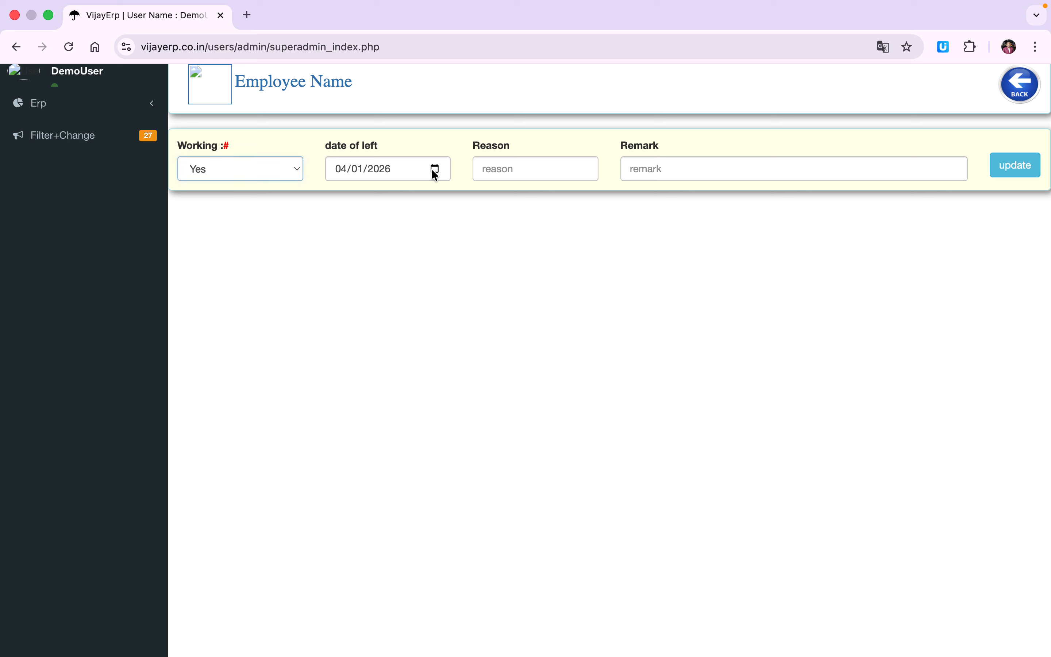
click(364, 266)
click(553, 167)
click(546, 202)
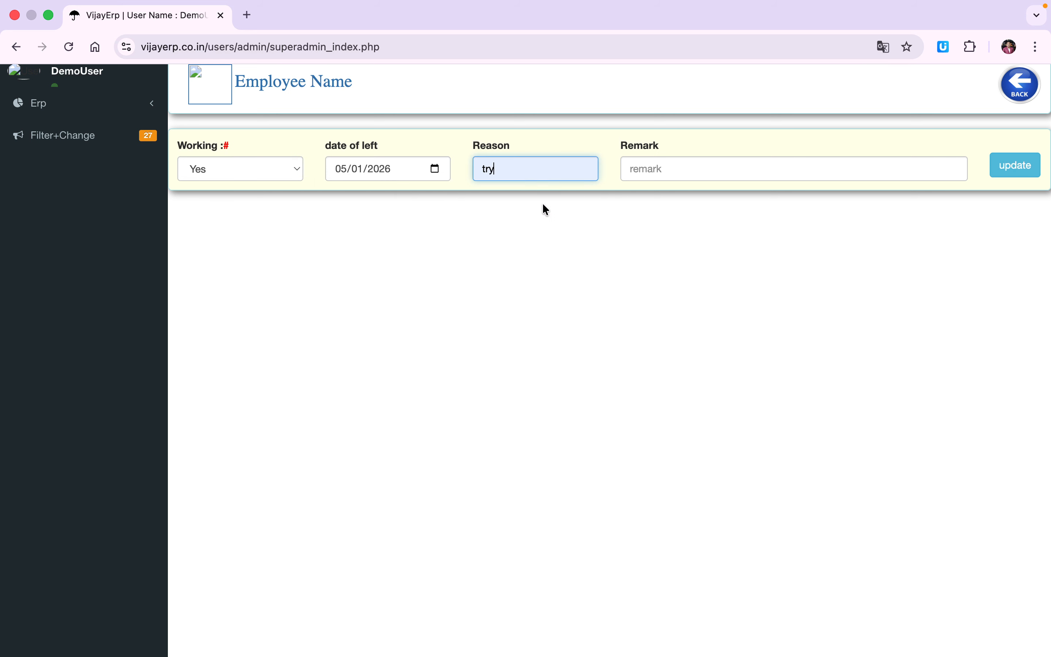
click(1019, 169)
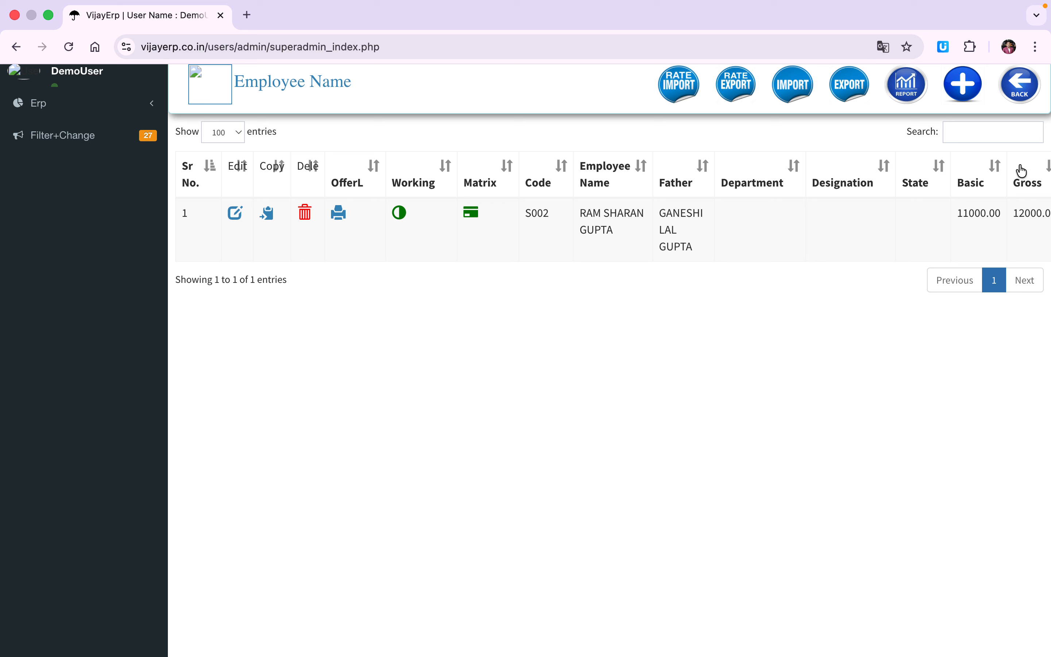
Edit the active employee's record, set Date of join to today's date, and save the update
click(237, 217)
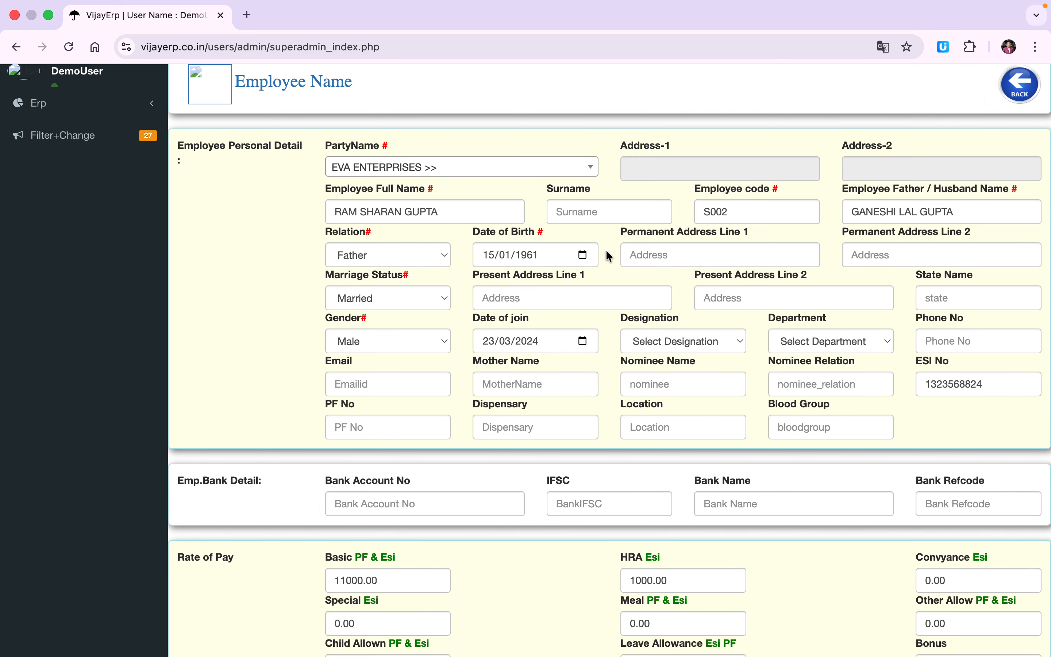
click(567, 343)
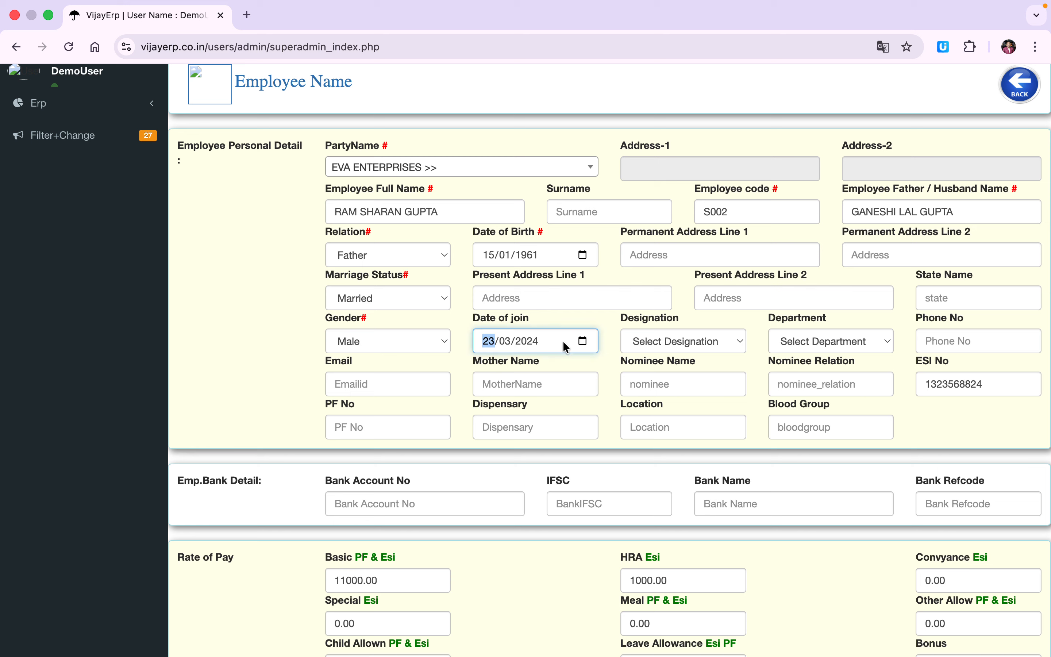
click(583, 343)
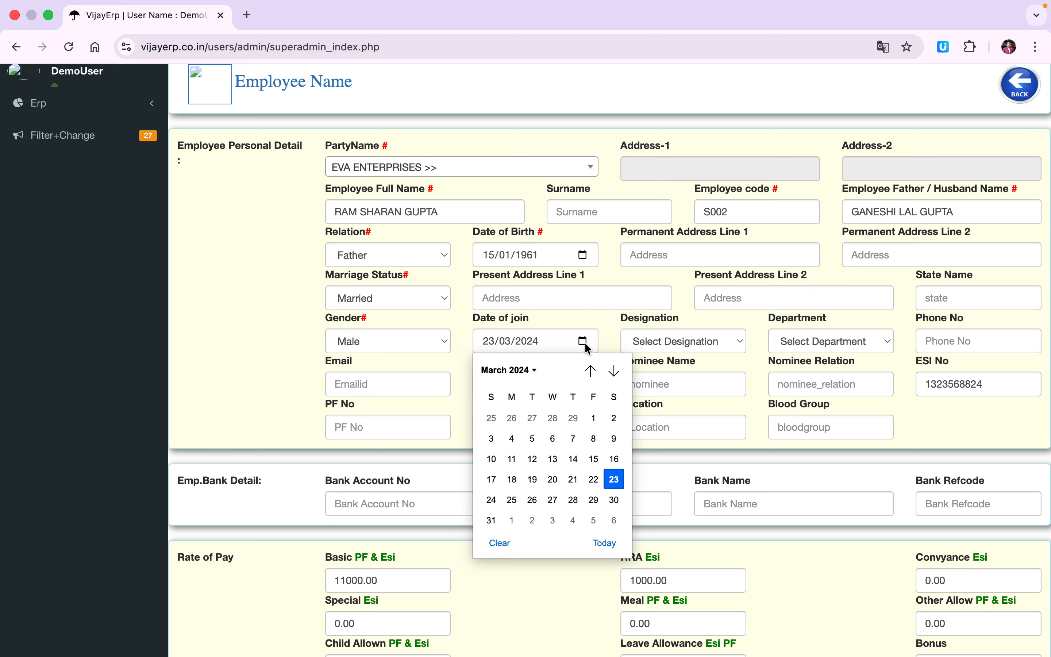
click(604, 543)
scroll(605, 543, down, 7)
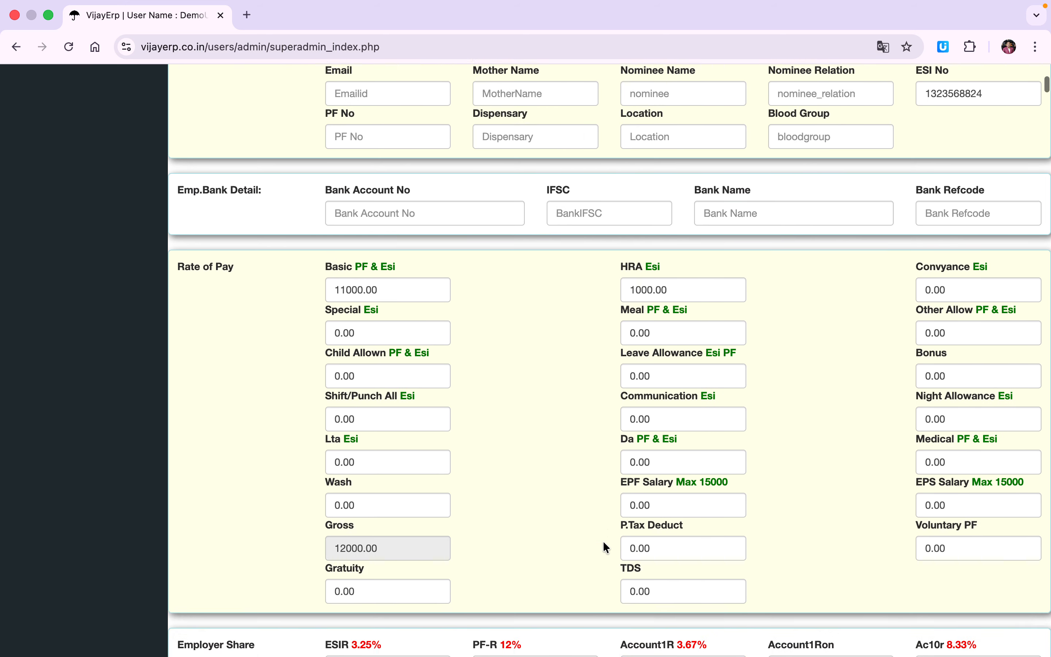
scroll(606, 546, down, 16)
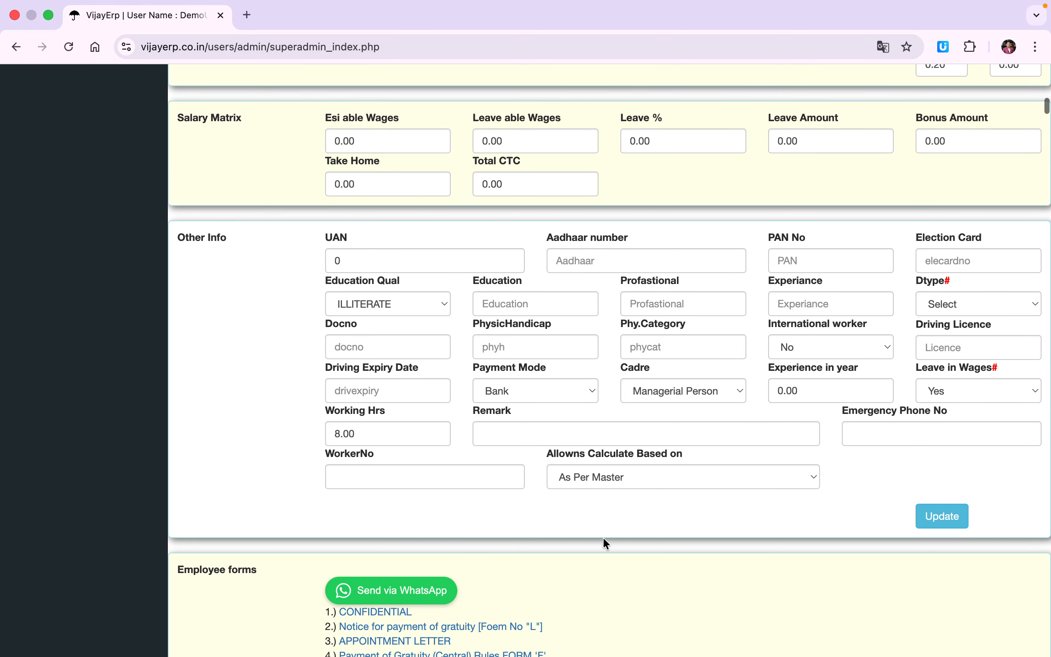
click(944, 515)
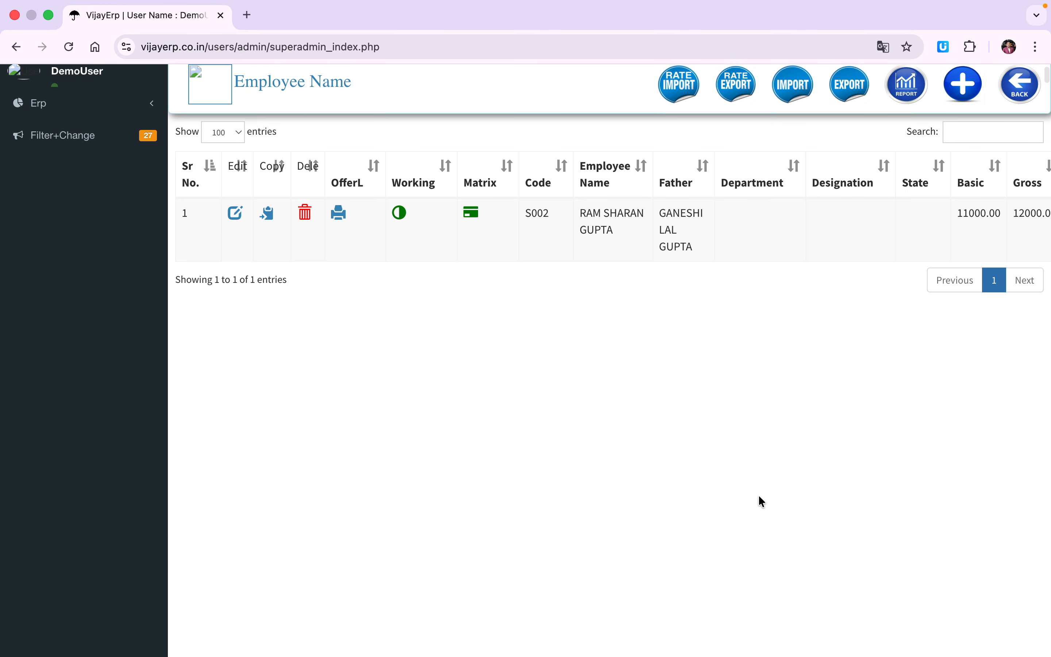
Mark the active employee as left by setting Working to No in the working status form and submitting the update
click(399, 213)
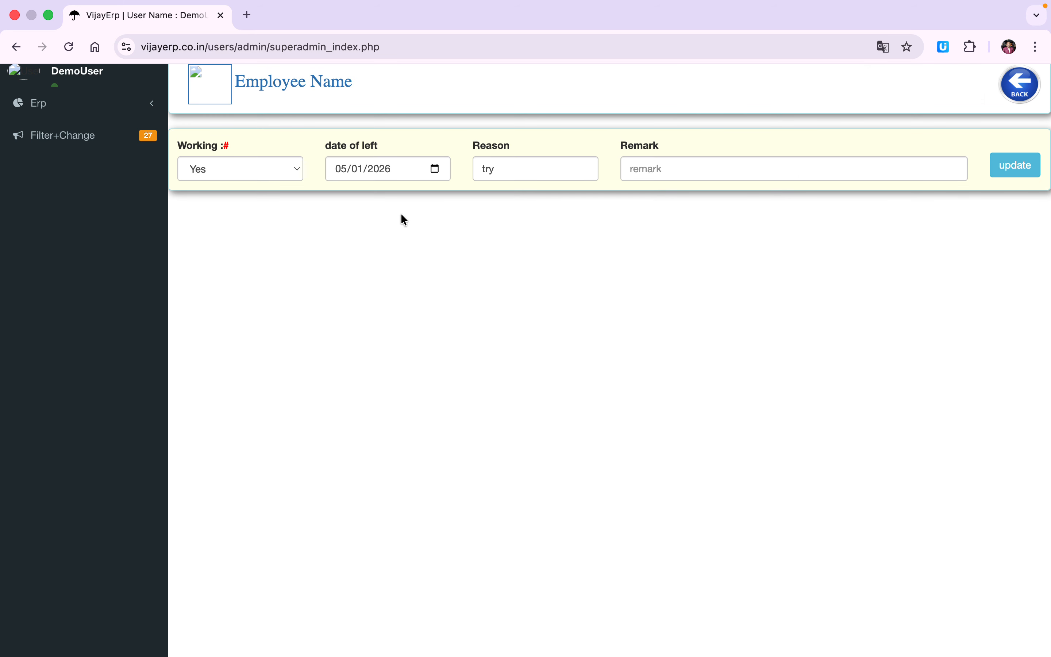
click(276, 159)
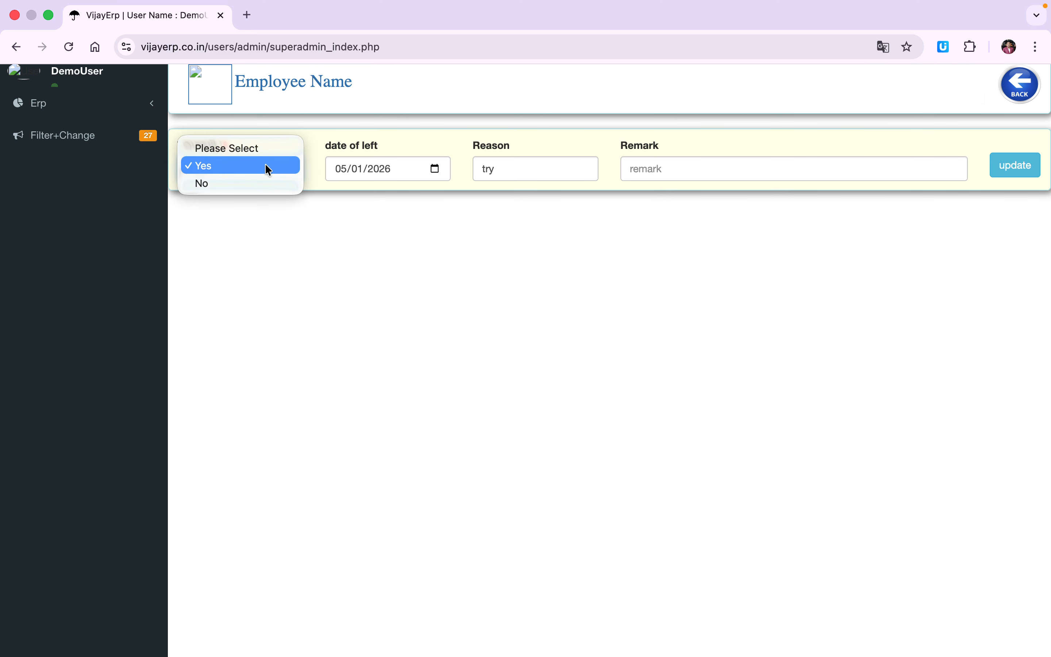
click(242, 177)
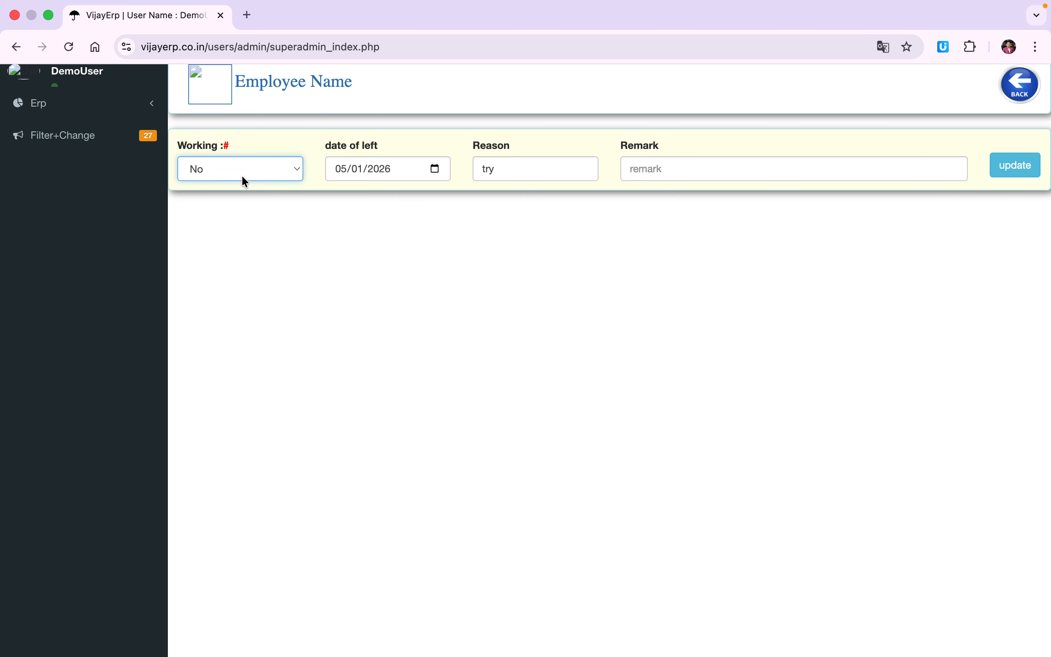
click(1014, 164)
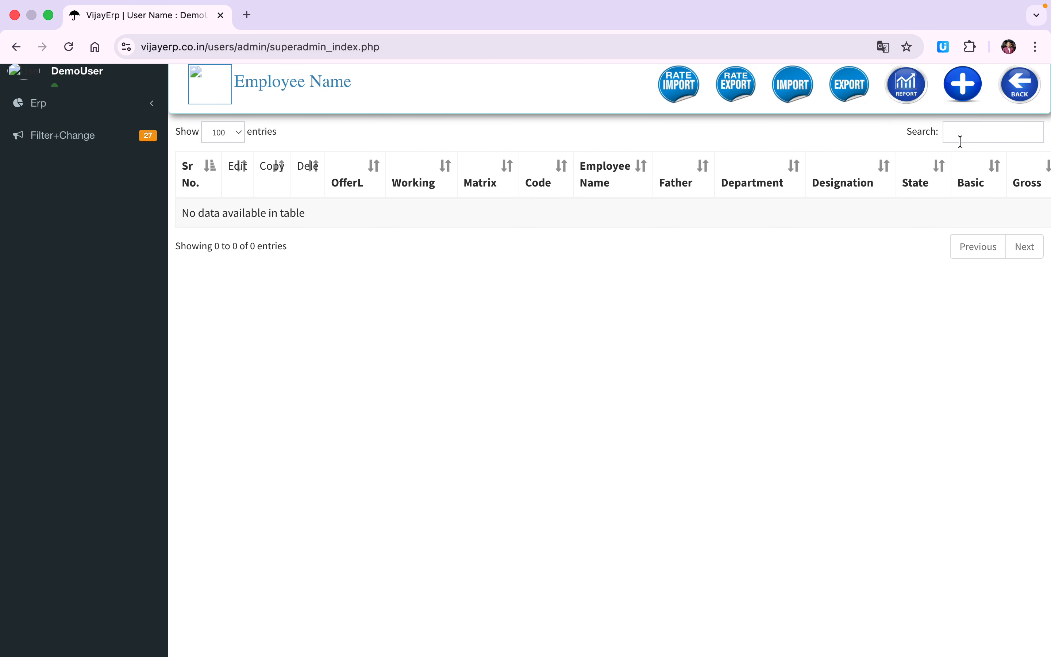
Check the Employee Name list from the module overview and open the Left employee list
click(1019, 84)
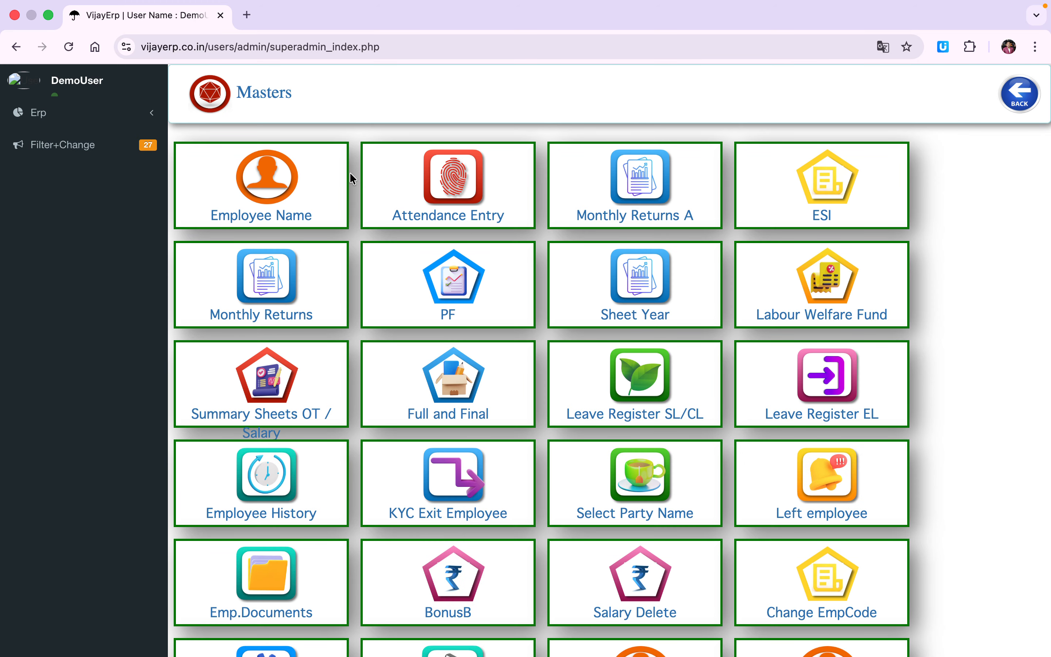
click(268, 185)
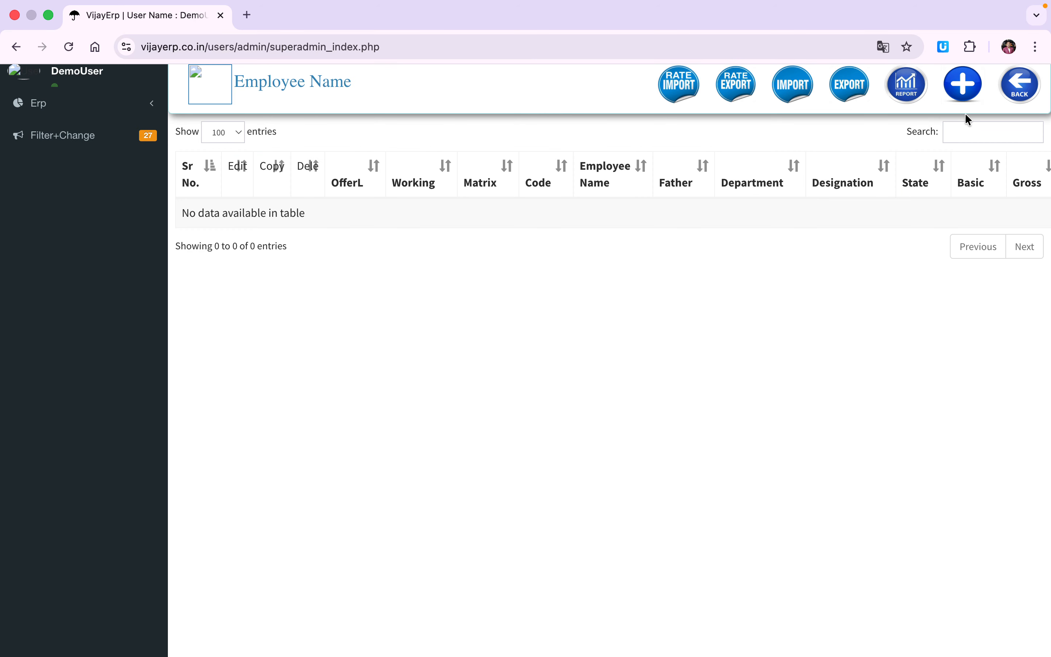
click(1016, 86)
click(276, 185)
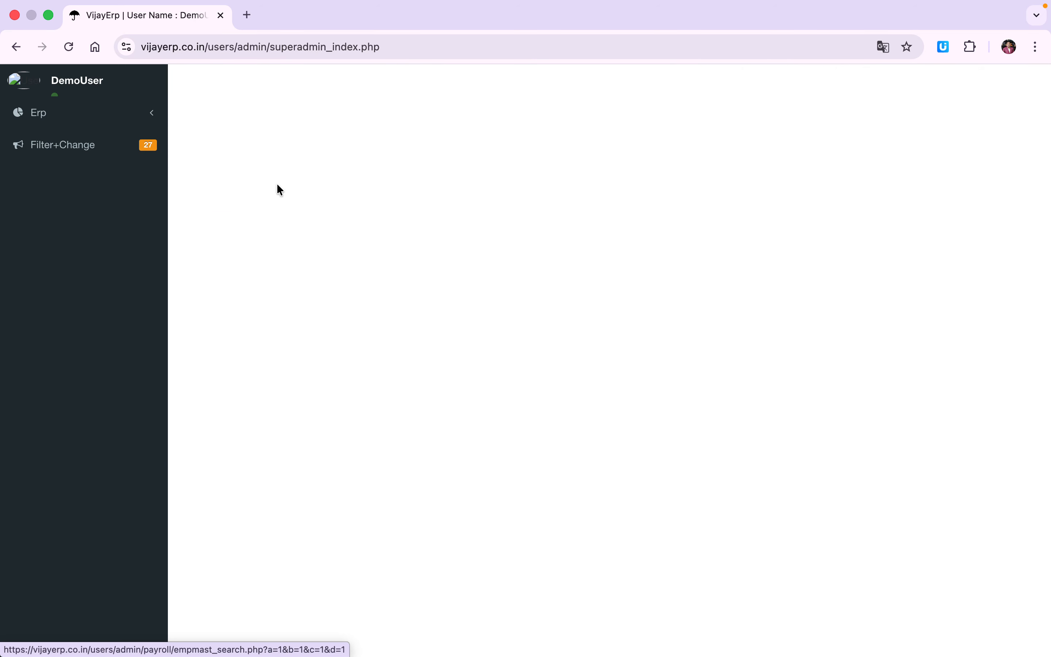
click(1013, 88)
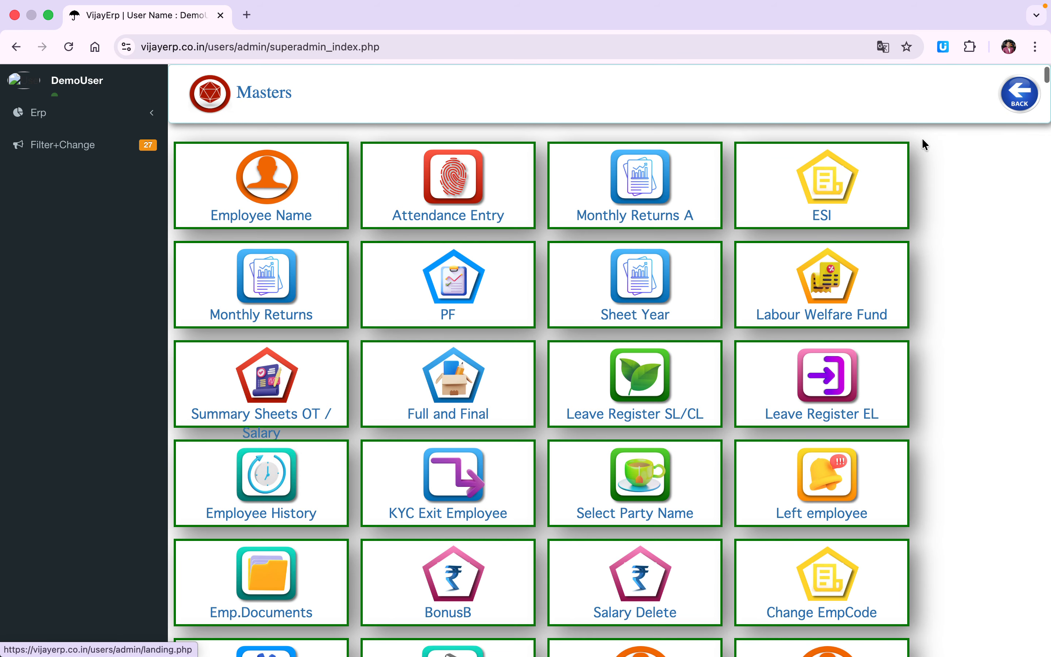
scroll(840, 419, down, 3)
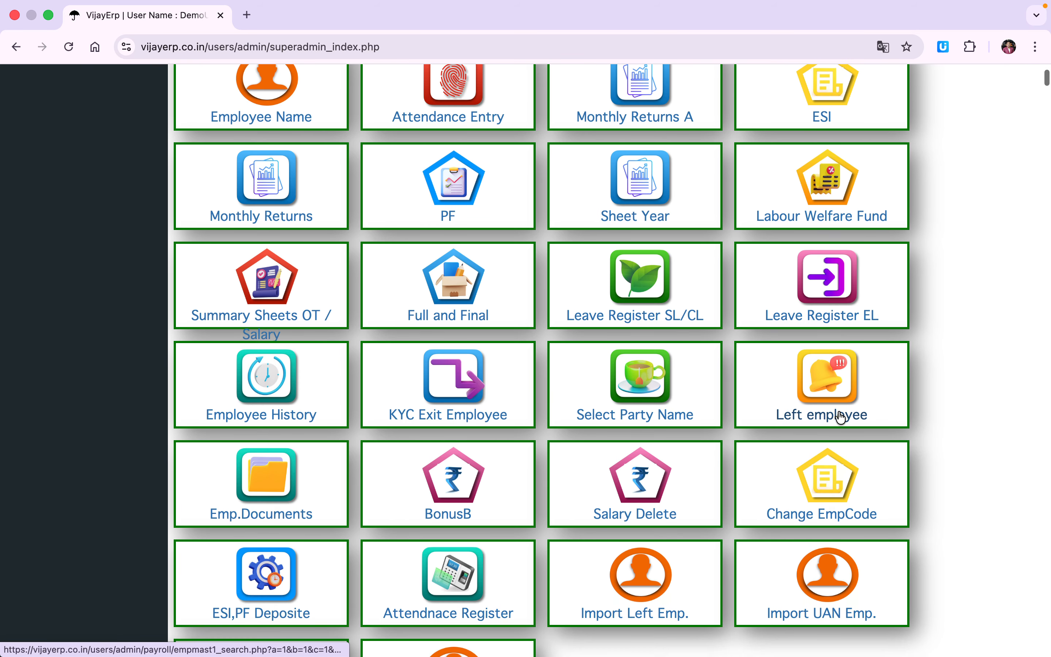
click(828, 396)
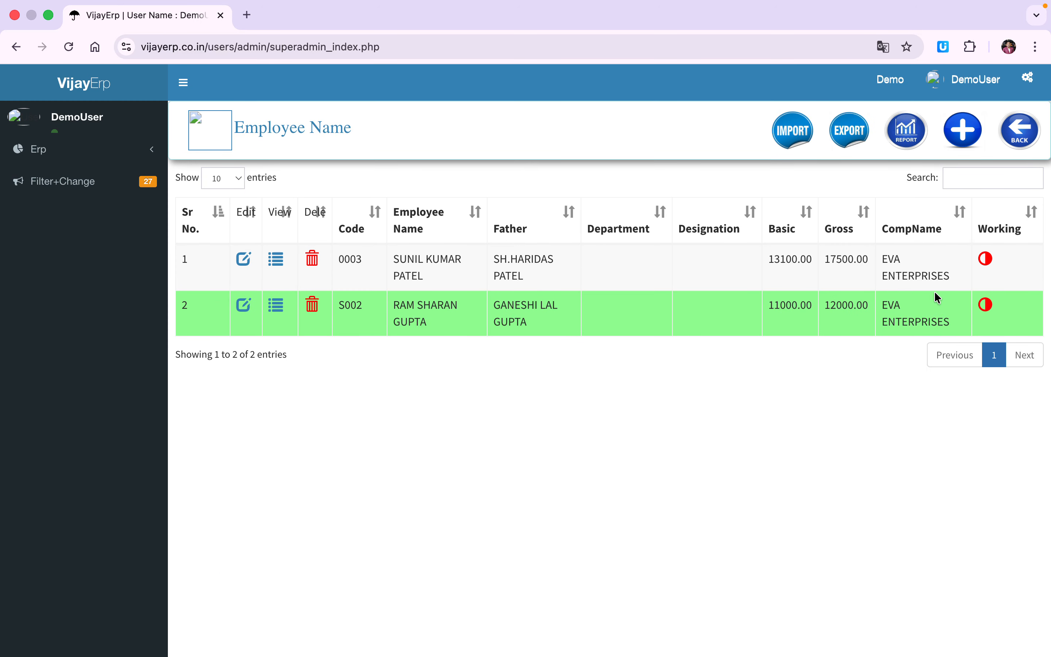
Reactivate the first employee in the Left employee list by setting Working to Yes and submitting the update
click(983, 260)
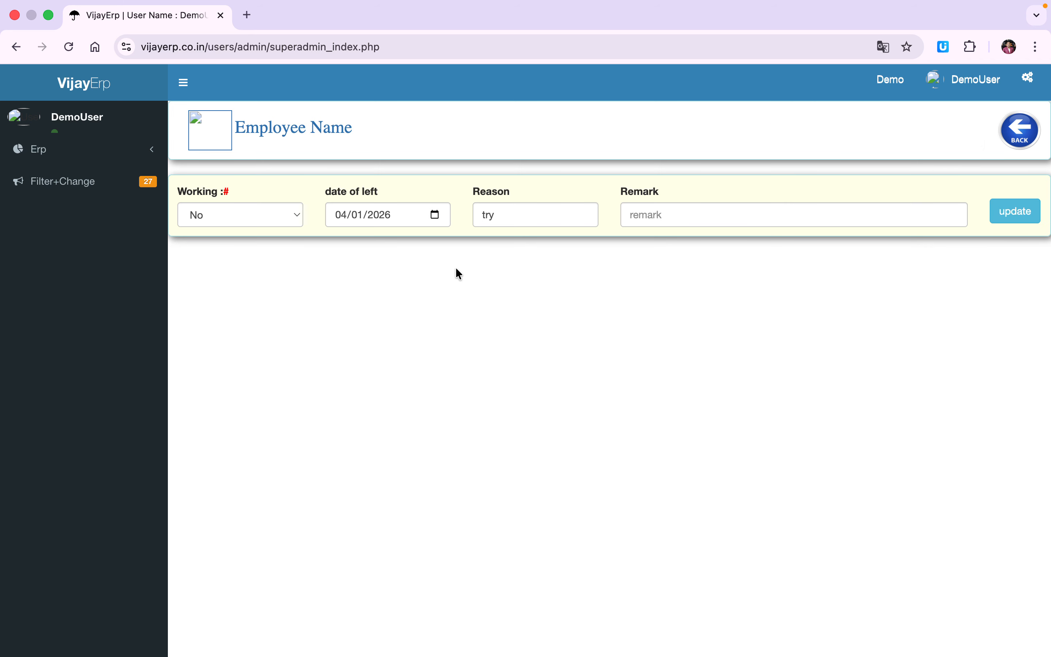
click(210, 213)
key(Escape)
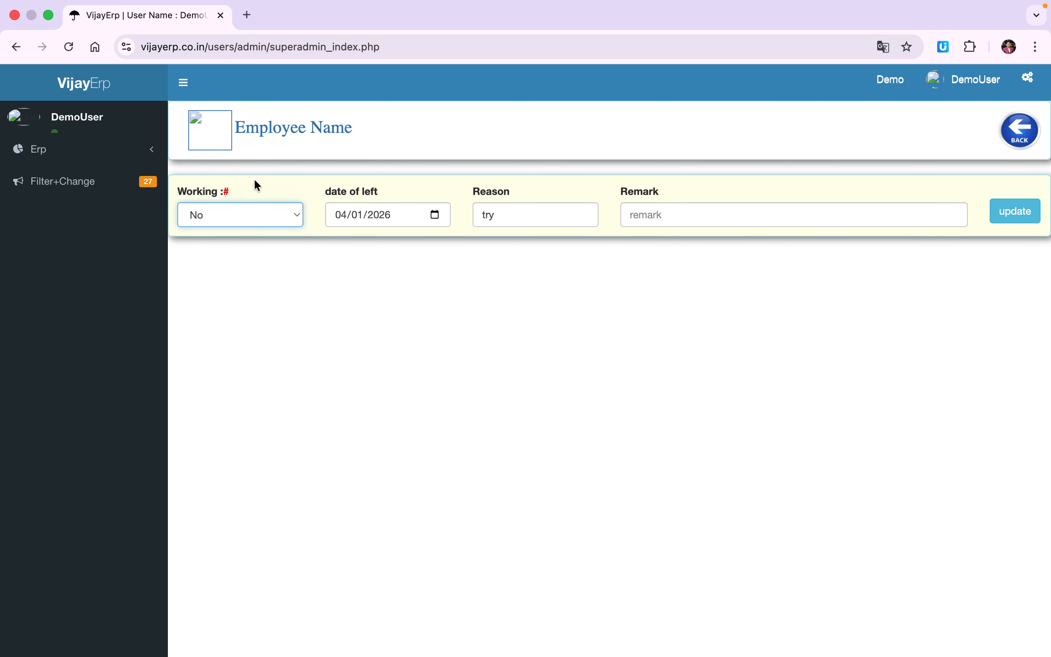
key(Up)
click(1035, 207)
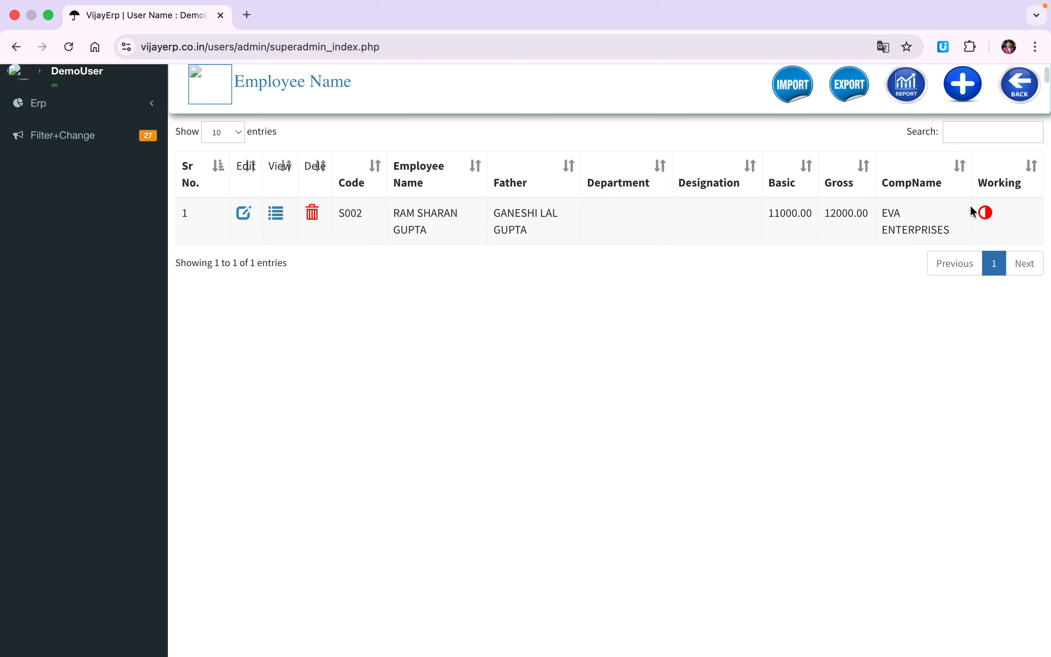
Set Working to Yes for the remaining left employee and submit the update
click(985, 214)
click(272, 169)
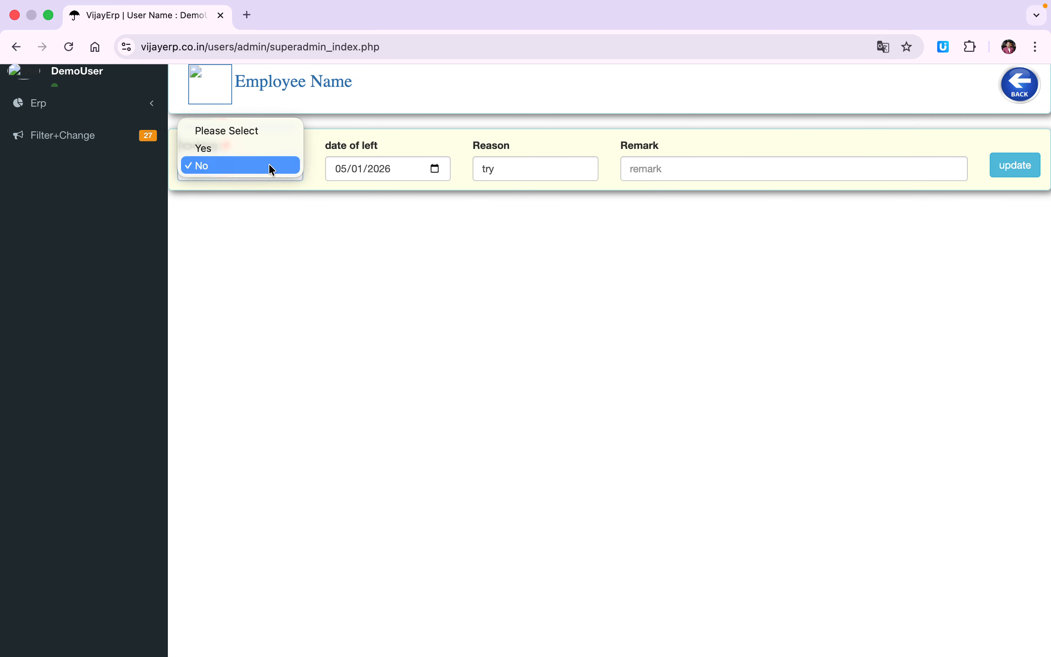
click(240, 148)
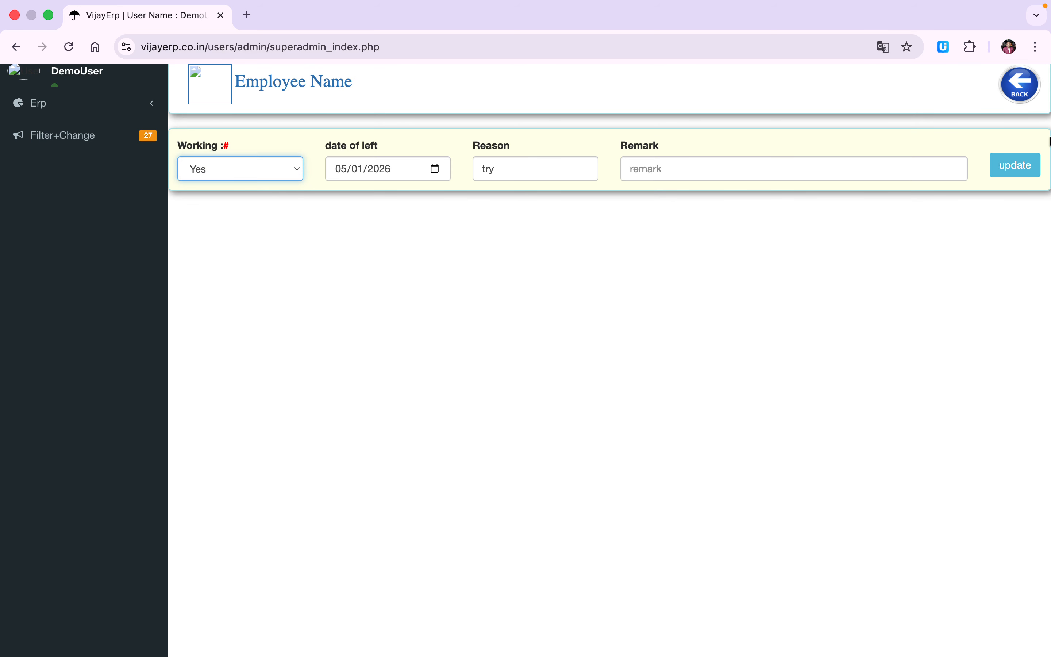
click(1015, 165)
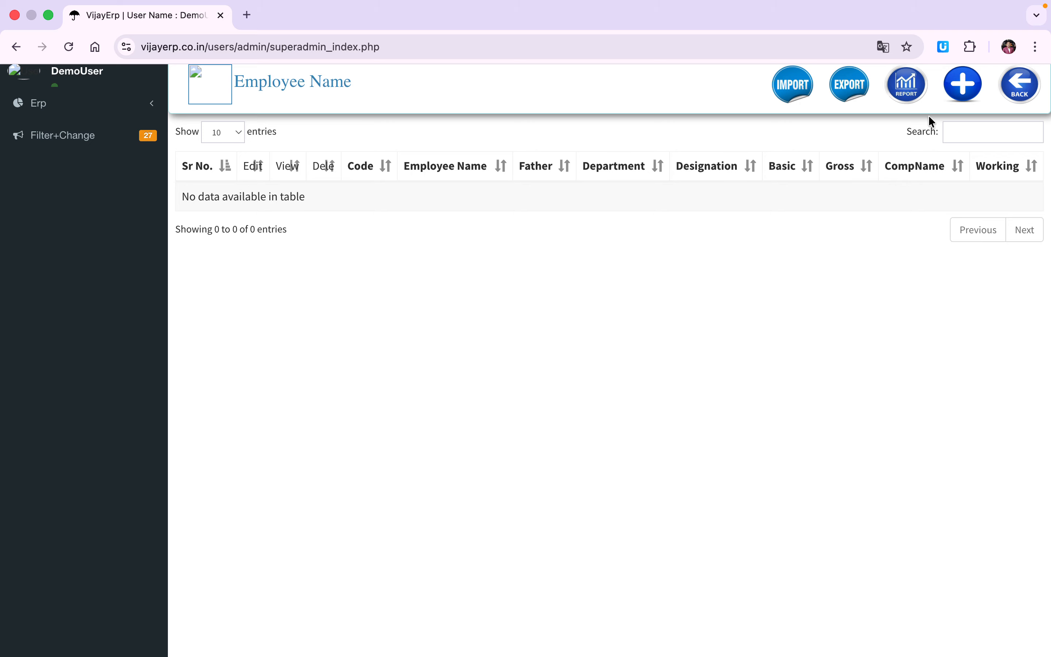
Leave the Left employee list, check the reactivated employees in the Employee Name list, and return to the module overview
click(1020, 84)
click(275, 186)
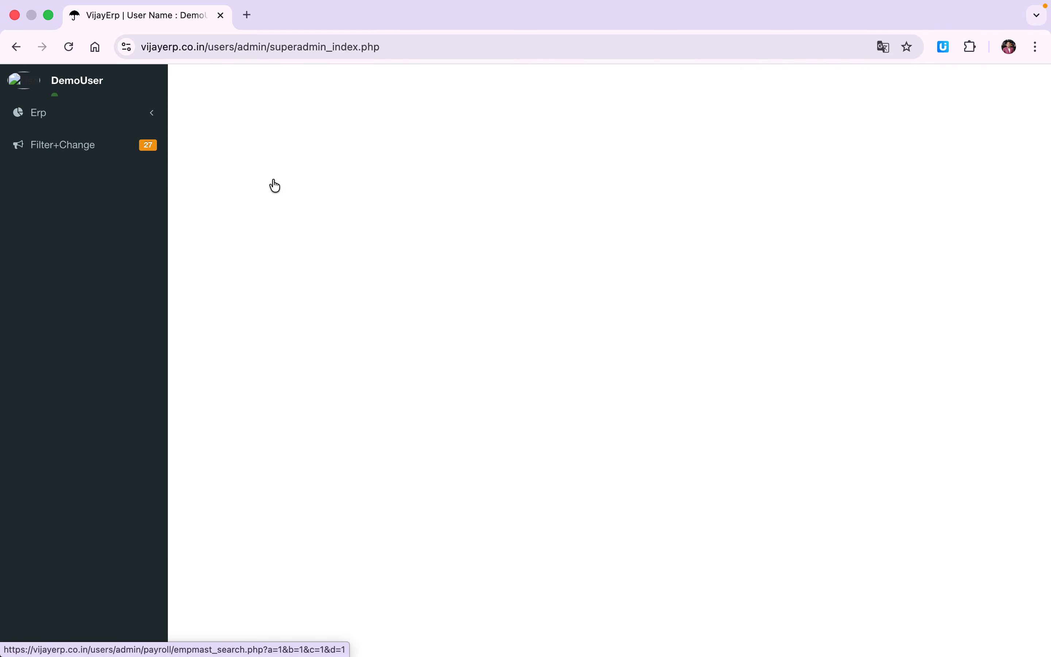
click(1036, 86)
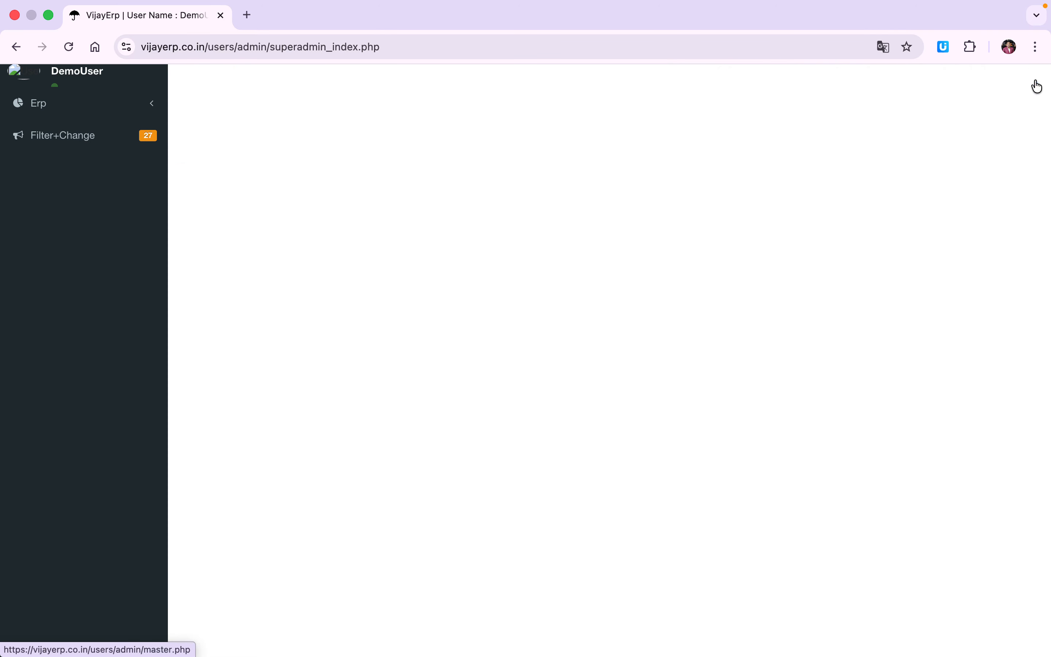
Open Emp.Documents, review each employee's document upload status, and return to the module overview
scroll(724, 311, down, 5)
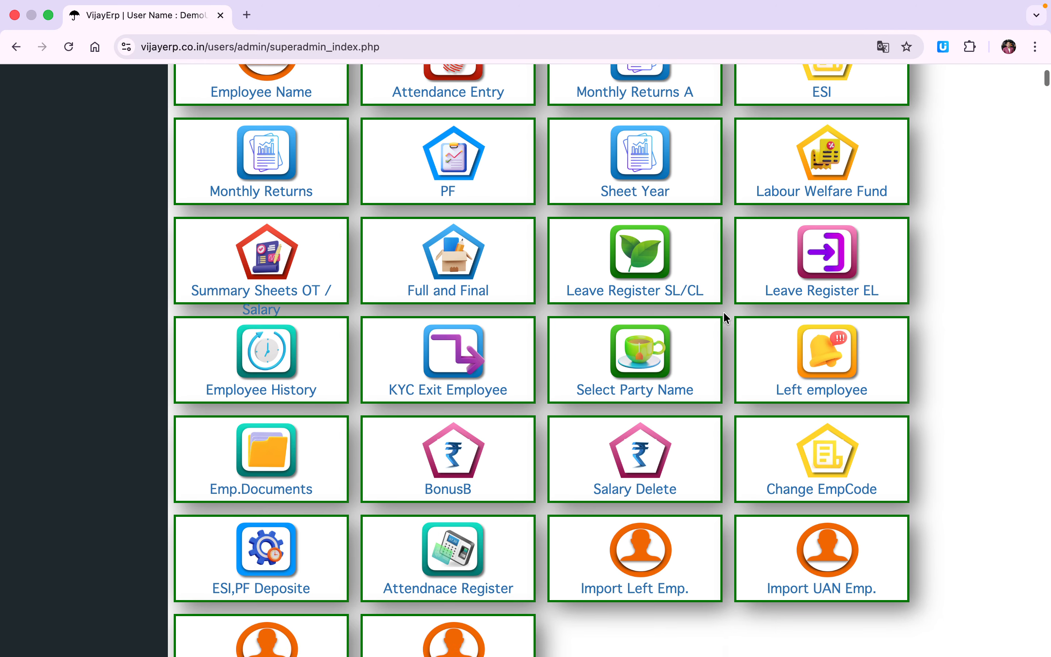
scroll(724, 317, down, 1)
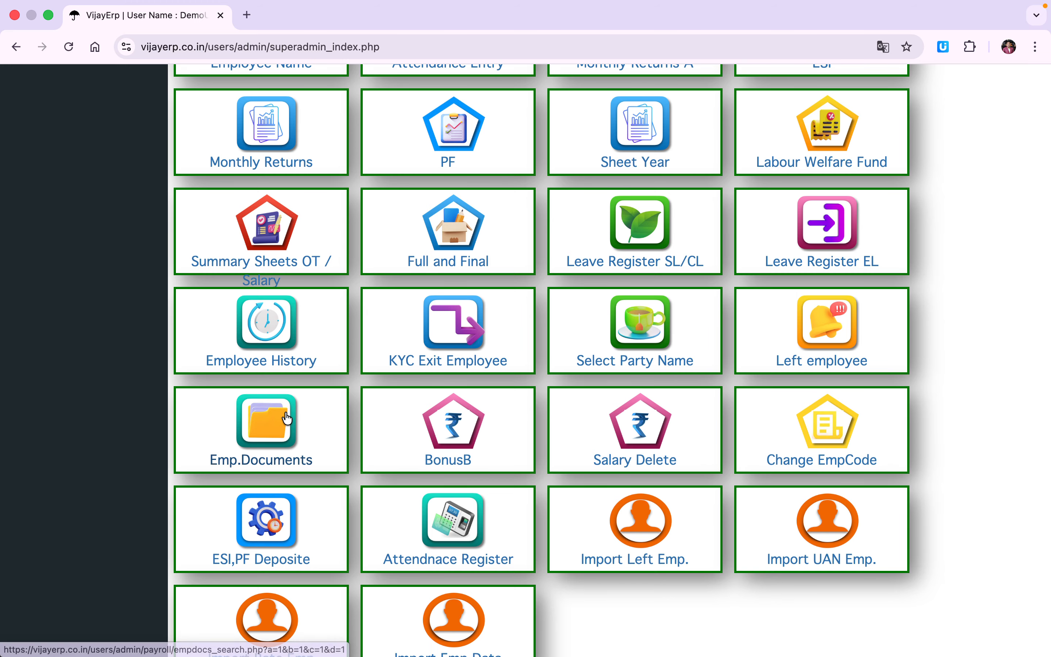
click(322, 428)
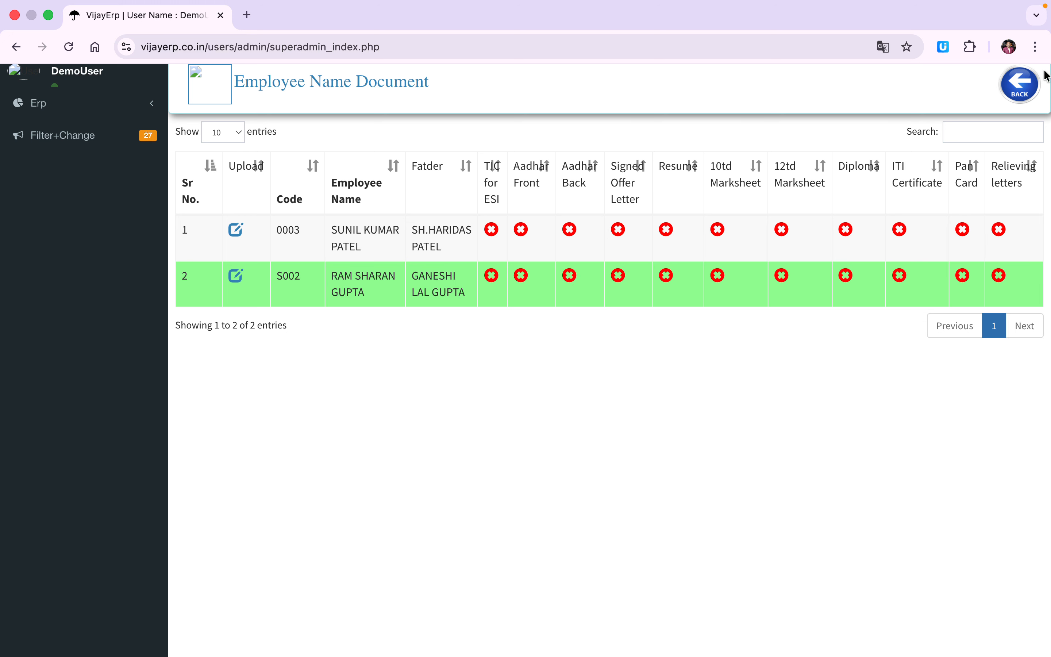
click(1016, 101)
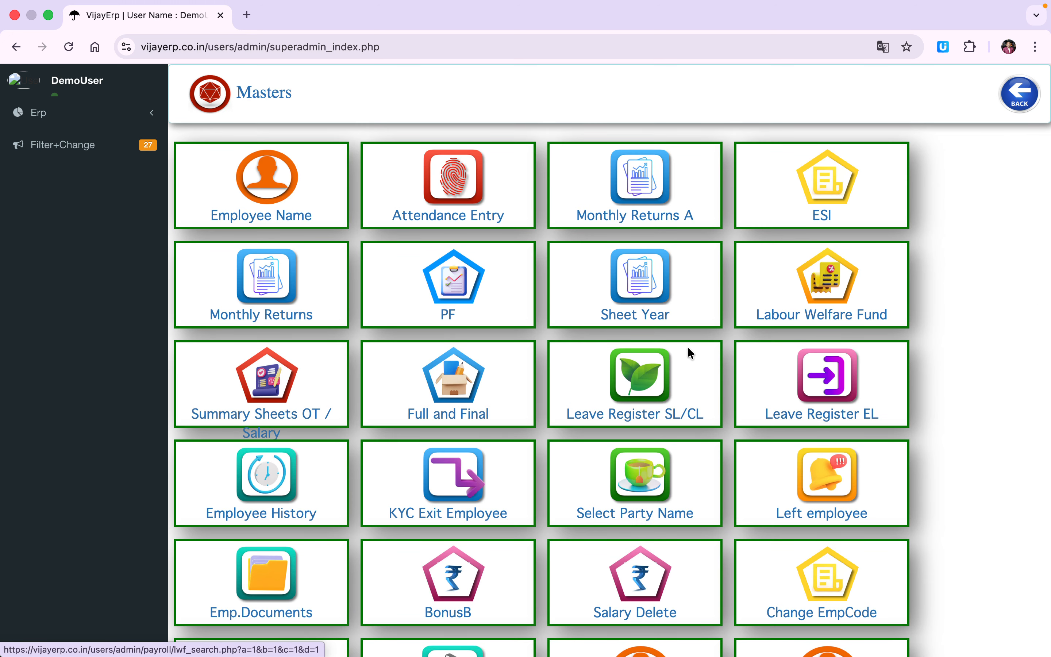
Open BonusB, review the date range, party, maximum wages and bonus percentage fields, and view the Bonus Register report
scroll(688, 350, down, 3)
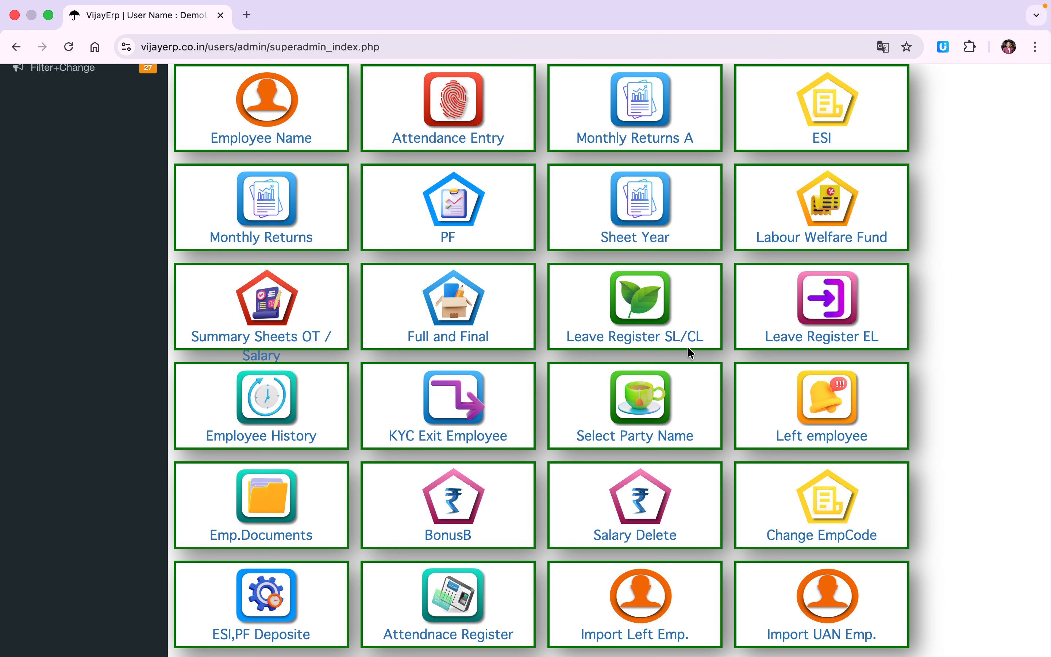
scroll(687, 347, down, 2)
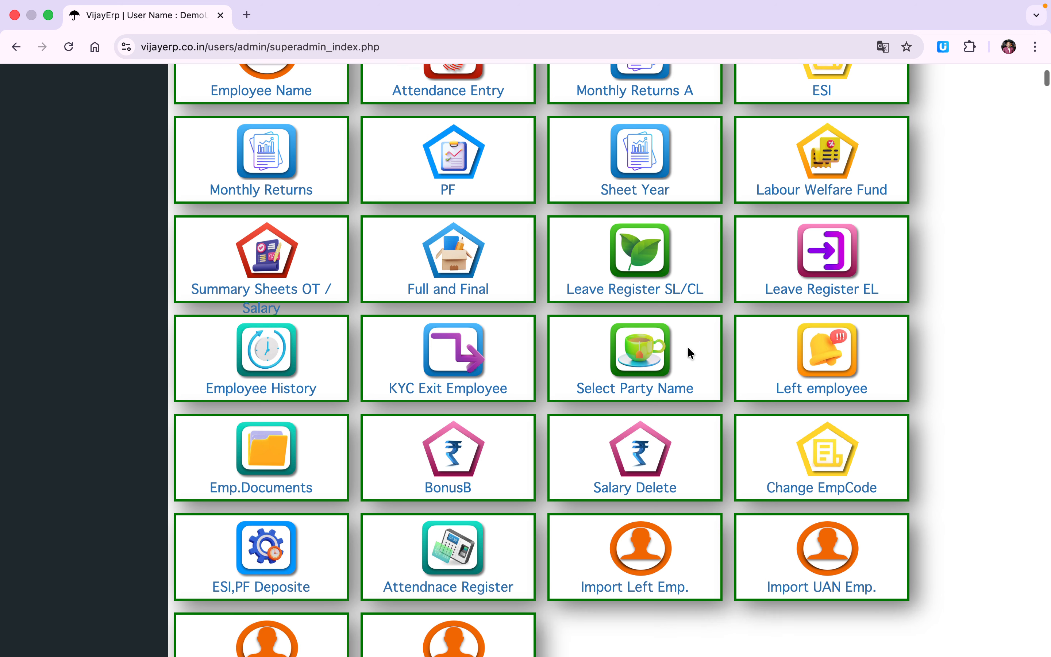
click(455, 419)
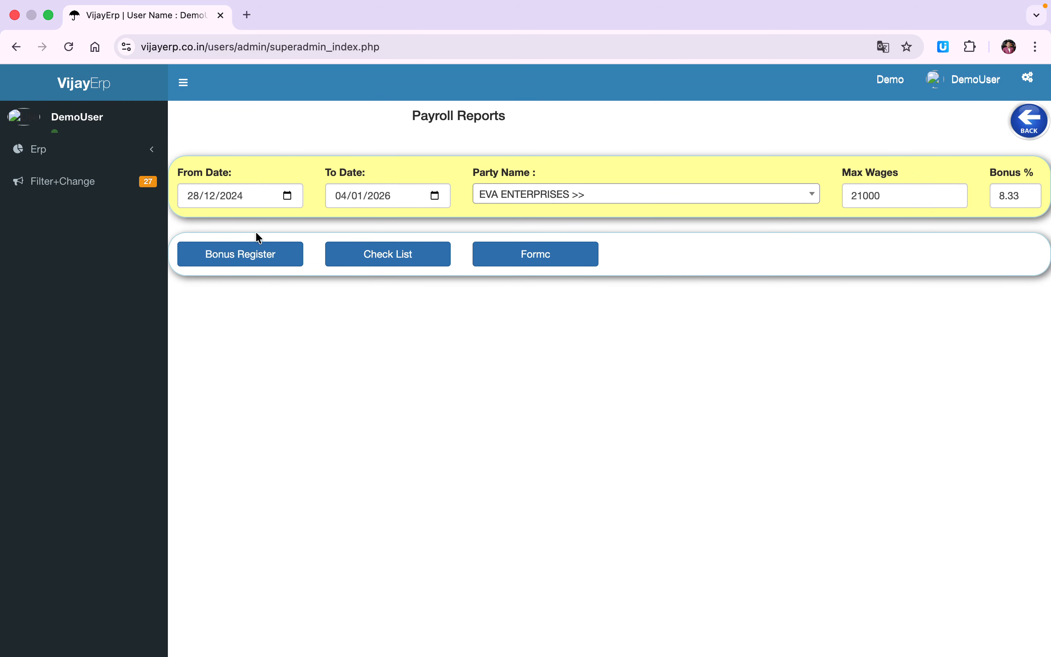
click(359, 201)
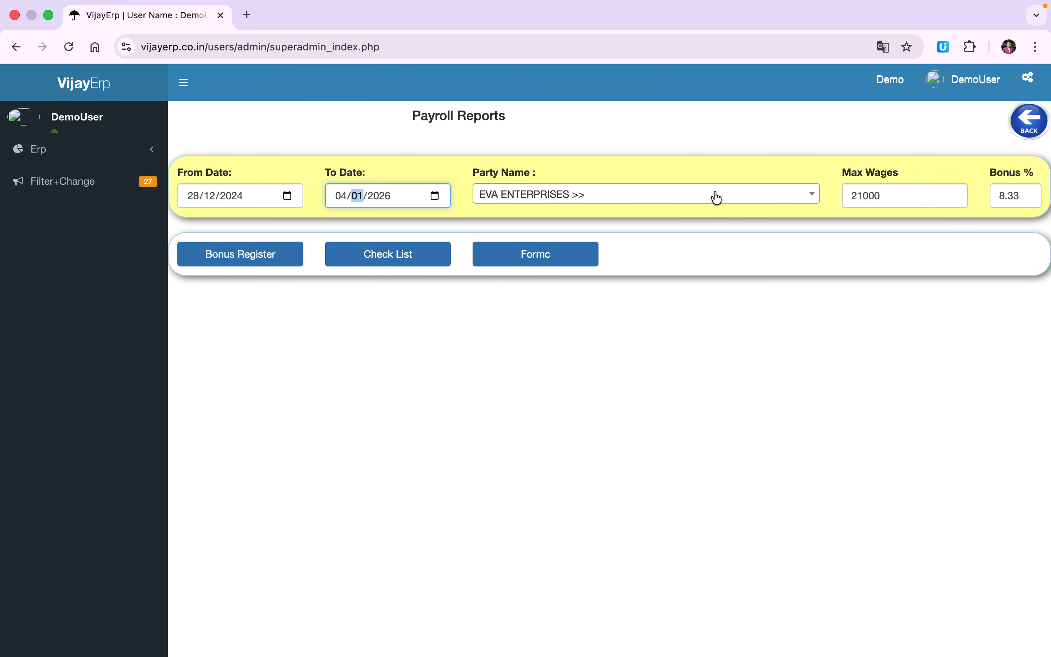
click(899, 201)
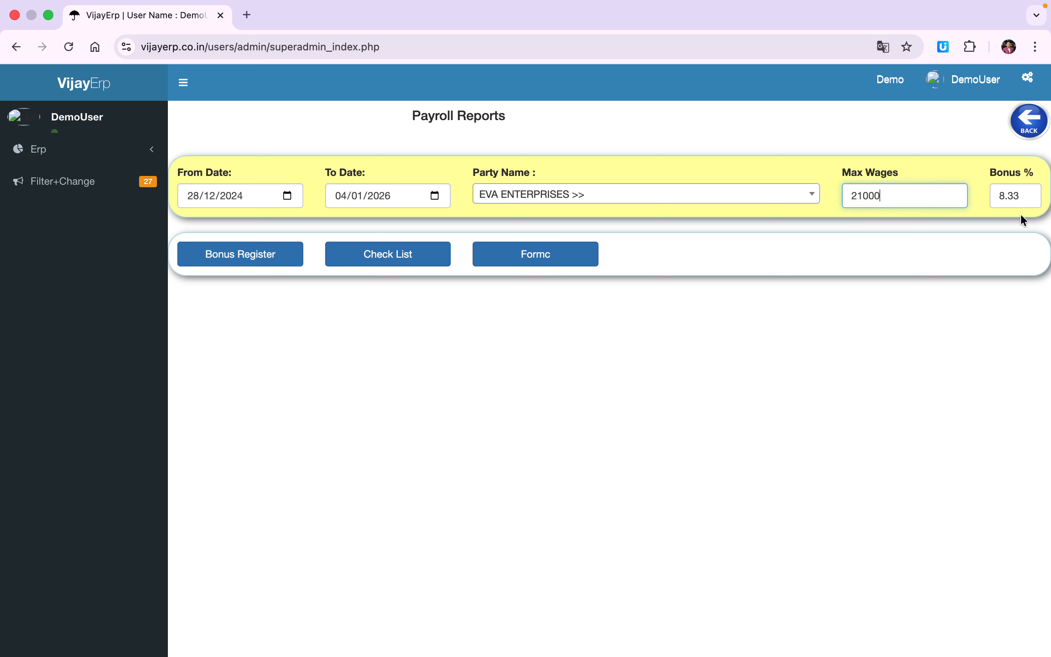
click(1022, 192)
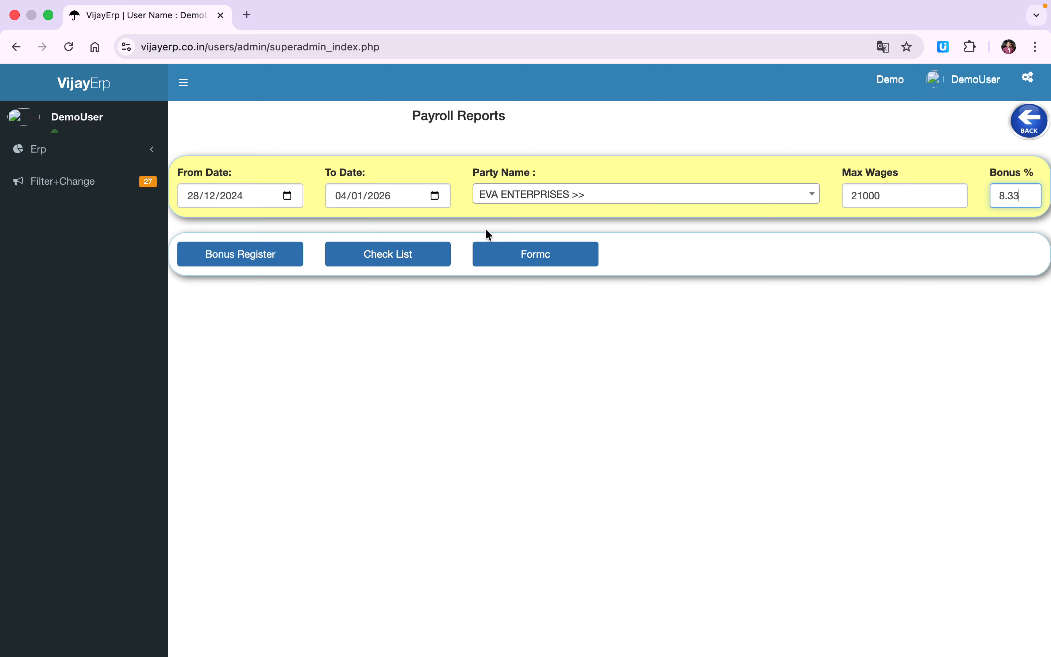
click(242, 257)
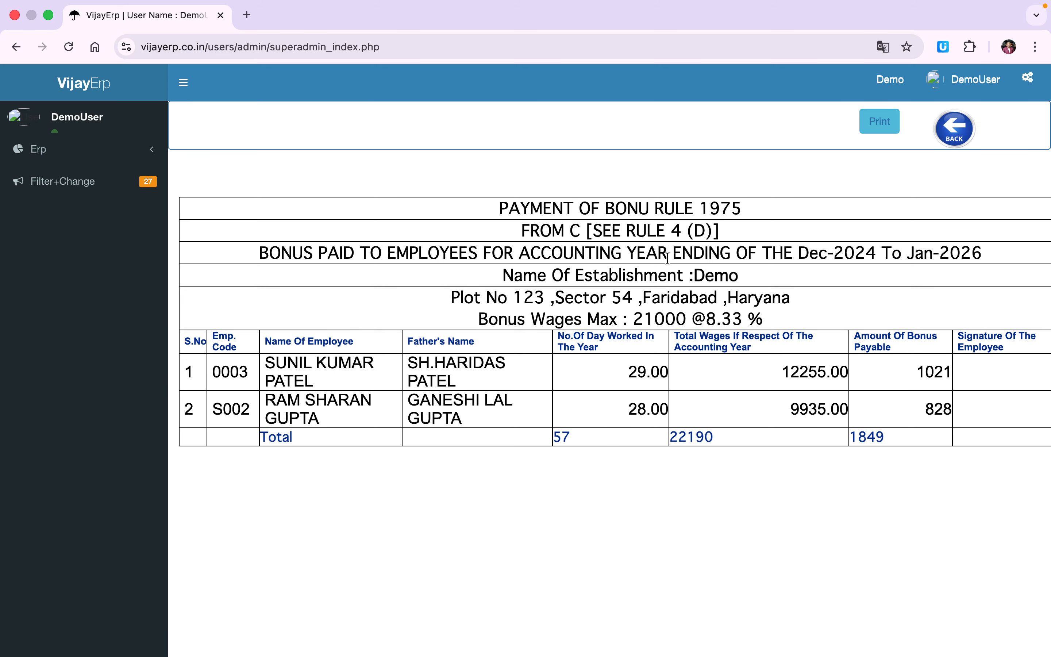
click(944, 145)
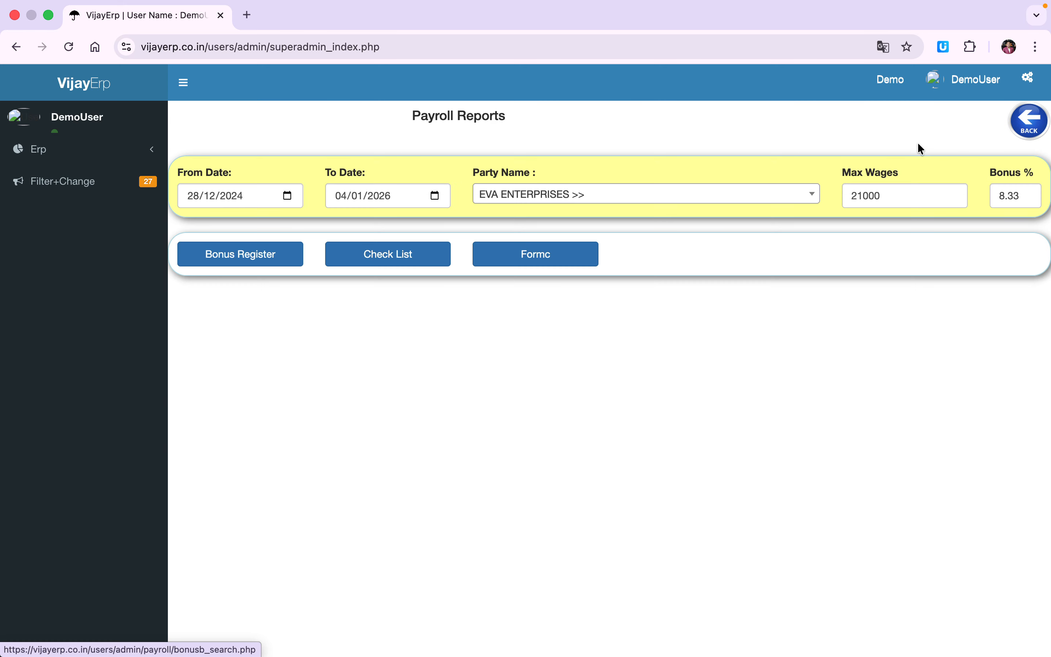
View the bonus Check List and Formc reports and return to the payroll module overview
click(401, 253)
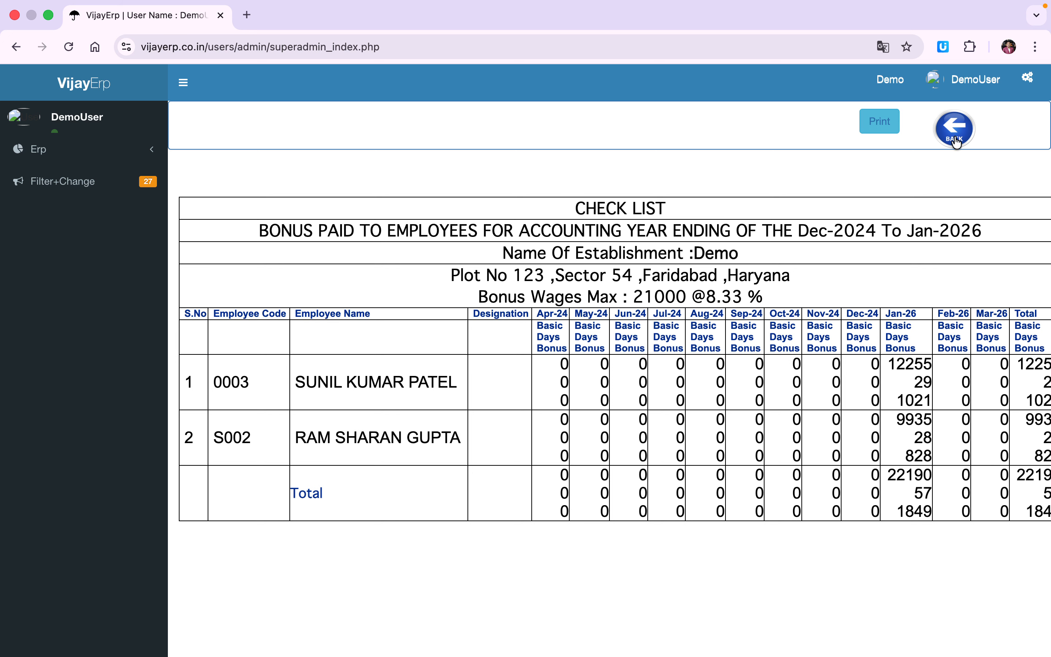
click(942, 139)
click(550, 263)
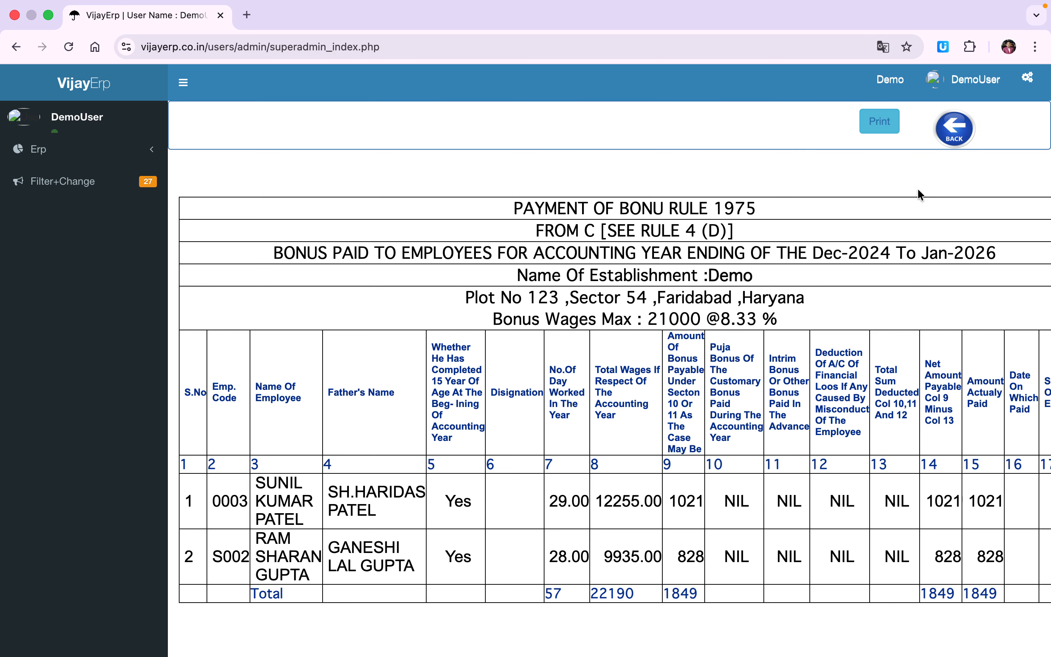
click(959, 123)
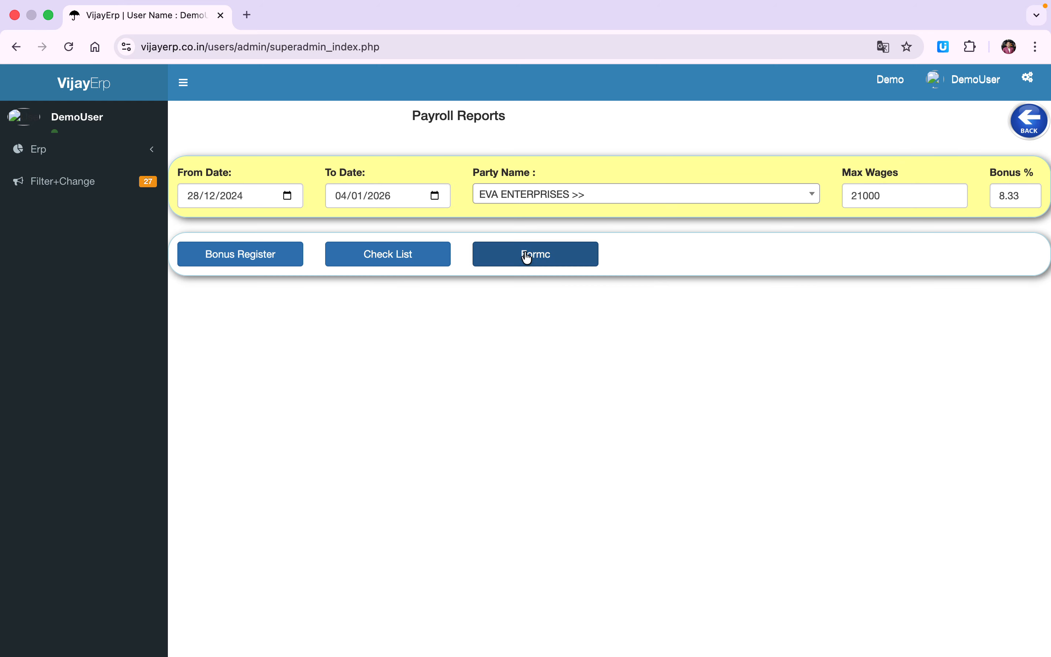
click(1021, 121)
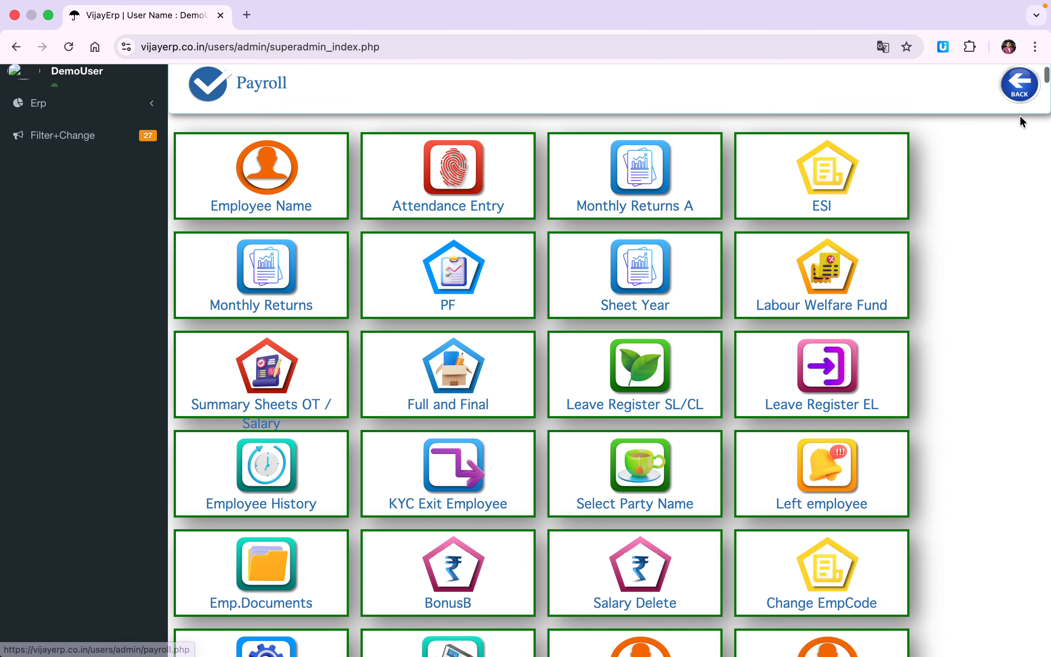
Open Salary Delete, review the deletable employee salary entries for EVA ENTERPRISES in month 202501, and return to the payroll module overview
scroll(1021, 118, down, 5)
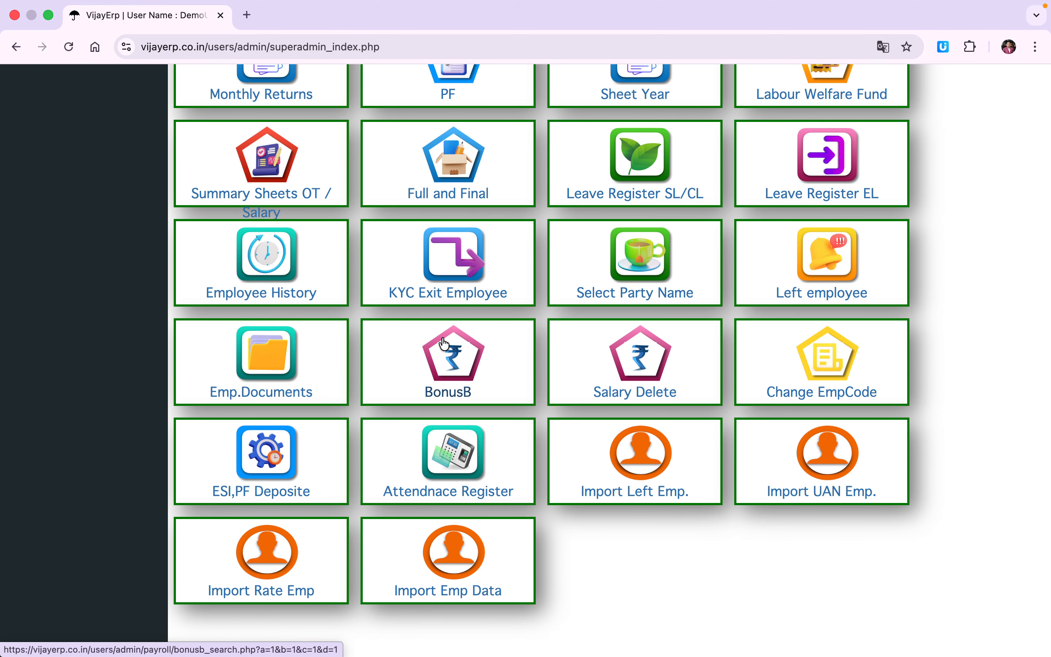
click(651, 359)
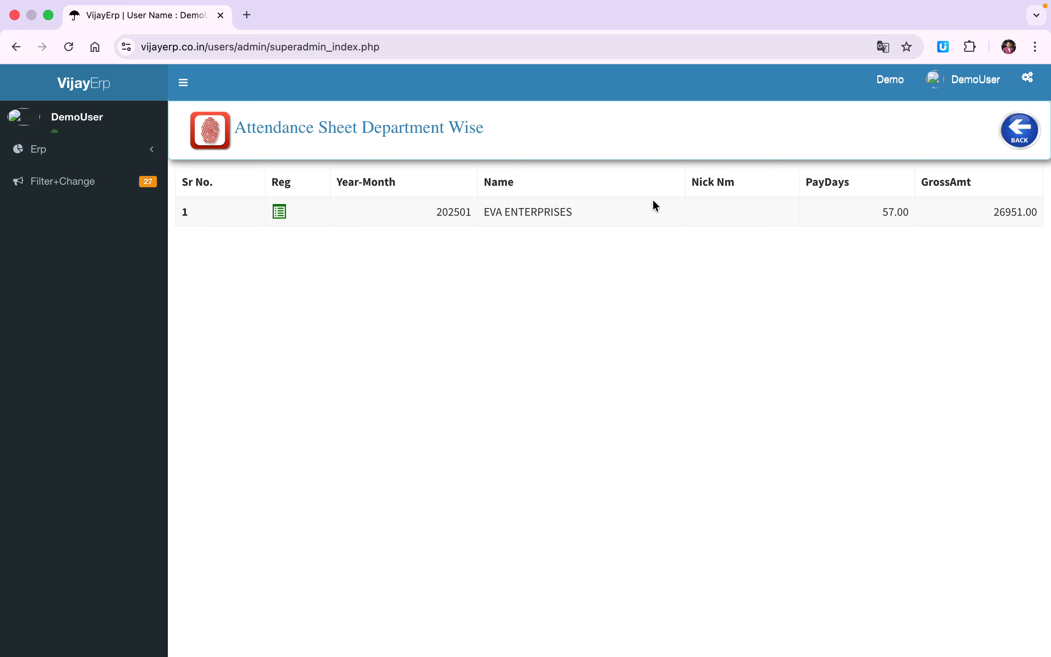
click(1019, 126)
scroll(771, 463, down, 3)
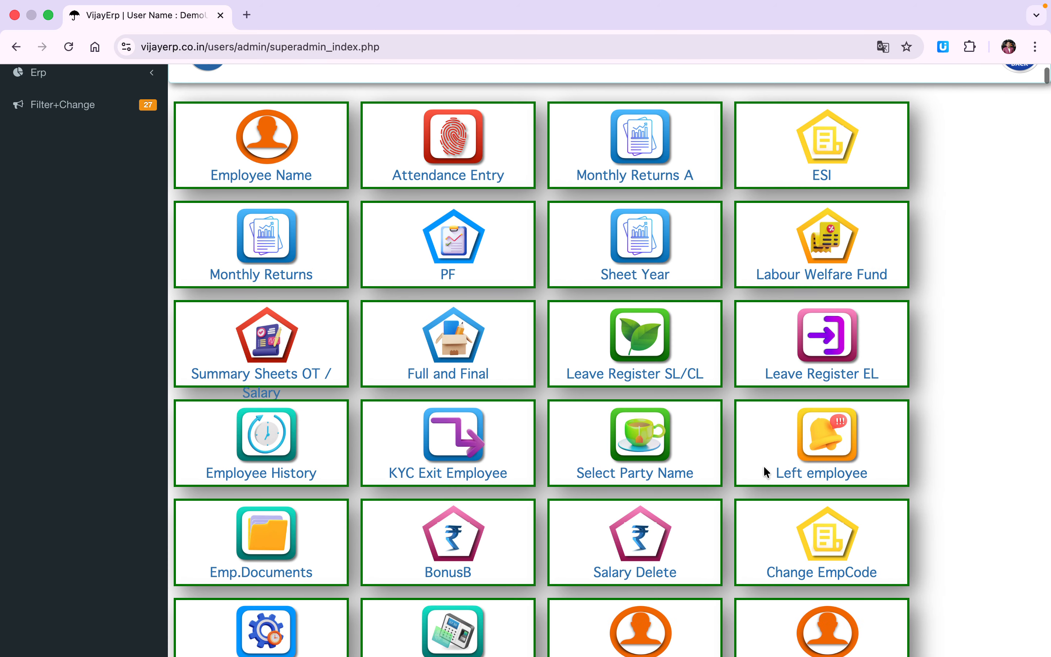
click(644, 545)
scroll(654, 509, up, 3)
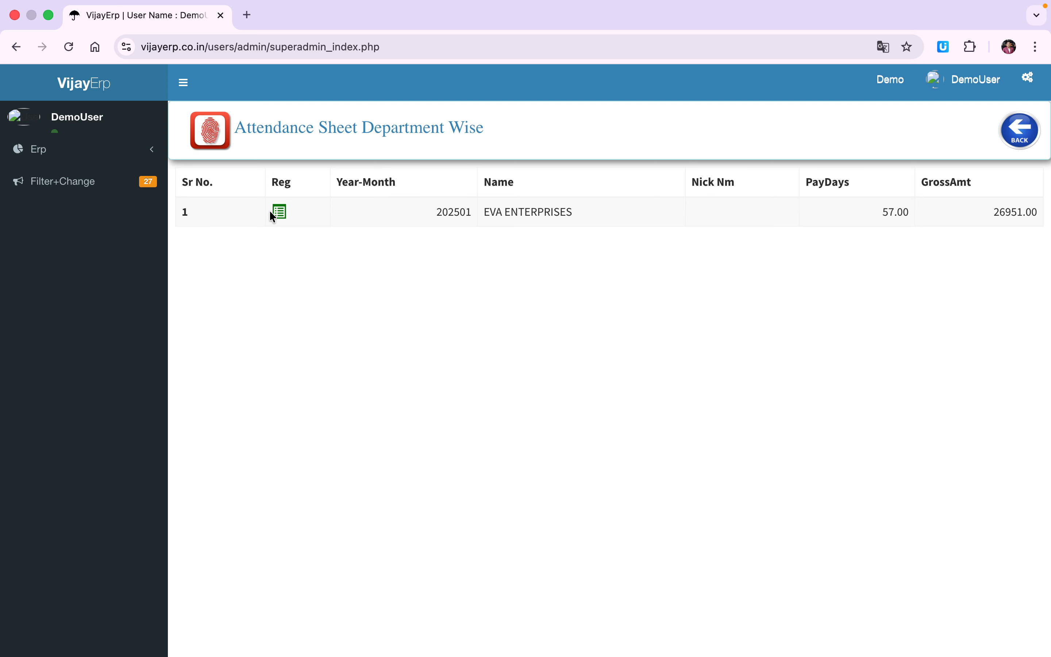
click(280, 212)
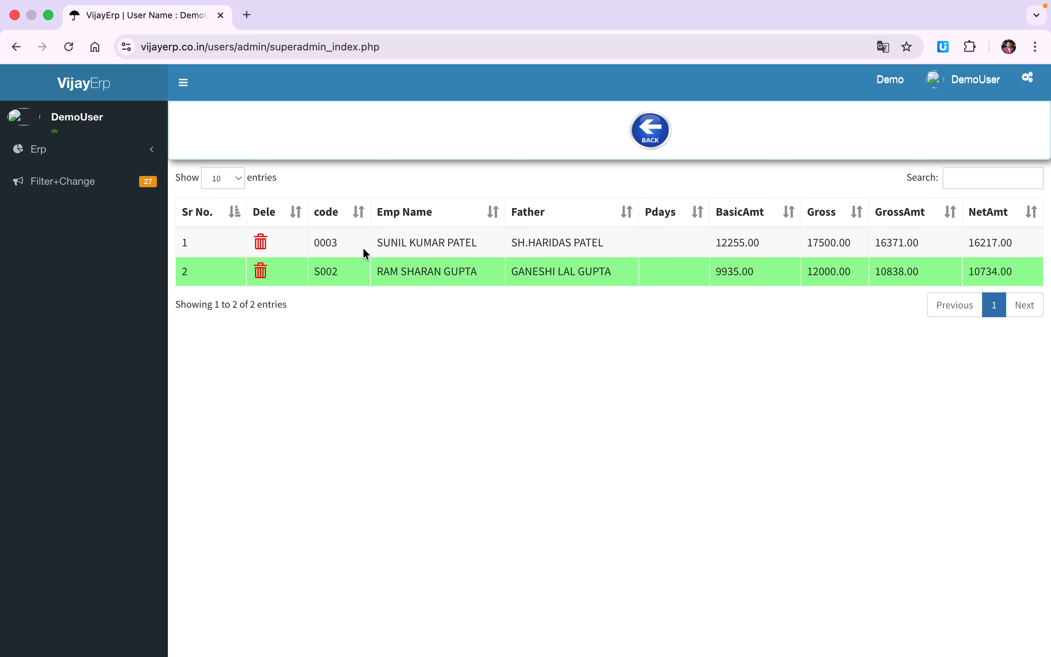
click(648, 133)
click(1018, 130)
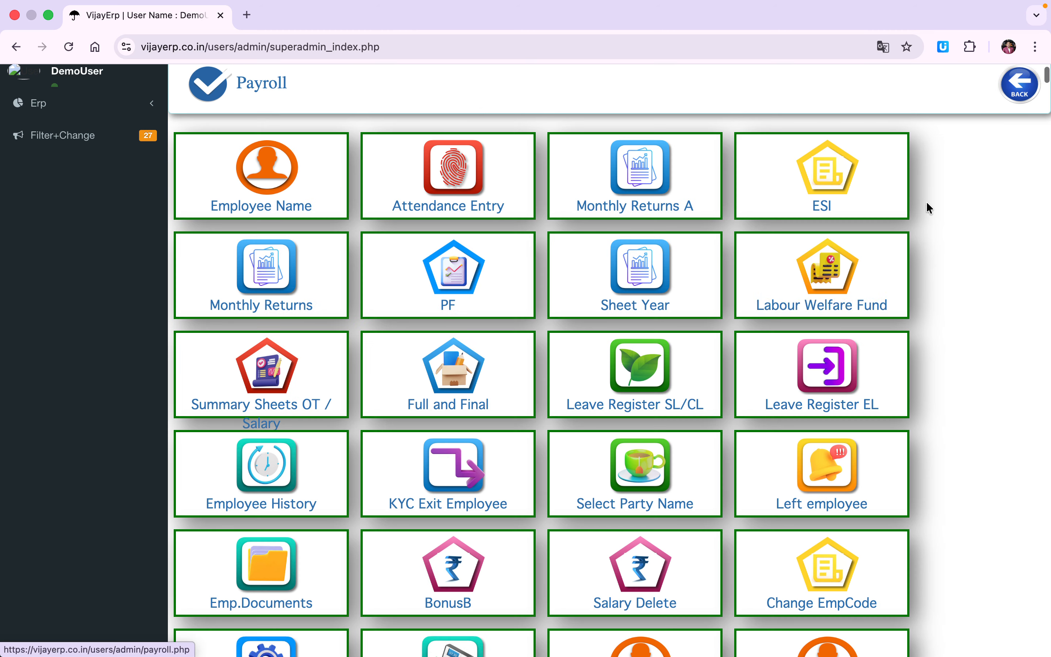
In Change EmpCode, replace the first character of the first listed employee's code with S, submit the update and leave the list
scroll(837, 304, down, 2)
scroll(726, 389, down, 2)
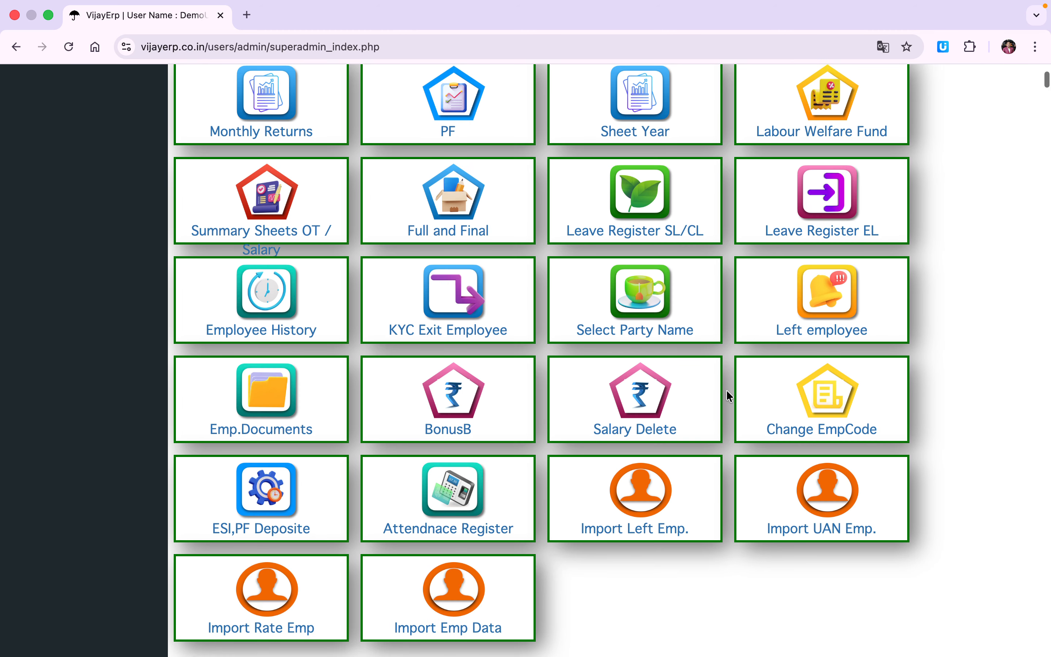
click(777, 394)
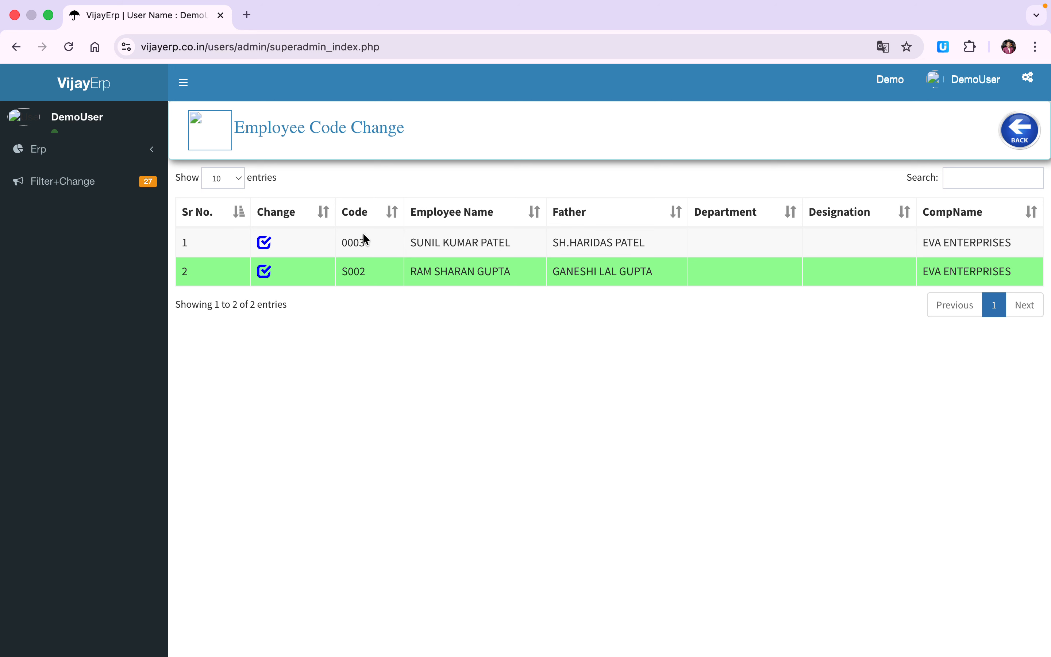
click(265, 244)
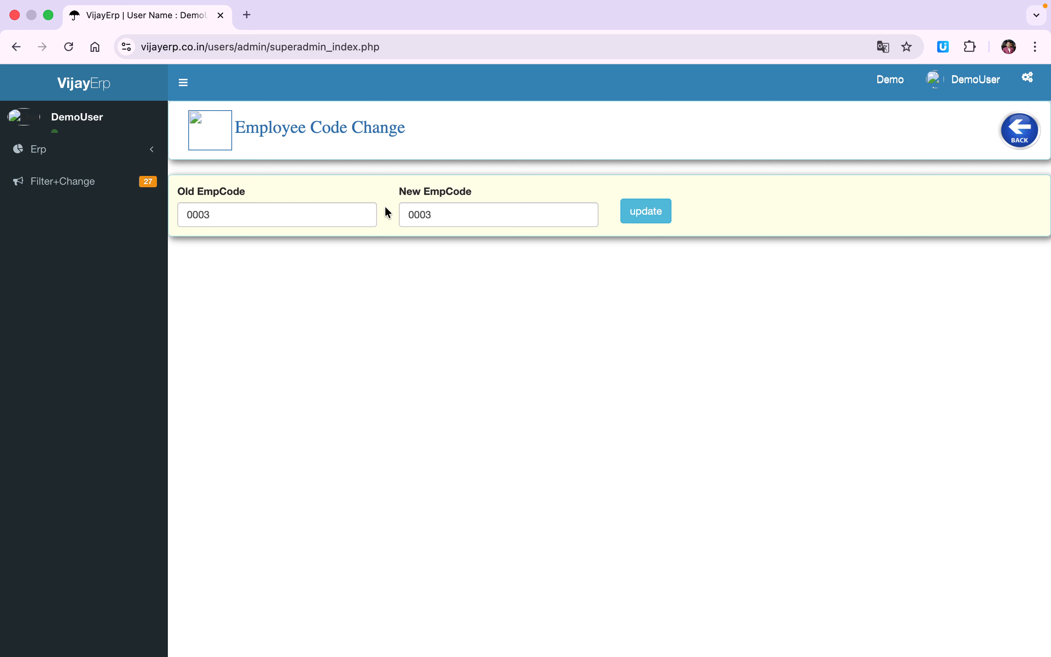
click(415, 213)
key(BackSpace)
text(S)
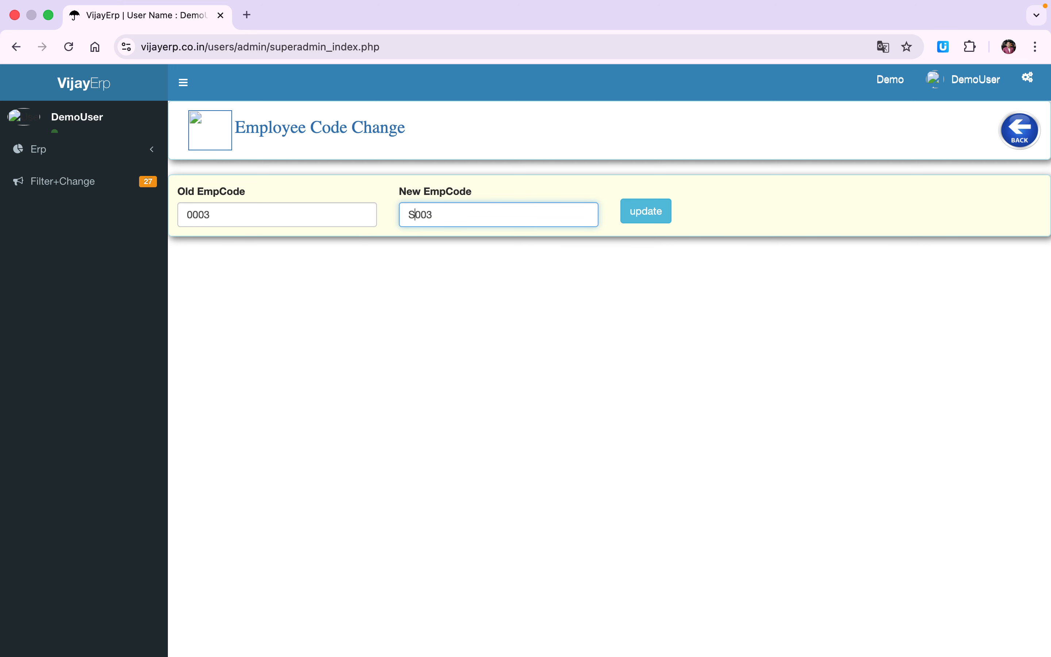
click(633, 217)
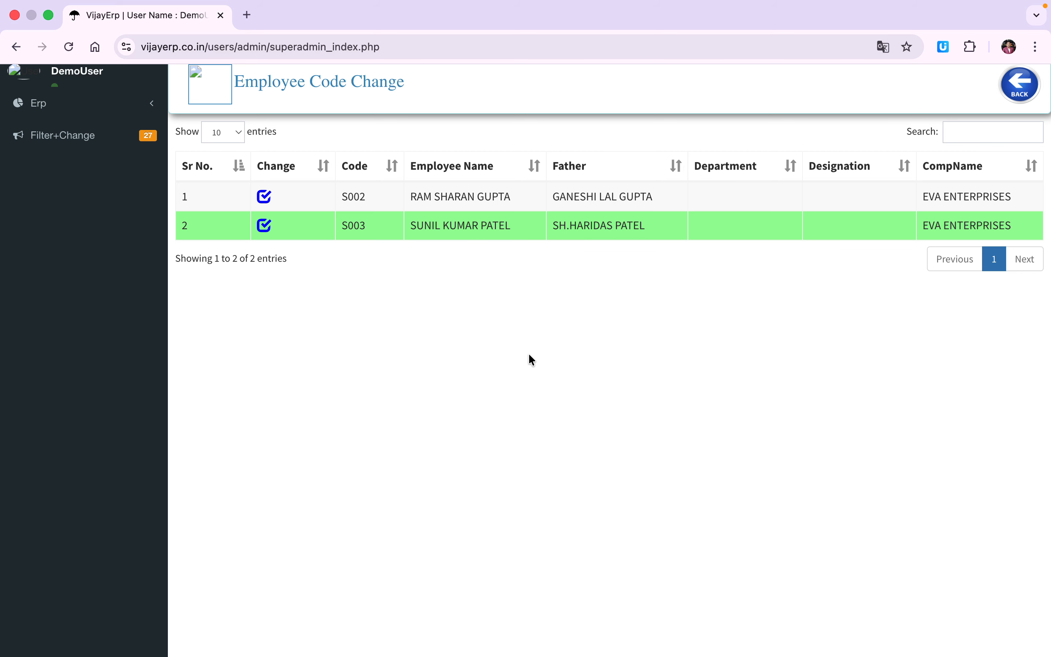
click(1020, 87)
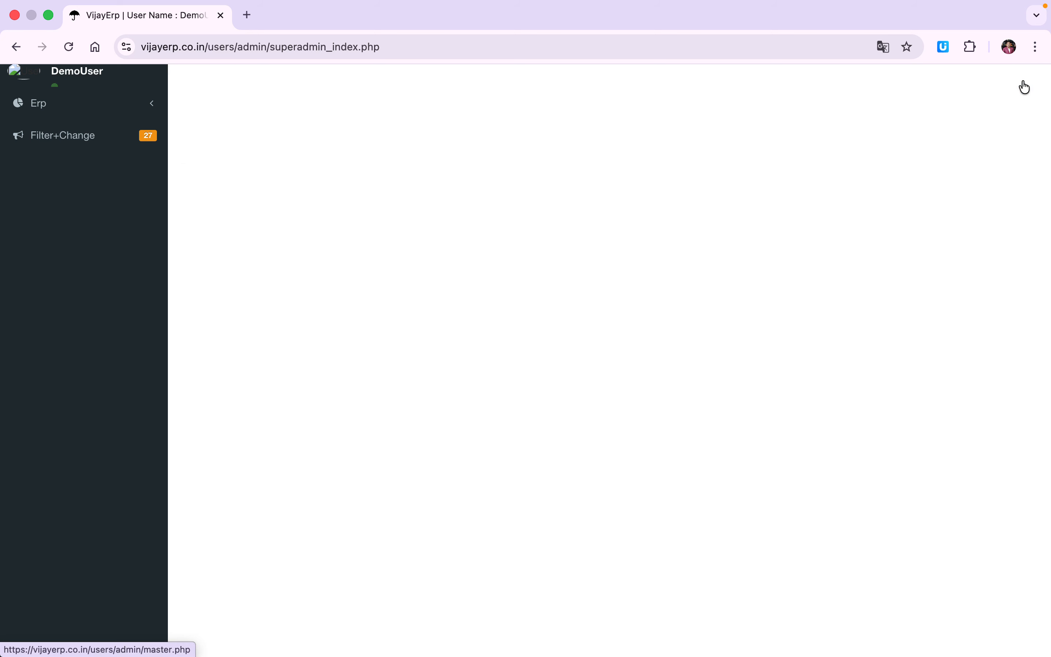
Open ESI,PF Deposite, review the ESI deposit date and remark fields for EVA ENTERPRISES, and return to the payroll module overview without updating
scroll(611, 365, down, 5)
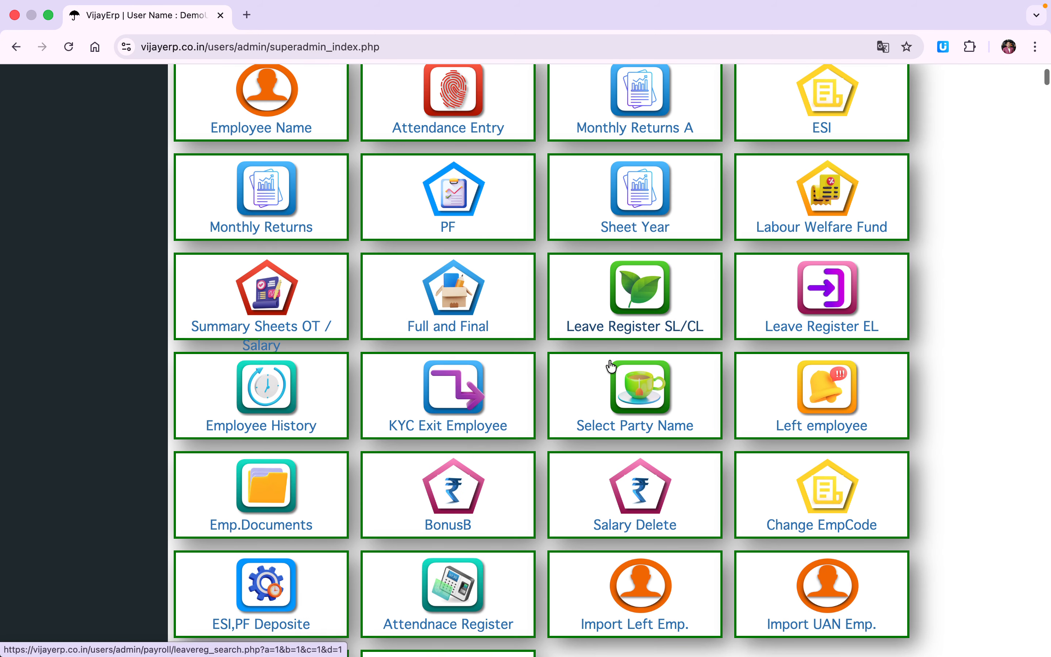
scroll(516, 454, down, 1)
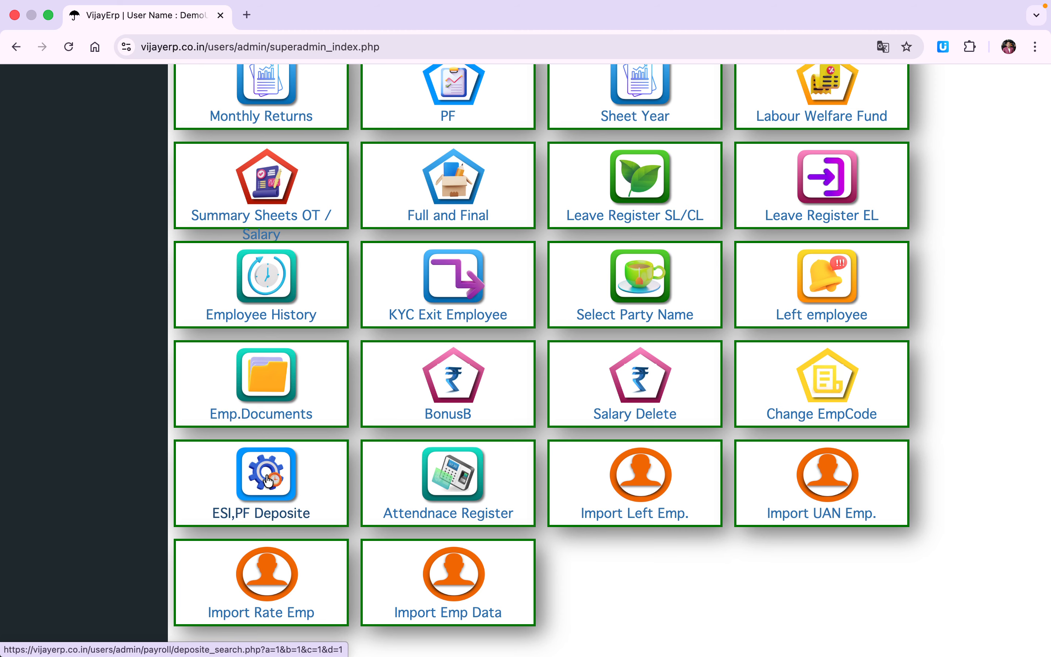
click(268, 479)
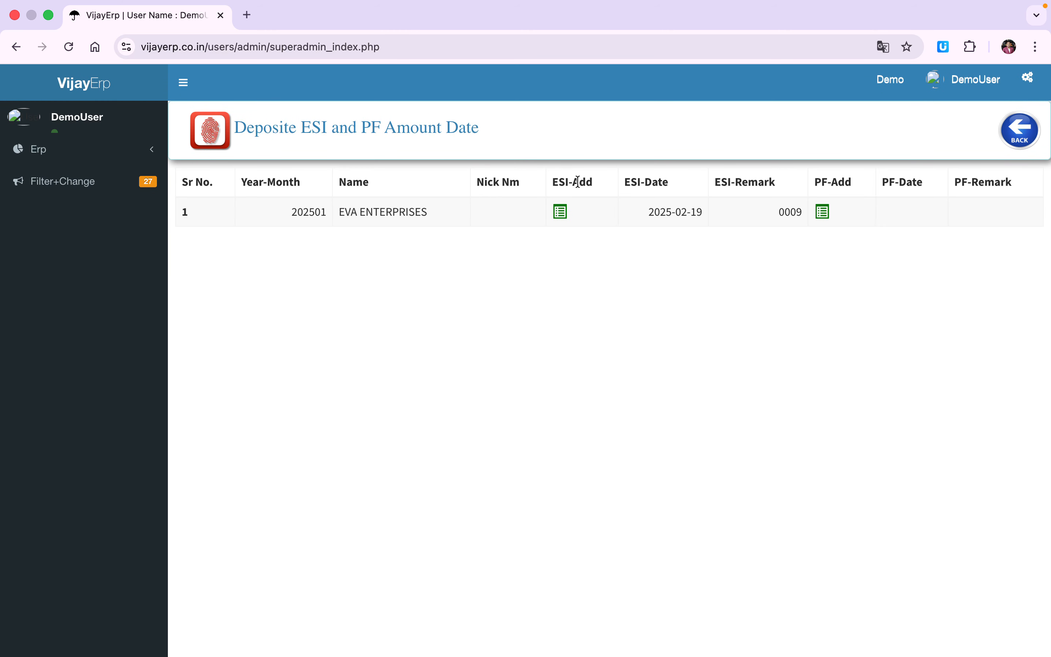
click(561, 213)
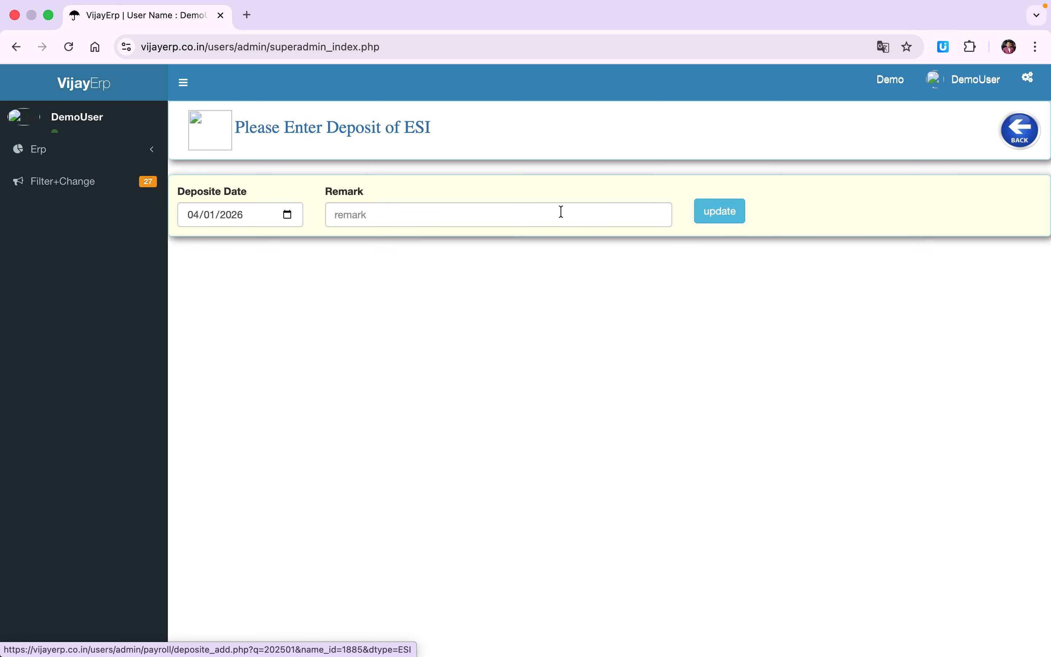
click(212, 218)
click(397, 215)
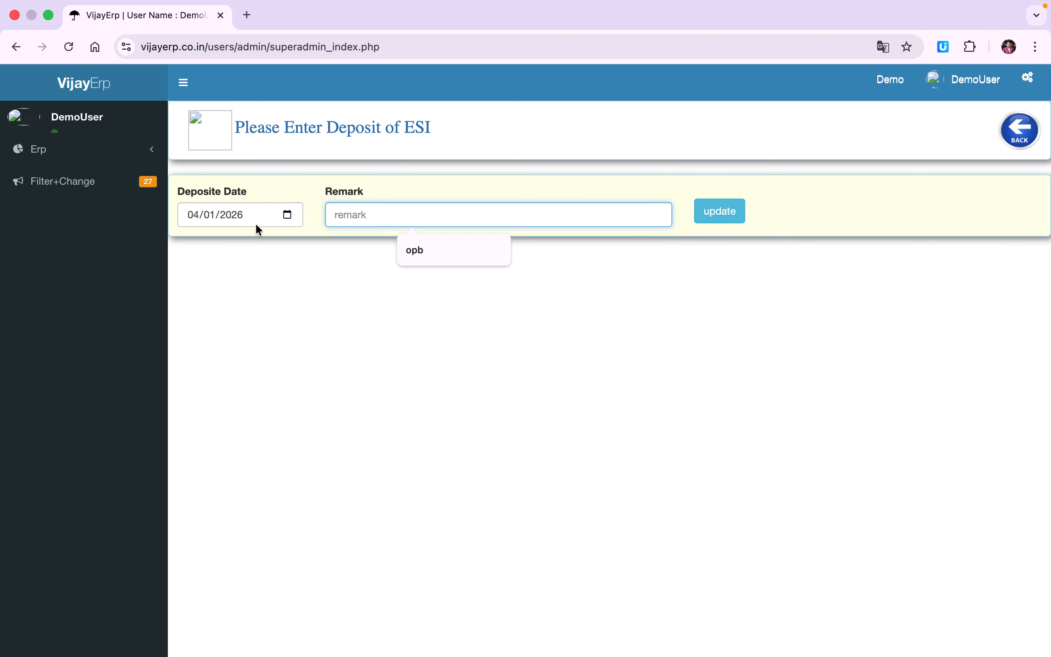
click(1013, 139)
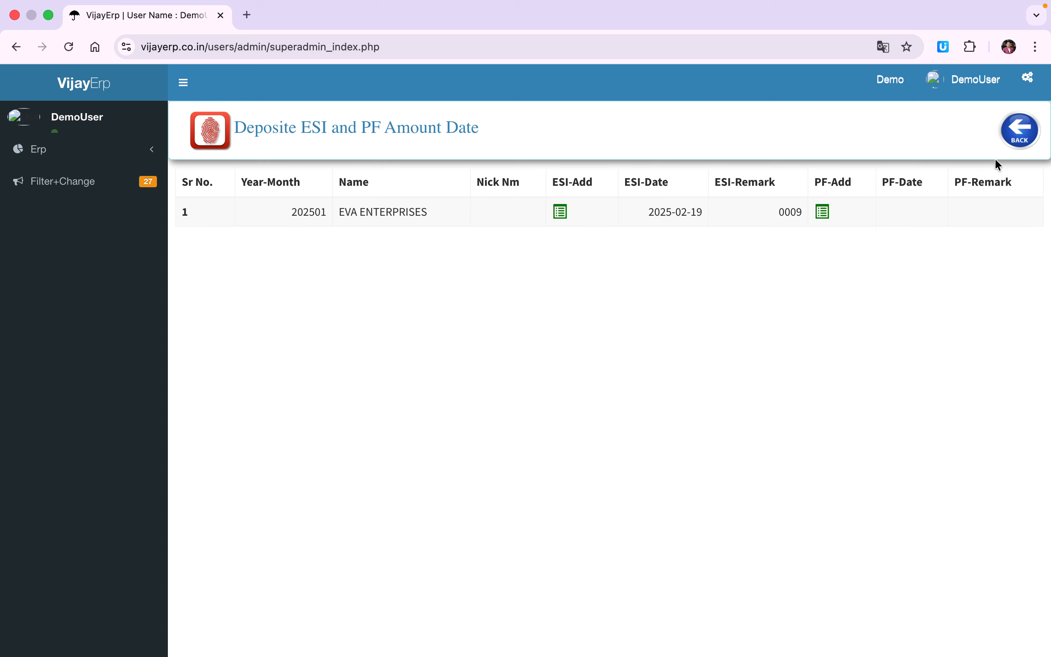
click(1017, 135)
Open the Attendance Register from the payroll module overview and review its attendance and leave columns
scroll(706, 329, down, 5)
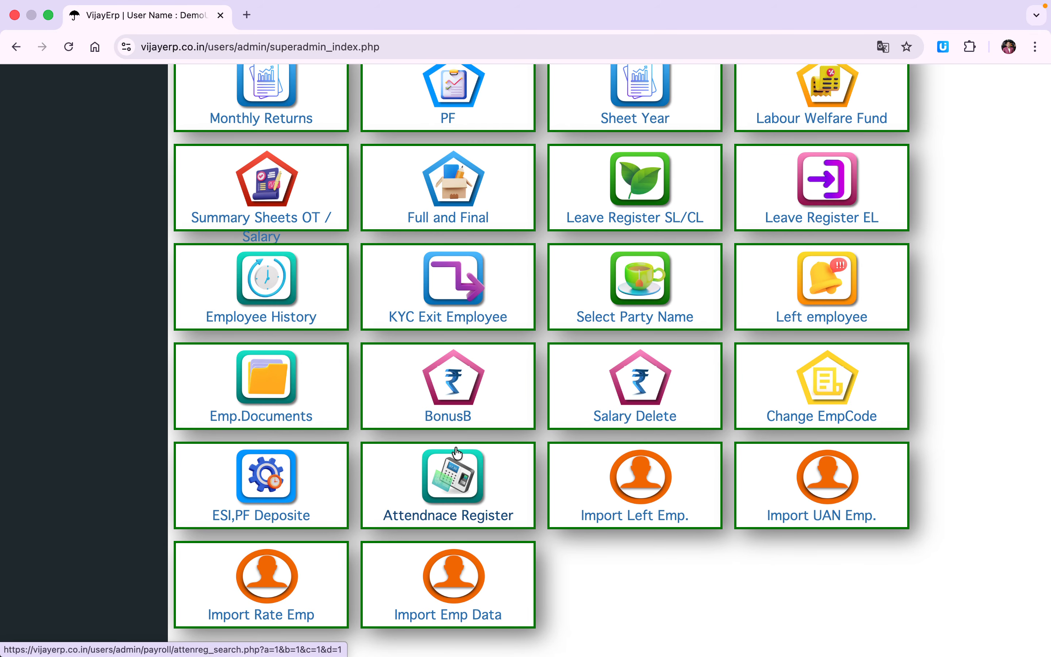
click(457, 476)
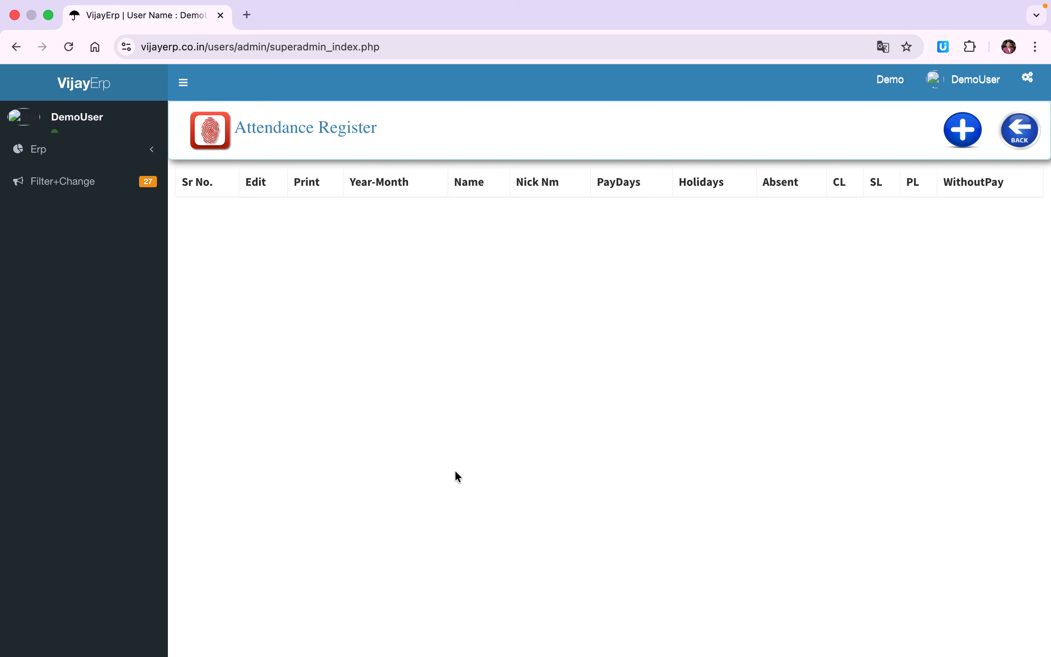
click(1013, 134)
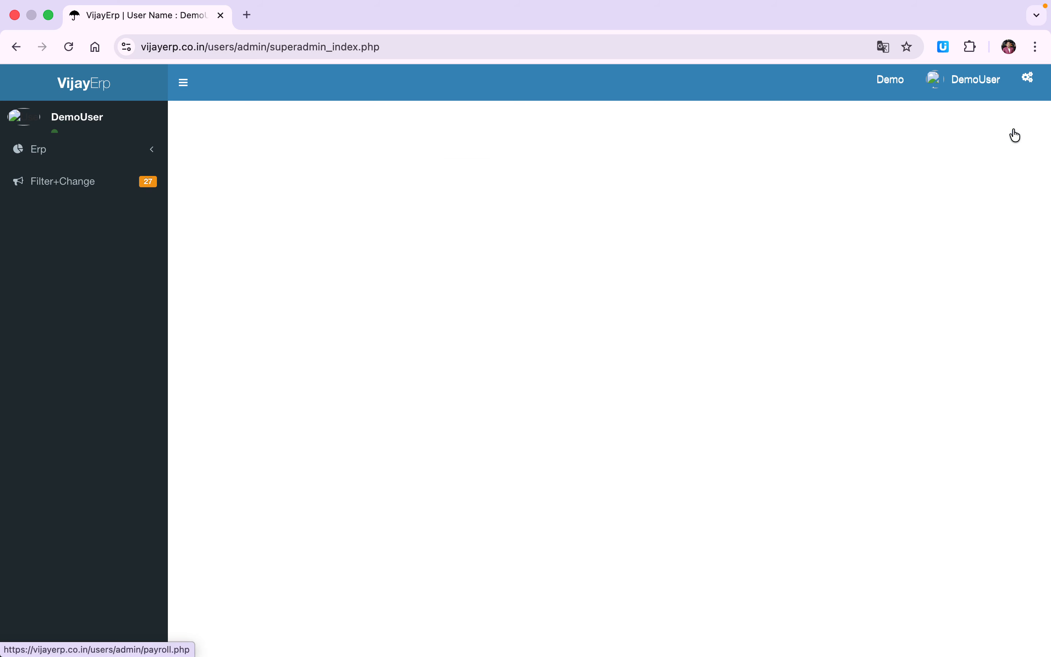
scroll(685, 512, down, 3)
scroll(685, 511, down, 2)
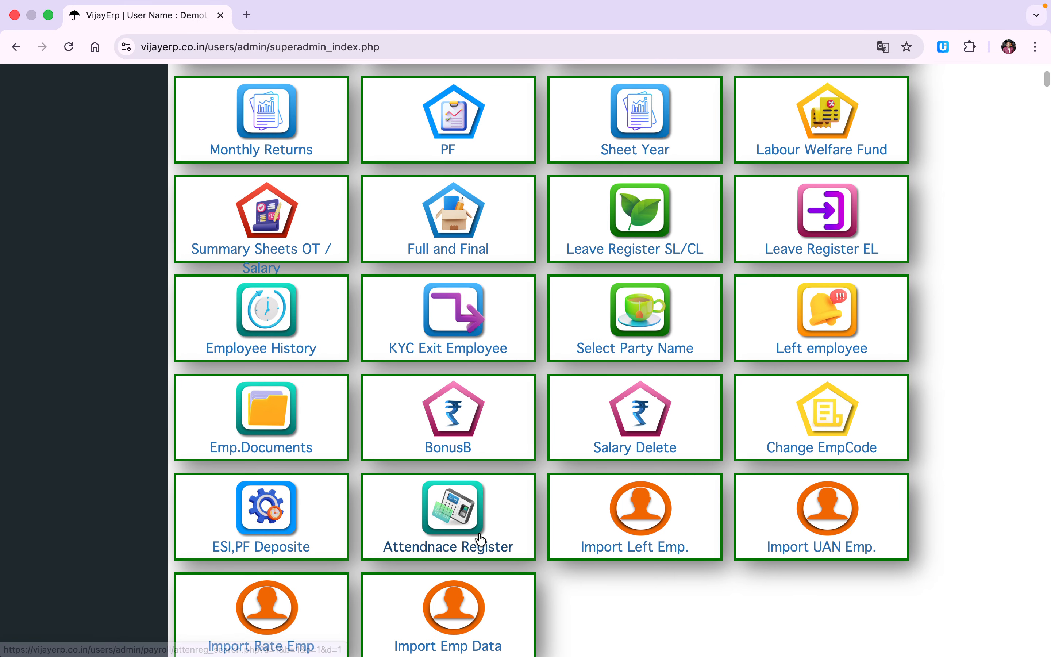
click(457, 507)
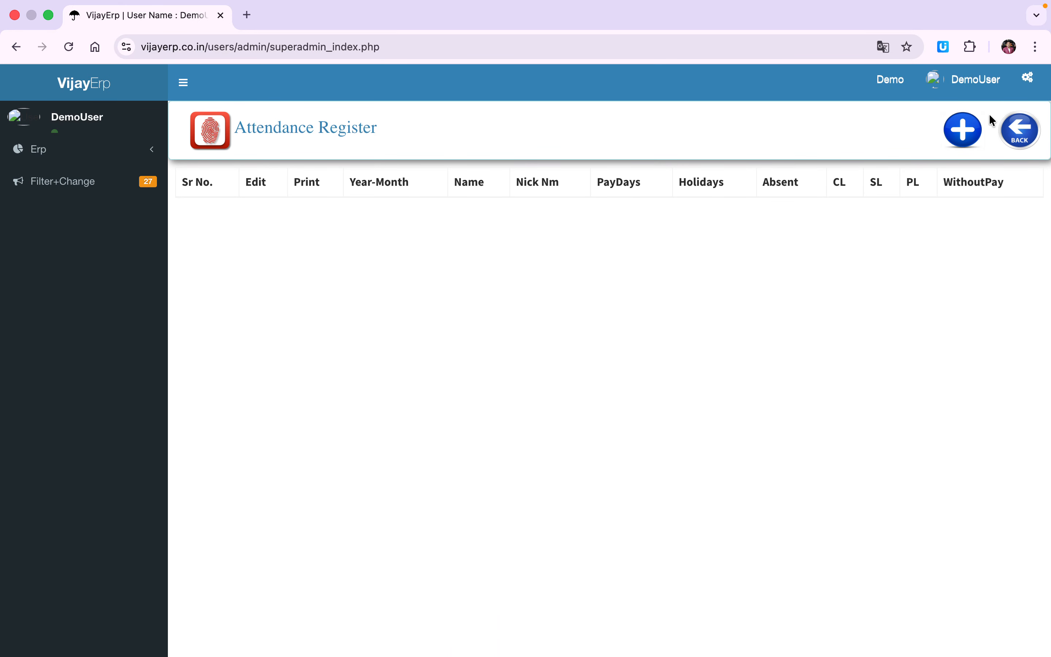
Add an attendance register entry for EVA ENTERPRISES and generate its blank employee rows for the month of 04/01/2026
click(964, 132)
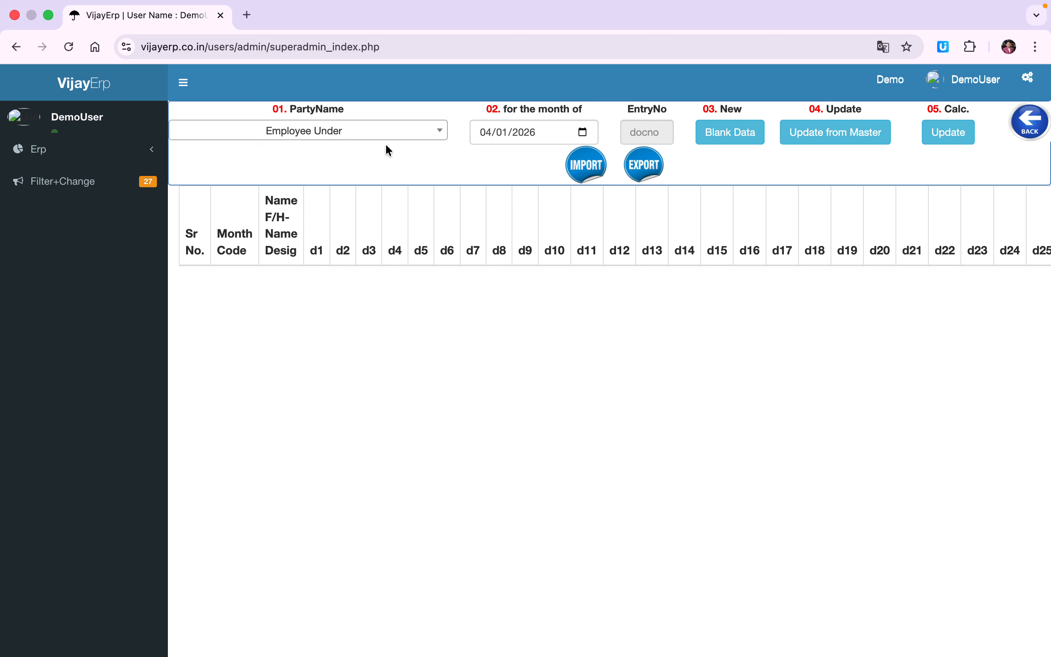
click(378, 129)
text(eva)
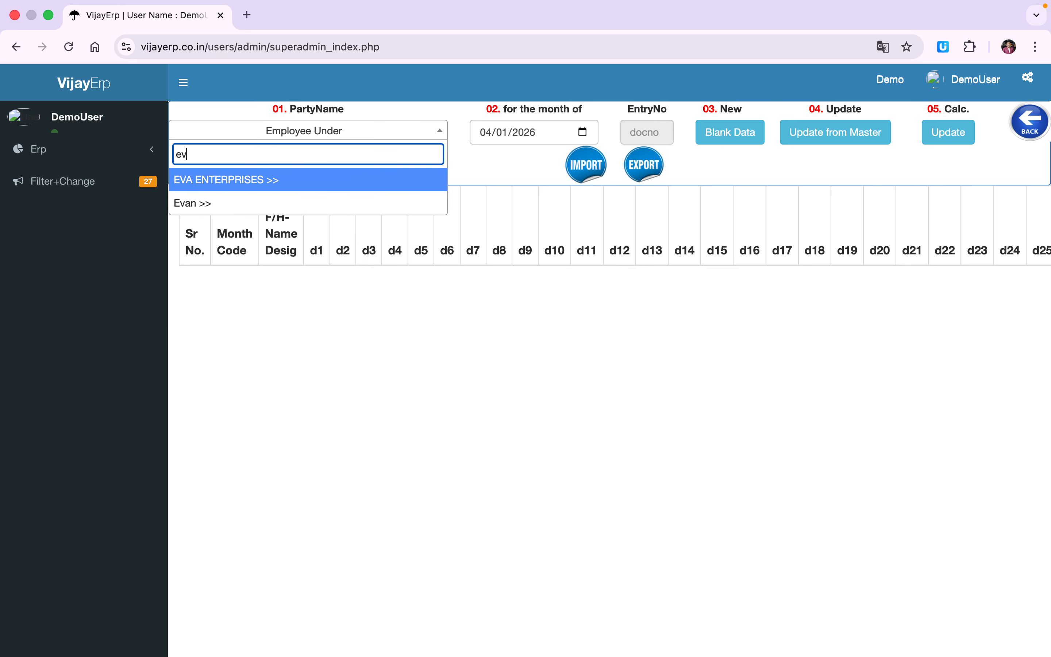
click(351, 189)
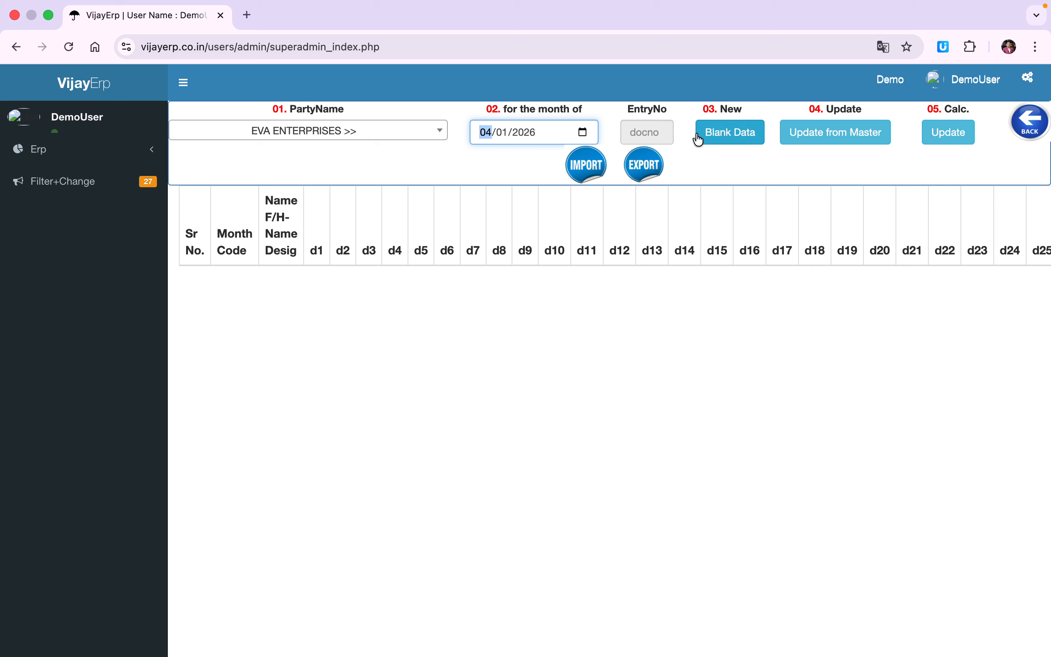
click(734, 138)
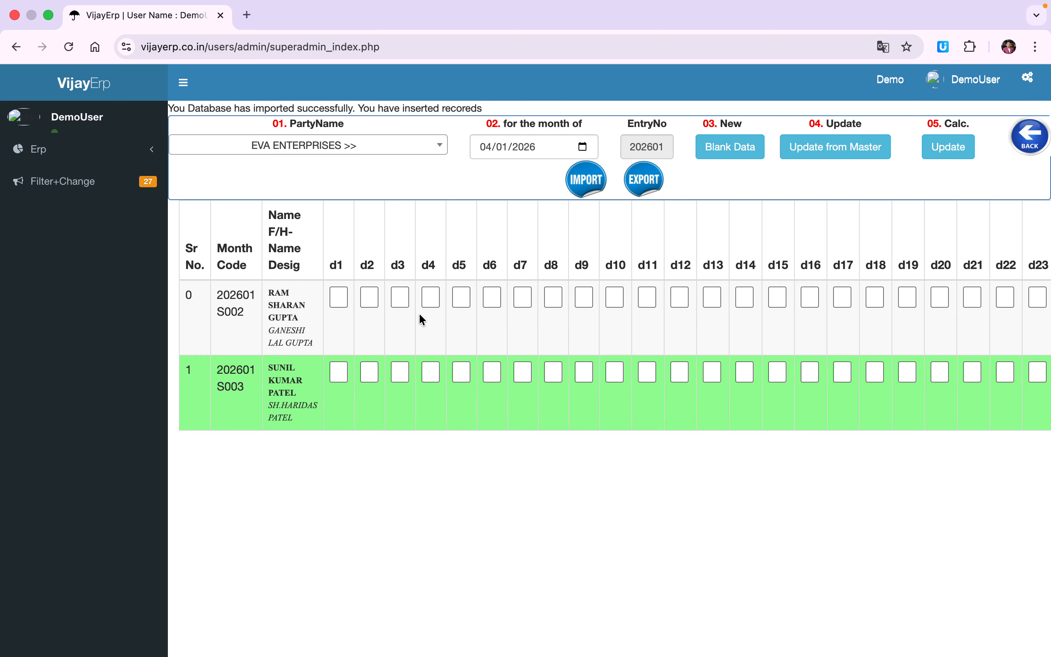
Enter 0 for d1 and 1 for d2 through d4 in the first employee's attendance row, and return to the register list
click(339, 297)
scroll(367, 327, right, 6)
scroll(364, 320, right, 6)
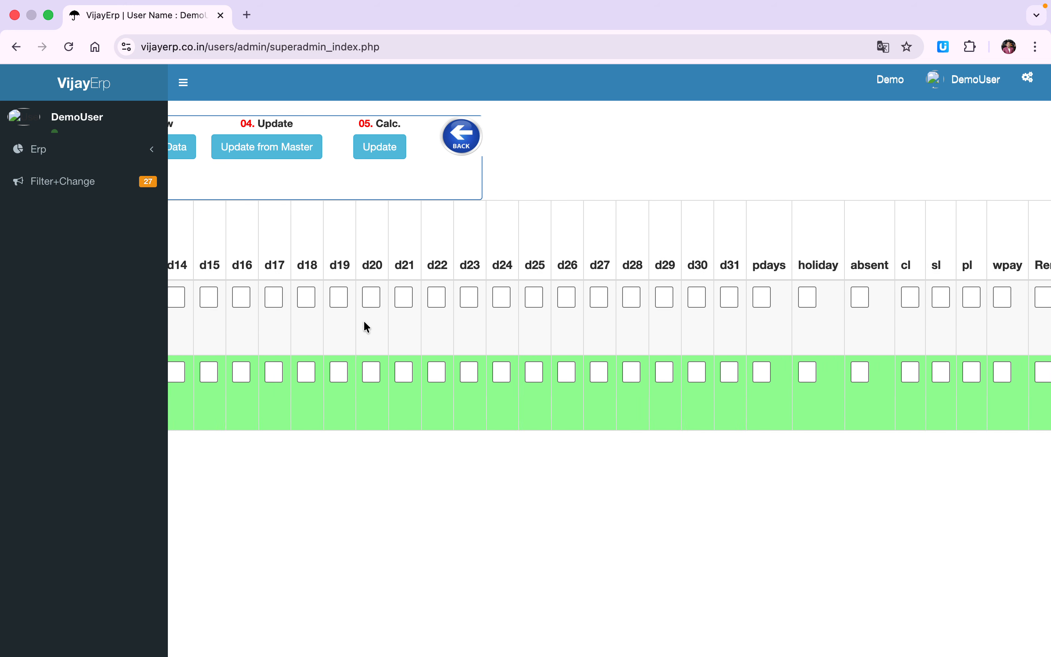
scroll(364, 320, left, 12)
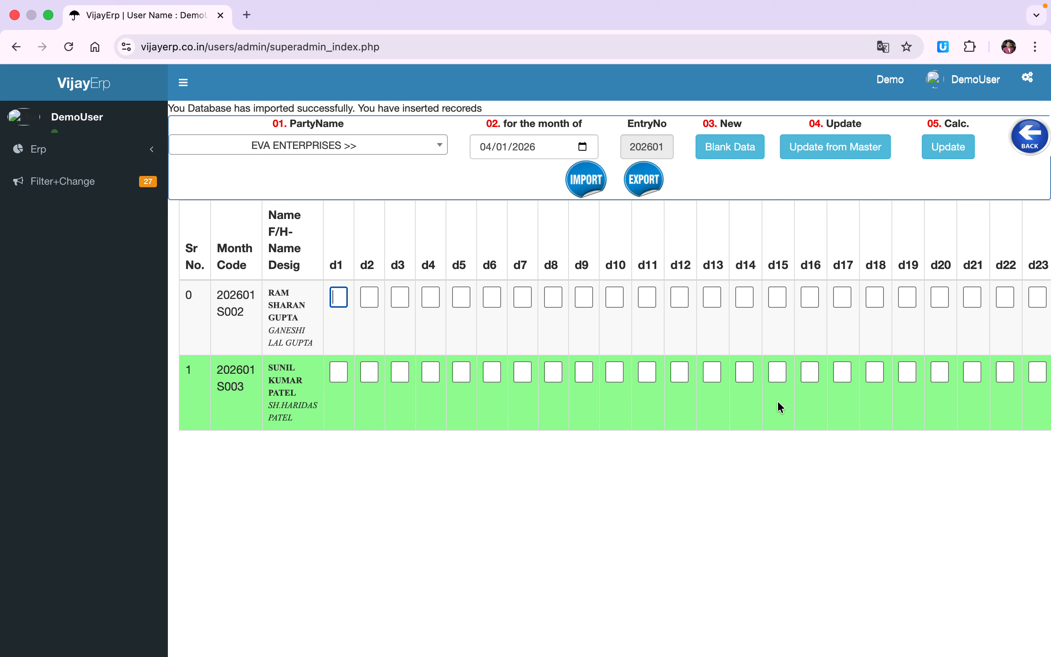
text(0)
click(378, 299)
text(1)
click(400, 298)
text(1)
click(427, 297)
text(1)
scroll(465, 294, right, 1)
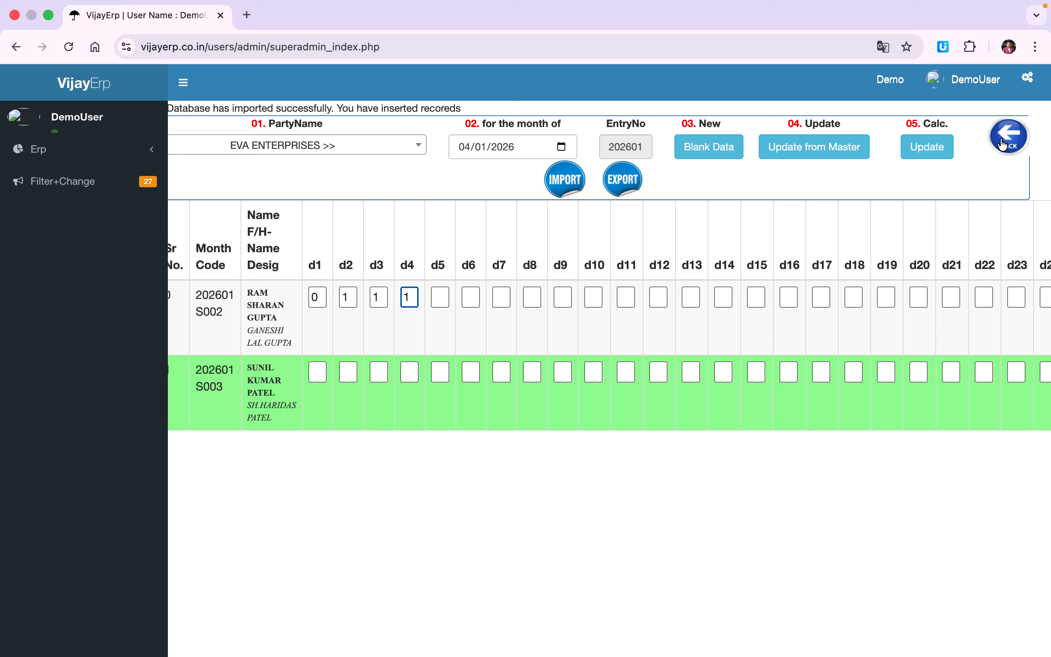
click(926, 146)
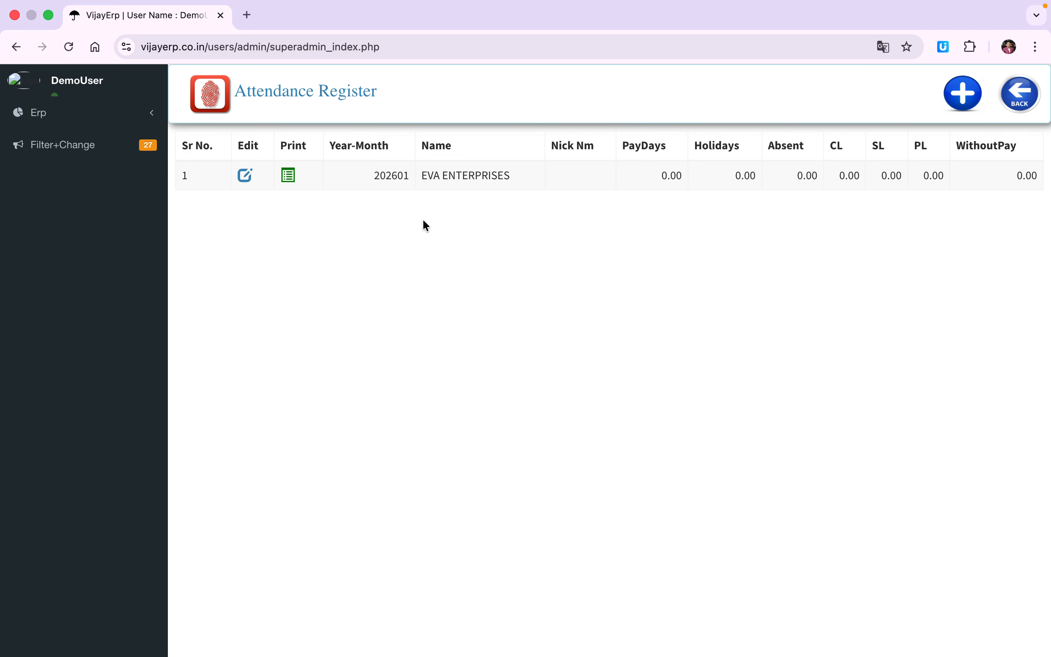
View the printable attendance register of the EVA ENTERPRISES 202601 entry and return to the register list
click(288, 175)
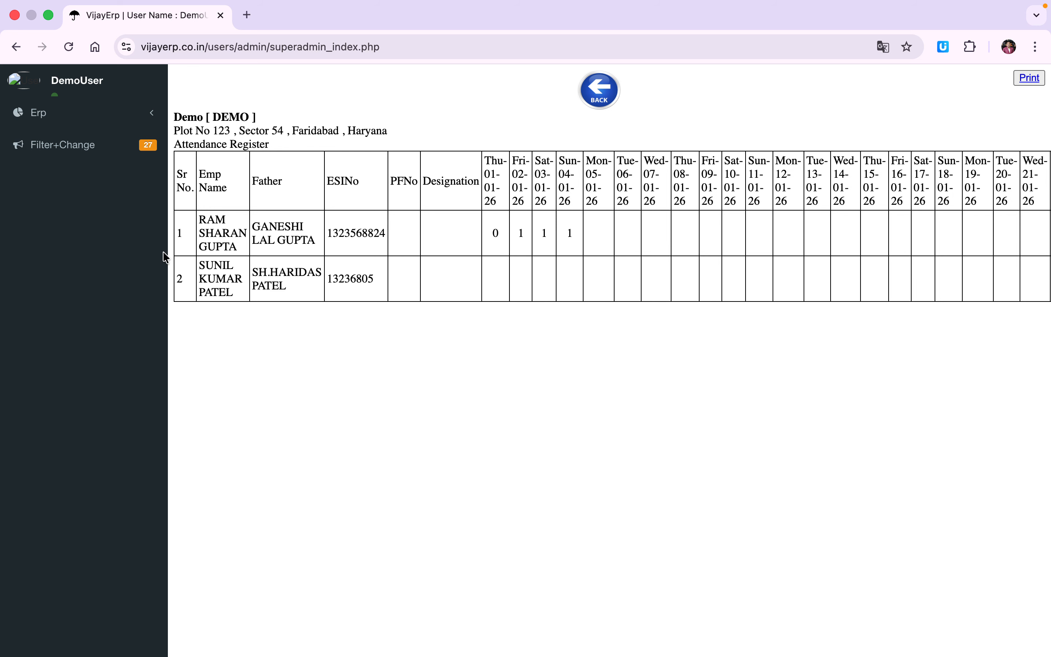
click(599, 90)
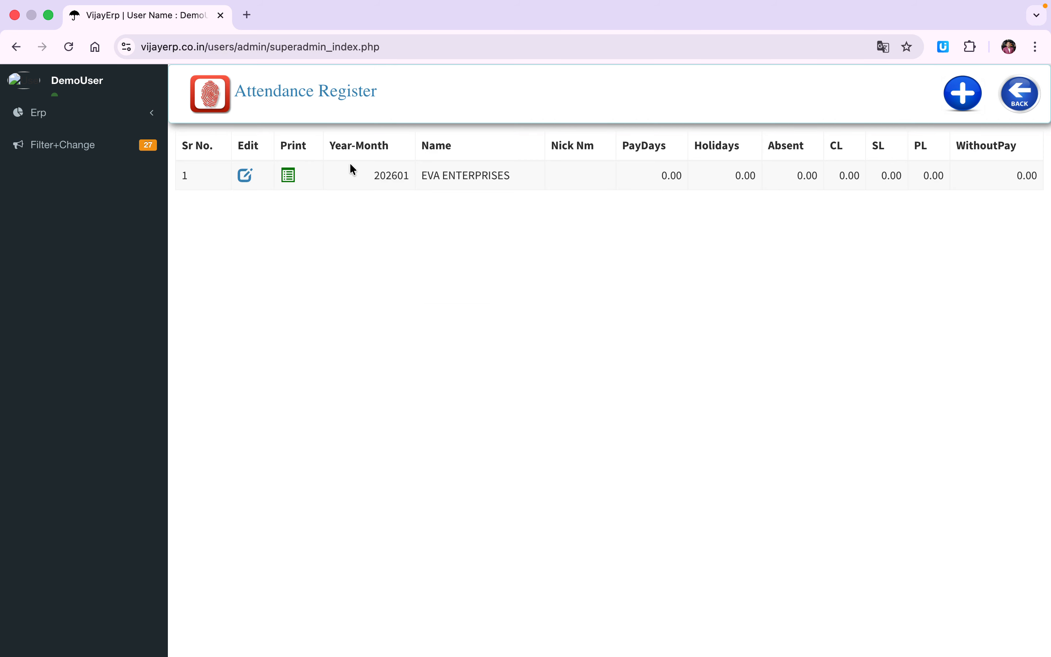
Edit the EVA ENTERPRISES 202601 entry, marking the first employee A for d1 and P for d2 through d5
click(245, 175)
click(359, 245)
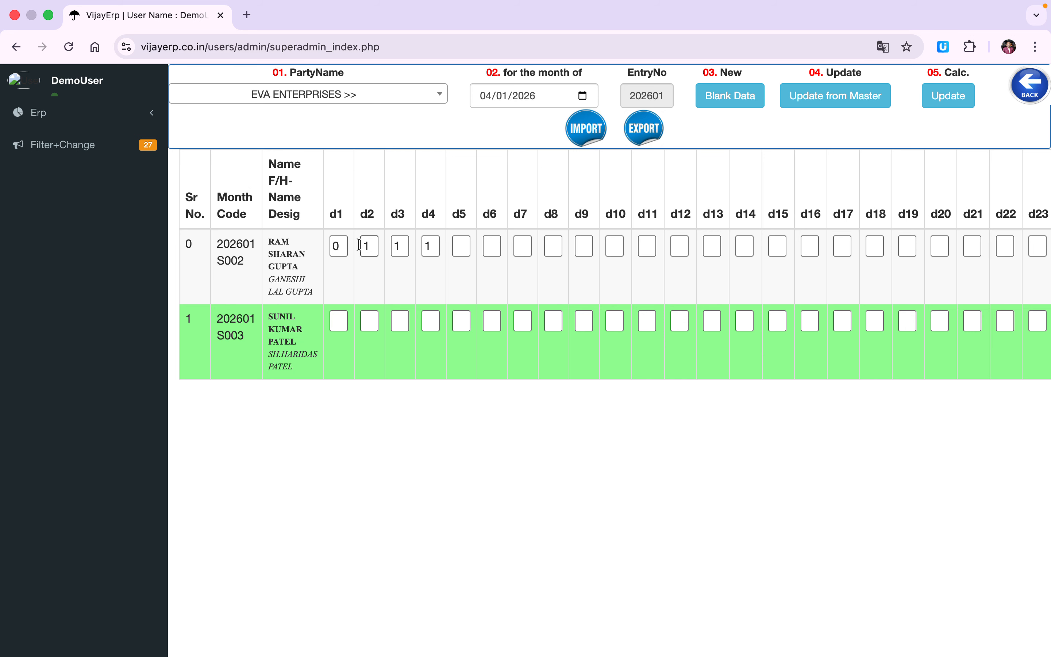
double_click(339, 246)
text(A)
key(Tab)
text(P)
key(Tab)
text(P)
key(Tab)
text(P)
key(Tab)
text(P)
key(Tab)
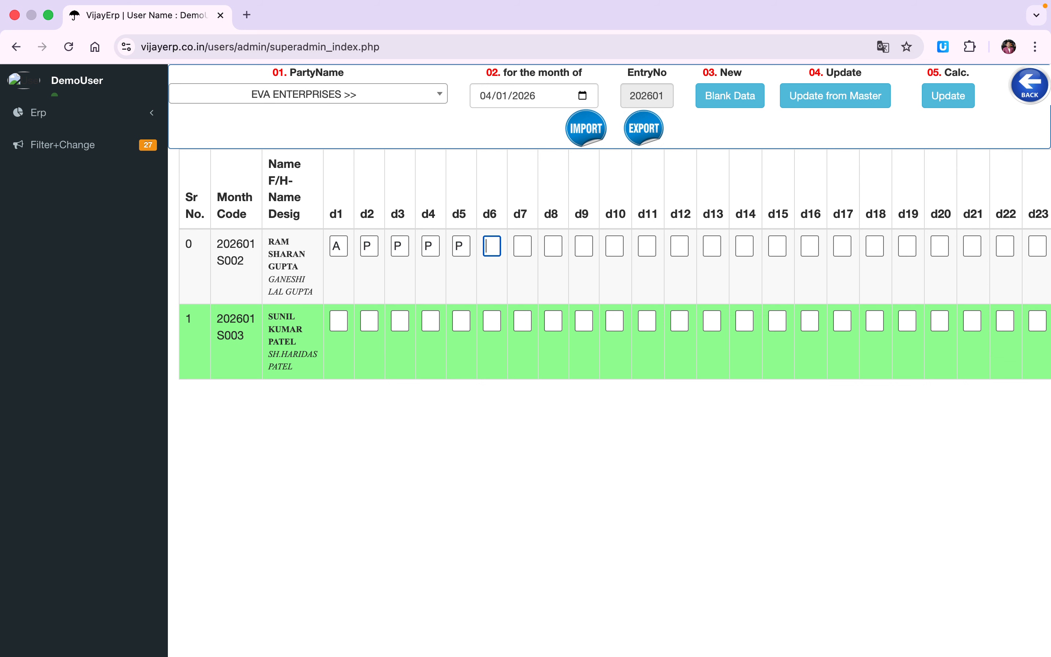